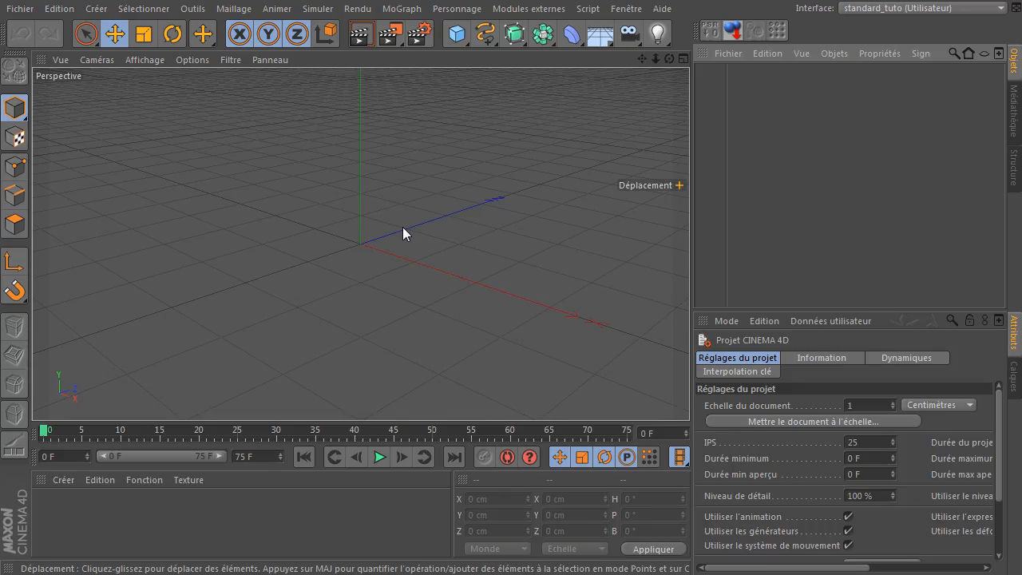
Switch to the open project decor_pour_jeu_2d.c4d.
left_click(349, 152)
key("v")
mouse_move(405, 159)
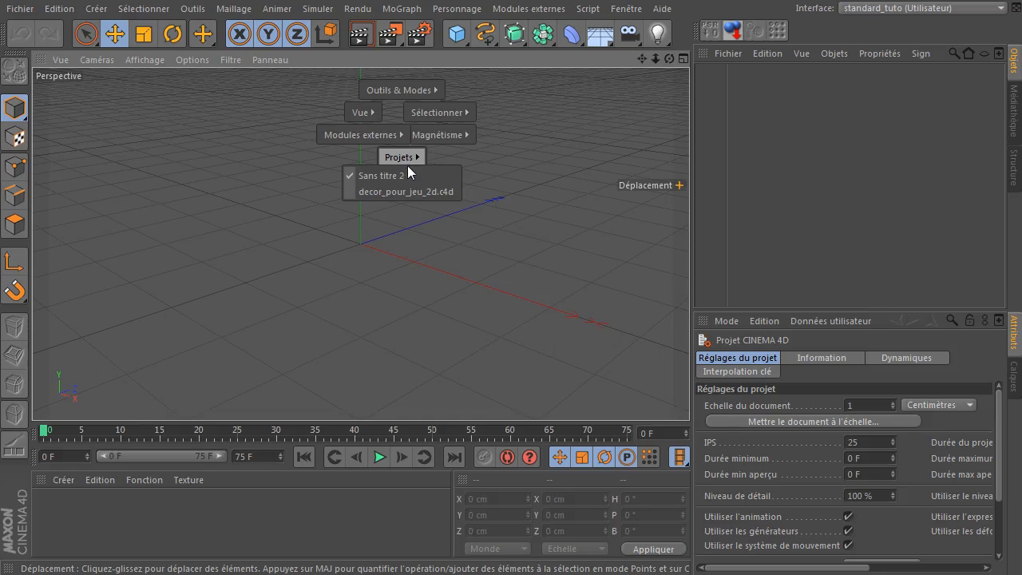
left_click(413, 193)
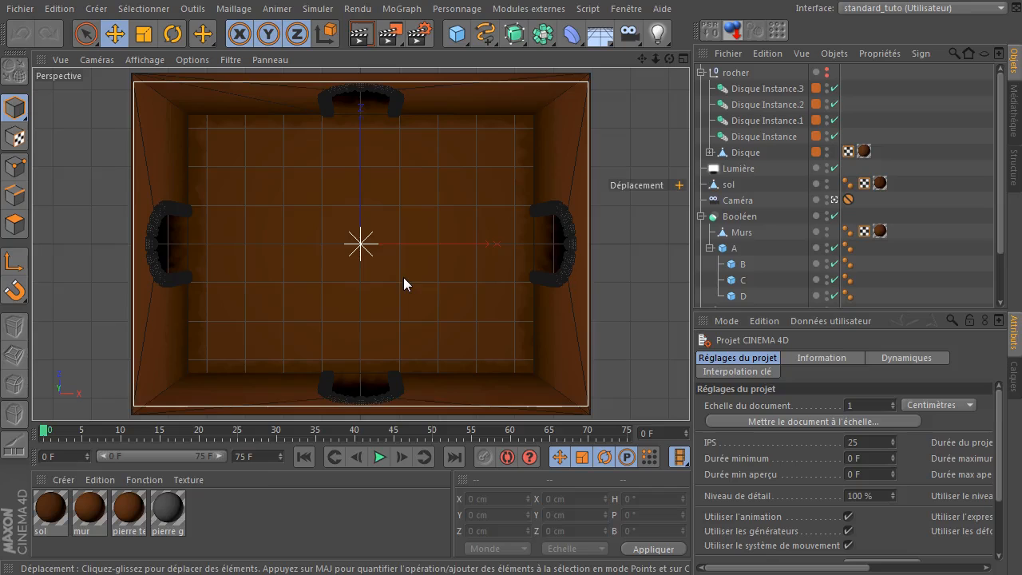
Leave the Caméra view to examine the room from outside in the default perspective, and return to the Caméra view.
left_click(835, 202)
scroll(256, 230, "down", 12)
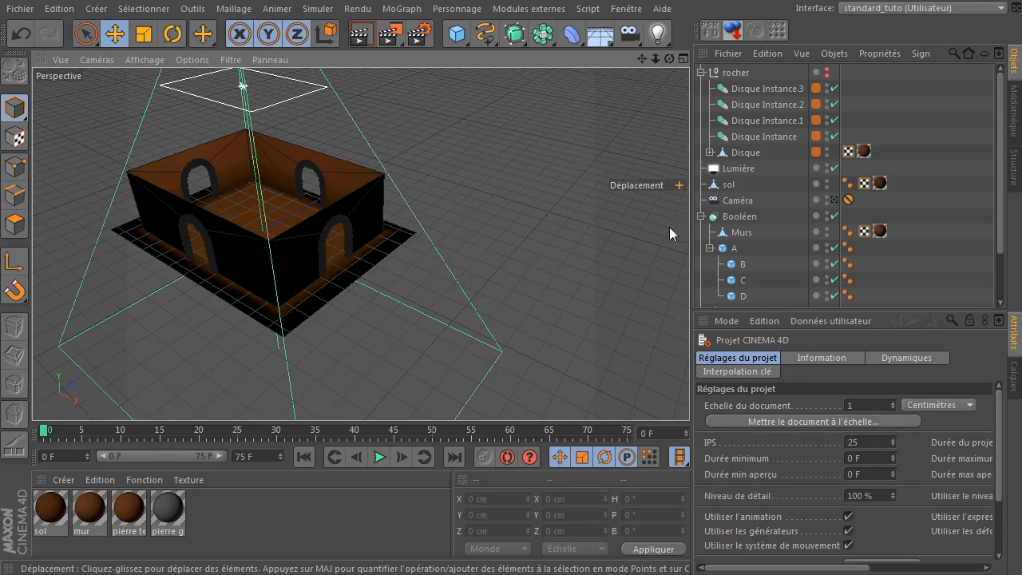
left_click_drag(641, 59, 360, 244)
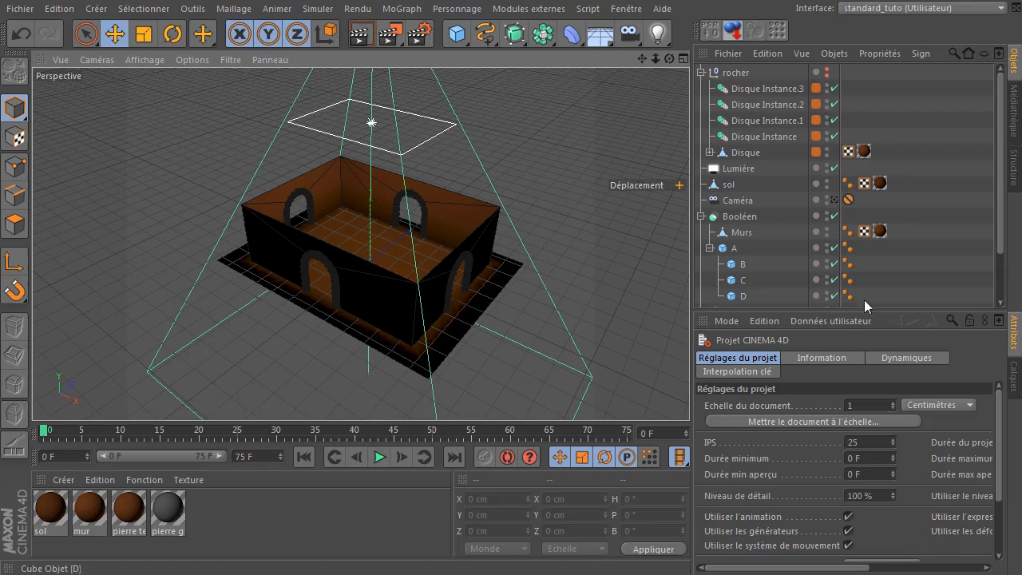
left_click(835, 201)
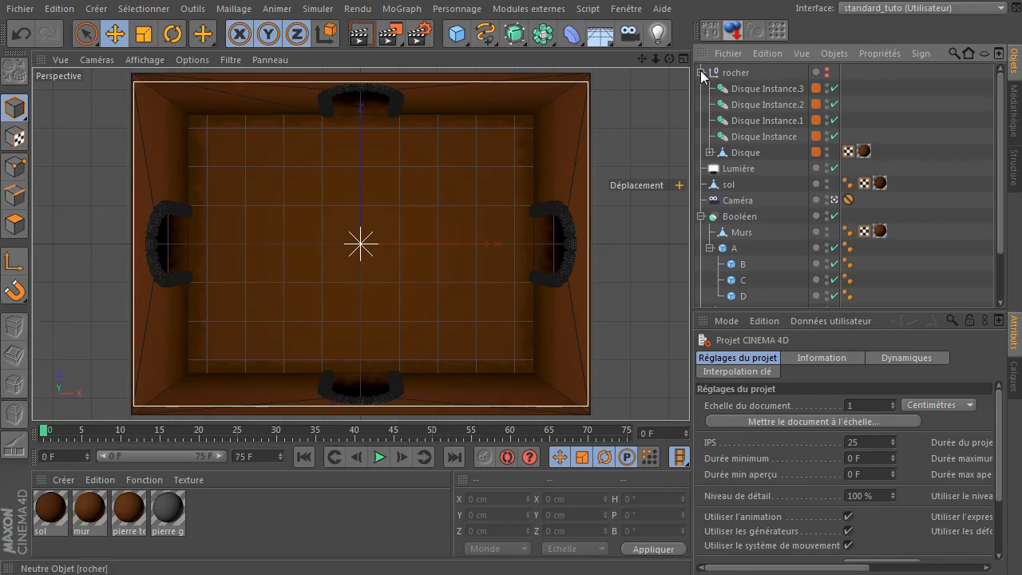
Remove Disque and its four instances from their layer, and collapse the rocher group.
left_click(818, 89)
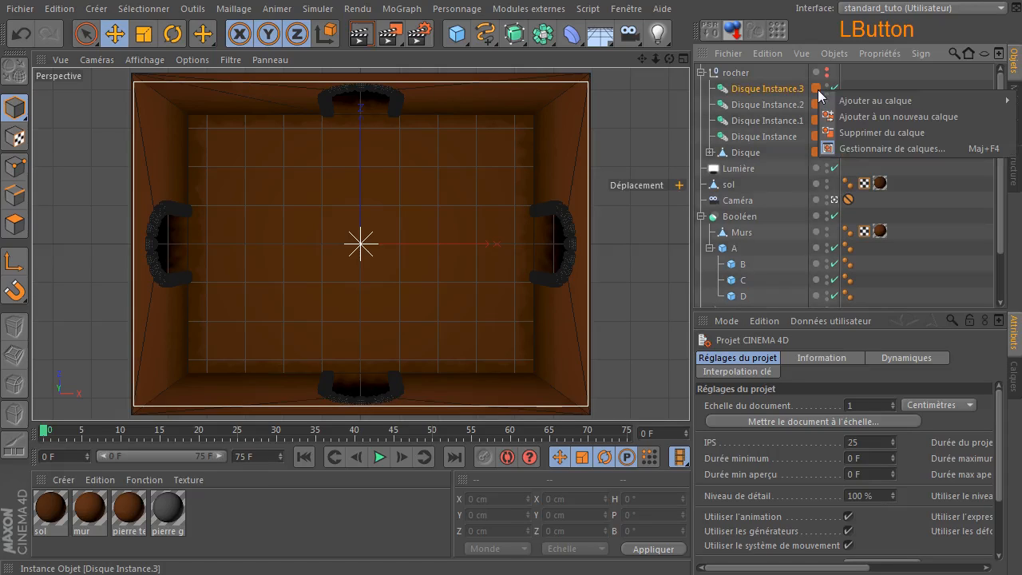
mouse_move(833, 101)
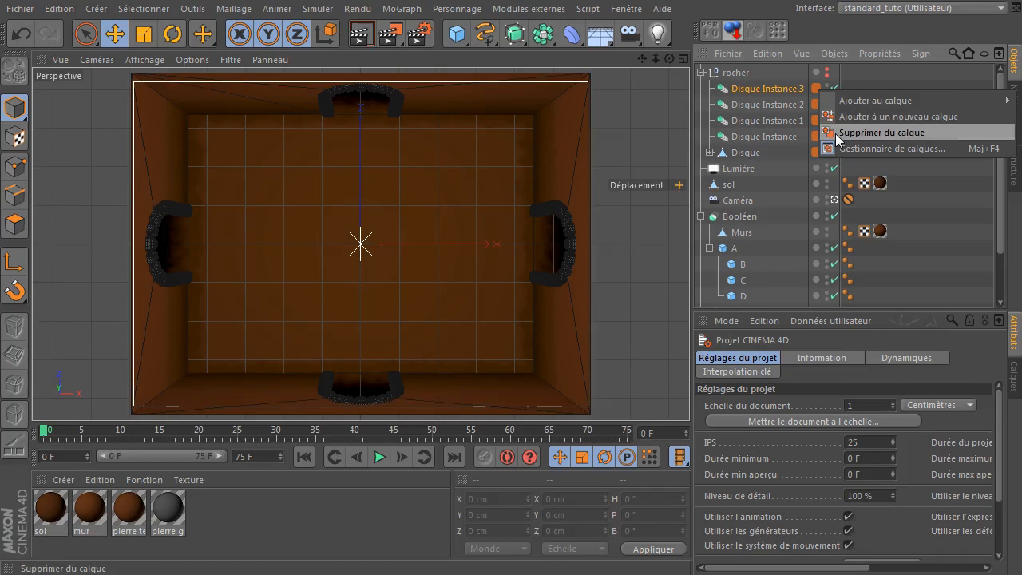
left_click(835, 133)
left_click_drag(817, 90, 816, 151)
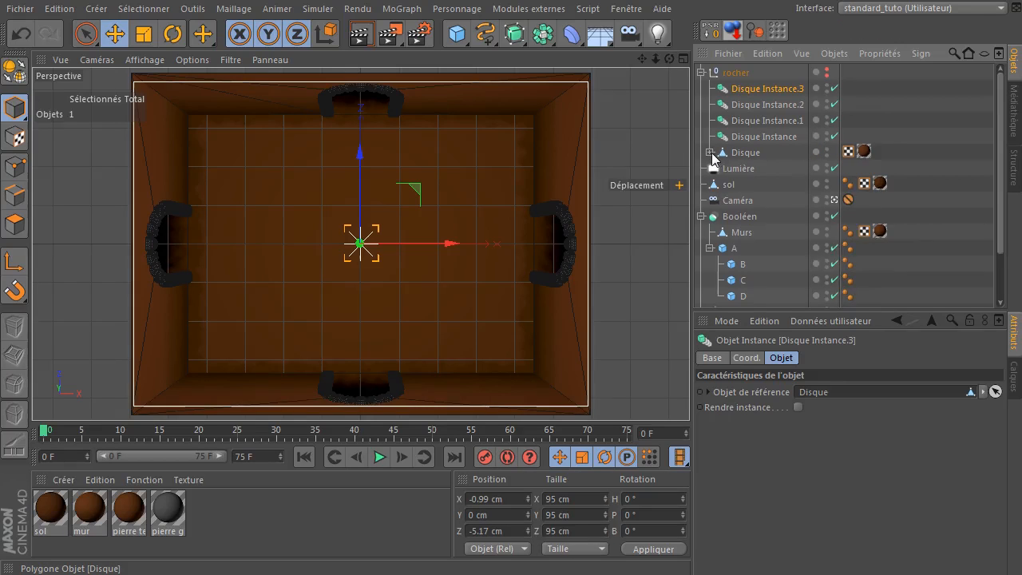
left_click(710, 152)
left_click(710, 151)
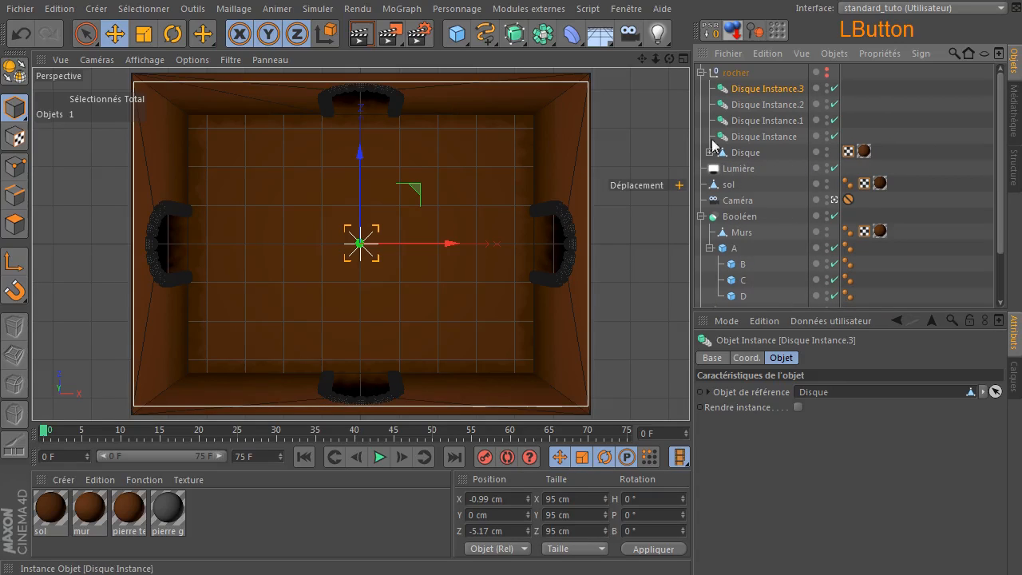
left_click(701, 72)
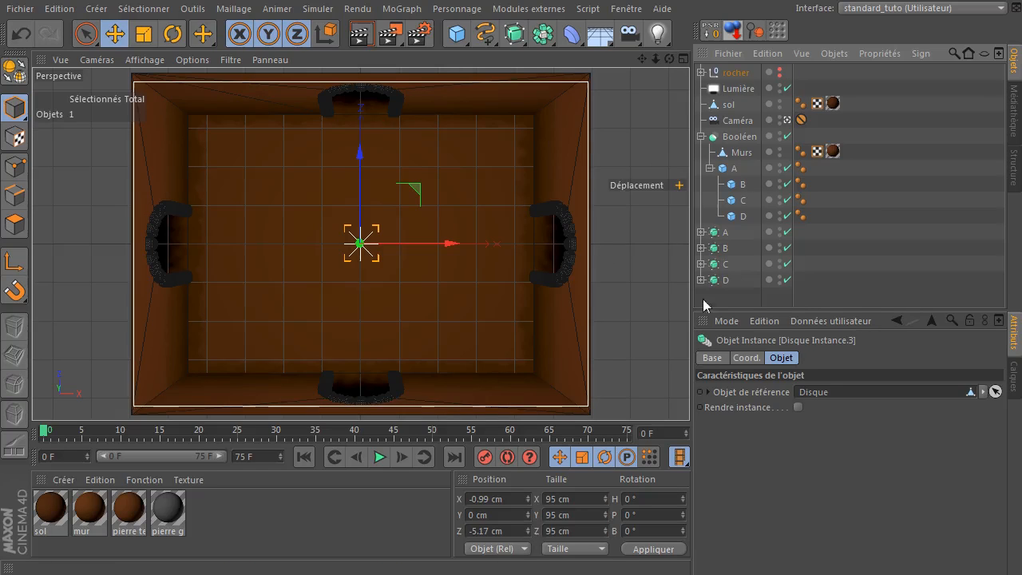
Examine the layer commands available for the rocher object and the existing layer in the layer manager.
left_click(731, 75)
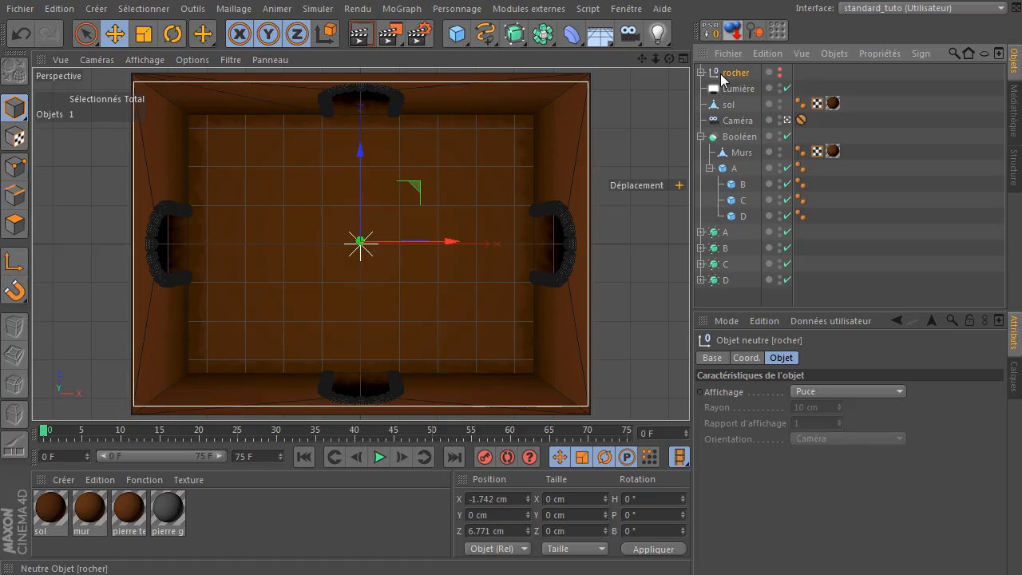
right_click(722, 77)
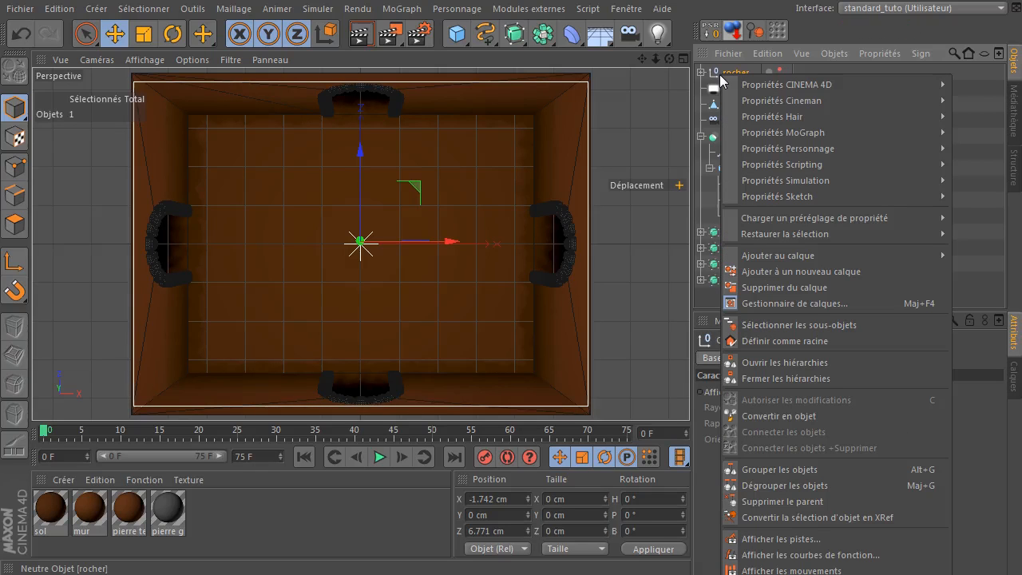
mouse_move(764, 253)
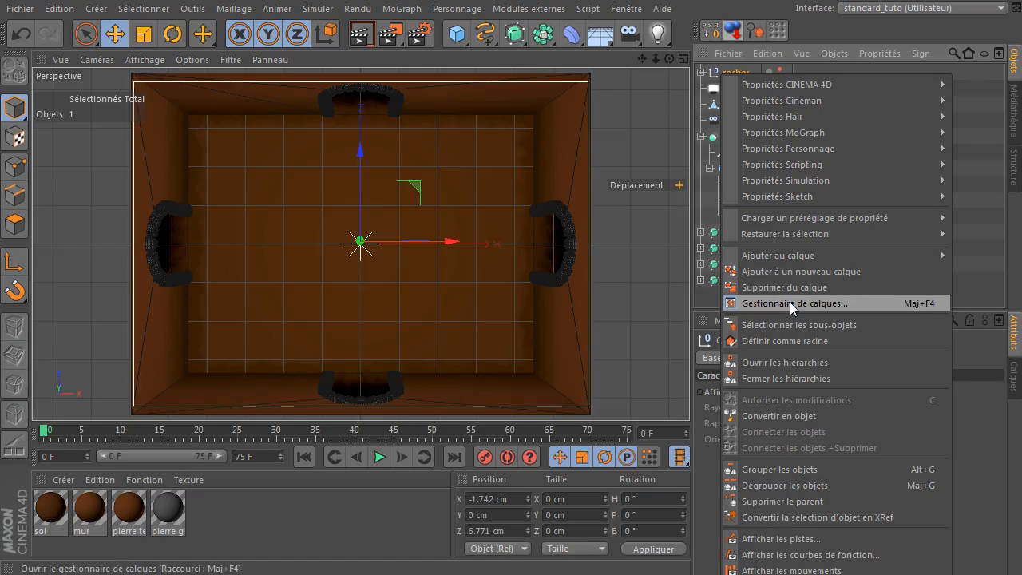
left_click(974, 463)
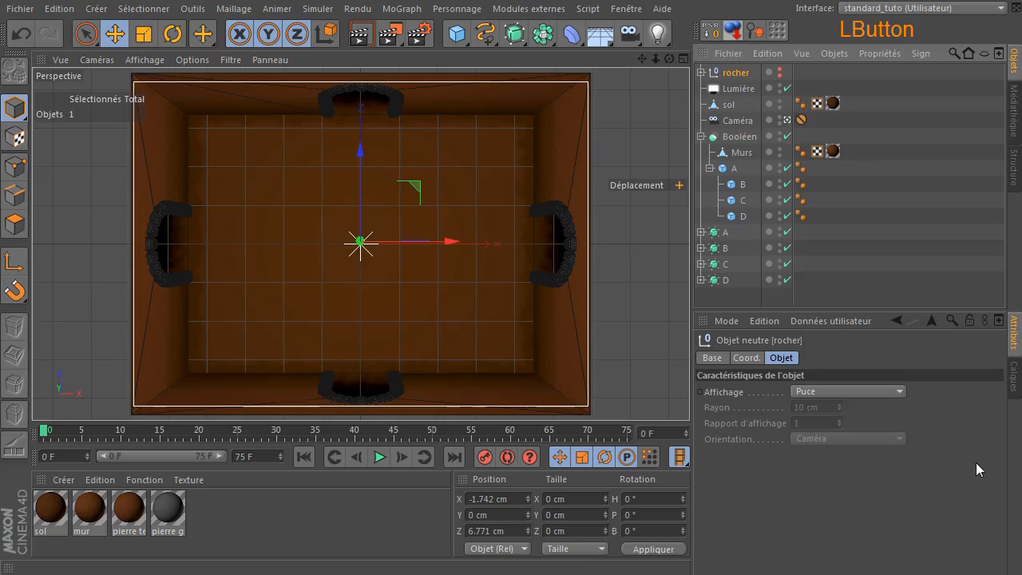
left_click(1018, 391)
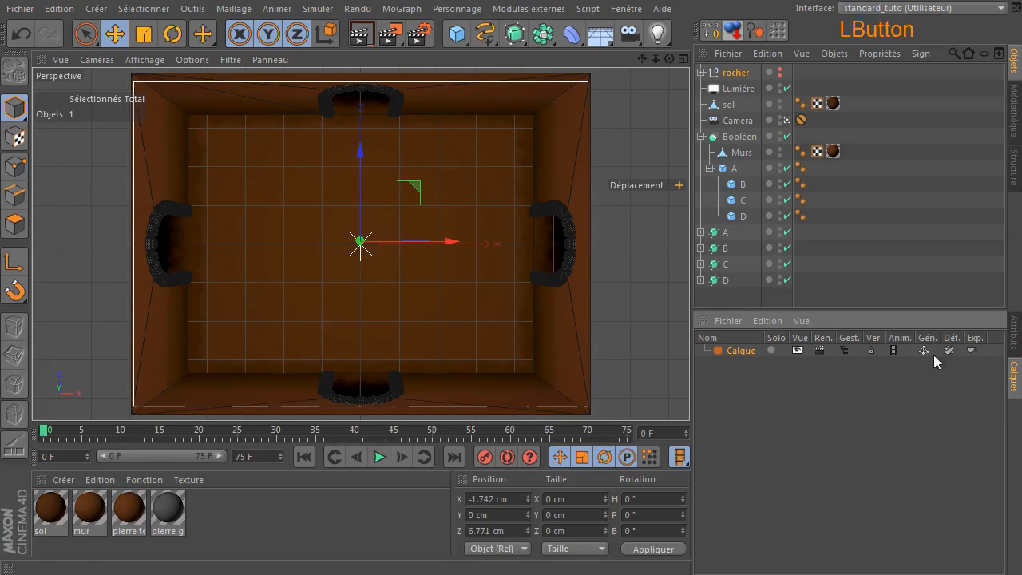
left_click(1013, 343)
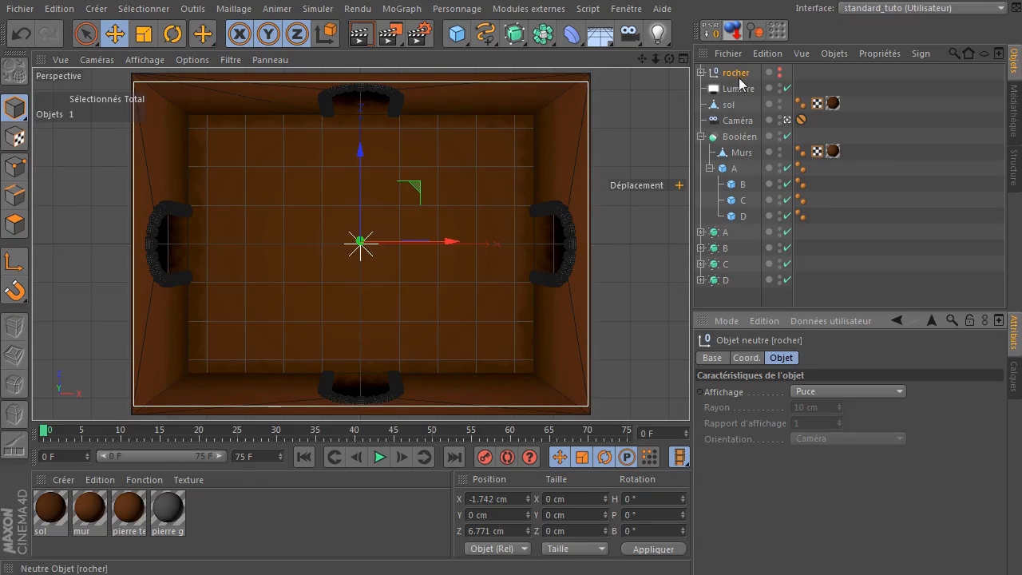
right_click(722, 77)
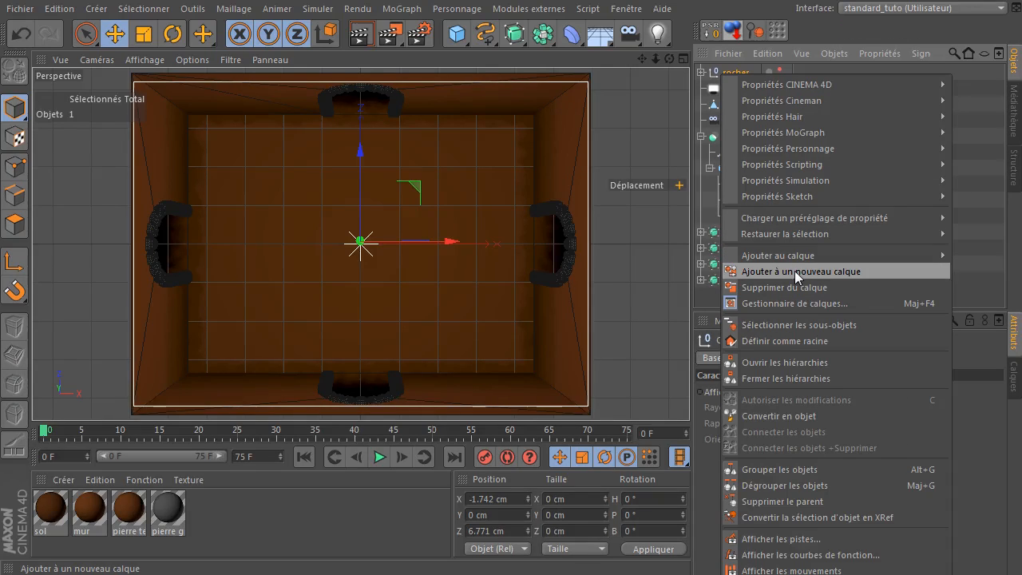
left_click(976, 560)
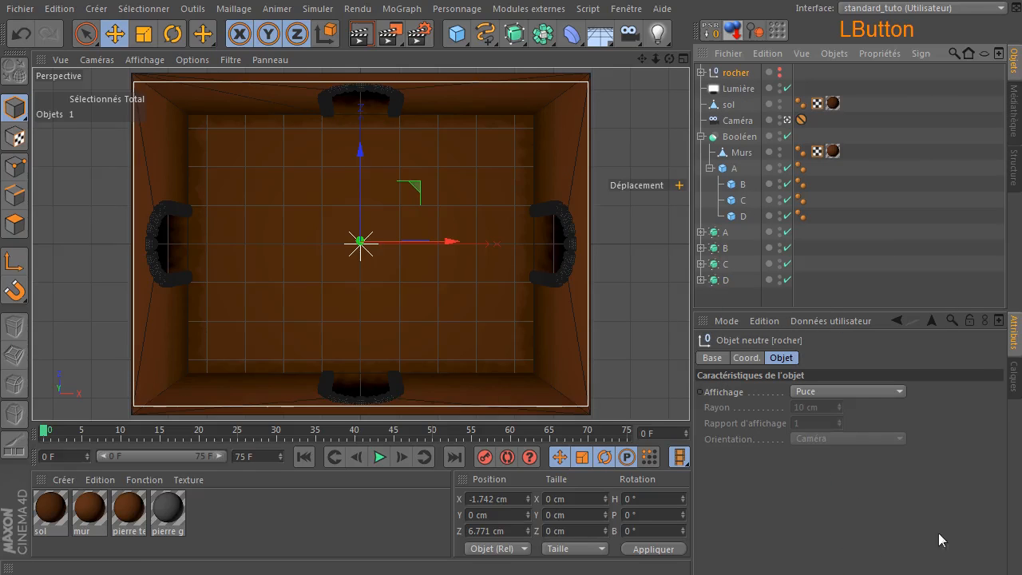
left_click(771, 78)
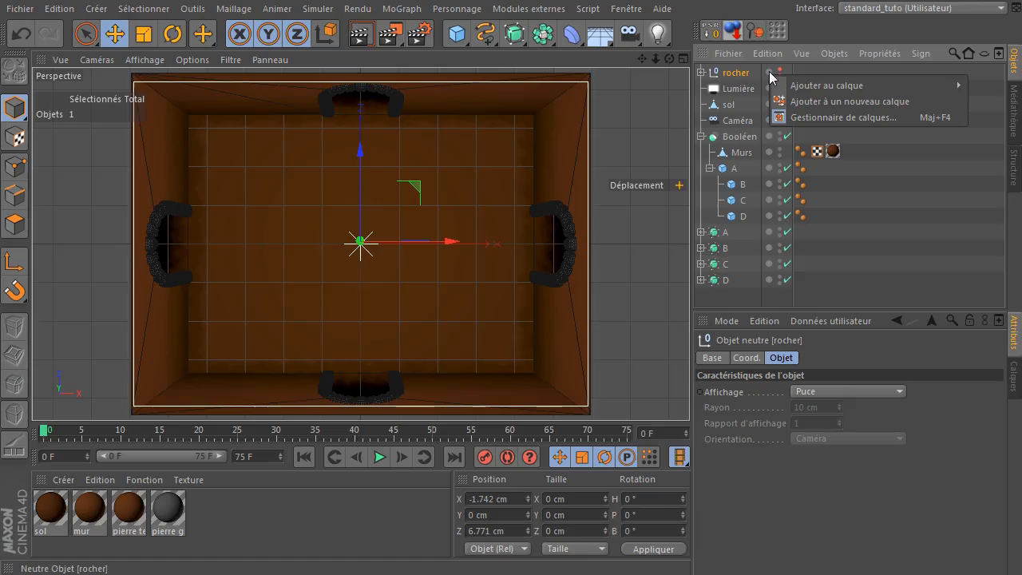
mouse_move(802, 87)
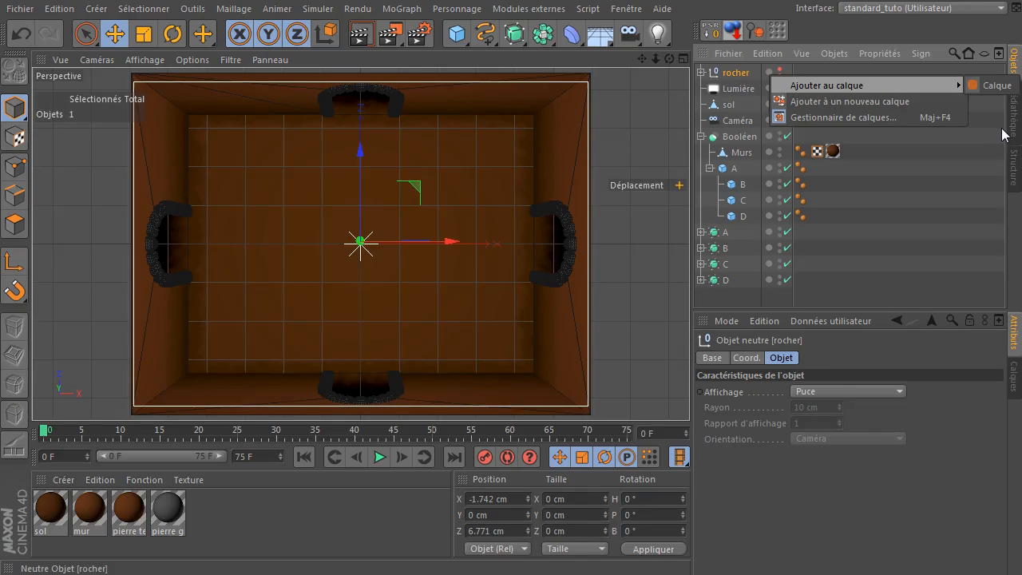
left_click(877, 118)
left_click(1015, 387)
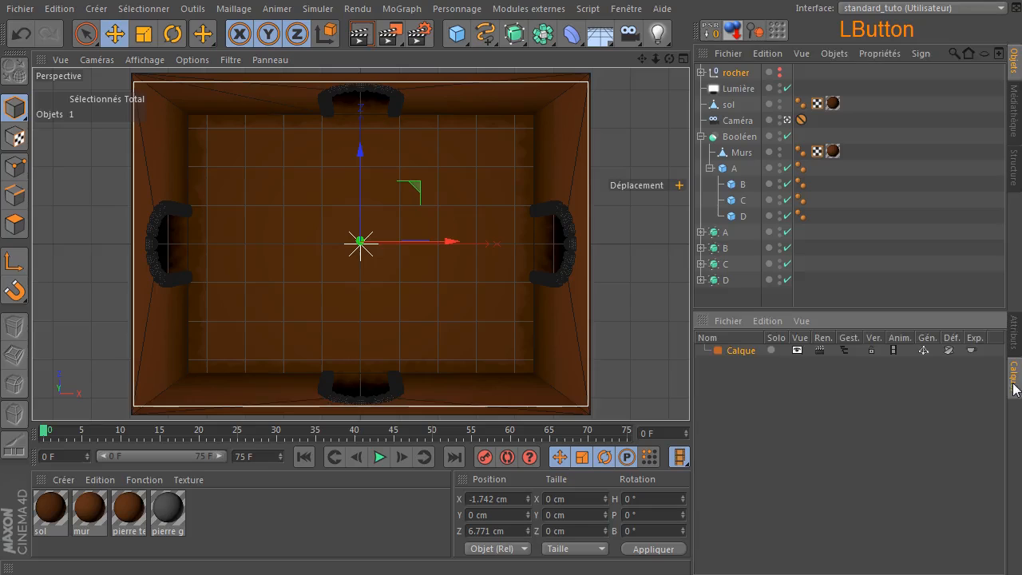
left_click(1014, 329)
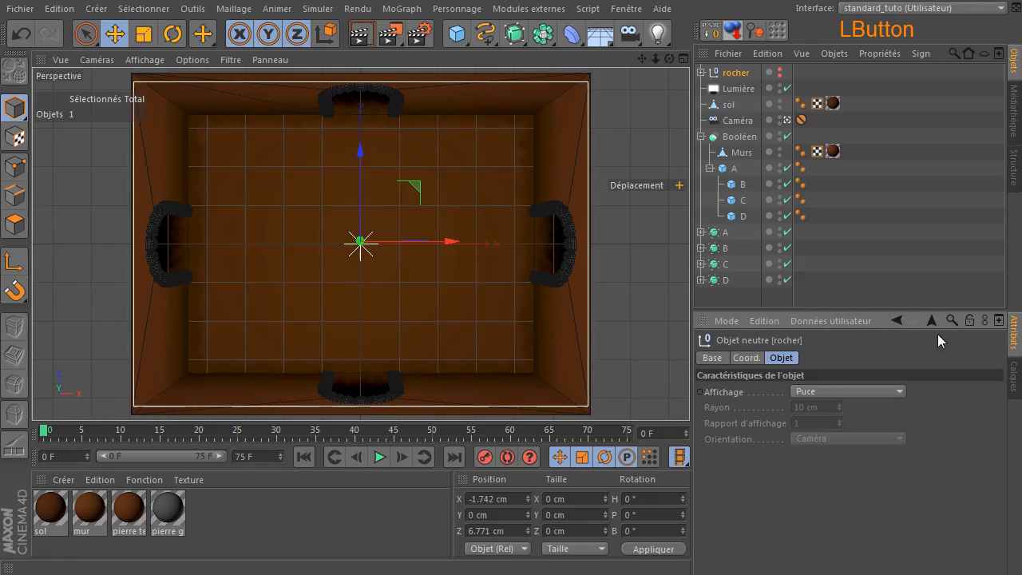
Add the rocher object to a new layer and set that layer's colour to red.
left_click(769, 73)
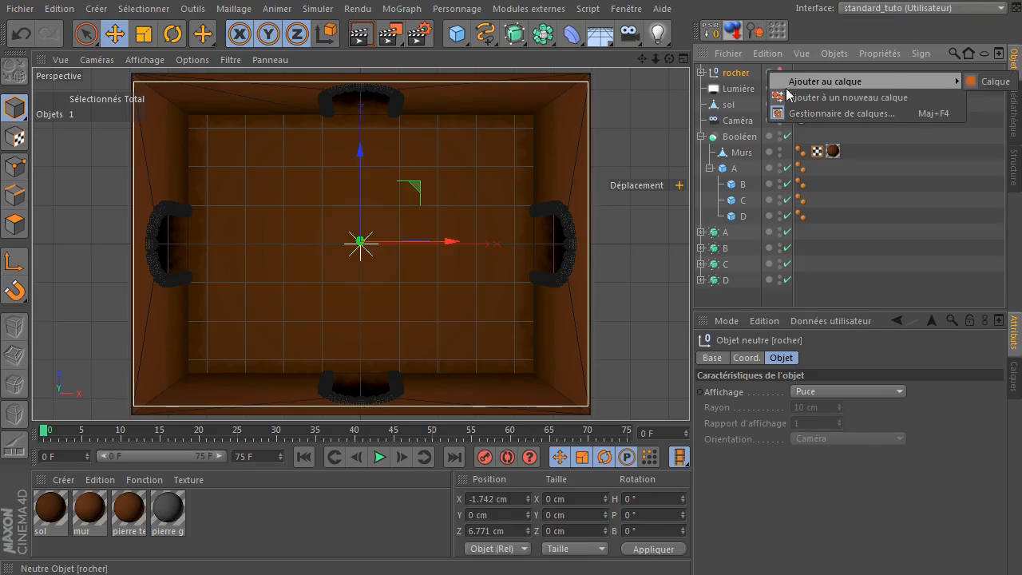
left_click(791, 102)
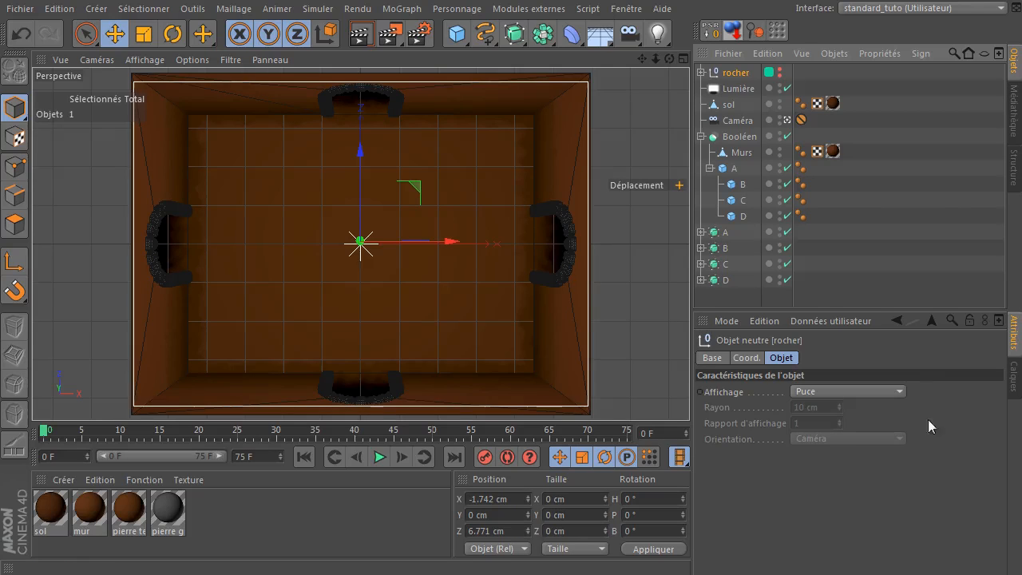
left_click(1014, 376)
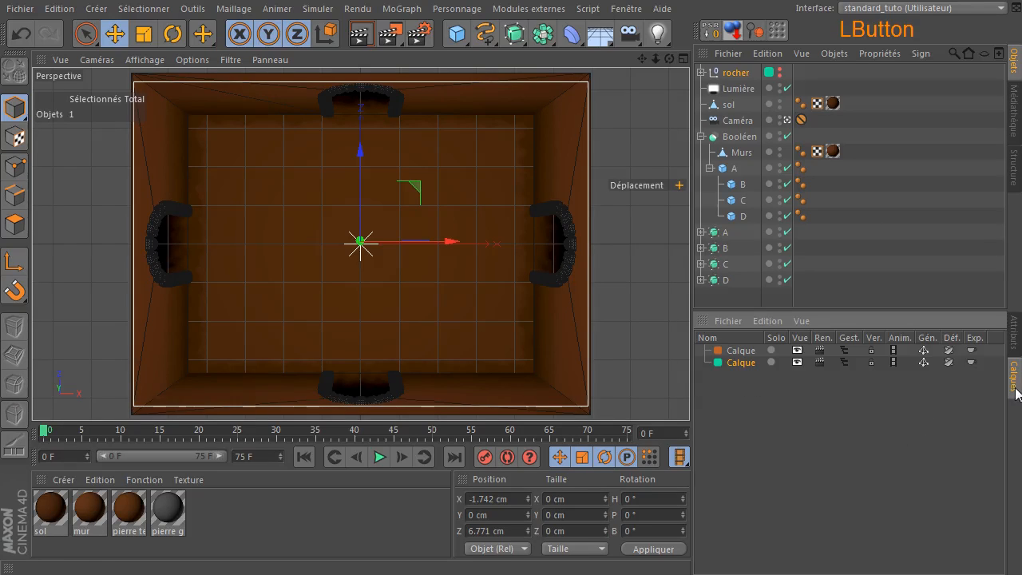
double_click(717, 363)
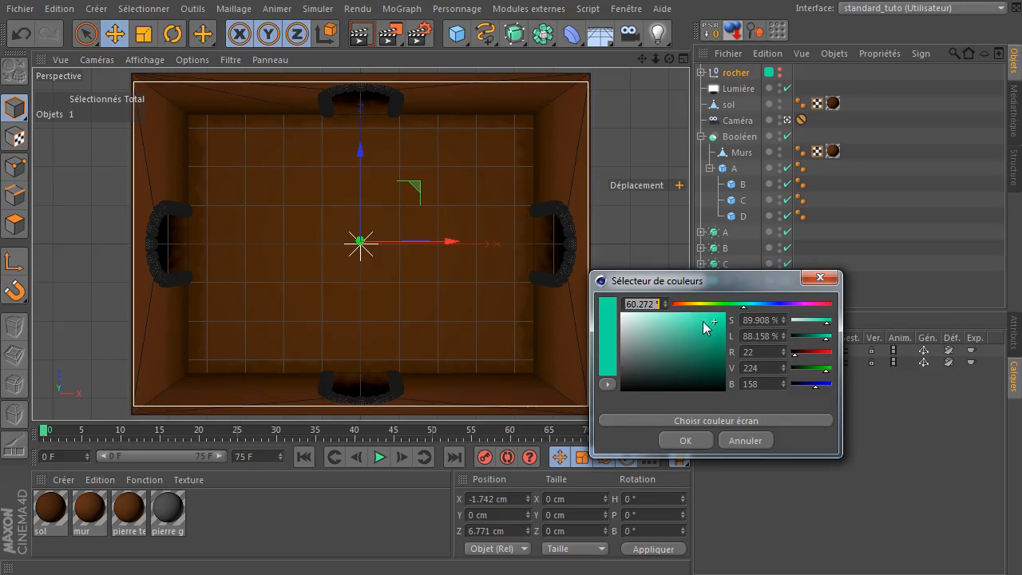
left_click_drag(803, 304, 809, 313)
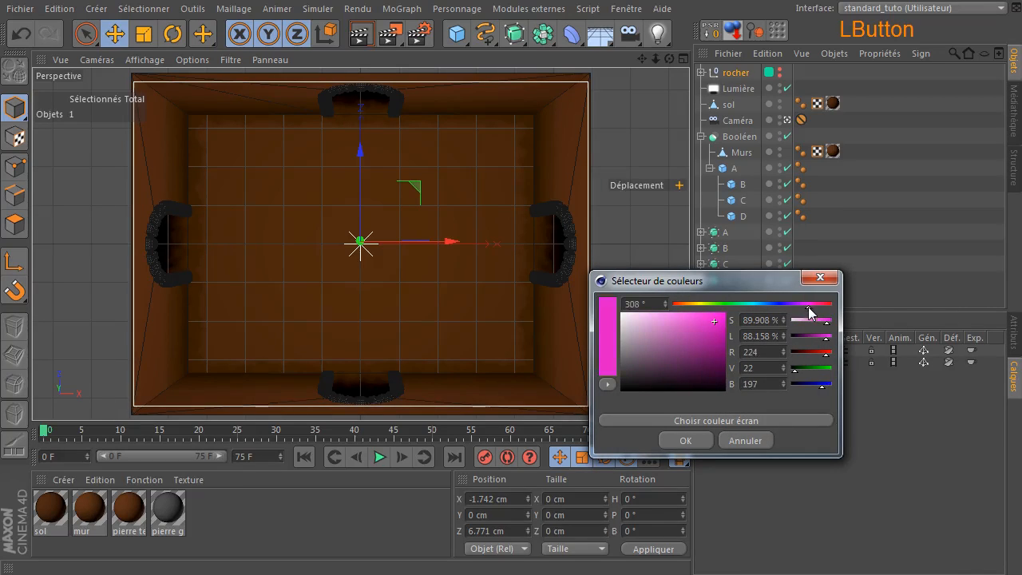
mouse_move(708, 323)
left_mouse_down()
mouse_move(711, 344)
mouse_move(708, 325)
mouse_move(665, 307)
mouse_move(708, 323)
left_mouse_up()
left_click(685, 440)
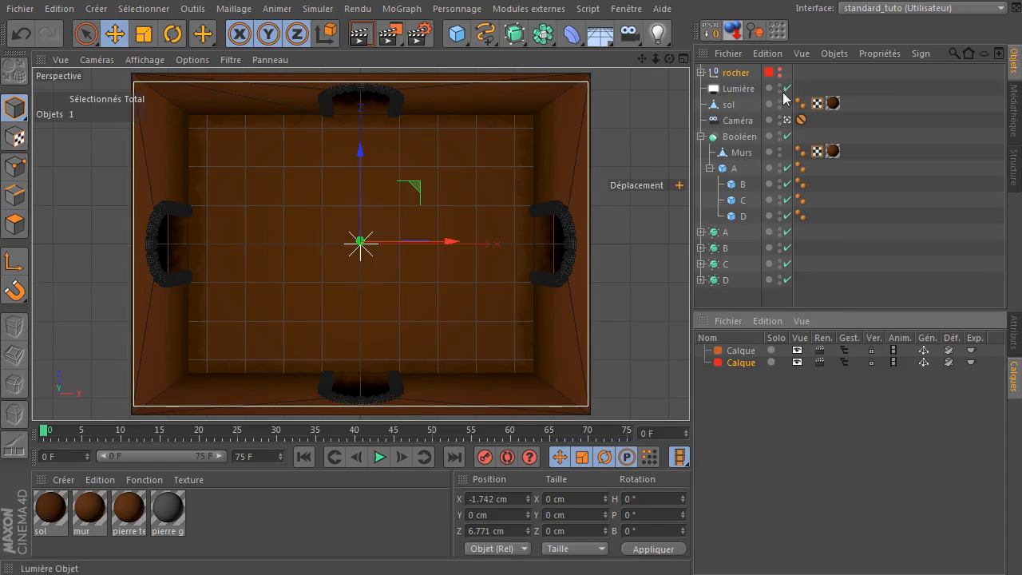
left_click(1016, 334)
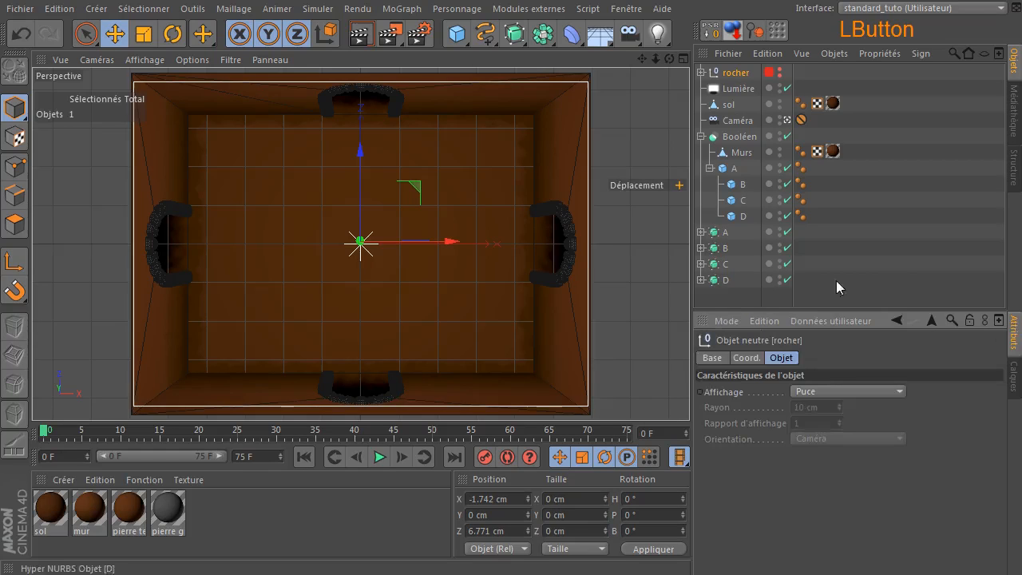
Check which existing layers the sol object can be added to.
left_click(769, 112)
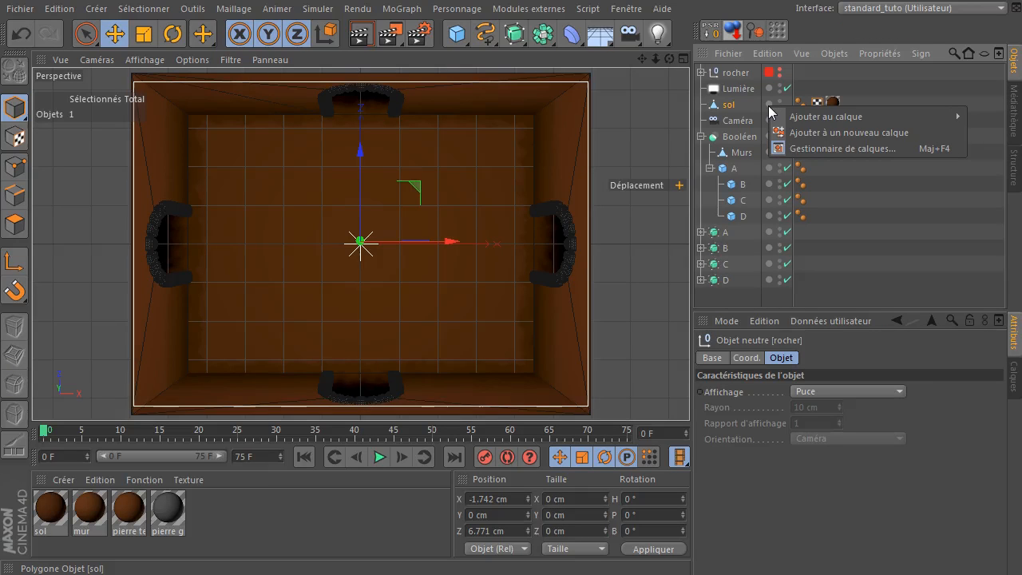
mouse_move(846, 116)
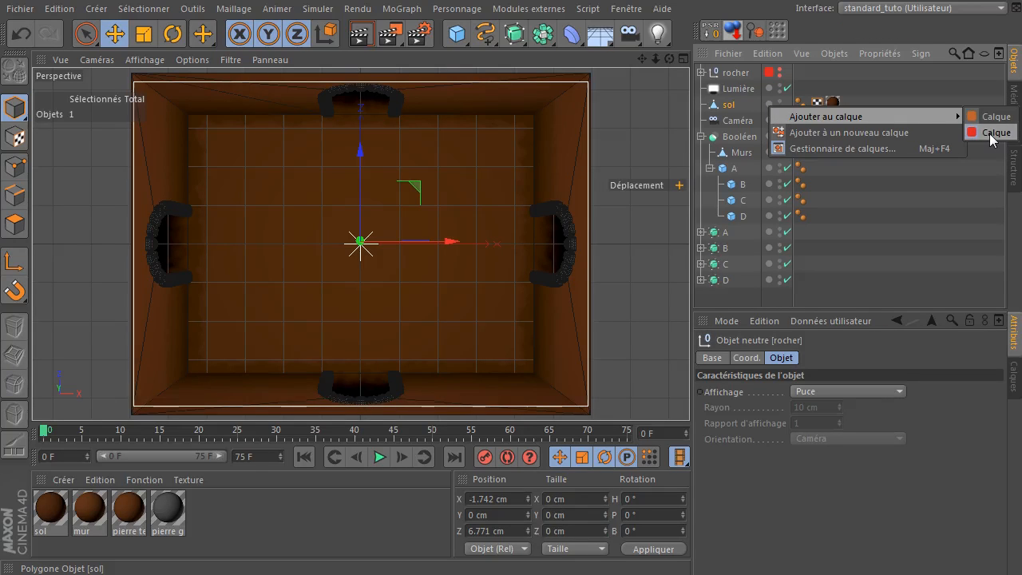
left_click(902, 438)
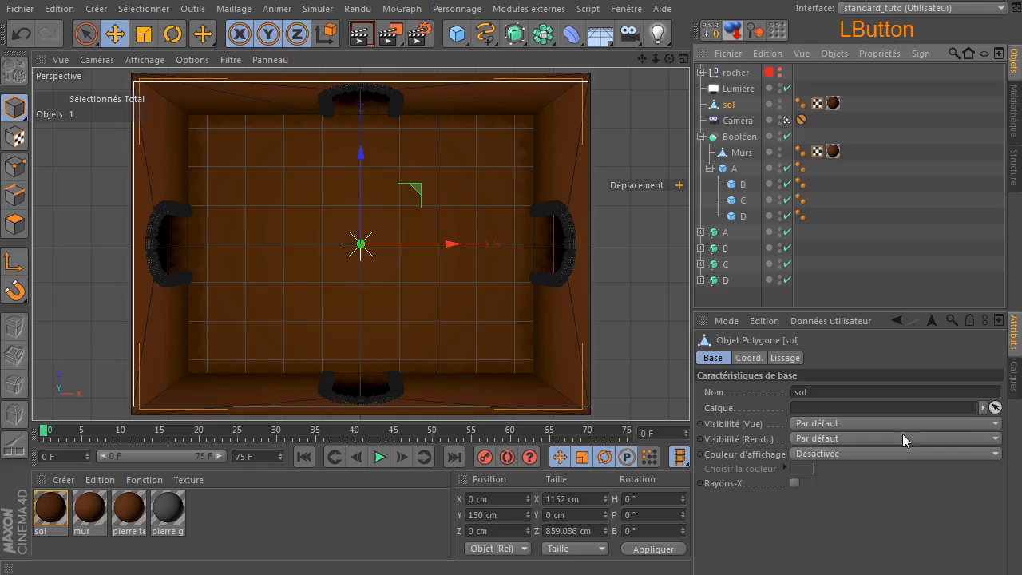
Rename the red layer as cache and delete the unused orange Calque layer from the layer manager.
left_click(1018, 388)
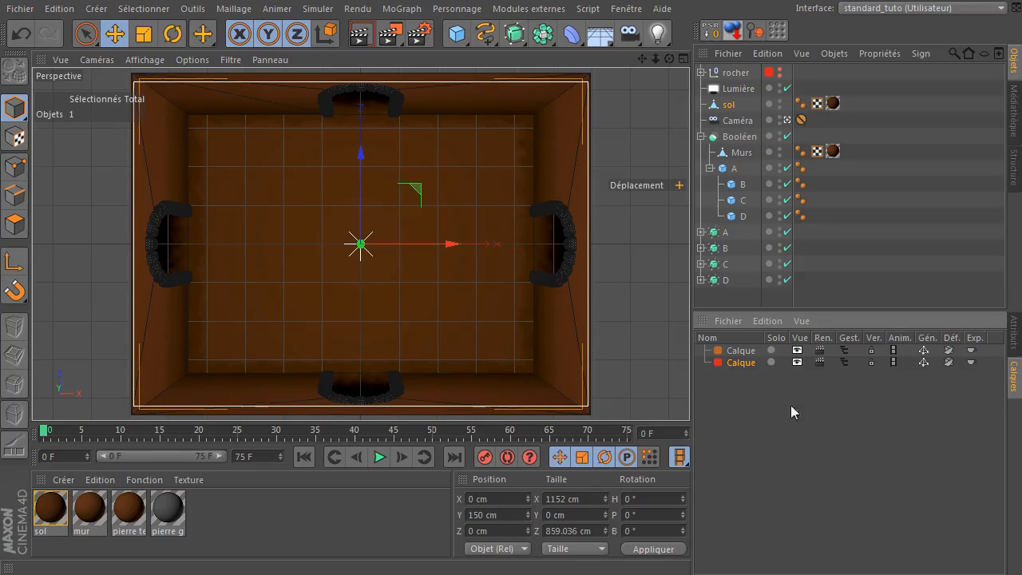
double_click(739, 363)
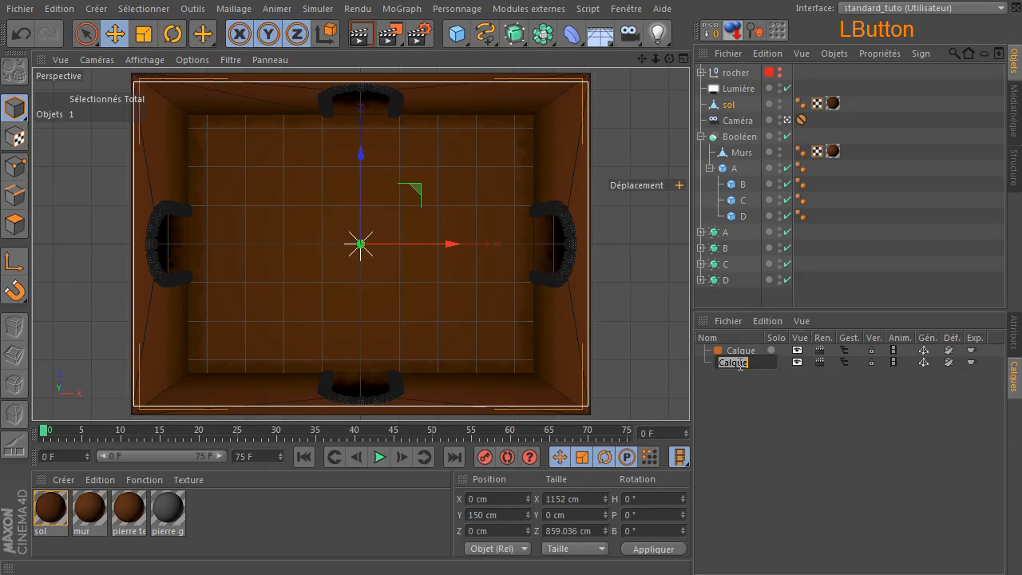
type("c")
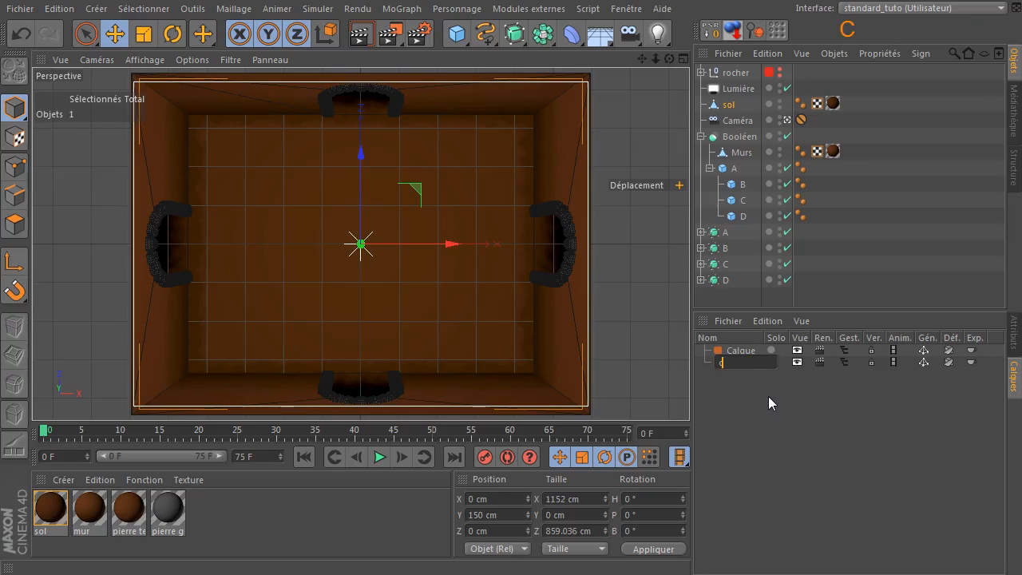
type("ache")
key("Return")
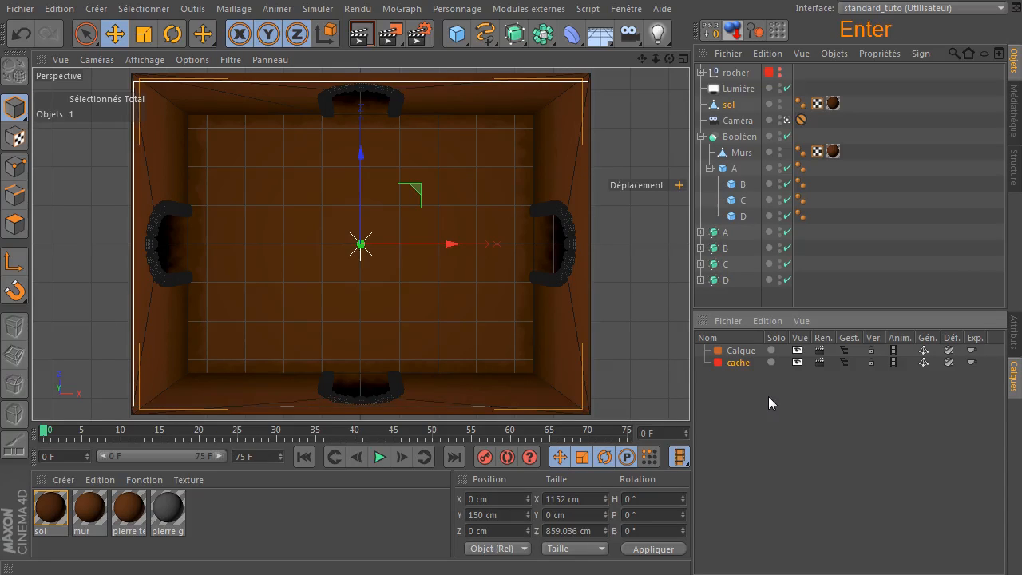
left_click(729, 356)
key("Delete")
Add the sol object to the existing cache layer.
left_click(1015, 343)
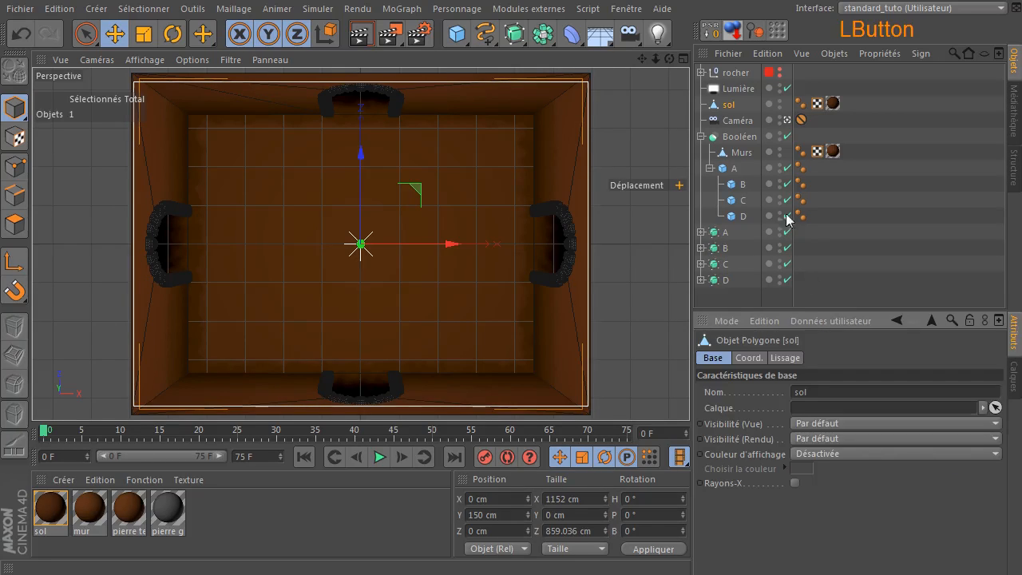
left_click(770, 103)
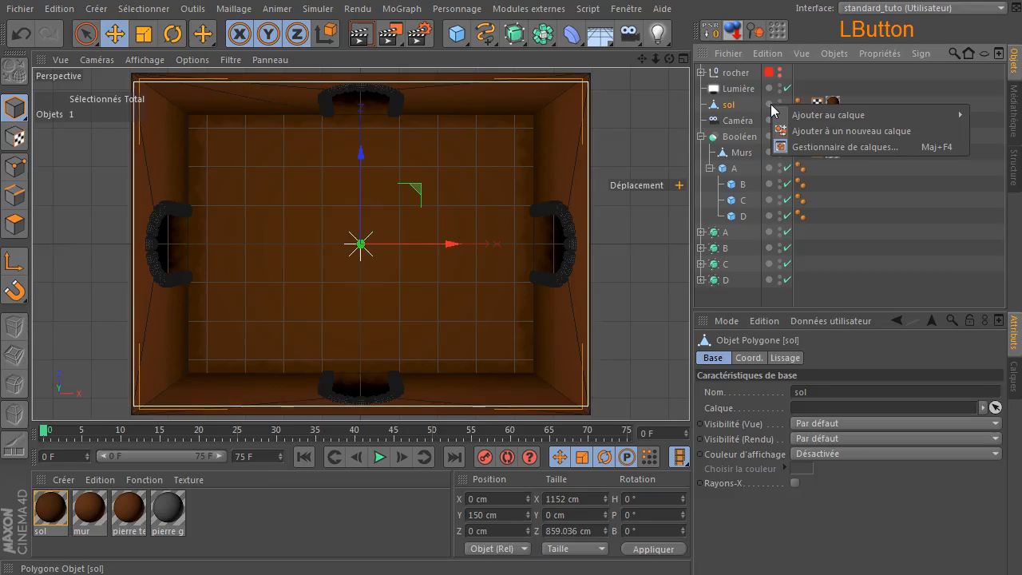
mouse_move(791, 115)
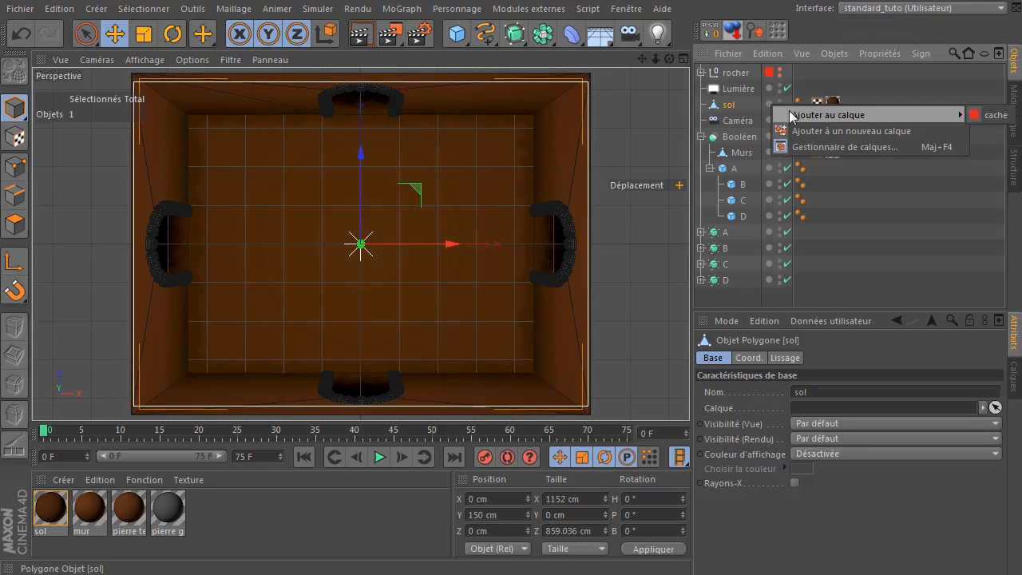
left_click(996, 117)
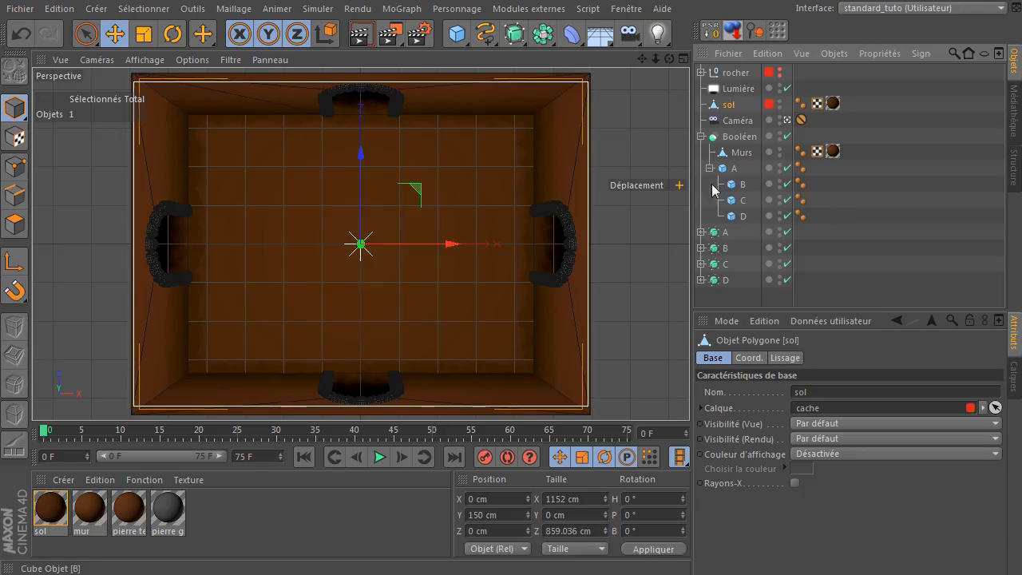
Copy the cache layer assignment from sol onto all objects listed below it, from Caméra down to the last HyperNURBS D.
left_click(770, 109)
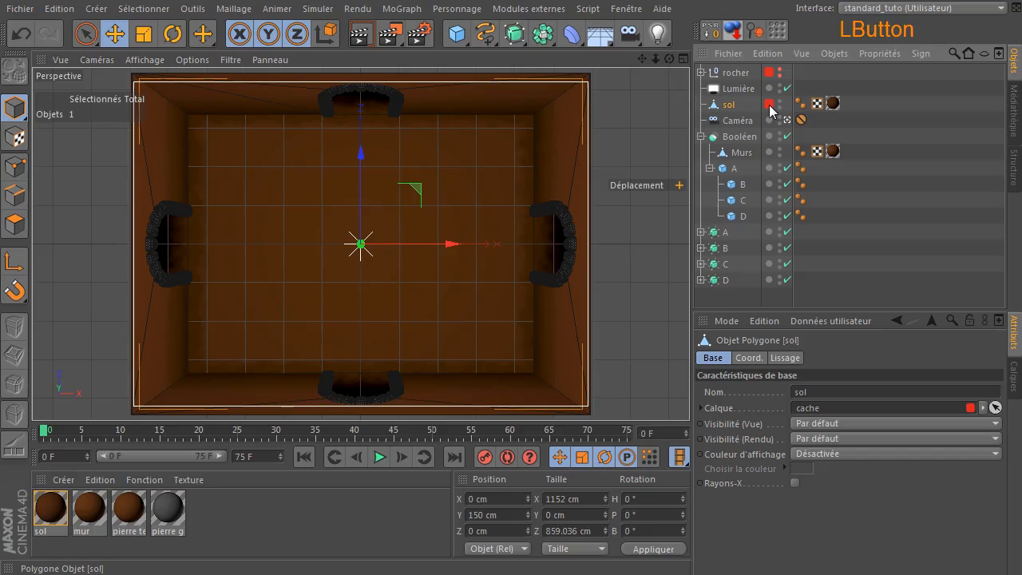
left_click_drag(774, 107, 776, 189)
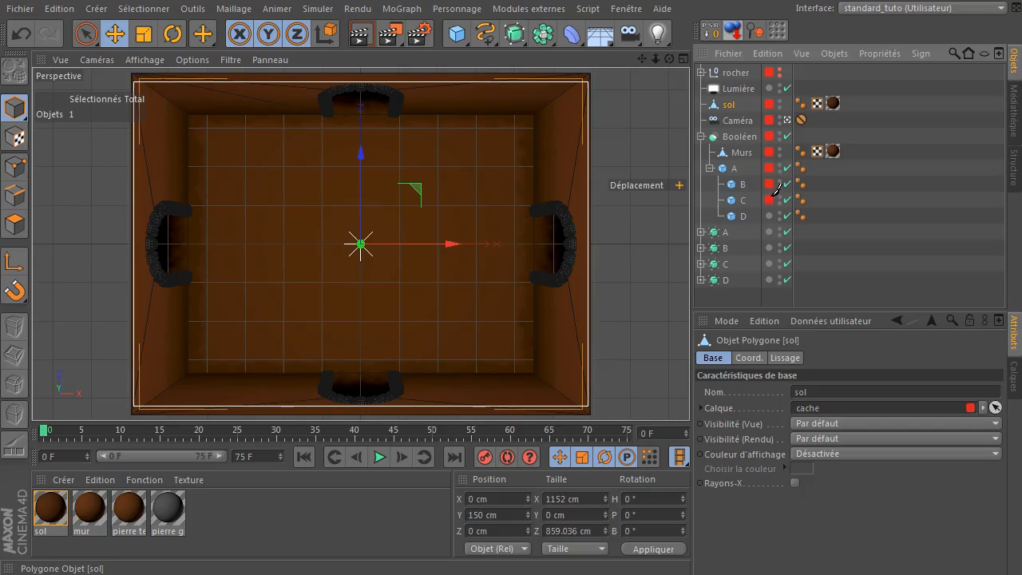
left_click_drag(779, 257, 774, 279)
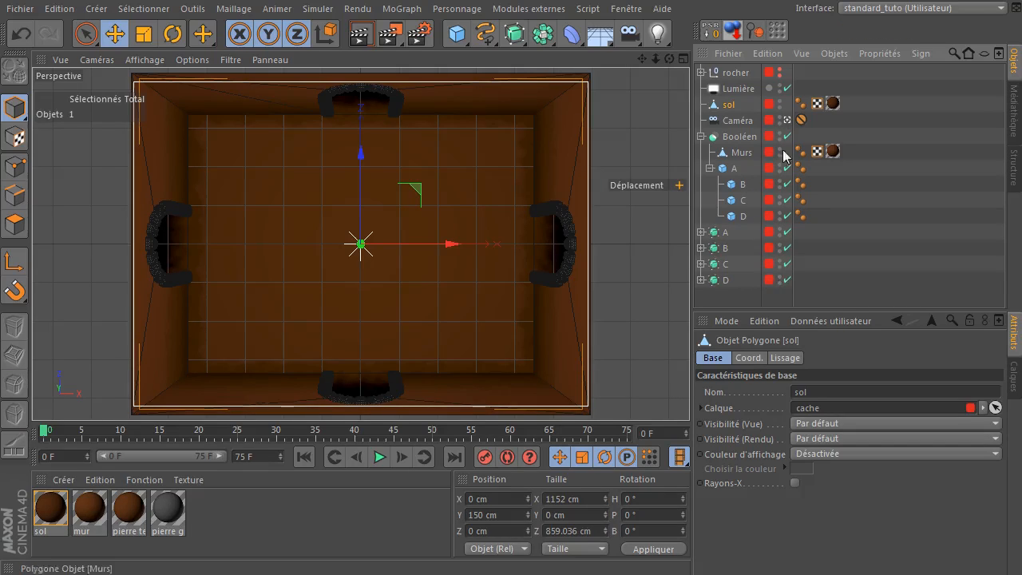
Remove the Caméra object from the cache layer.
left_click(734, 120)
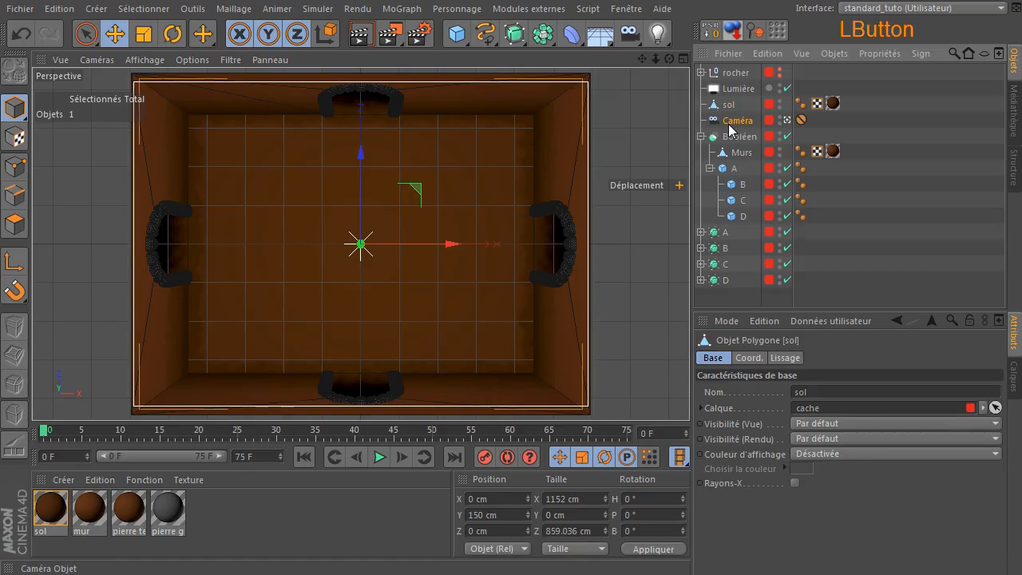
left_click(770, 122)
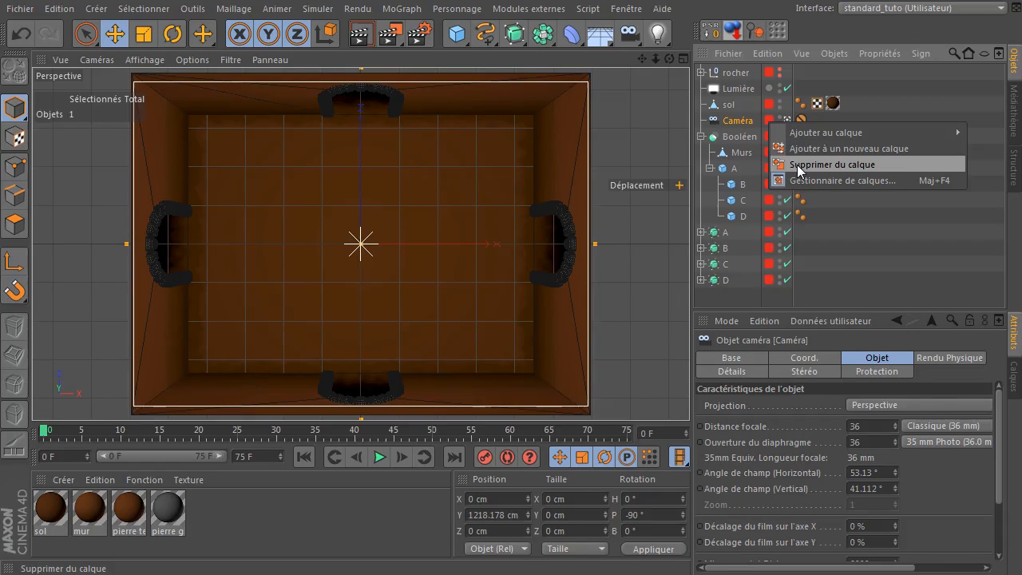
left_click(798, 165)
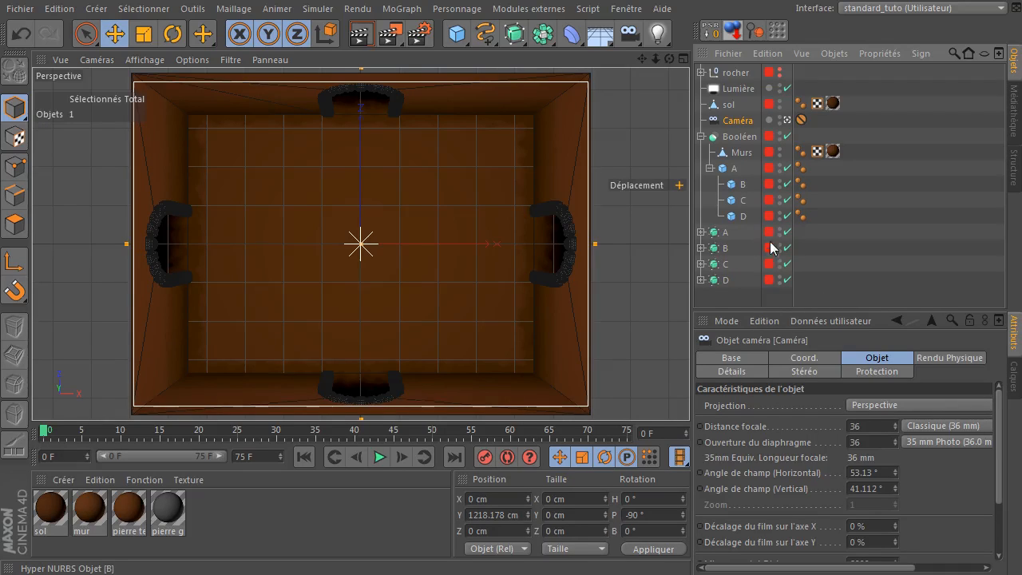
Expand the HyperNURBS objects A, B, C and D and assign their four voute children to the cache layer.
left_click(700, 232)
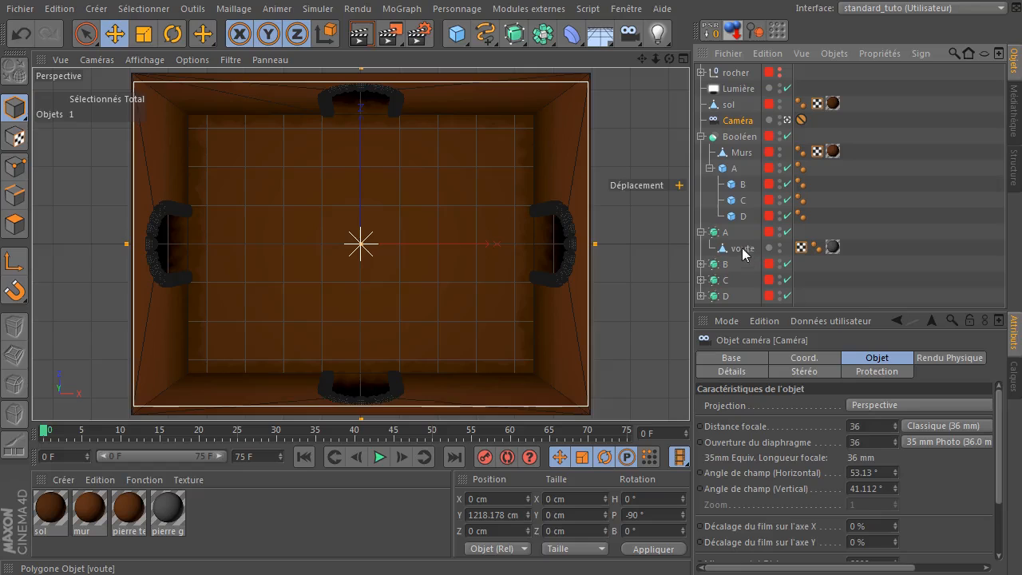
left_click(701, 265)
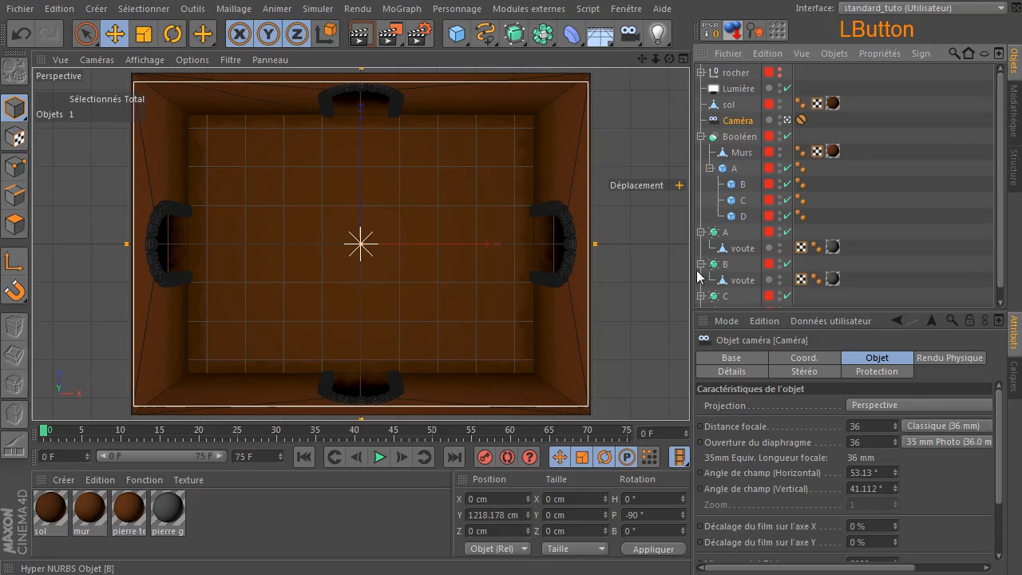
left_click(701, 295)
scroll(713, 268, "down", 2)
left_click(701, 300)
scroll(710, 289, "down", 1)
left_click_drag(769, 203, 776, 299)
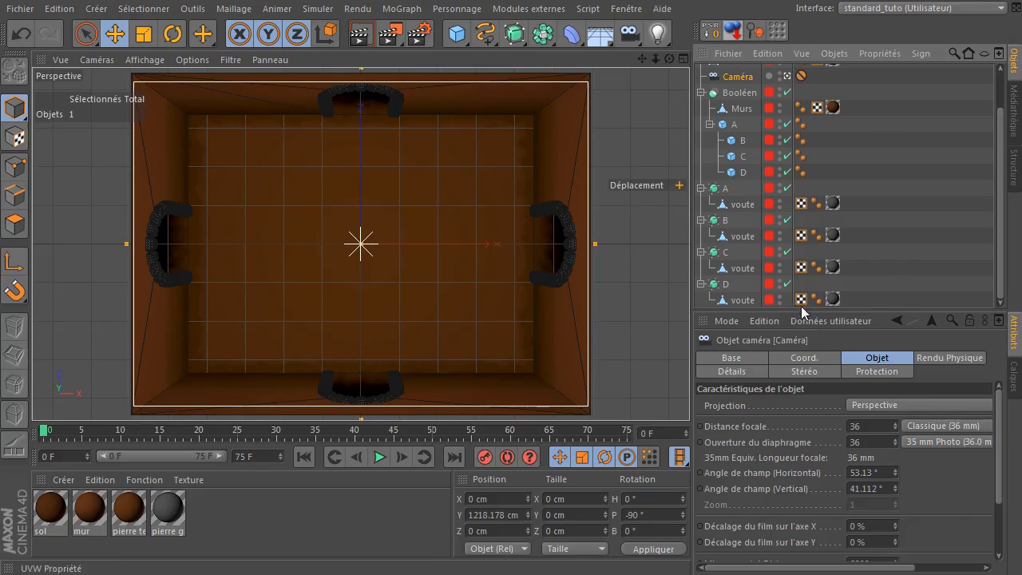
Collapse the HyperNURBS objects A to D and the Booléen hierarchy, clear the selection, and bring up the layer manager.
left_click(701, 284)
left_click(701, 269)
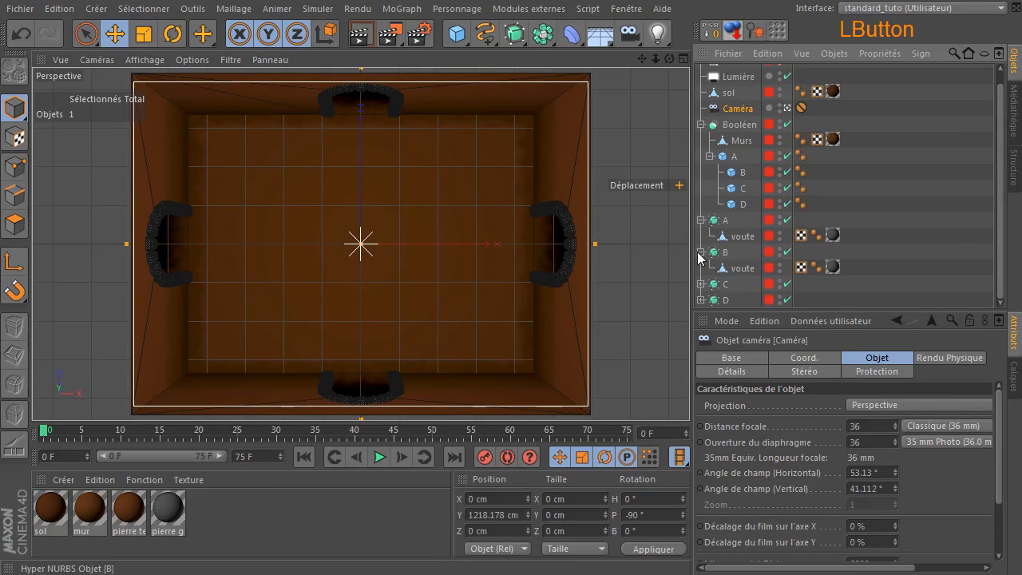
left_click(701, 252)
left_click(701, 232)
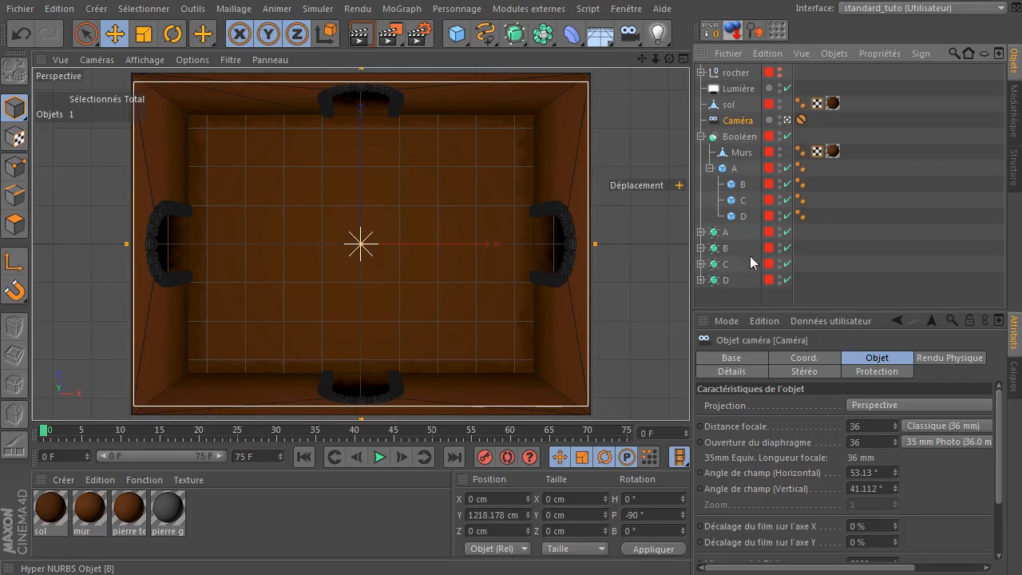
left_click(711, 167)
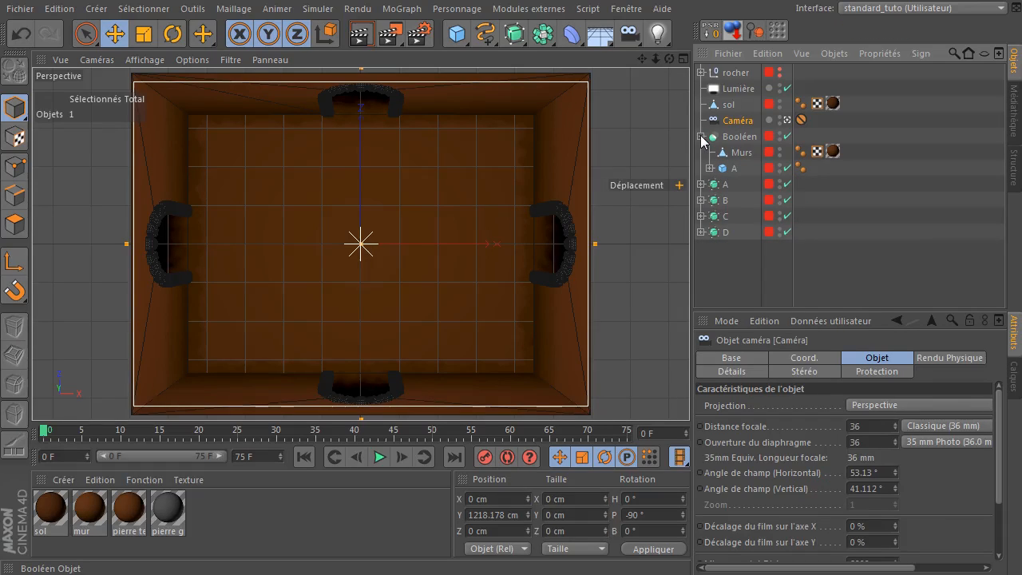
left_click(701, 137)
left_click(724, 242)
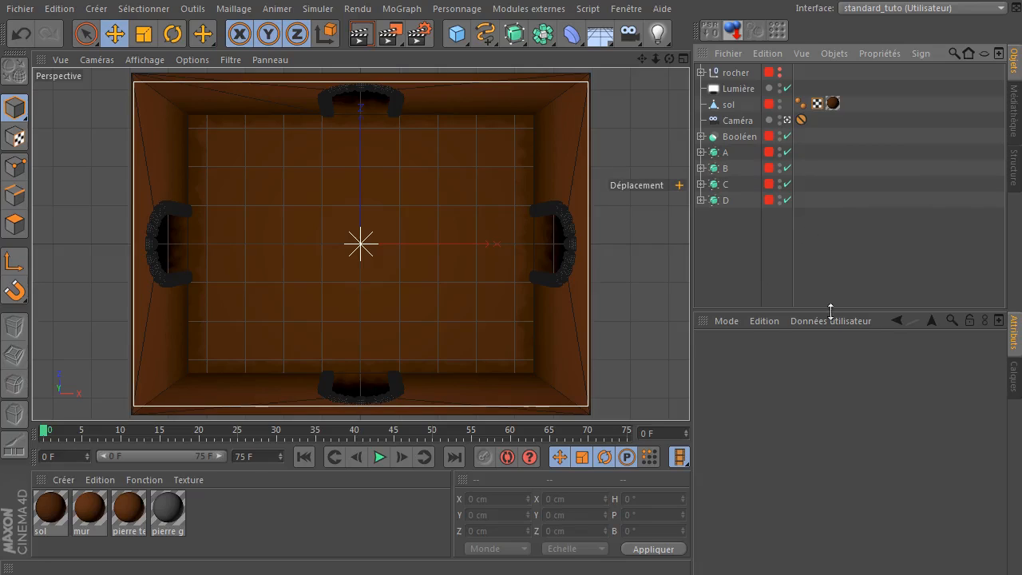
left_click(1014, 381)
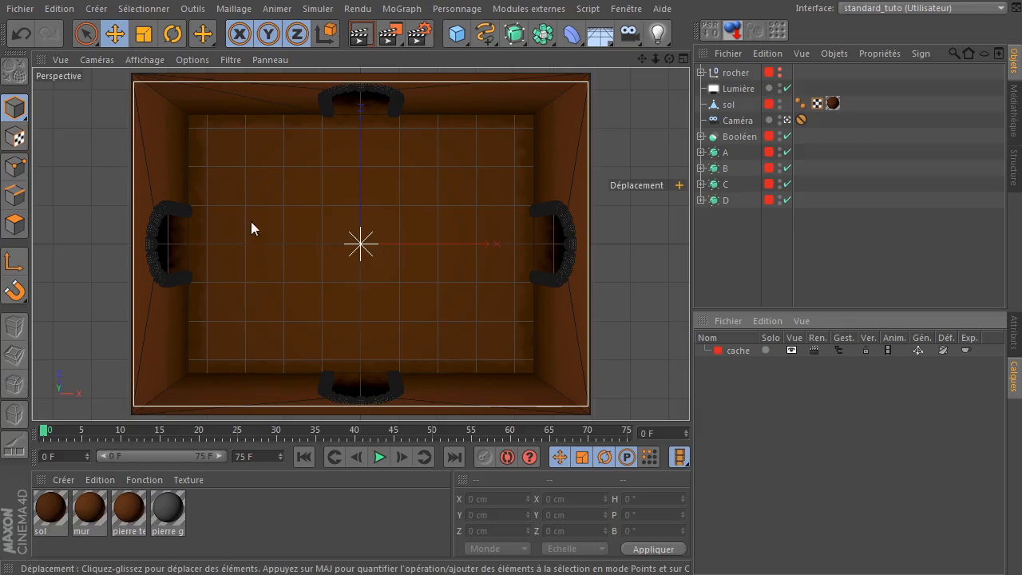
Try hiding the cache layer in the view with a test render, and restore its visibility.
left_click(792, 351)
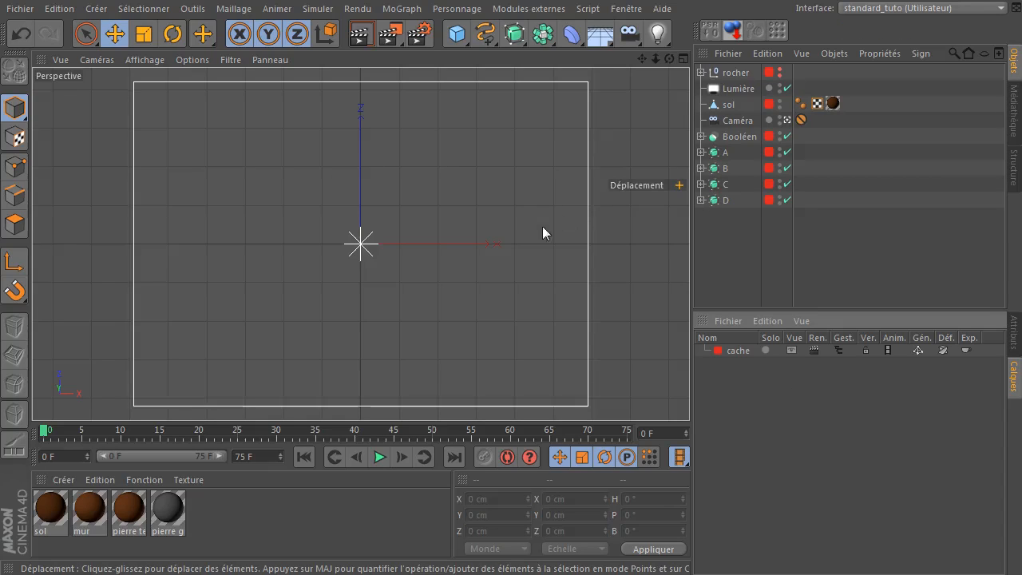
left_click(361, 35)
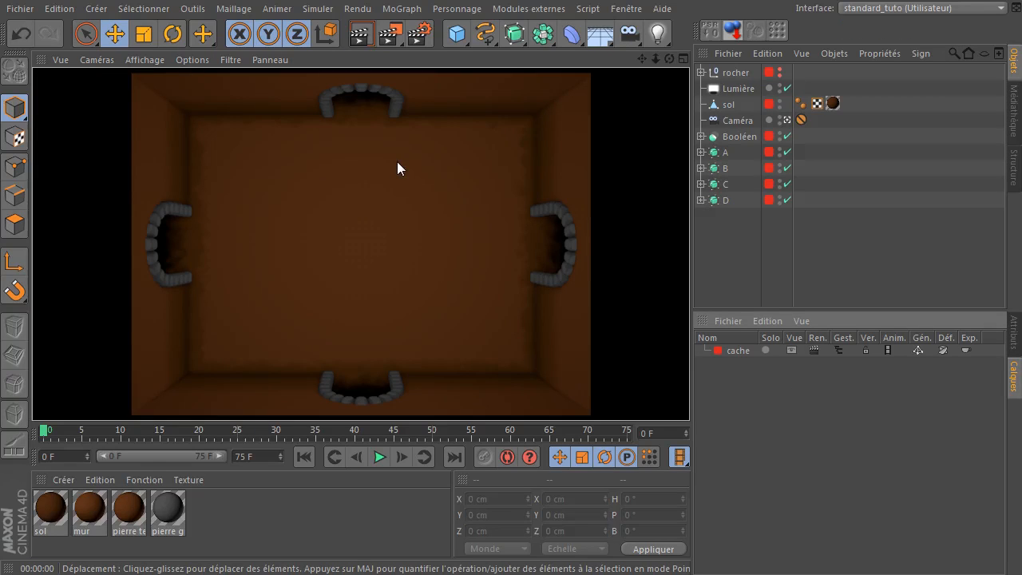
left_click(718, 267)
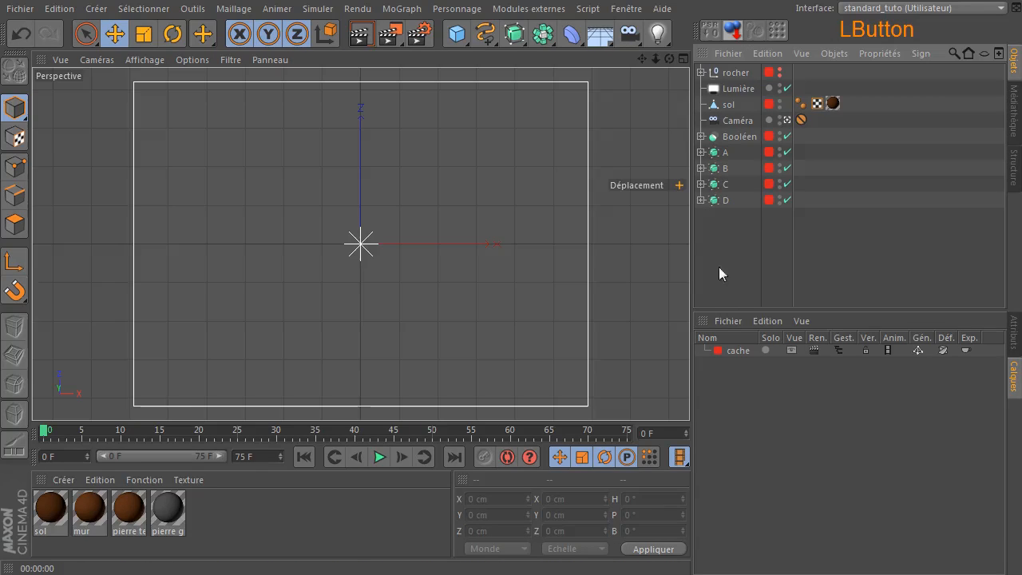
left_click(791, 352)
left_click(361, 35)
left_click(822, 428)
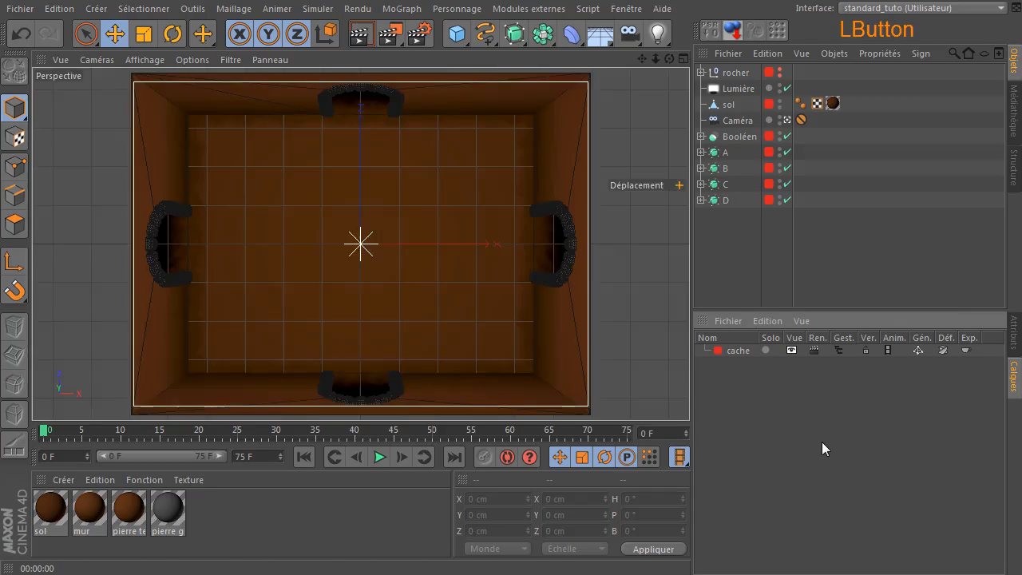
Disable rendering of the cache layer and test-render the active view.
left_click(813, 352)
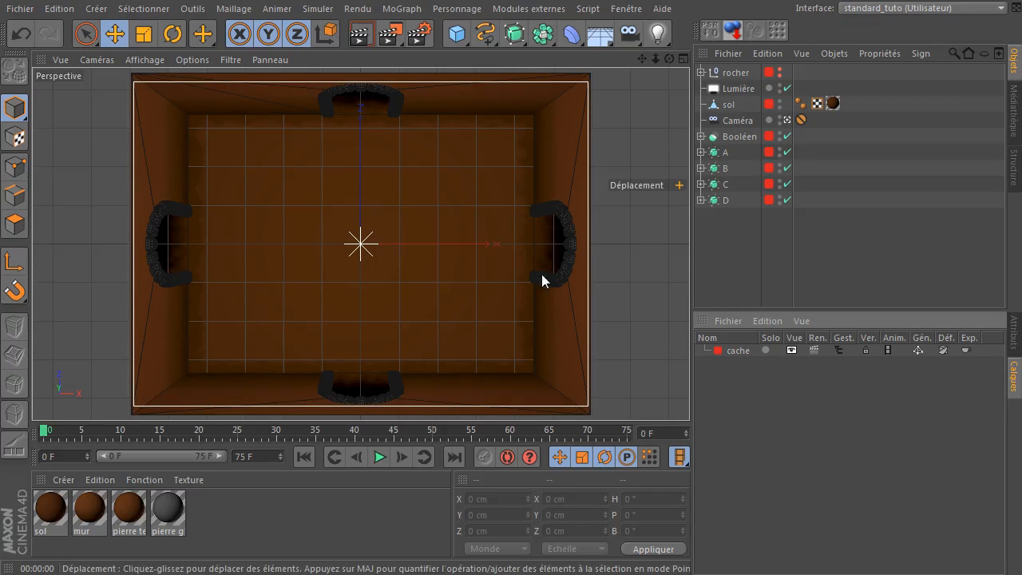
left_click(361, 35)
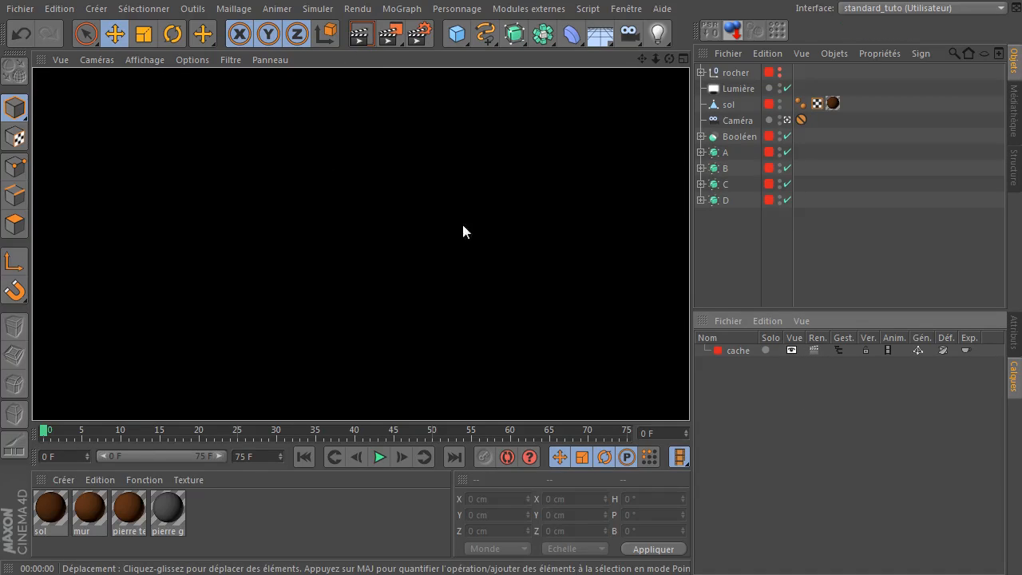
left_click(719, 233)
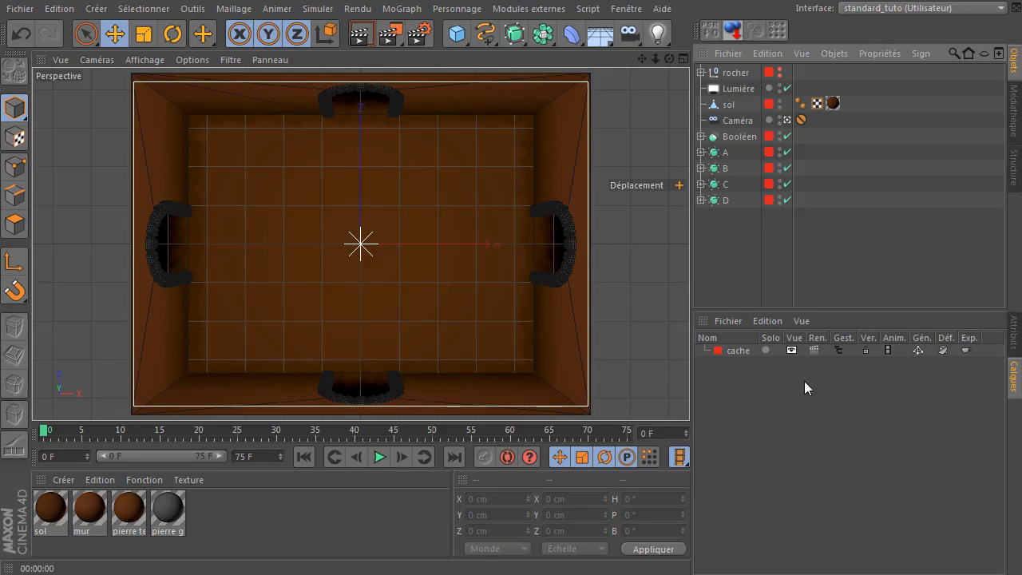
Hide the cache layer in the view, check it with a test render, and hide its objects from the object manager.
left_click(793, 352)
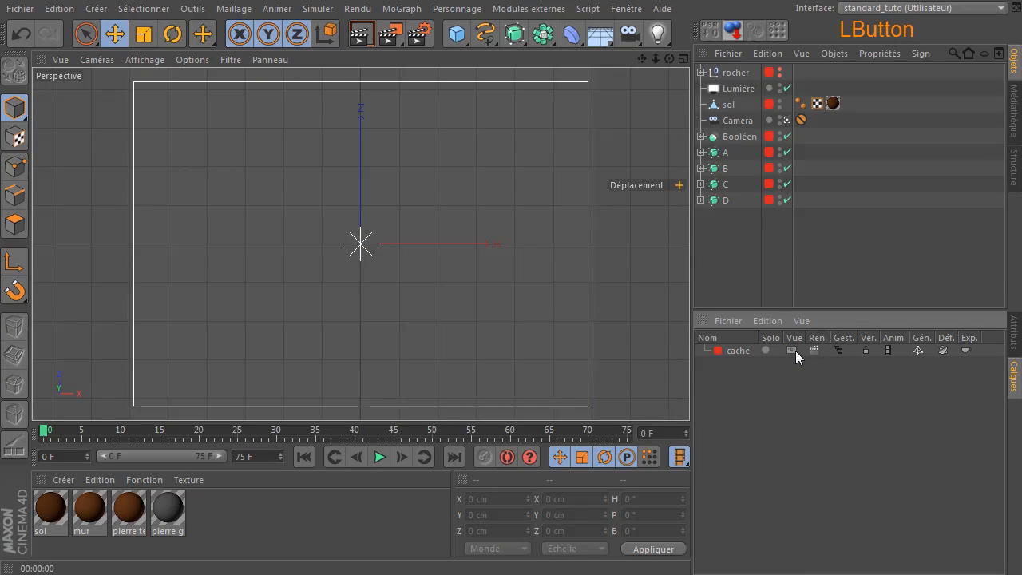
left_click(363, 36)
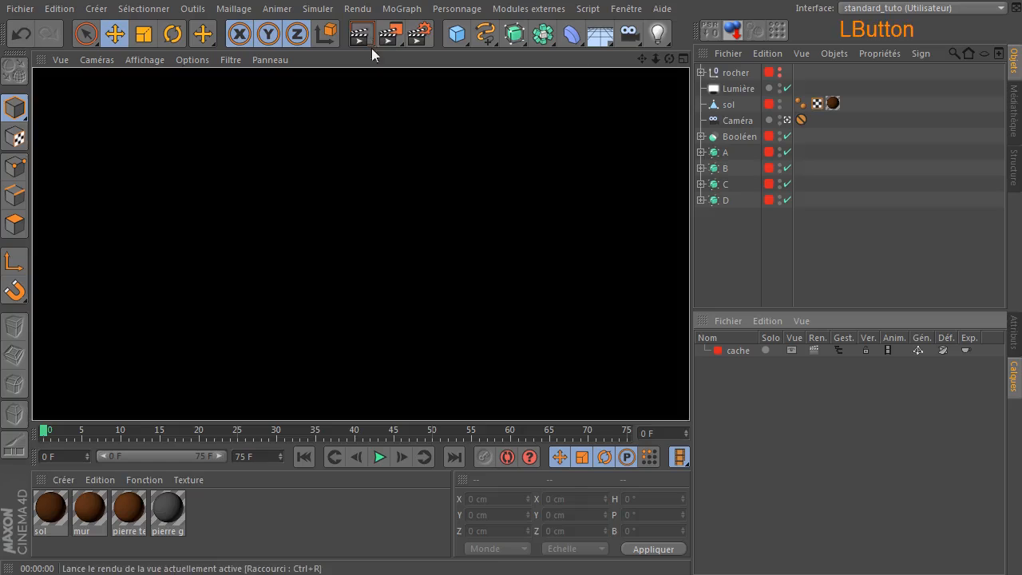
left_click(743, 250)
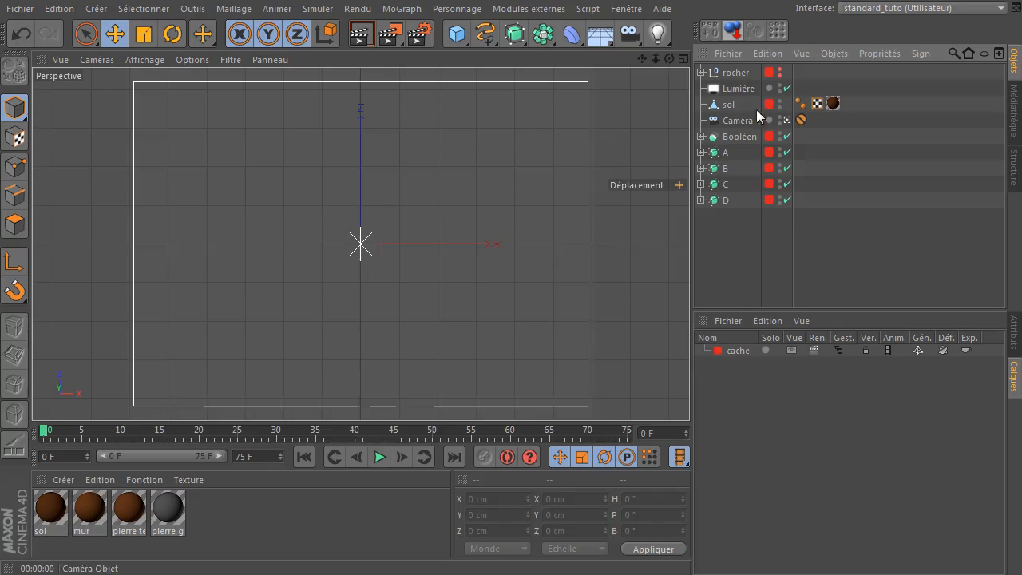
left_click(837, 351)
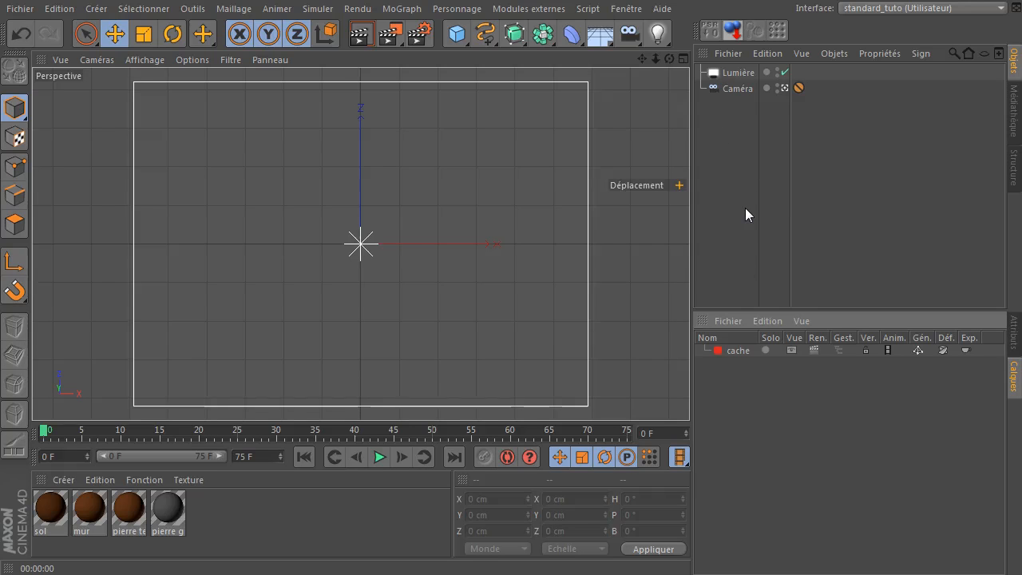
Switch to the four-view layout and stop looking through Caméra in the perspective view.
middle_click(416, 229)
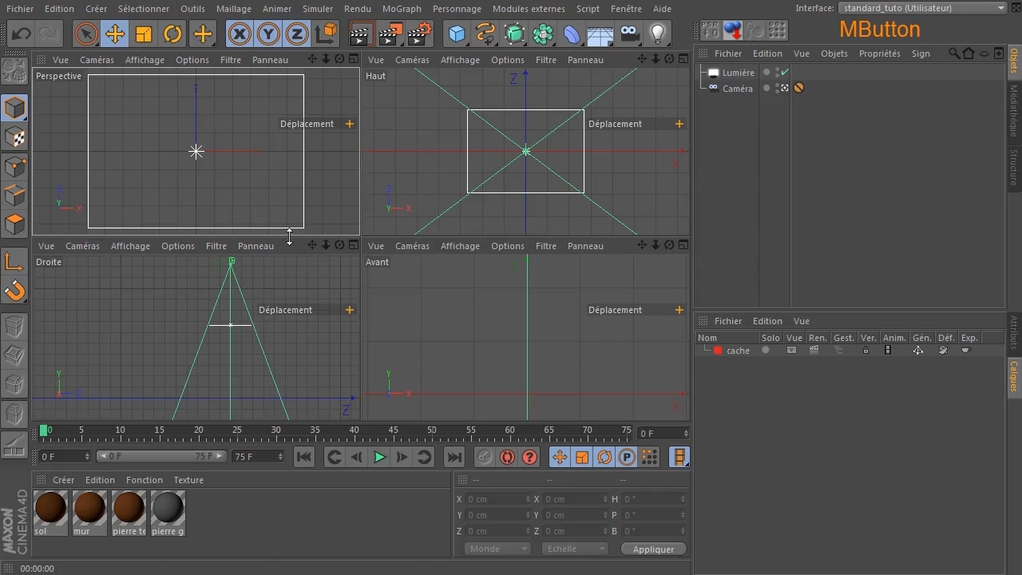
left_click(786, 87)
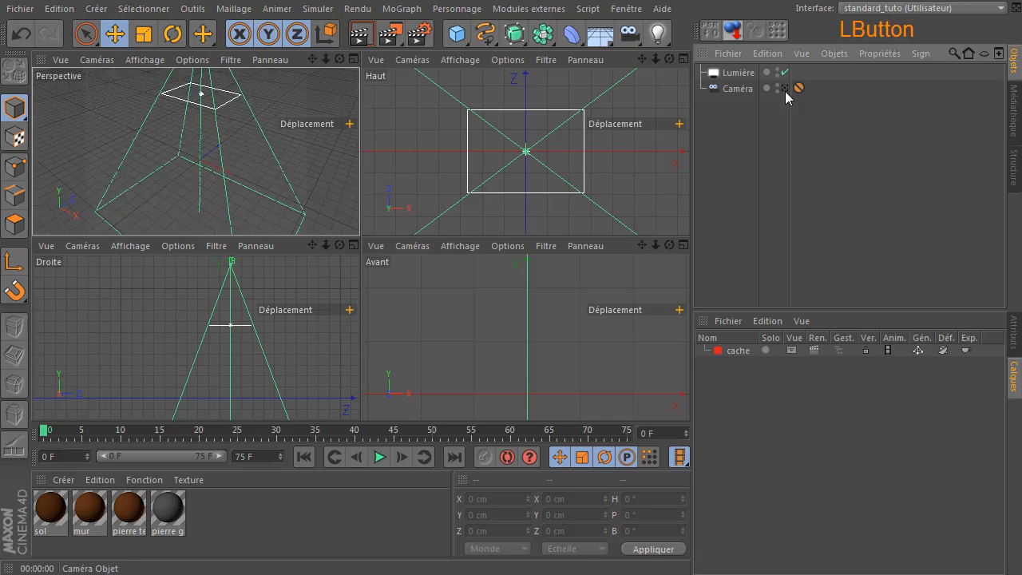
Maximise the perspective view and show the cache layer's objects in both the object manager and the view.
middle_click(238, 150)
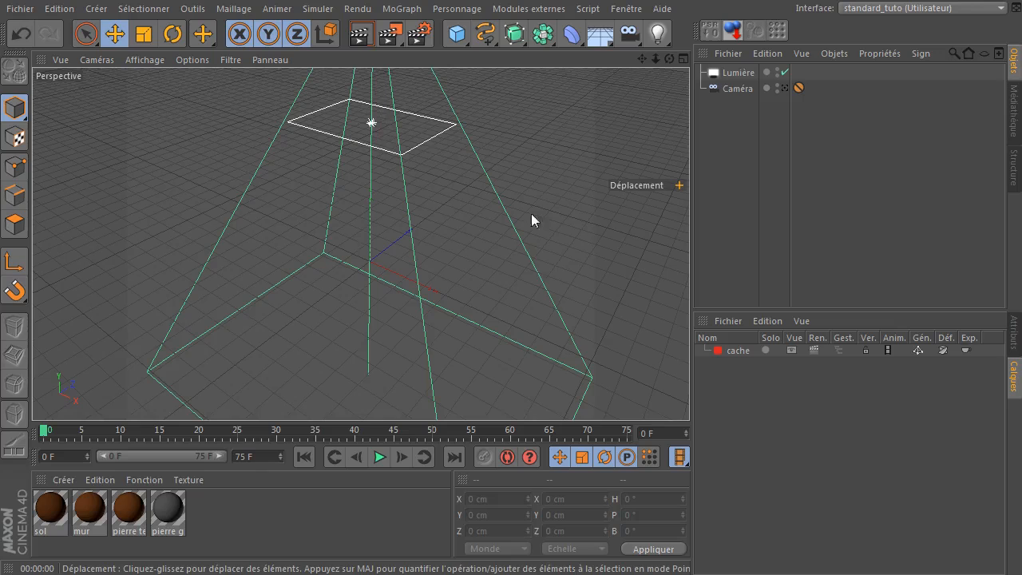
left_click(838, 352)
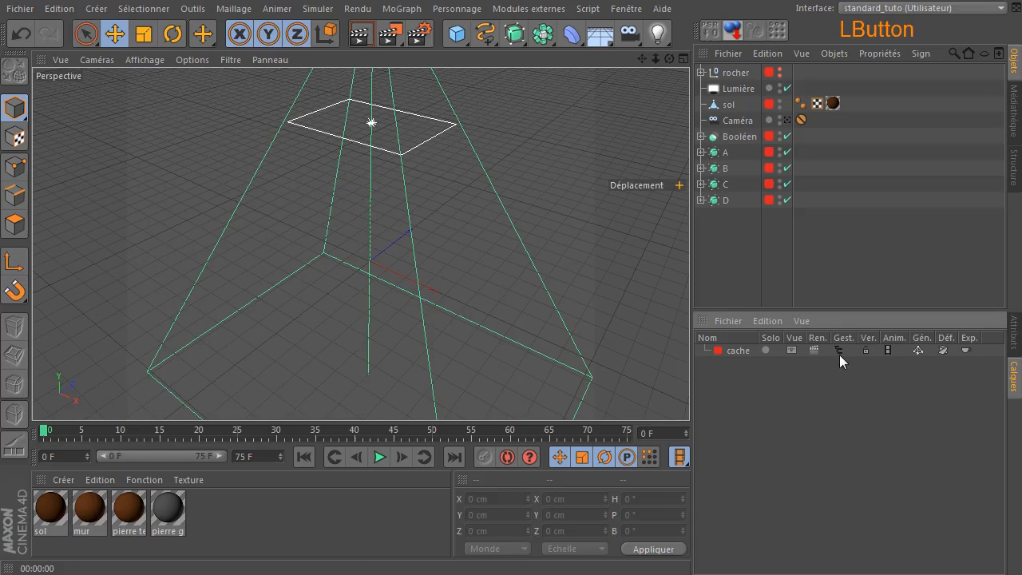
left_click(792, 354)
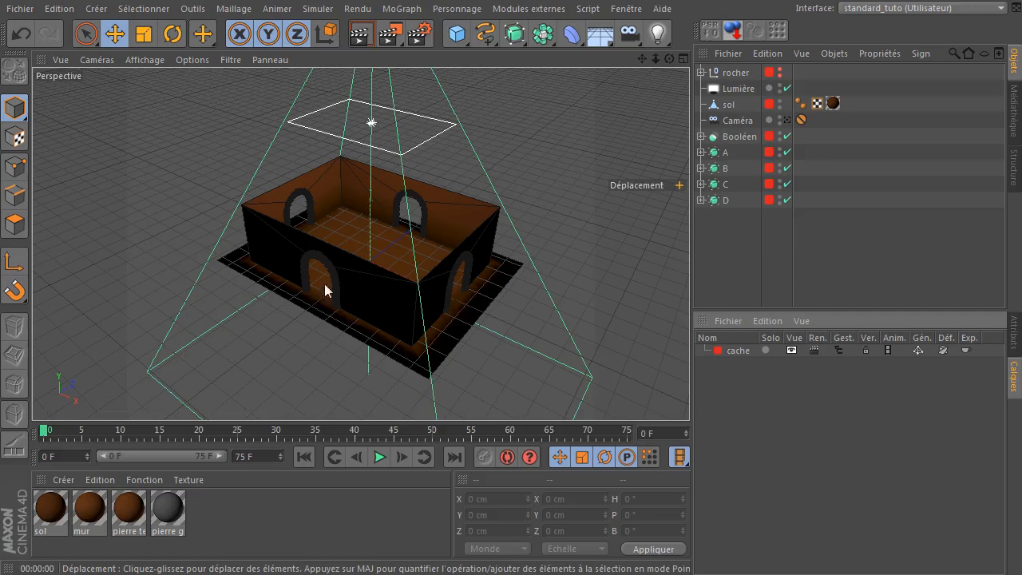
Exclude the cache layer from the render and the object manager, and look through Caméra.
left_click(813, 349)
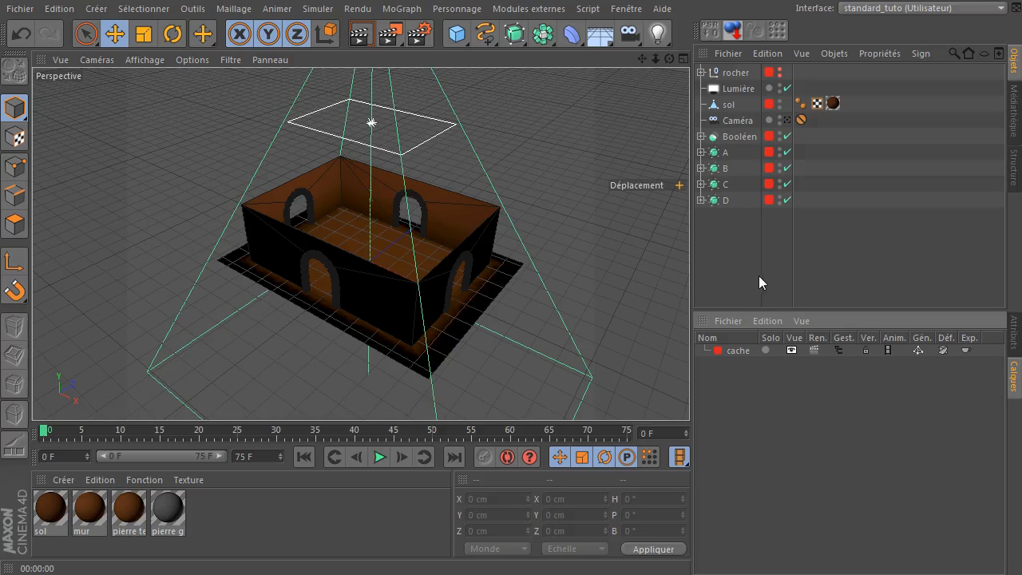
left_click(839, 351)
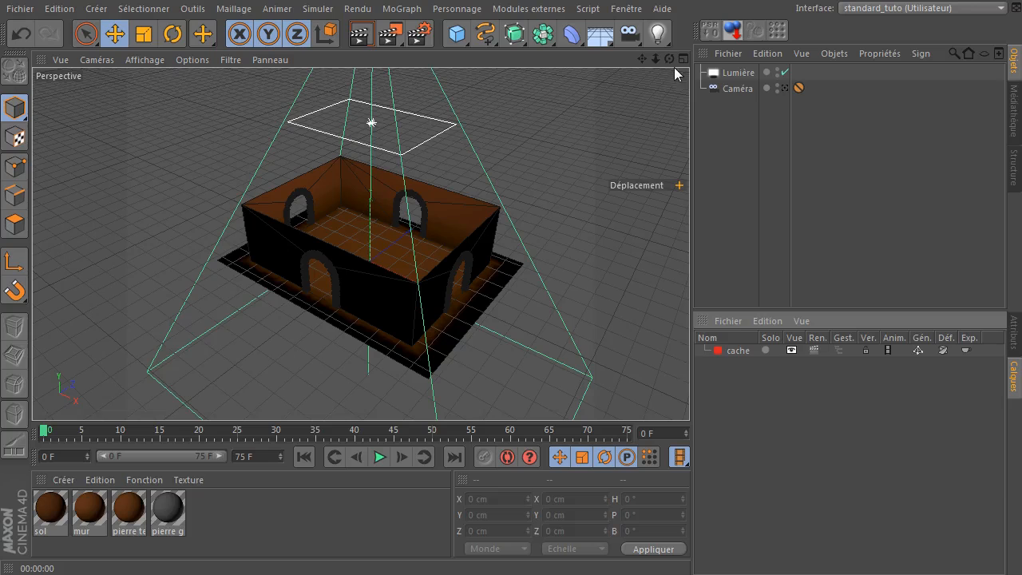
left_click(785, 89)
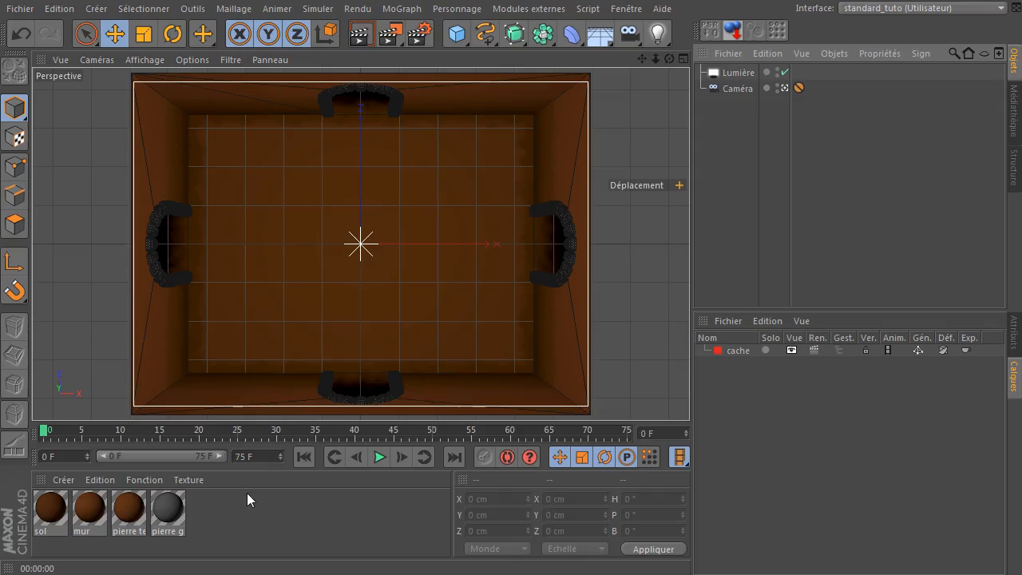
Add a cylinder primitive to the scene and rename it "piece en or".
left_click_drag(457, 34, 884, 56)
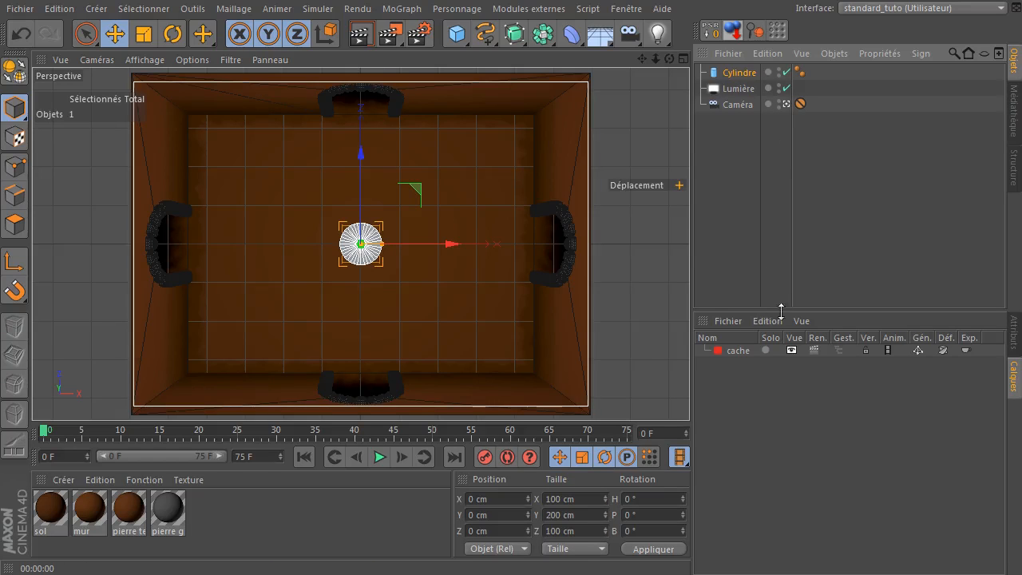
left_click(1015, 335)
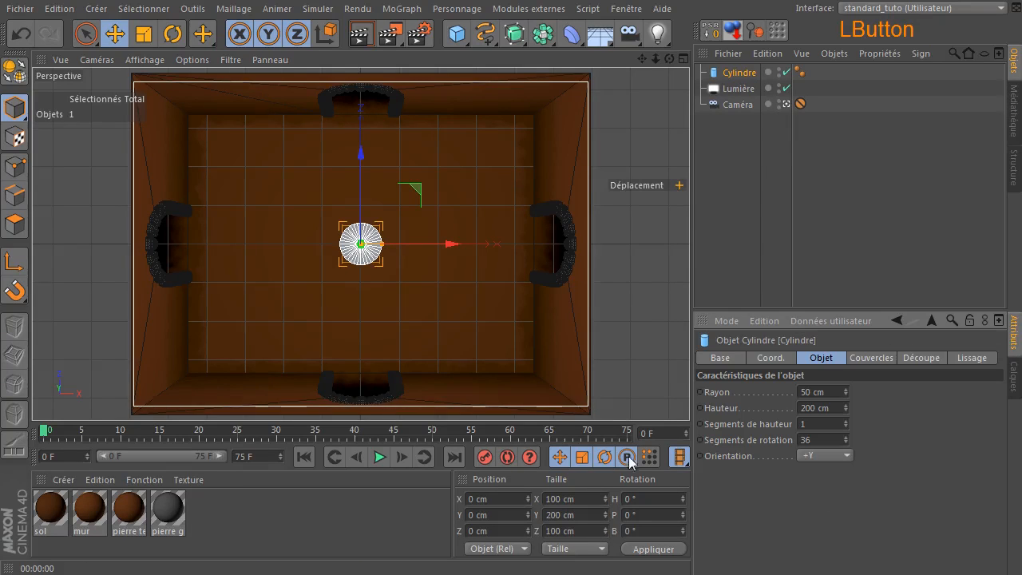
left_click_drag(732, 309, 747, 70)
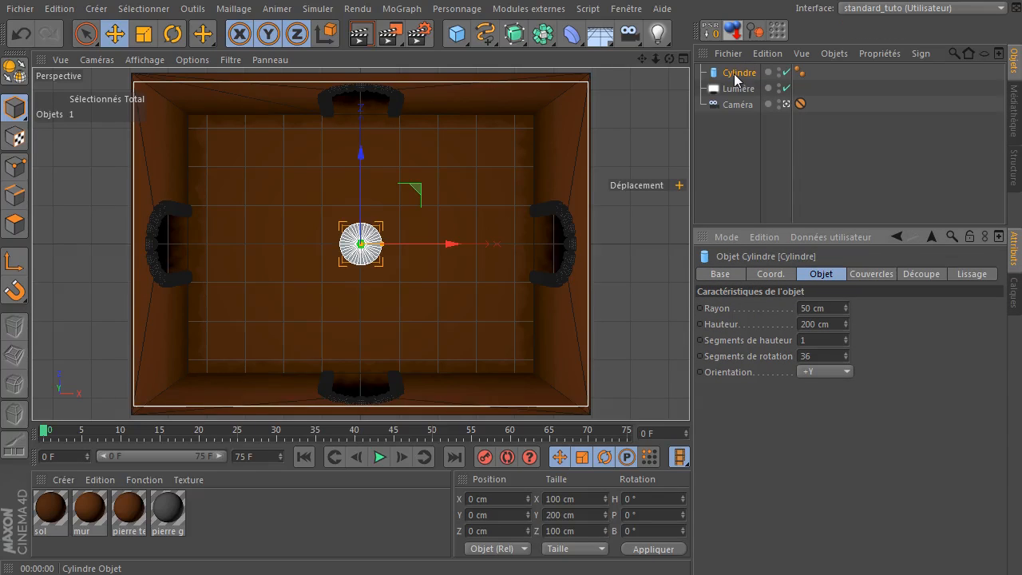
double_click(739, 73)
type("pie")
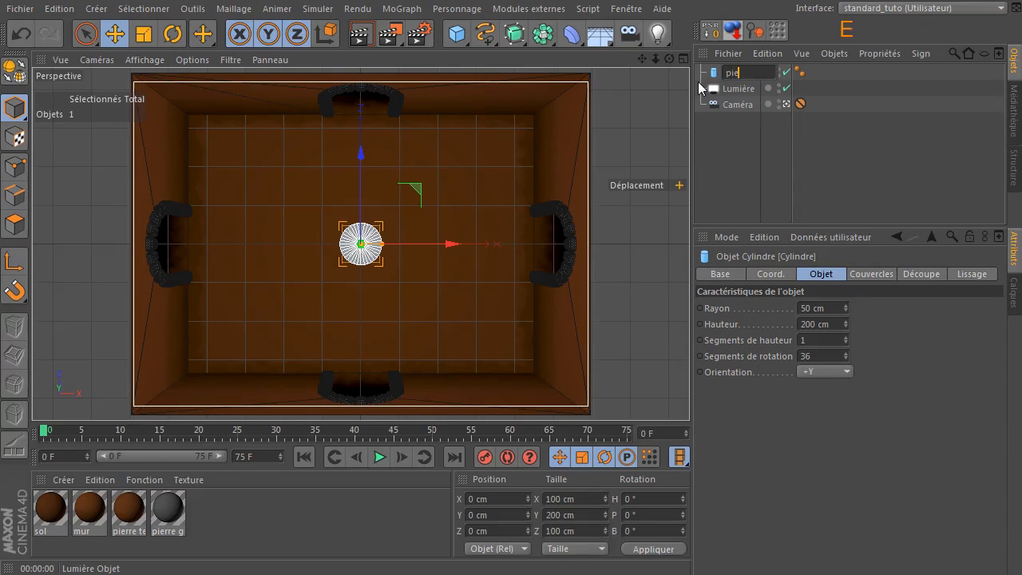
type("ce en or")
key("Return")
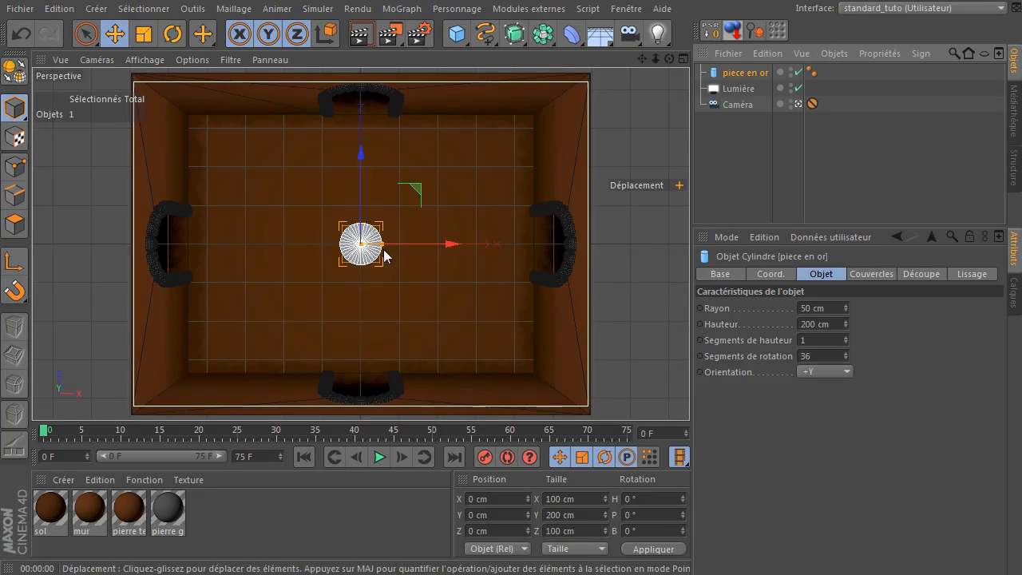
Set the coin cylinder's orientation to +Z while viewing it outside the camera, and return to the Caméra view.
left_click(796, 104)
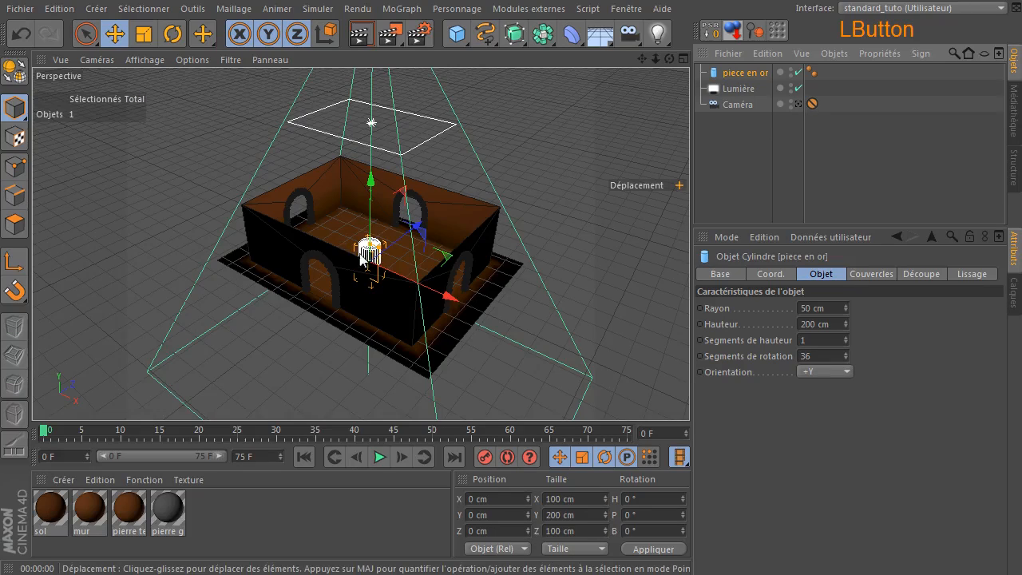
scroll(404, 282, "up", 5)
mouse_move(668, 58)
left_mouse_down()
mouse_move(615, 96)
mouse_move(669, 76)
left_mouse_up()
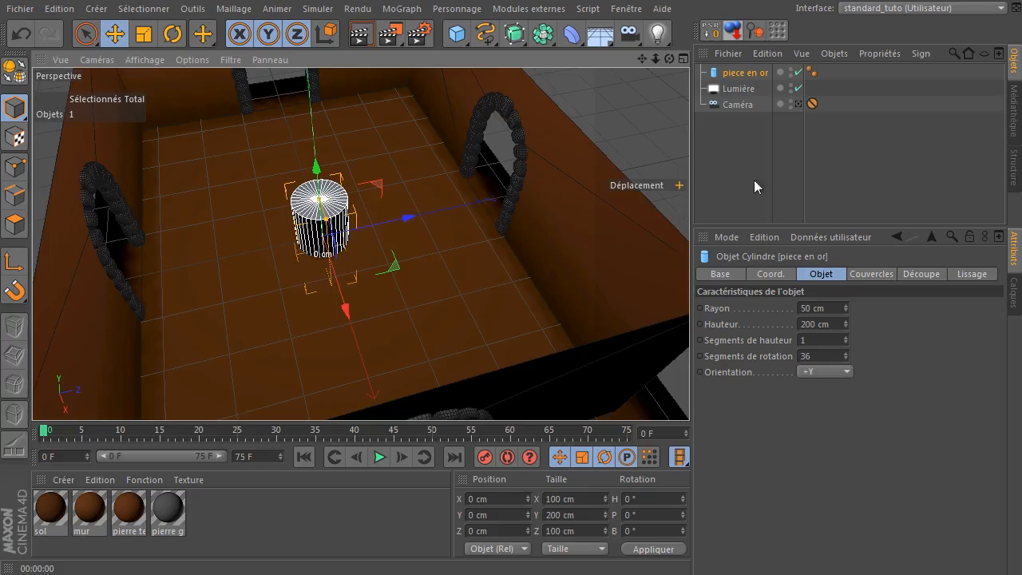
left_click(823, 372)
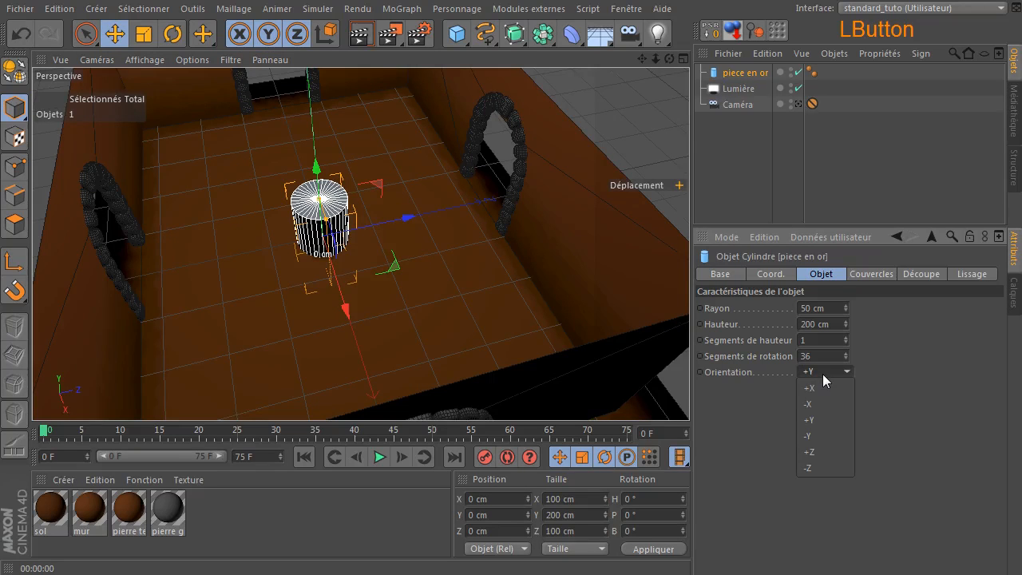
left_click(828, 451)
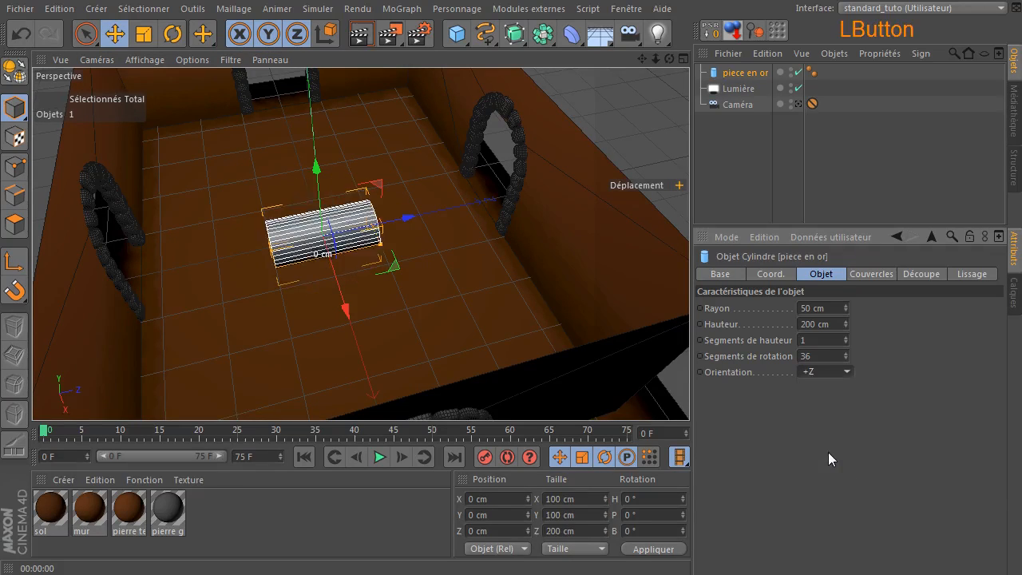
left_click(798, 105)
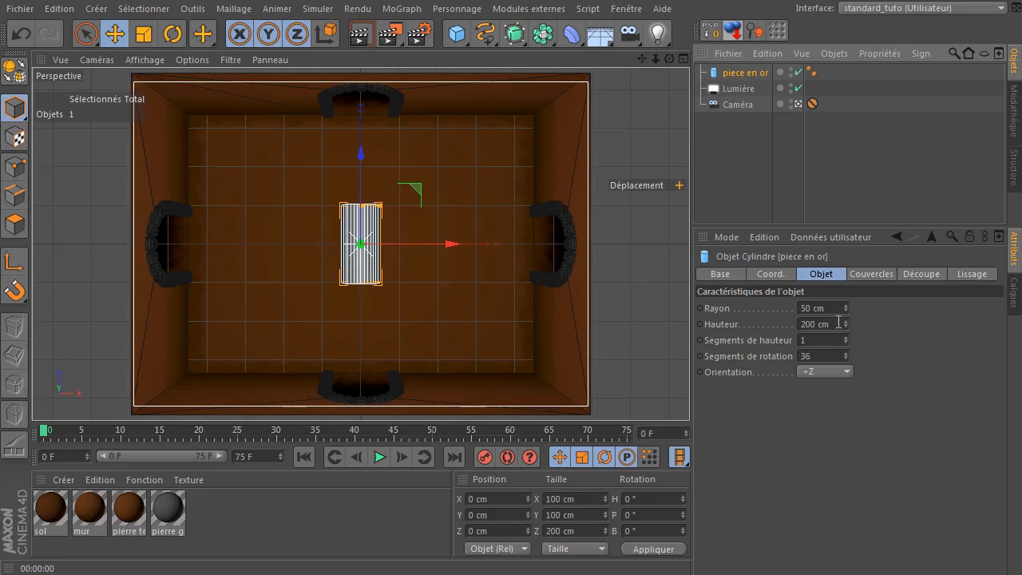
Try heights of 20 cm and 10 cm for the piece en or cylinder.
left_click(836, 324)
type("20")
key("Return")
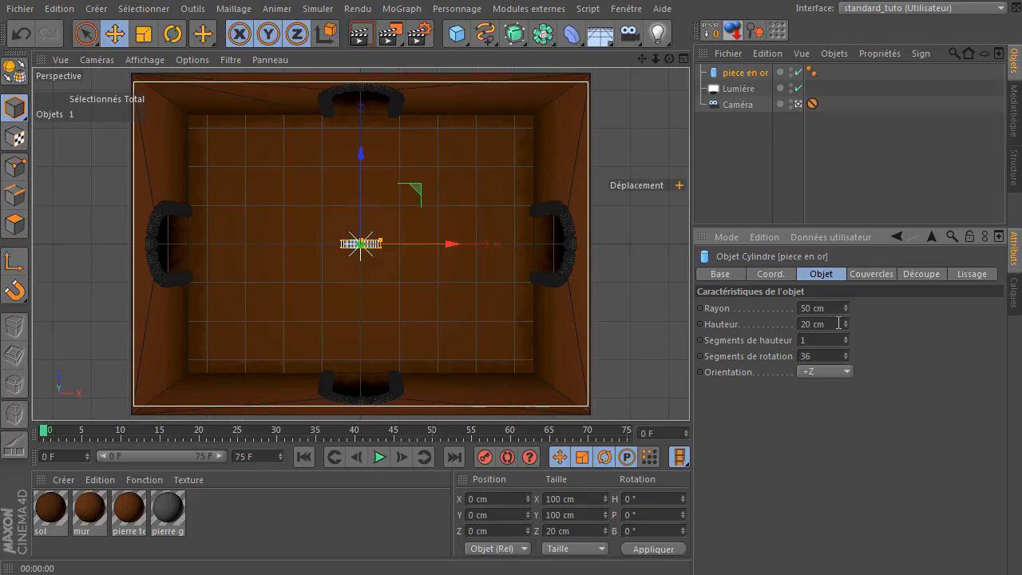
left_click(836, 323)
type("10")
key("Return")
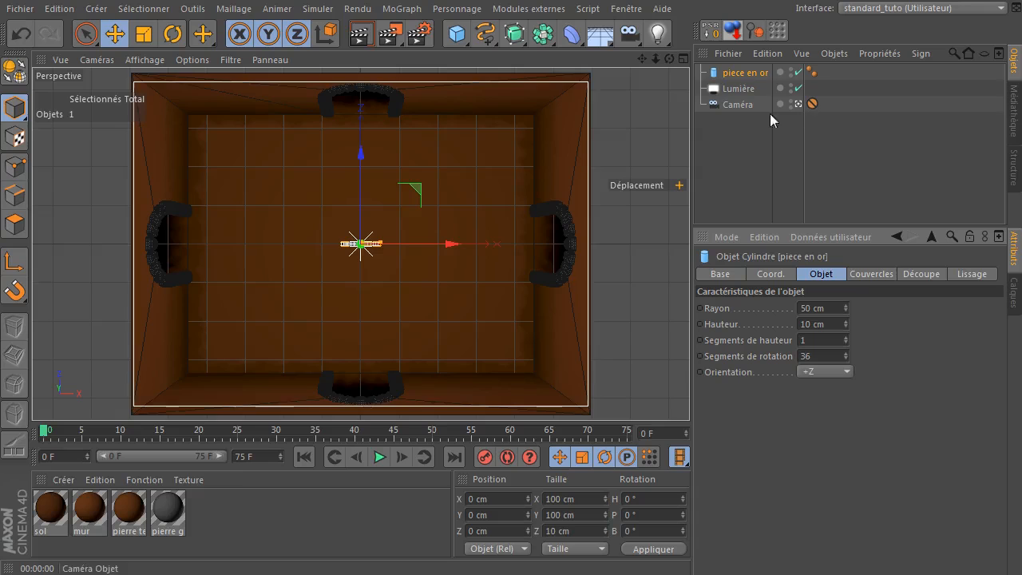
Try radii of 8 cm and 10 cm for the coin and deselect it to judge its size.
left_click(830, 307)
type("8")
key("Return")
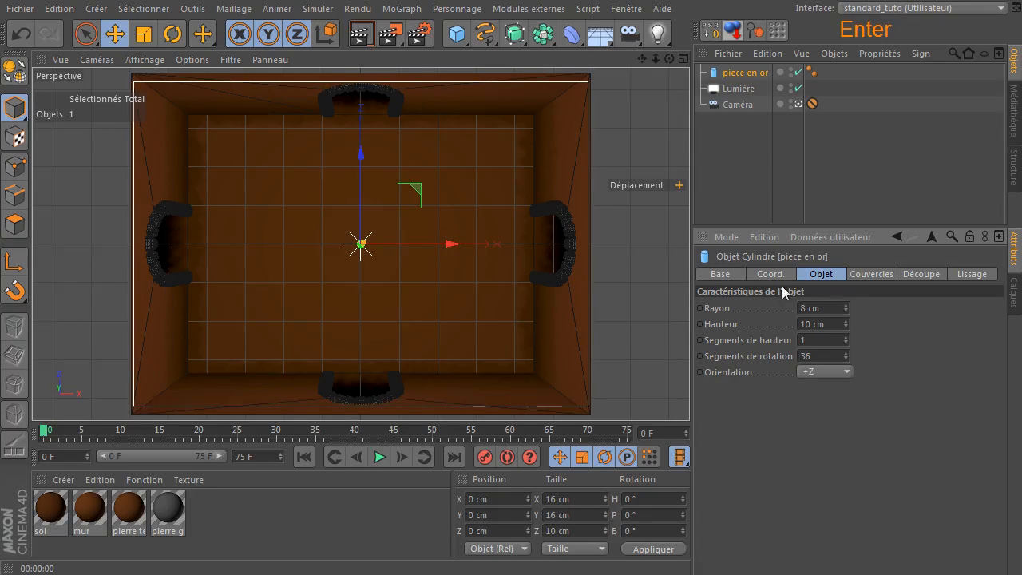
left_click(822, 308)
type("10")
left_click(912, 350)
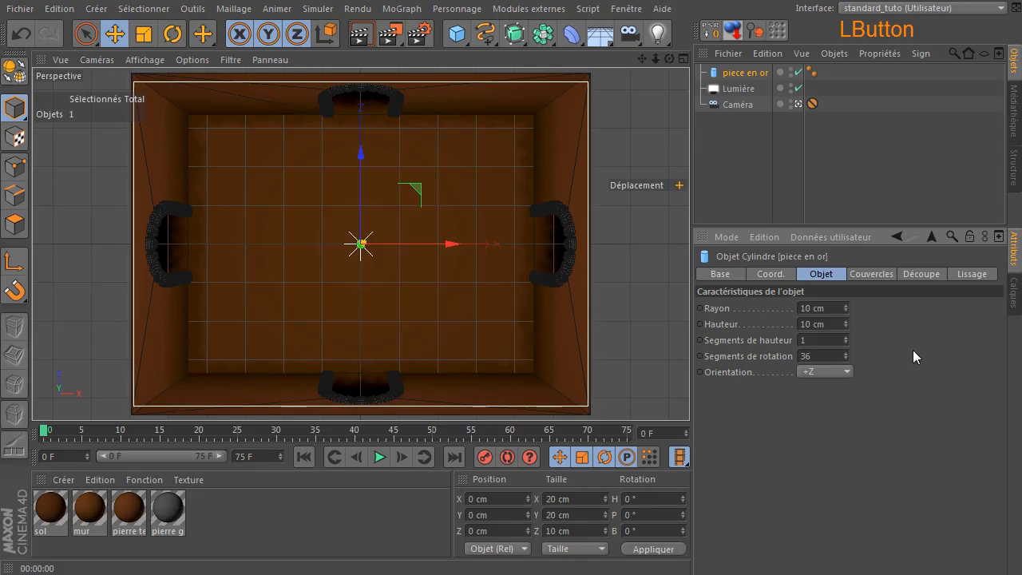
left_click(716, 181)
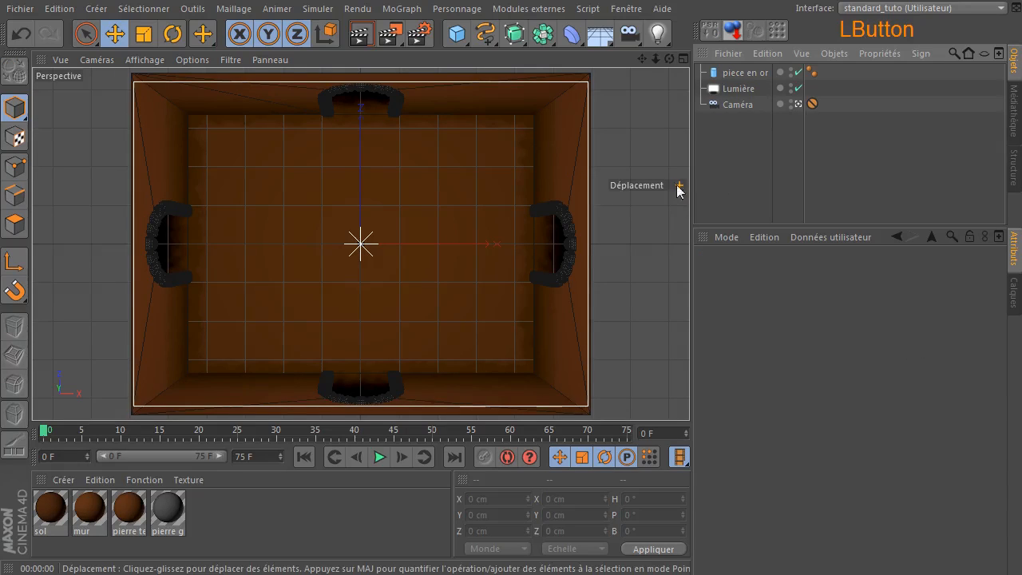
Try radii of 30 cm and 20 cm on the piece en or cylinder, and settle on 16 cm.
left_click(736, 73)
left_click(823, 307)
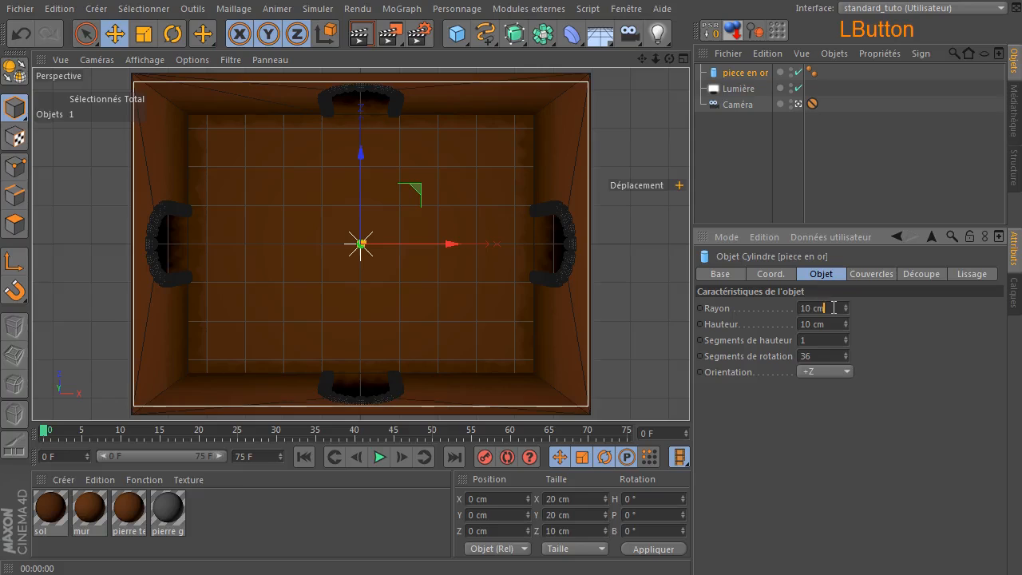
type("30")
key("Return")
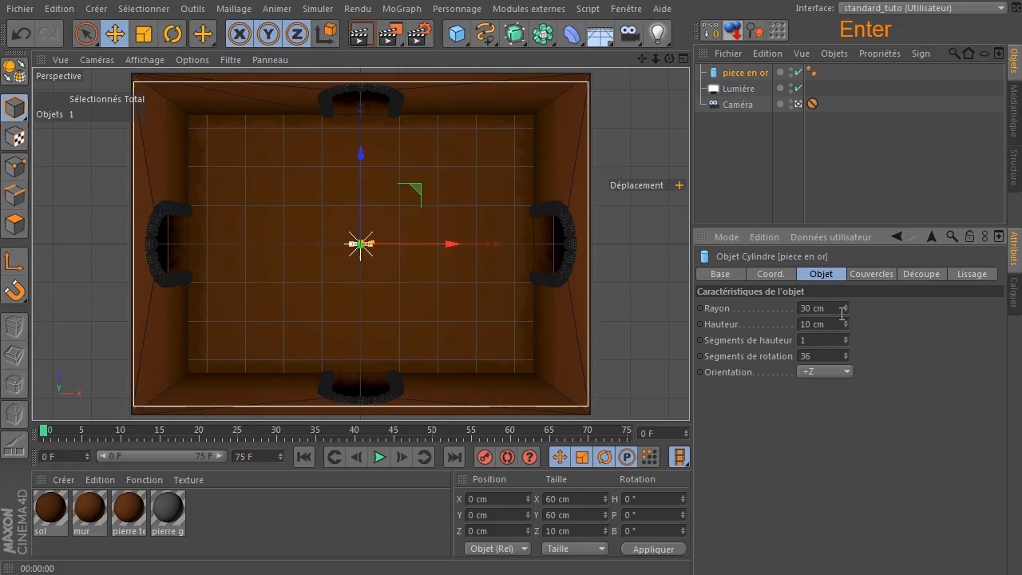
left_click(827, 307)
type("20")
key("Return")
left_click(827, 307)
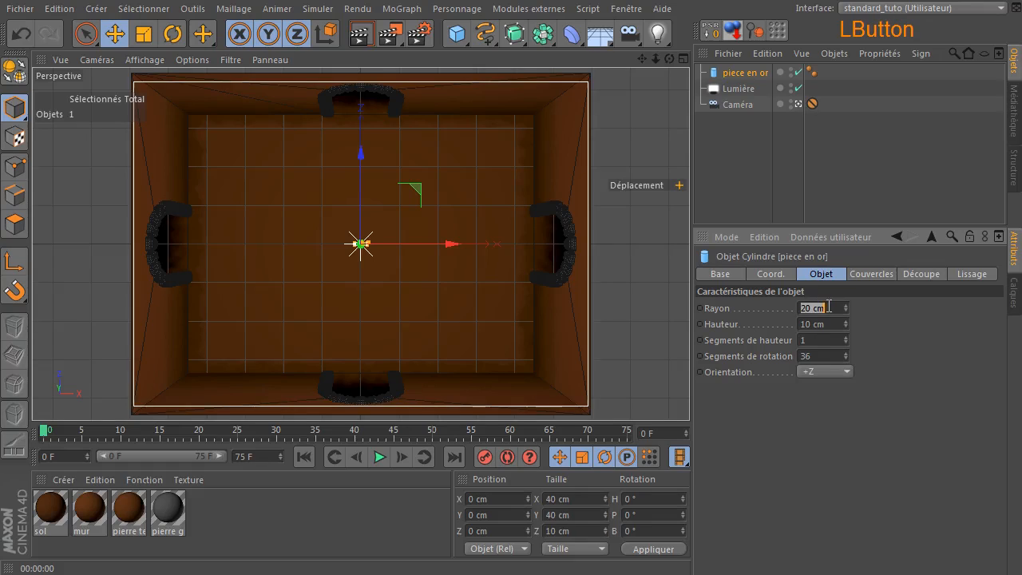
type("16")
key("Return")
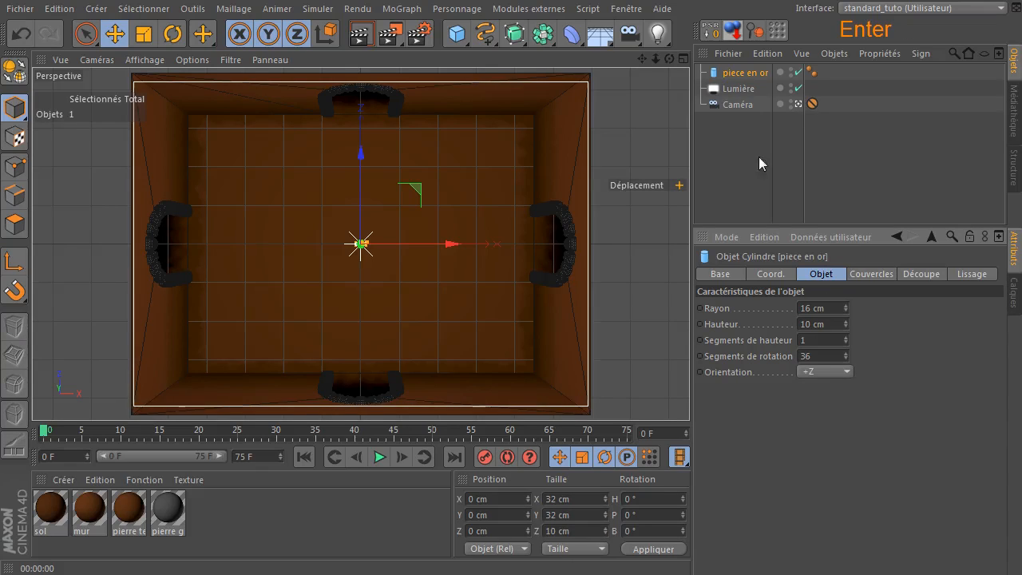
Move the coin along Z to about 306 cm, in front of the far doorway, and test-render the view.
left_click(739, 160)
left_click(750, 74)
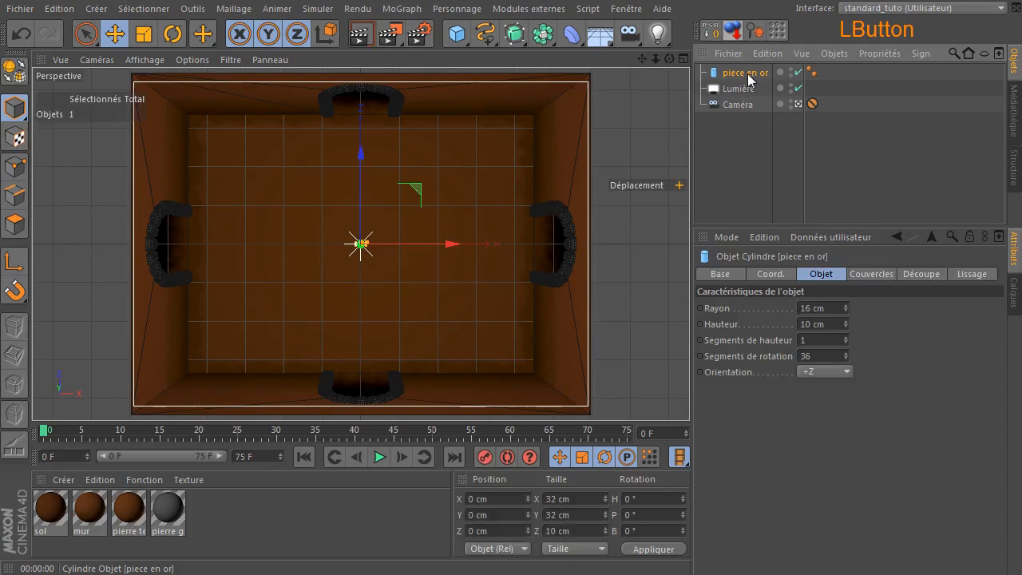
left_click_drag(365, 163, 380, 127)
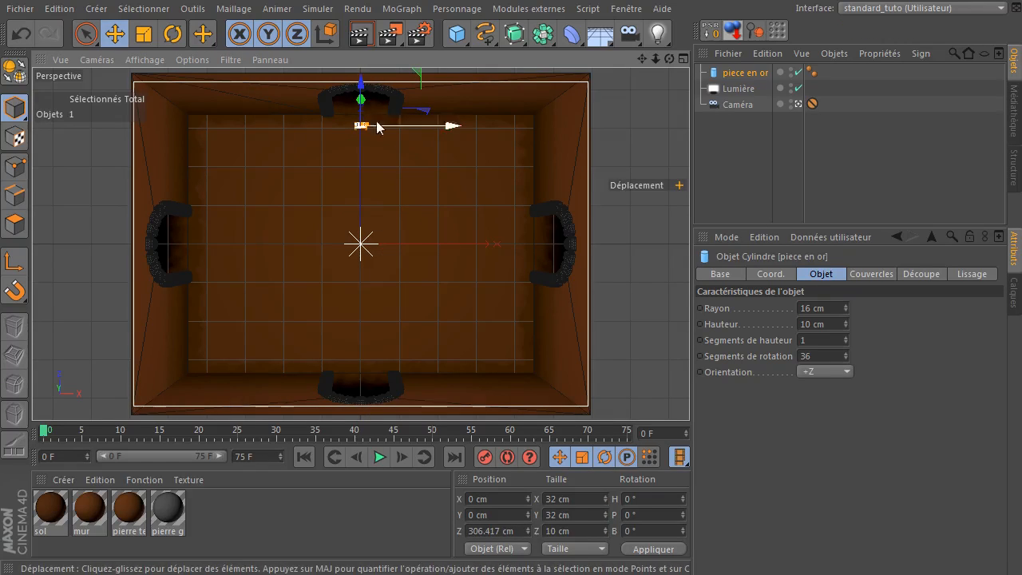
left_click(743, 168)
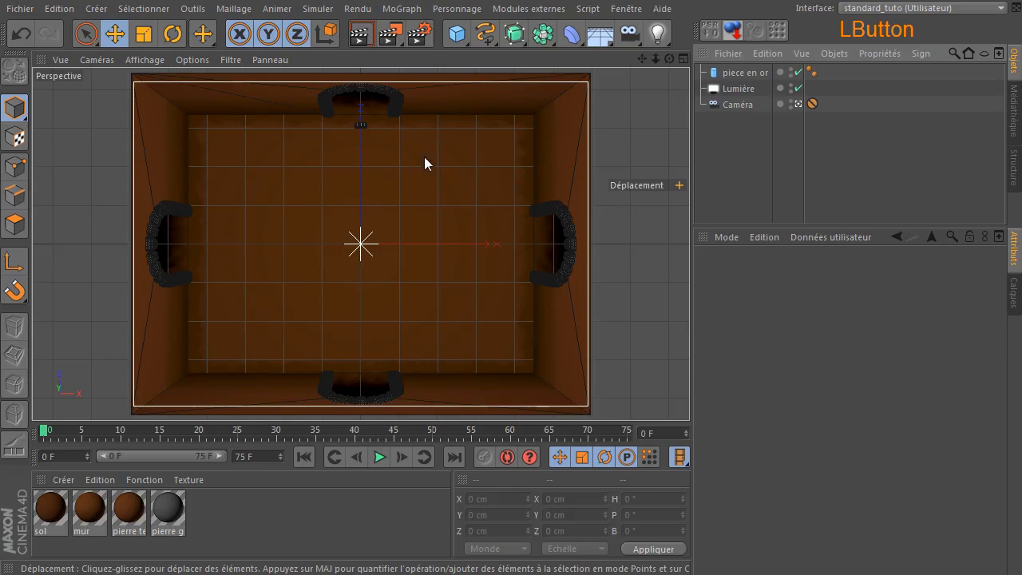
left_click(359, 35)
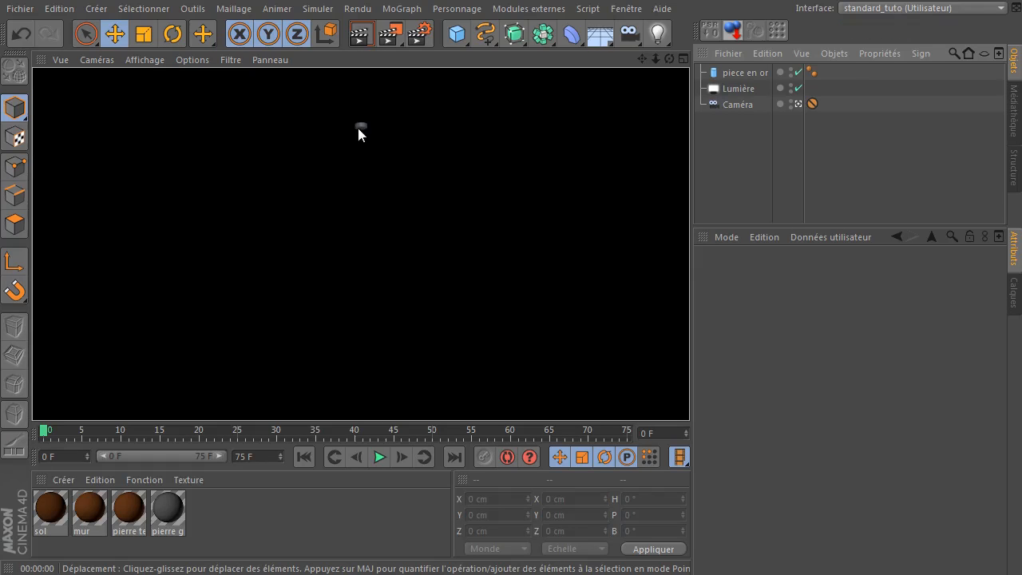
Set the coin's height to 6 cm and test-render the active view.
left_click(751, 72)
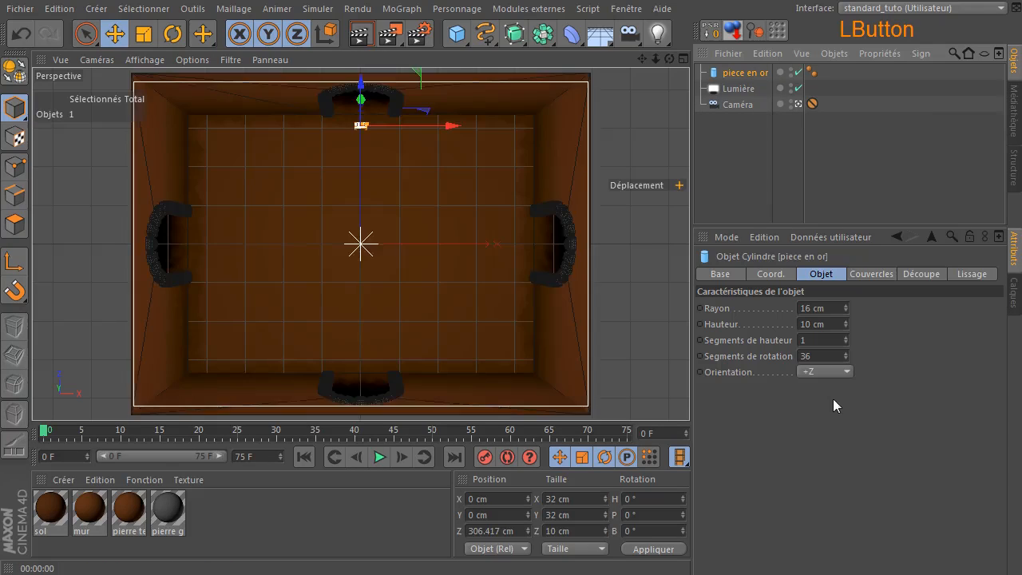
double_click(839, 324)
type("6")
left_click(883, 351)
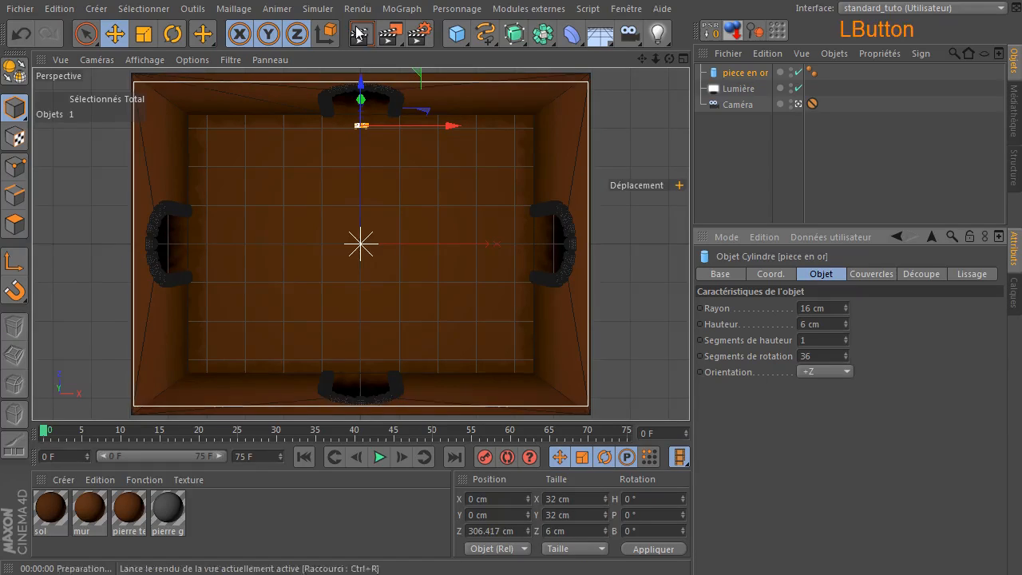
left_click(360, 35)
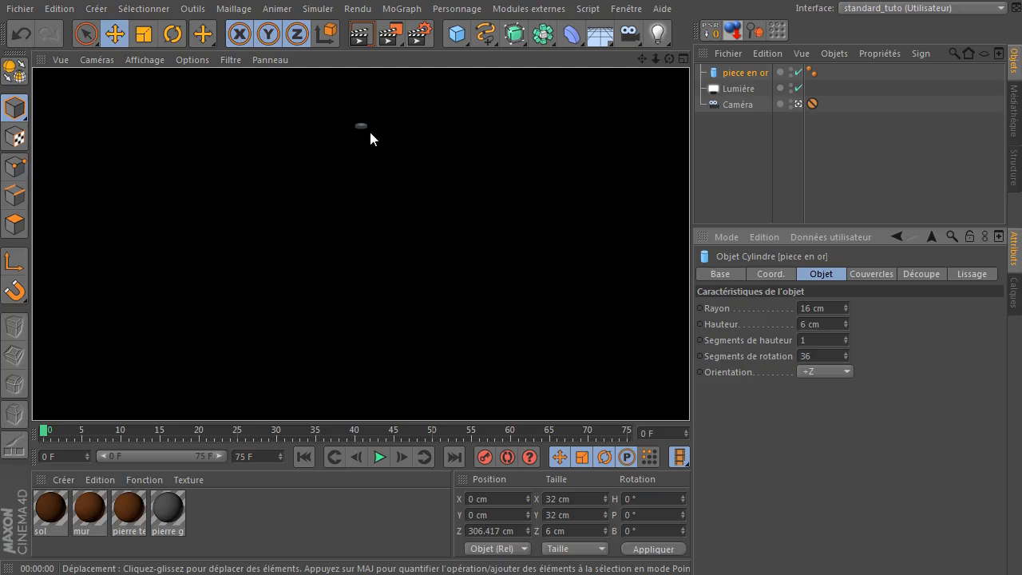
Enable rendering of the cache layer and test-render the coin together with the room.
left_click(1014, 302)
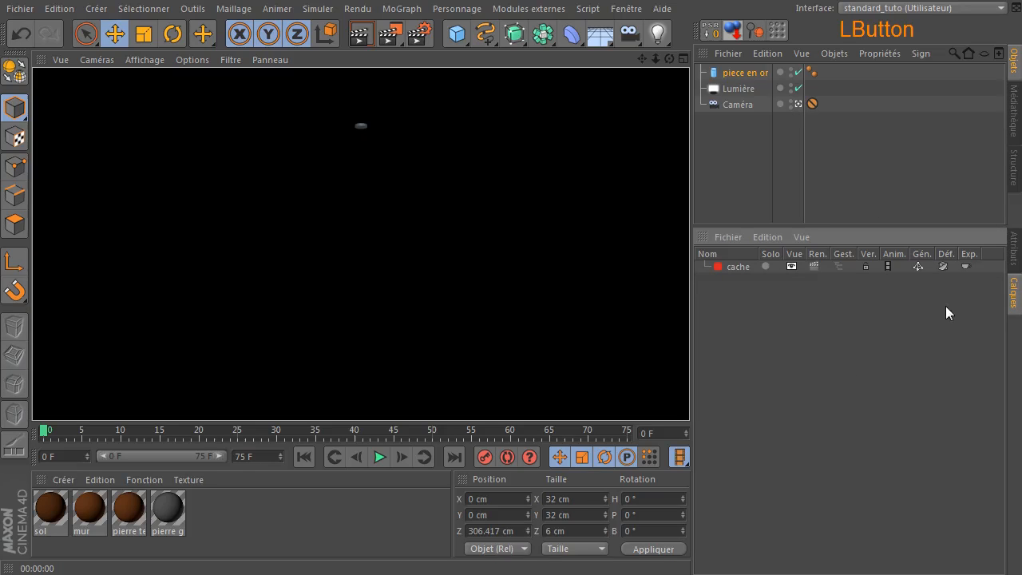
left_click(812, 266)
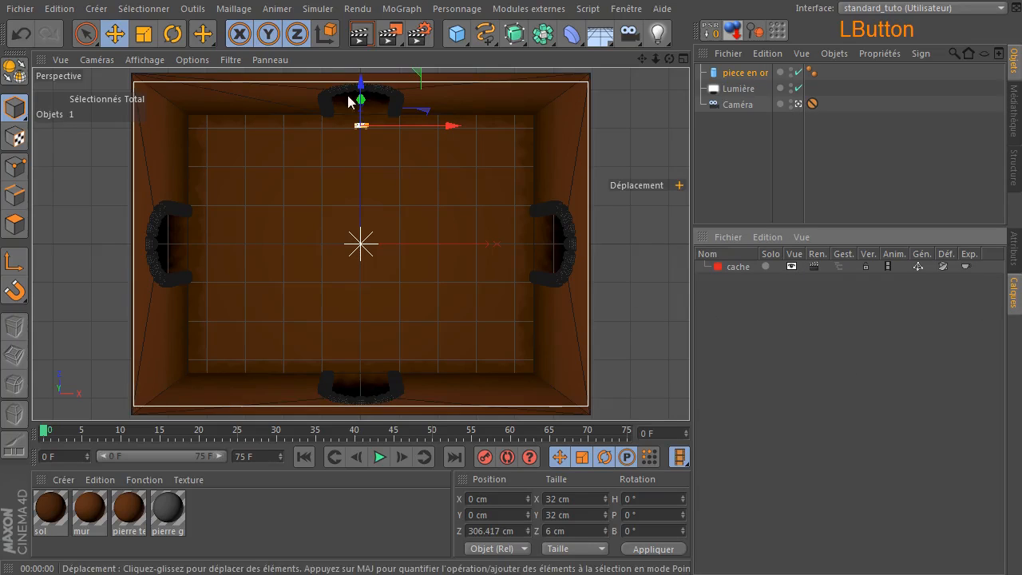
left_click(357, 37)
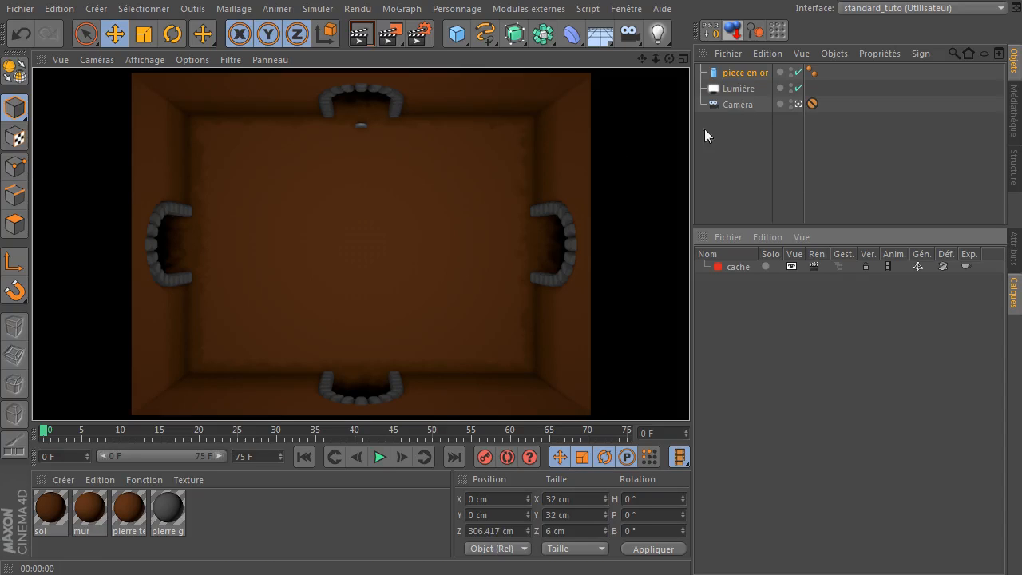
Set the coin's radius to 18 cm and height to 8 cm, and test-render the camera view.
left_click(1014, 251)
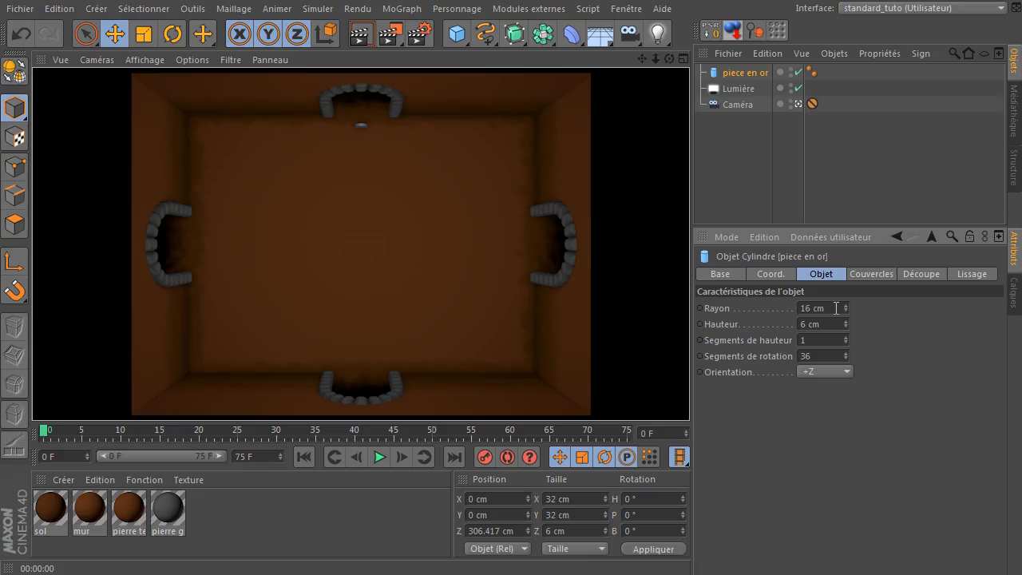
left_click(832, 307)
type("1")
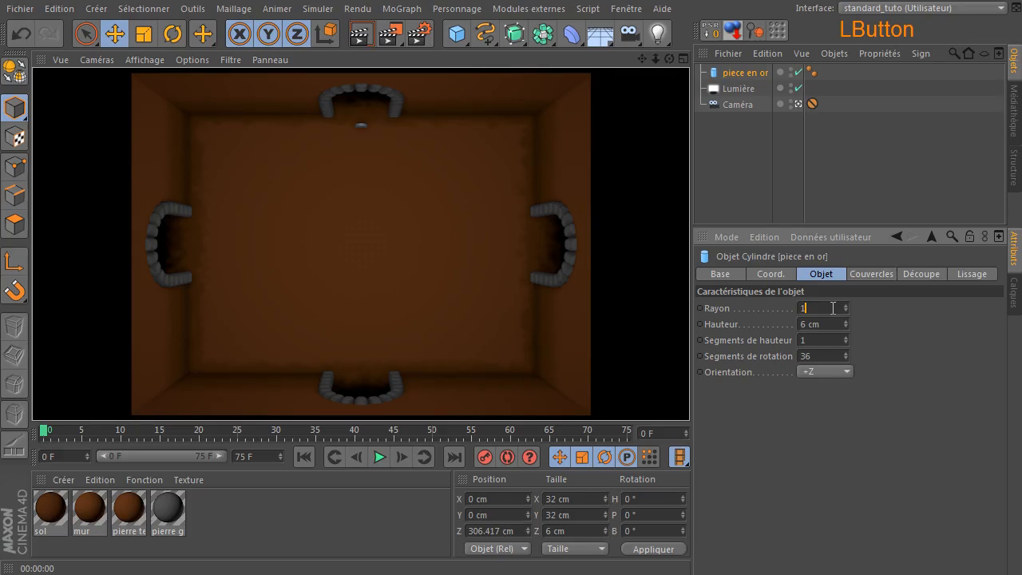
type("8")
key("Tab")
type("8")
key("Return")
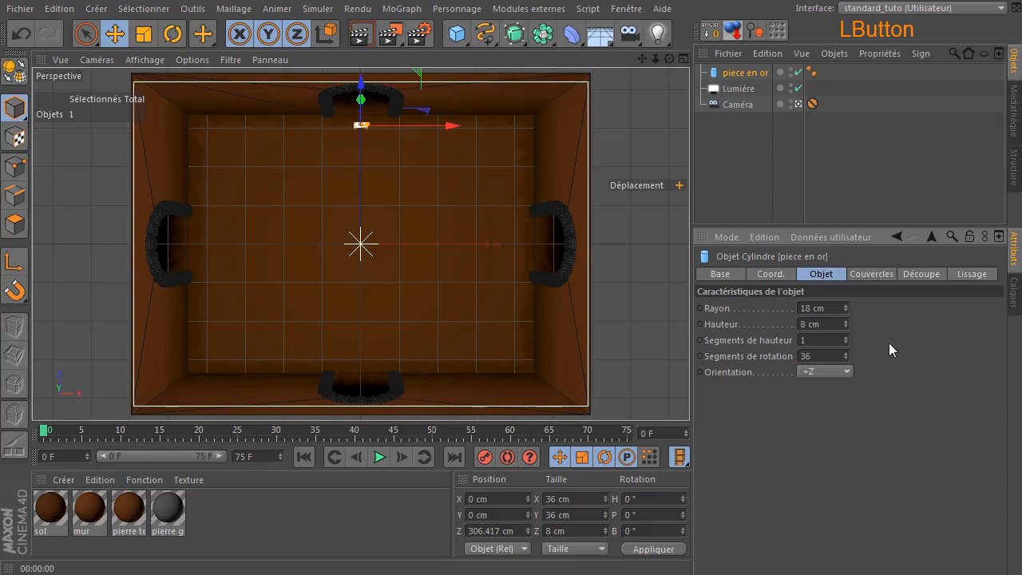
left_click(734, 168)
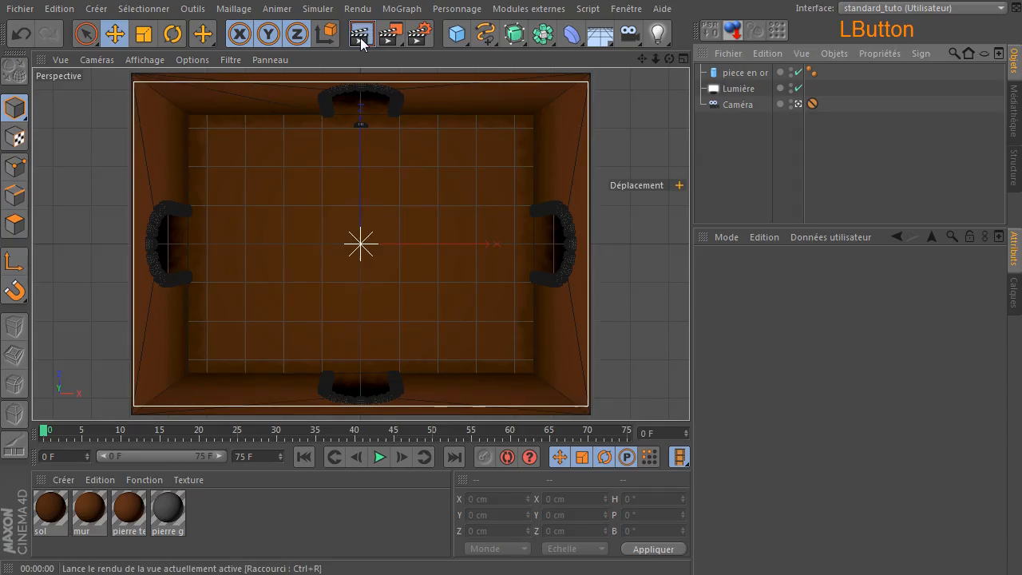
left_click(361, 38)
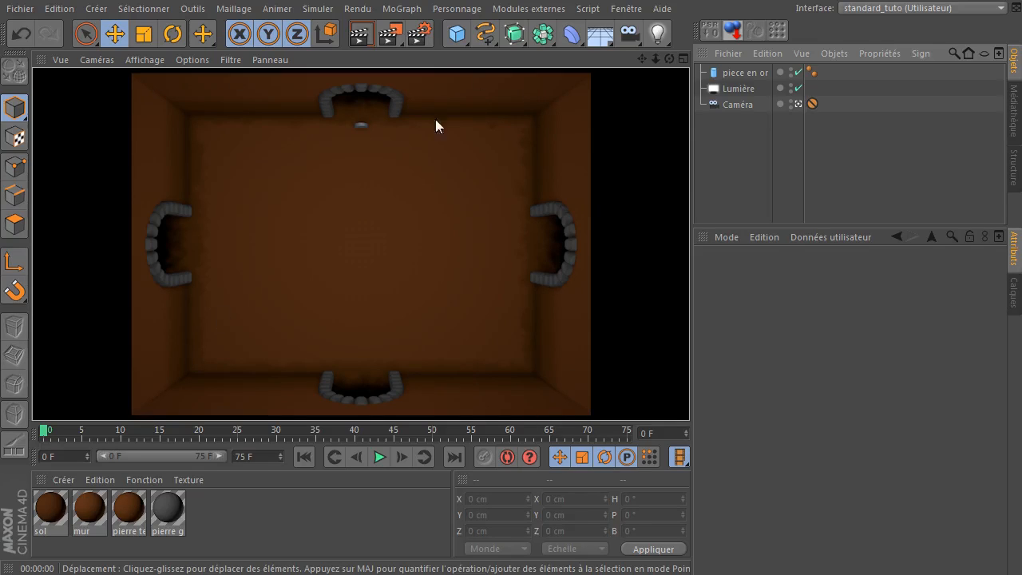
Check the output width and height in the render settings.
left_click(420, 33)
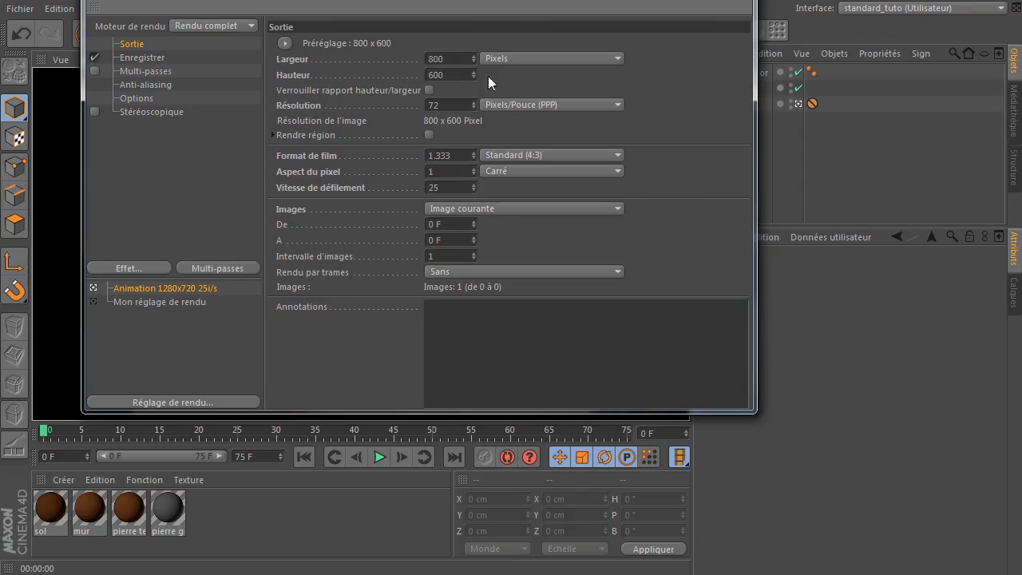
left_click_drag(505, 11, 518, 181)
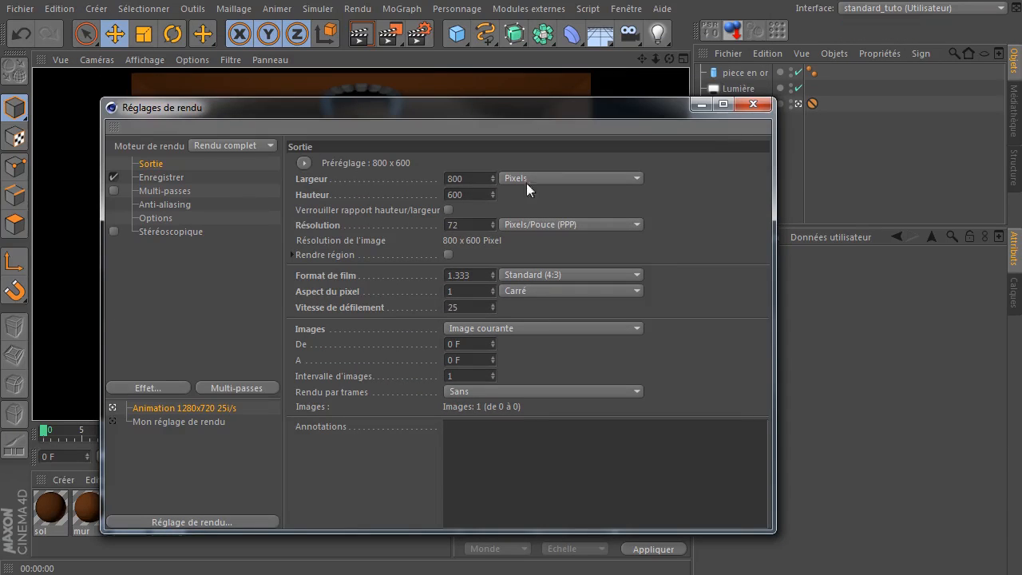
left_click(753, 103)
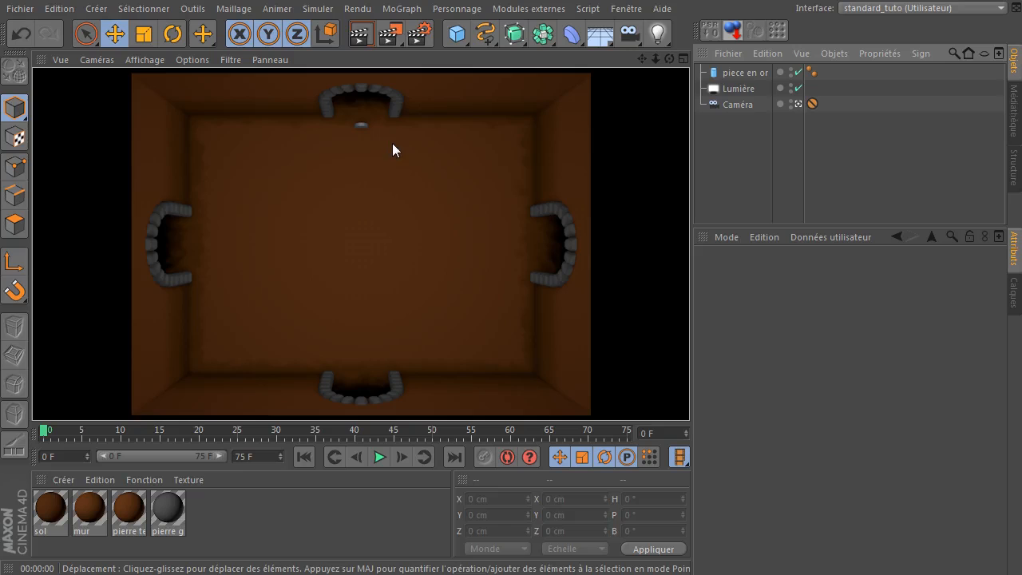
Leave the camera view, try raising the coin to 18 cm in Y, and reset its position to the origin.
left_click(796, 104)
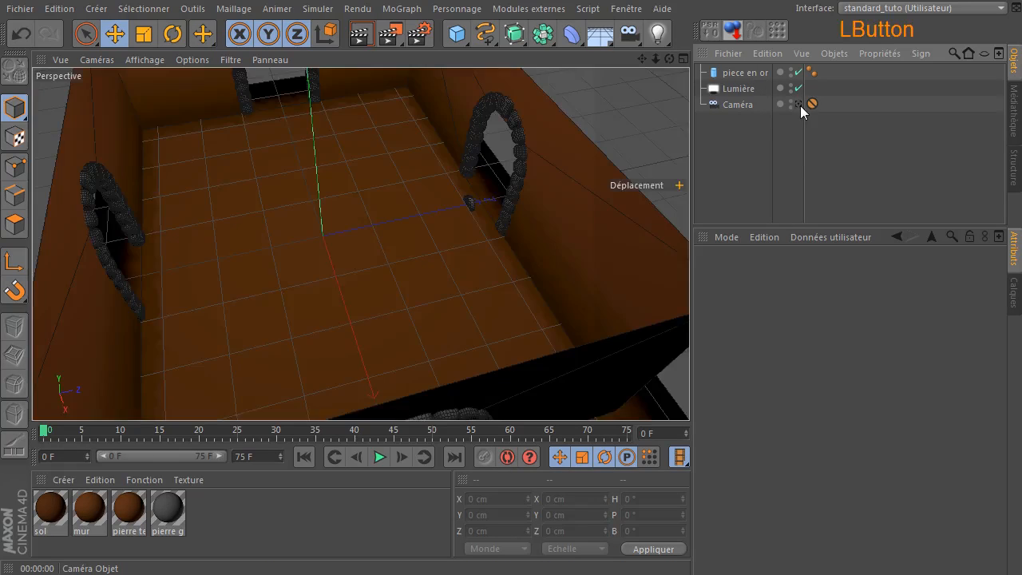
left_click(745, 74)
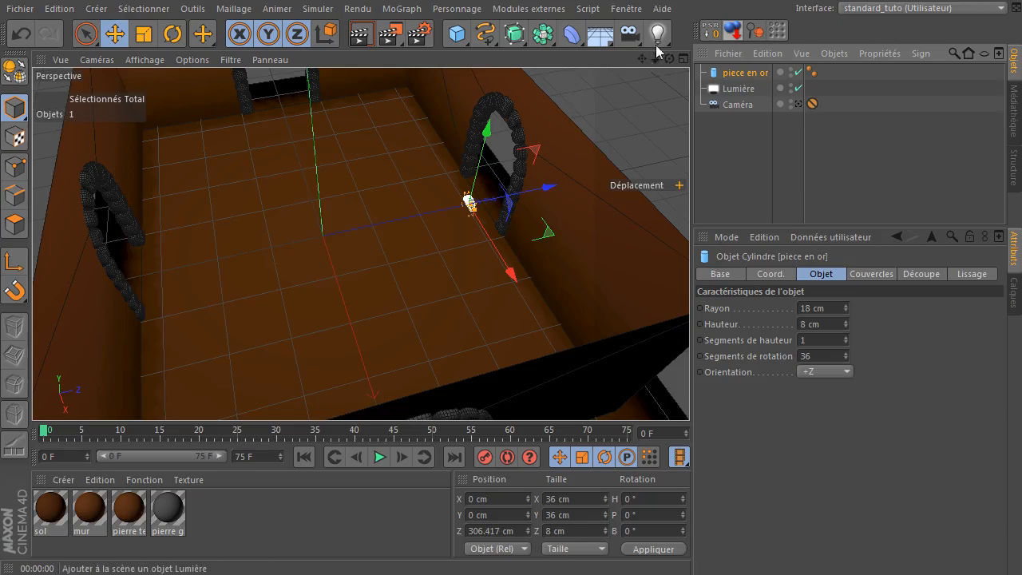
left_click_drag(487, 129, 495, 126)
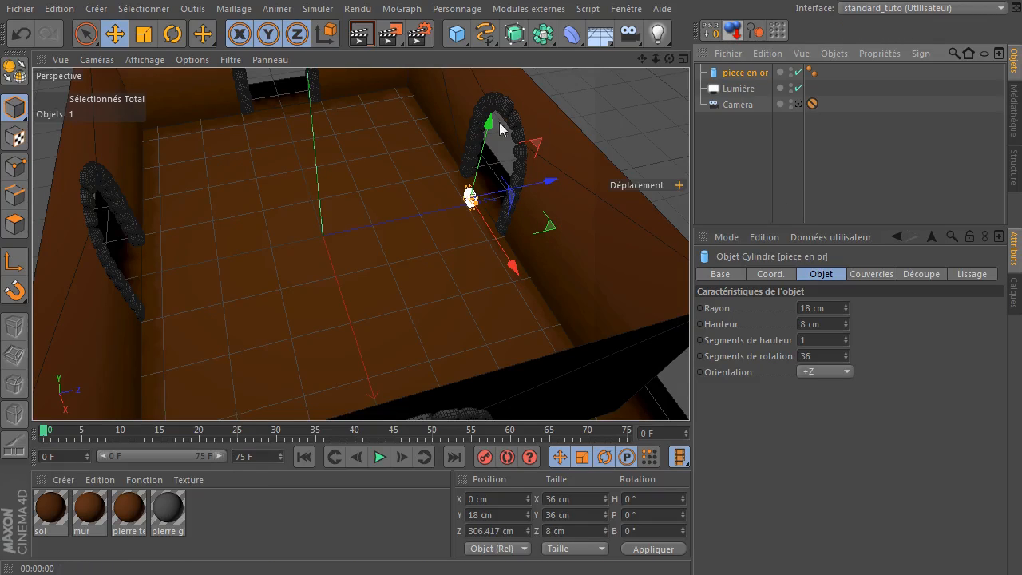
left_click(711, 32)
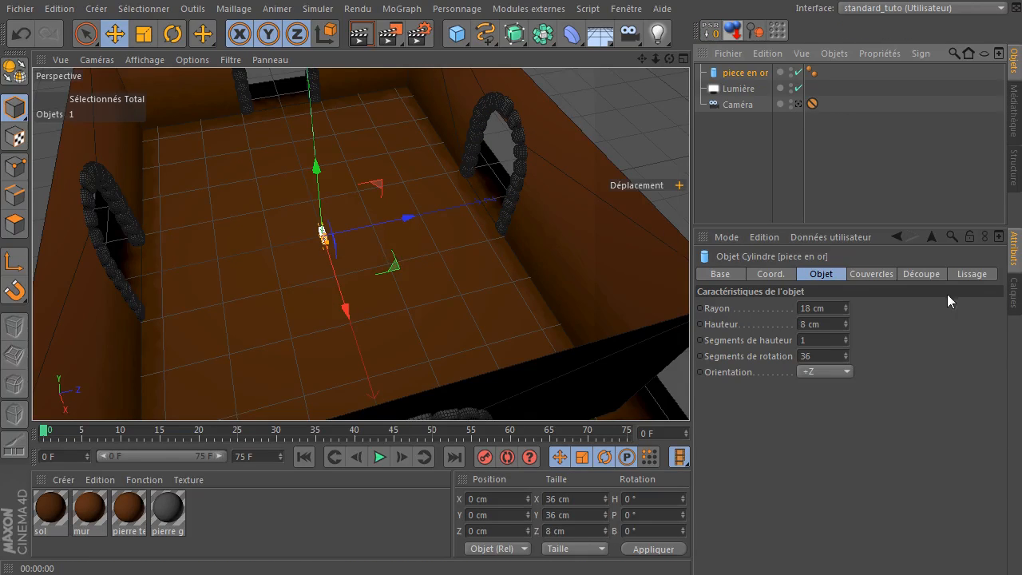
Hide the cache layer in both viewport and render, and frame the selected coin with its front face in view.
left_click(1014, 294)
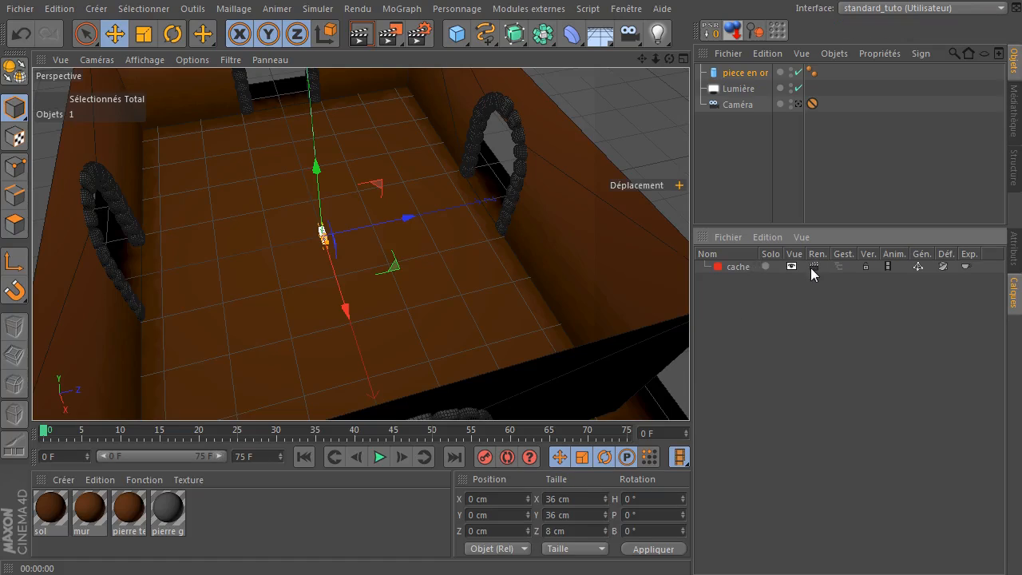
left_click(790, 267)
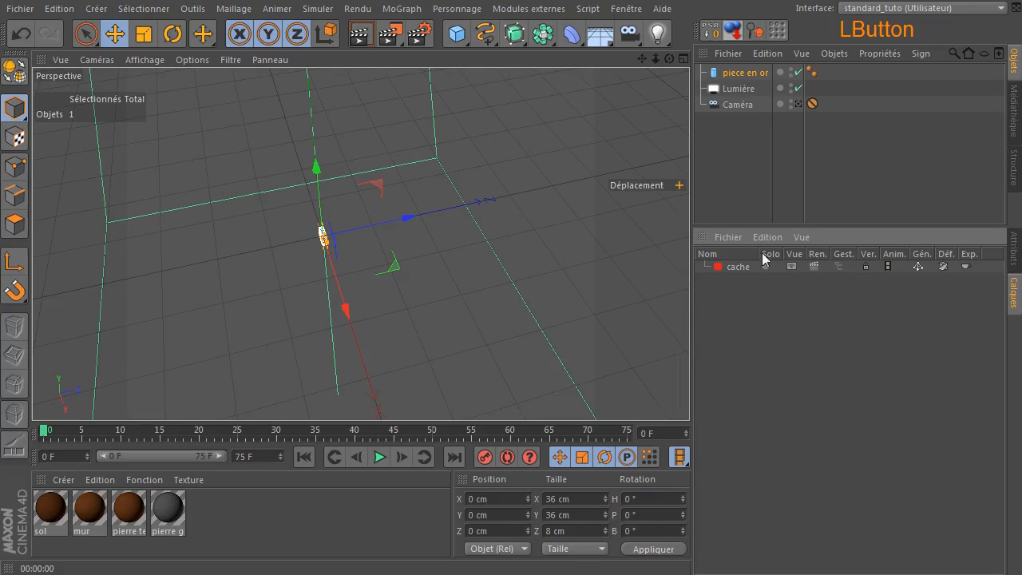
left_click(751, 185)
left_click(757, 74)
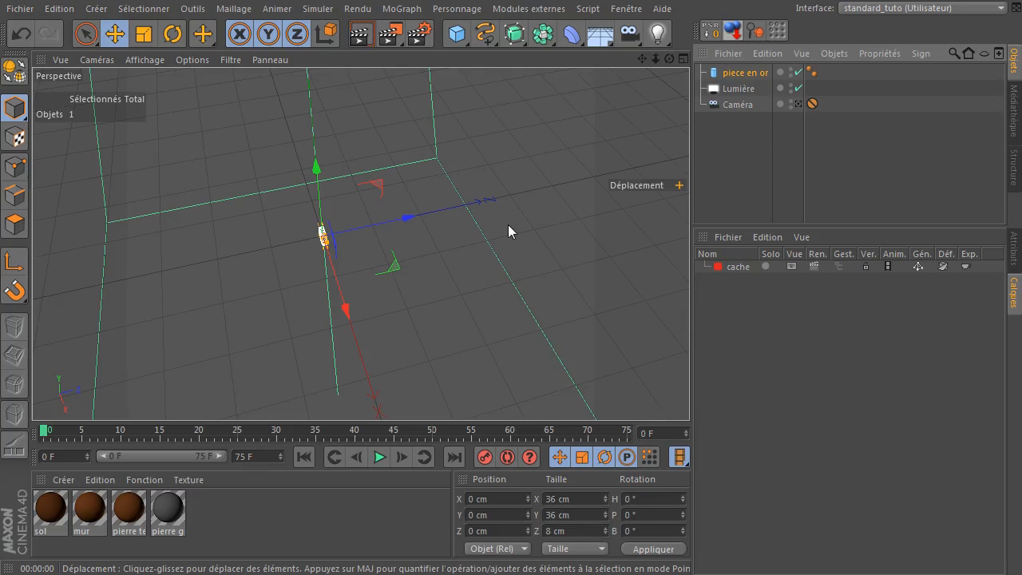
key("s")
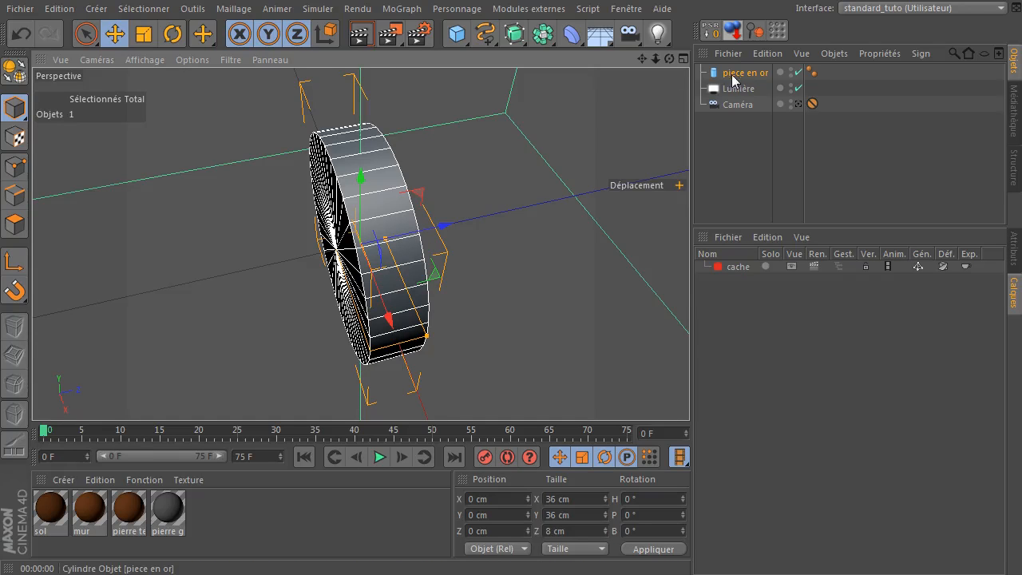
left_click_drag(669, 58, 627, 76)
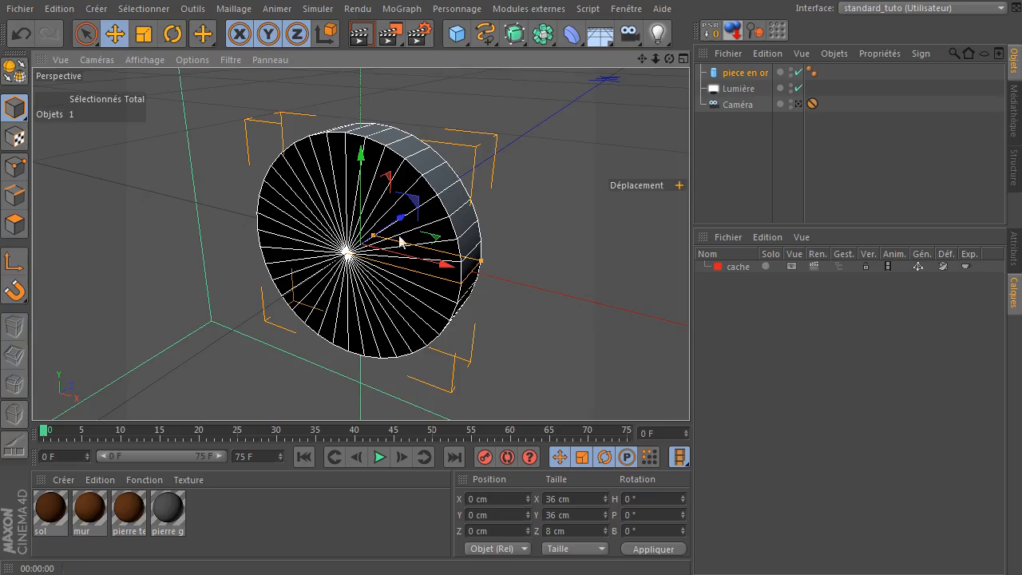
Try converting the coin cylinder to an editable polygon object, and undo the conversion.
left_click(1014, 247)
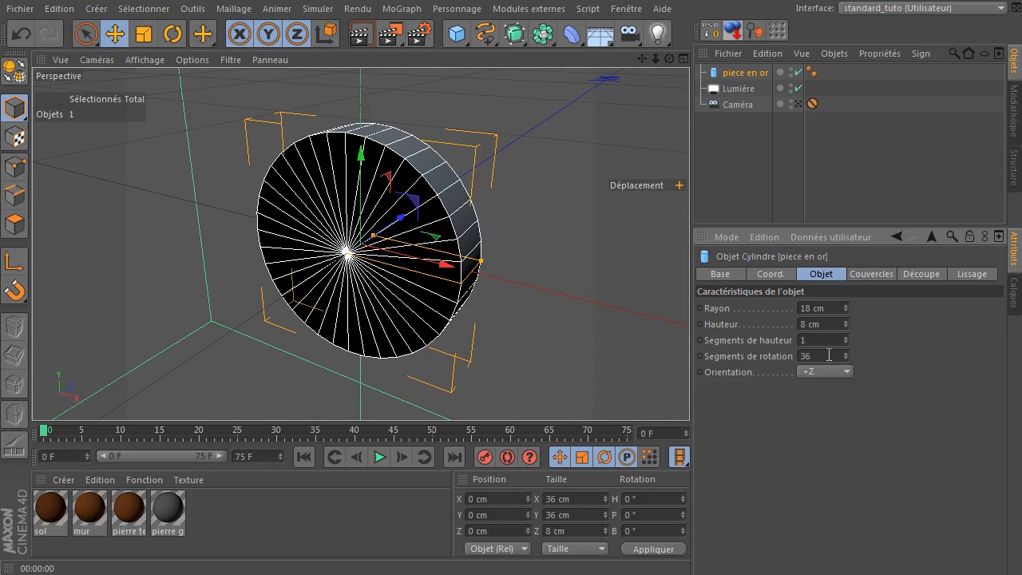
left_click(829, 355)
left_click(856, 467)
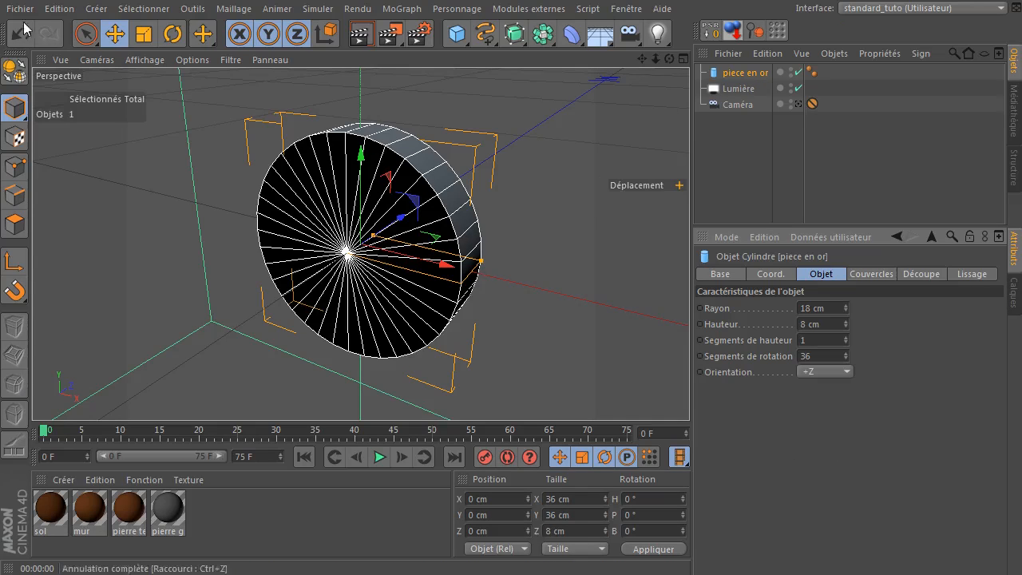
left_click(21, 72)
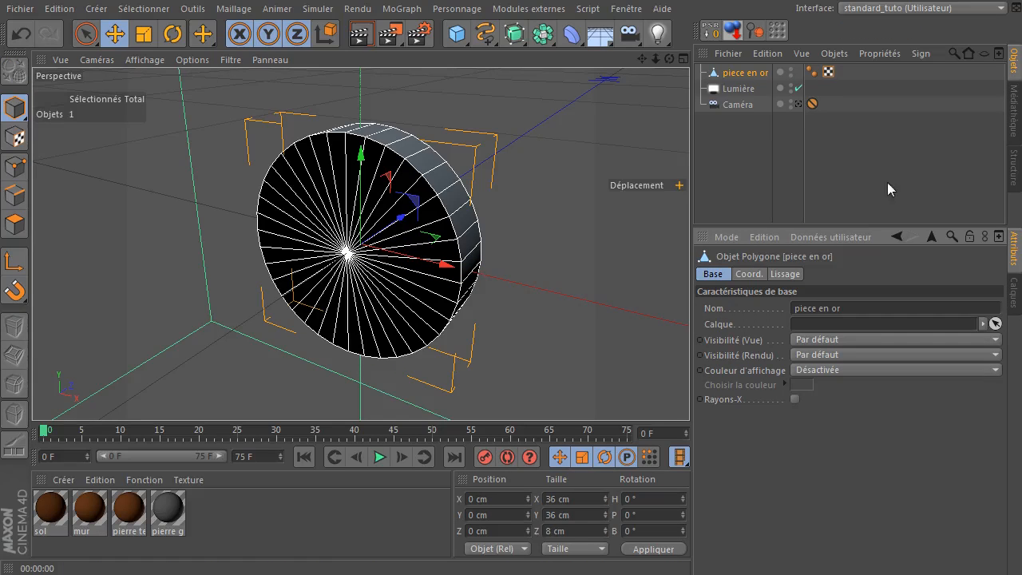
left_click(742, 72)
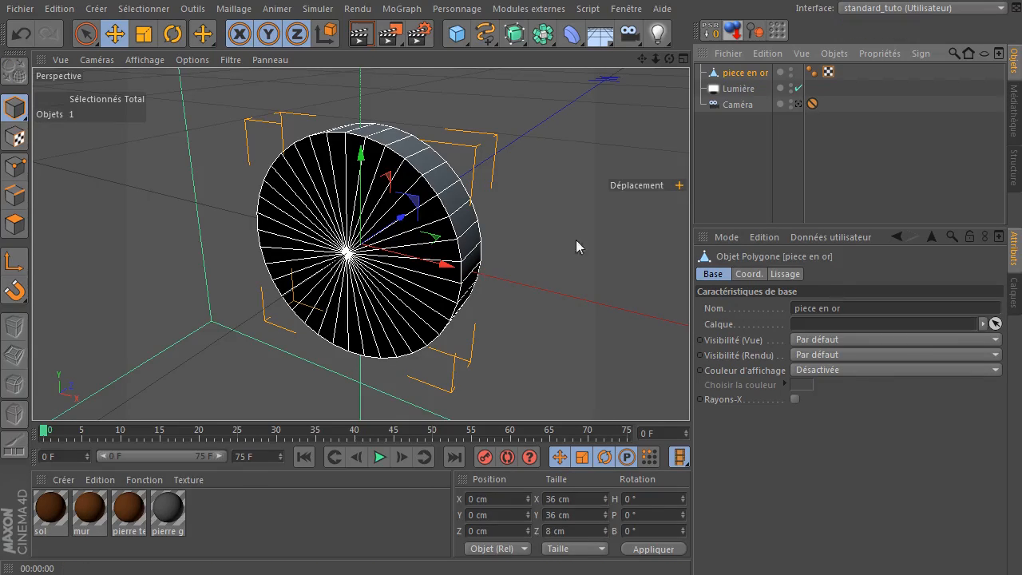
left_click(22, 35)
left_click(22, 35)
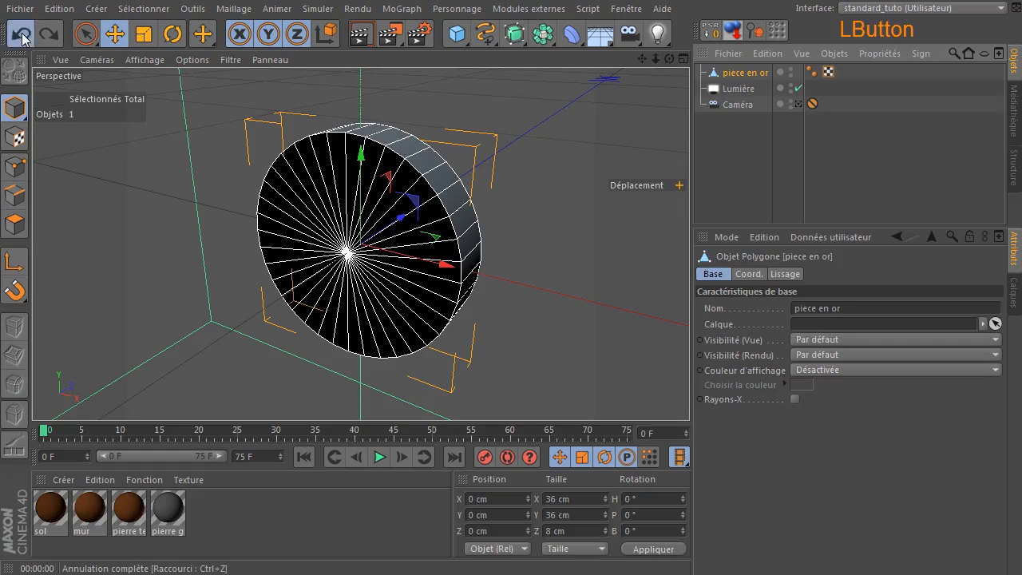
Keep the coin at 1 height segment and 36 rotation segments, make it editable, and switch to polygon mode.
left_click(841, 342)
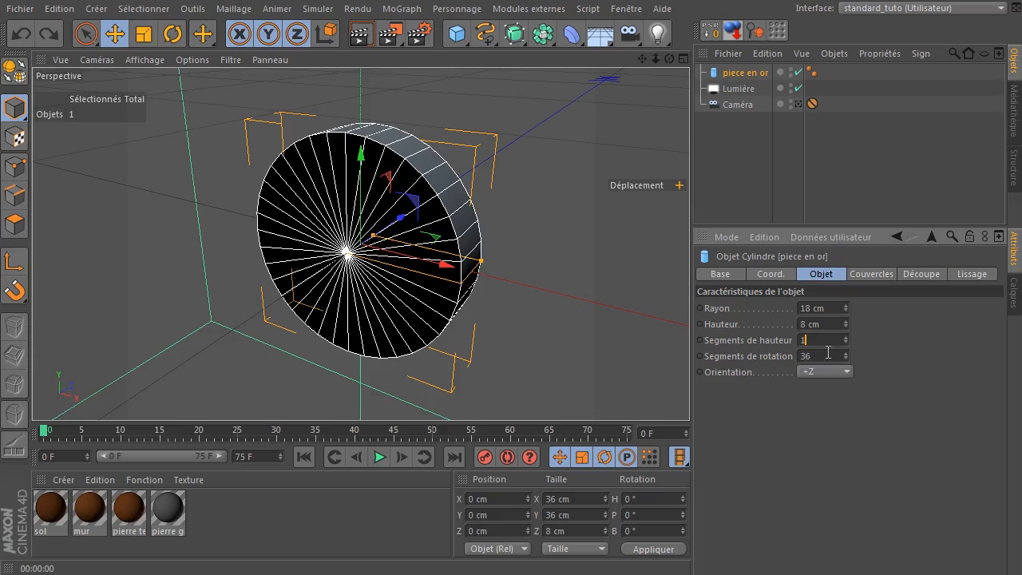
left_click(829, 356)
left_click(16, 72)
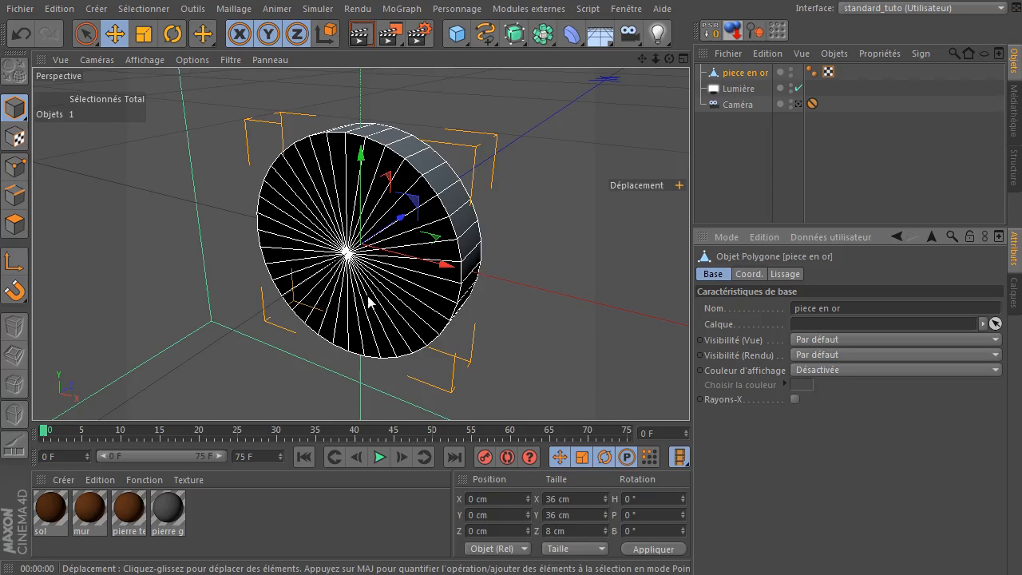
left_click(16, 226)
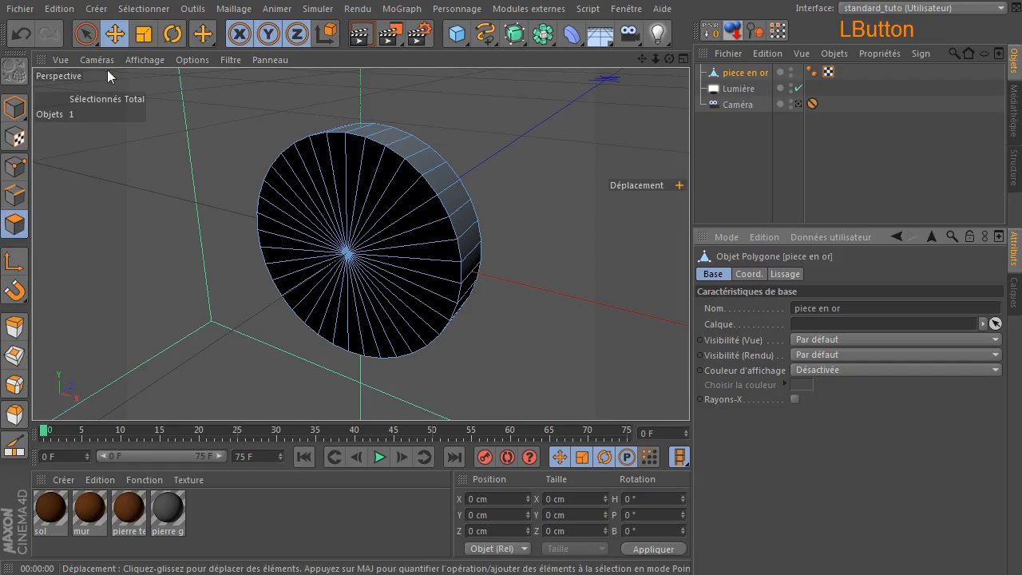
Select all front-face polygons of the coin with live selection limited to visible elements, and undo the trial move of the face.
left_click(86, 34)
mouse_move(271, 212)
left_mouse_down()
mouse_move(335, 164)
mouse_move(380, 249)
mouse_move(382, 286)
left_mouse_up()
left_click(502, 197)
left_click_drag(339, 218, 372, 349)
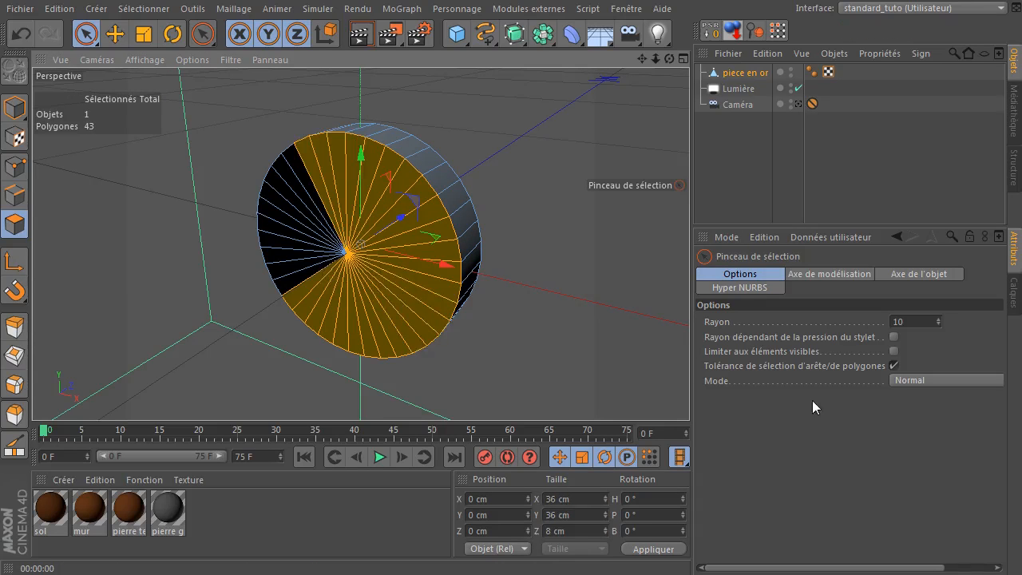
left_click(892, 351)
left_click(518, 188)
mouse_move(296, 189)
left_mouse_down()
mouse_move(323, 156)
mouse_move(370, 273)
mouse_move(361, 234)
mouse_move(302, 239)
left_mouse_up()
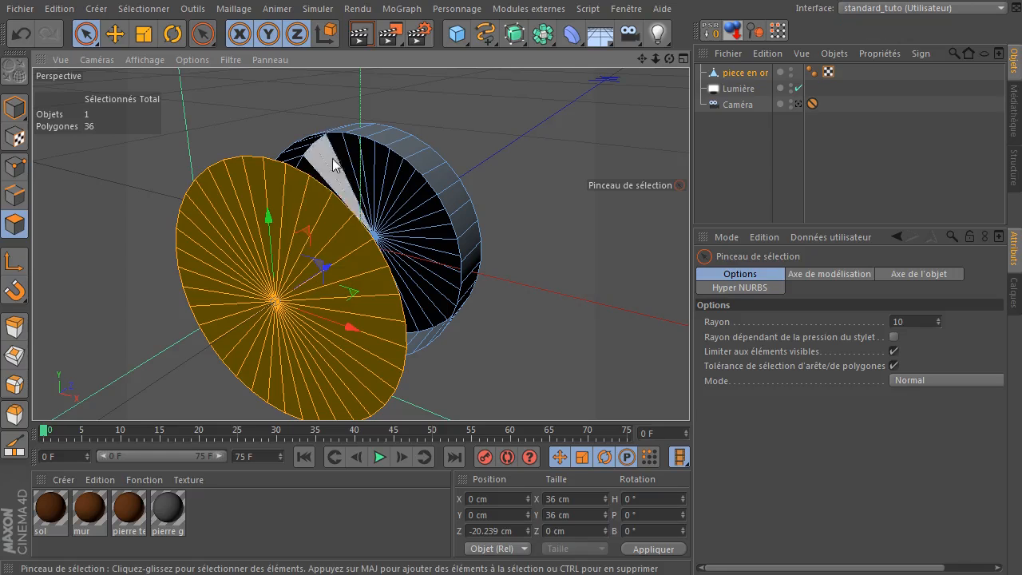
left_click(20, 38)
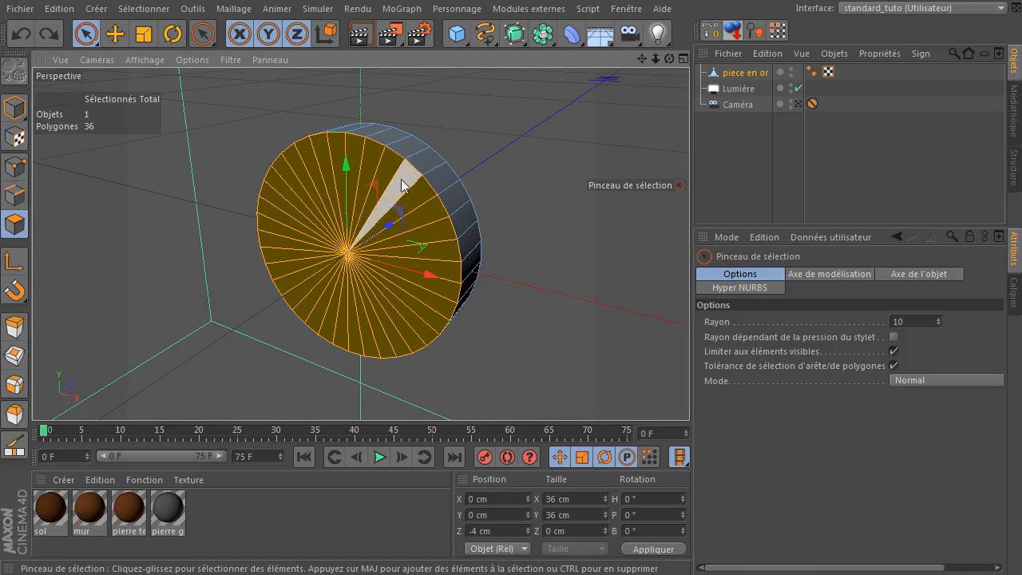
Select all the coin's points, optimize them to weld the cap to the rim, and return to polygon mode.
left_click(16, 170)
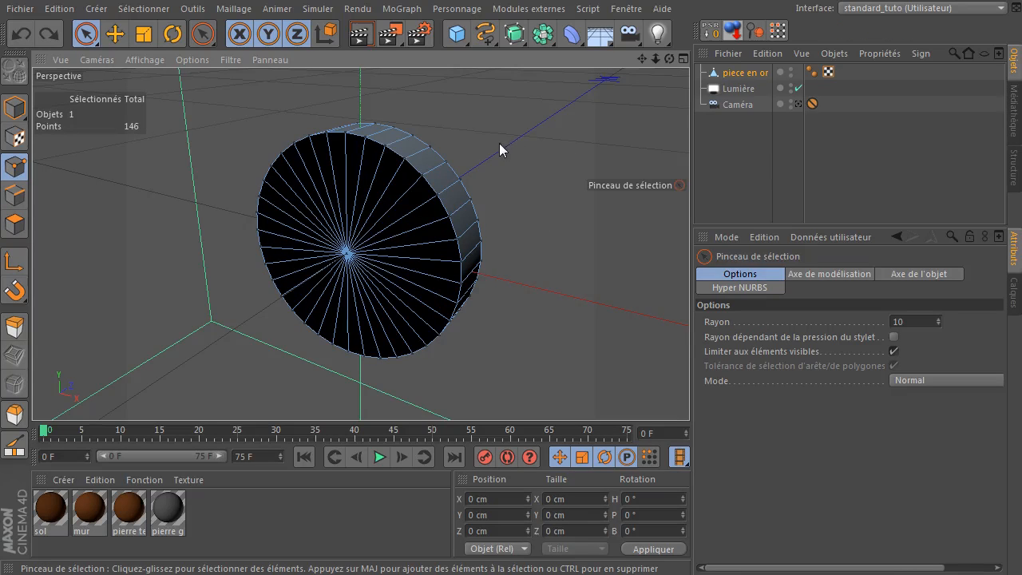
key("ctrl+a")
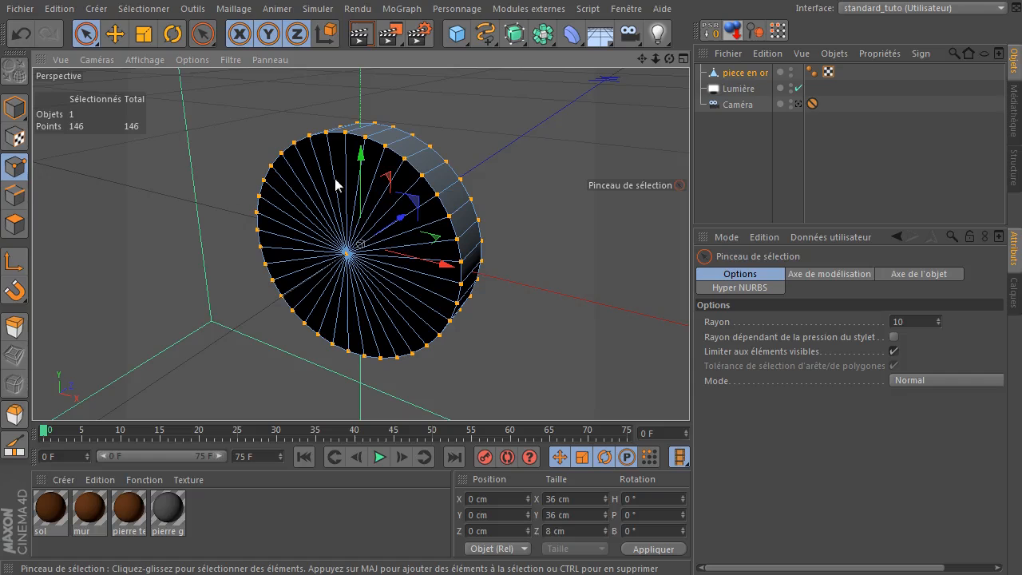
right_click(495, 88)
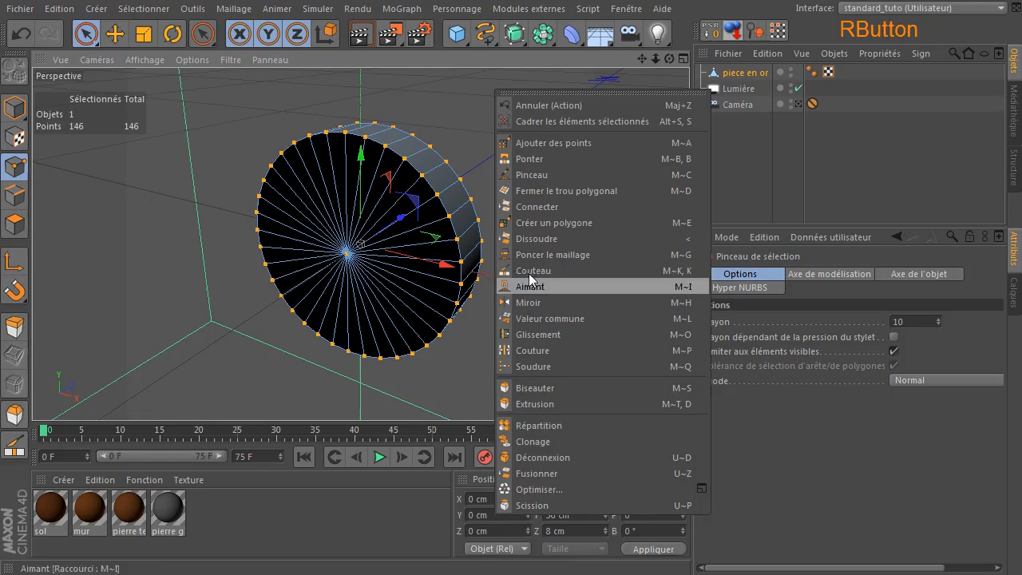
left_click(554, 490)
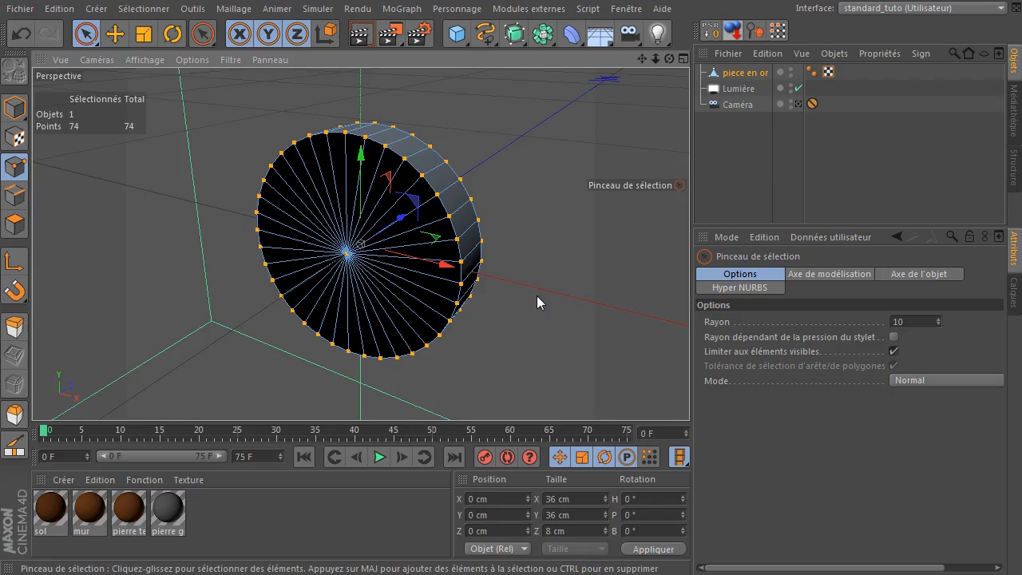
left_click(510, 134)
left_click(14, 224)
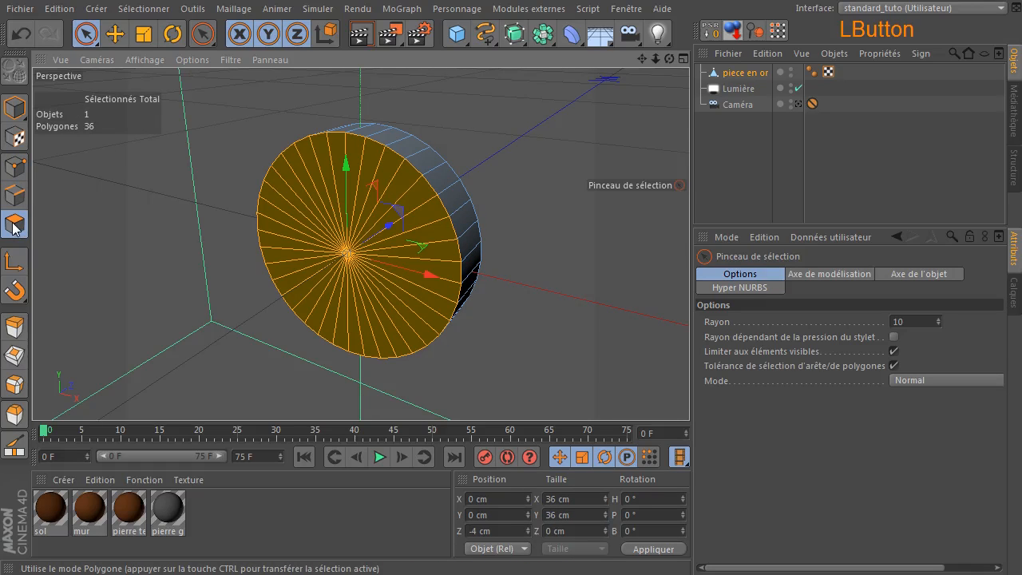
Select all polygons of the coin's front and back faces with live selection, without limiting it to visible elements.
mouse_move(671, 59)
left_mouse_down()
mouse_move(746, 42)
mouse_move(723, 32)
mouse_move(675, 65)
mouse_move(669, 59)
left_mouse_up()
left_click(86, 34)
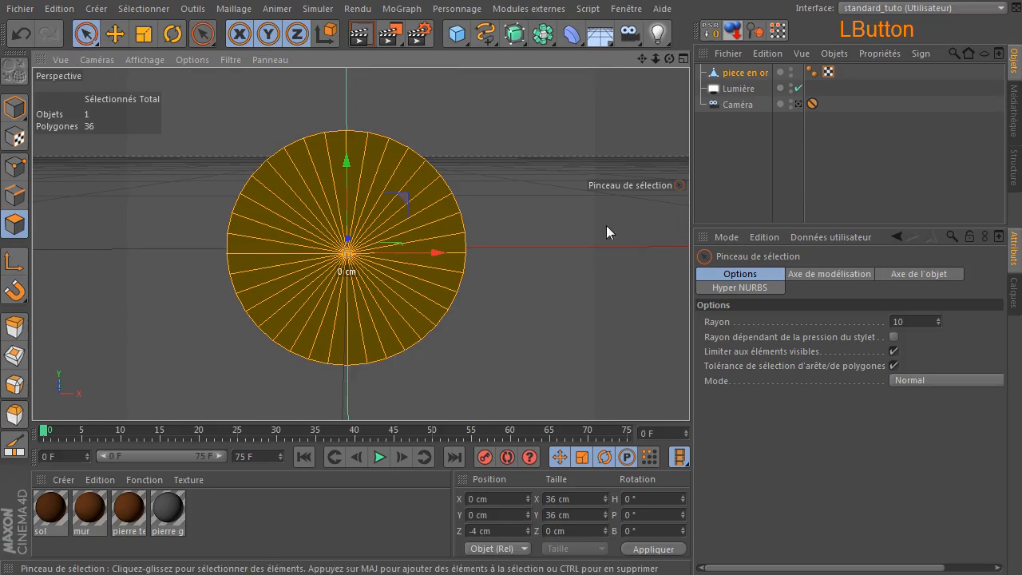
left_click(894, 351)
left_click(531, 210)
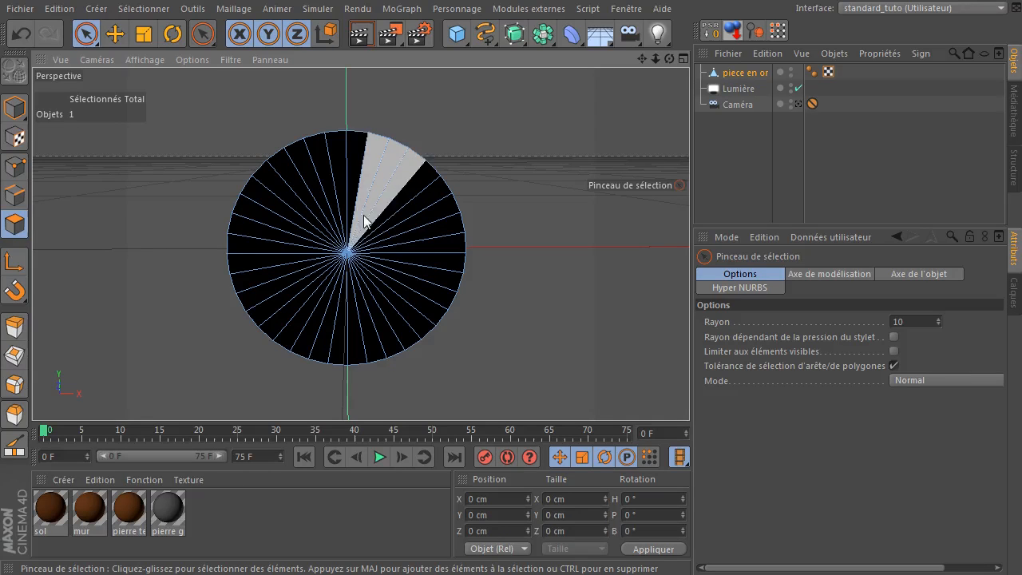
mouse_move(341, 227)
left_mouse_down()
mouse_move(360, 244)
mouse_move(343, 271)
mouse_move(322, 254)
mouse_move(342, 230)
mouse_move(340, 168)
left_mouse_up()
left_click(893, 365)
Inset the selected front and back faces with Extrude Inner by an offset of about 3.09 cm to form a rim.
left_click_drag(667, 59, 602, 73)
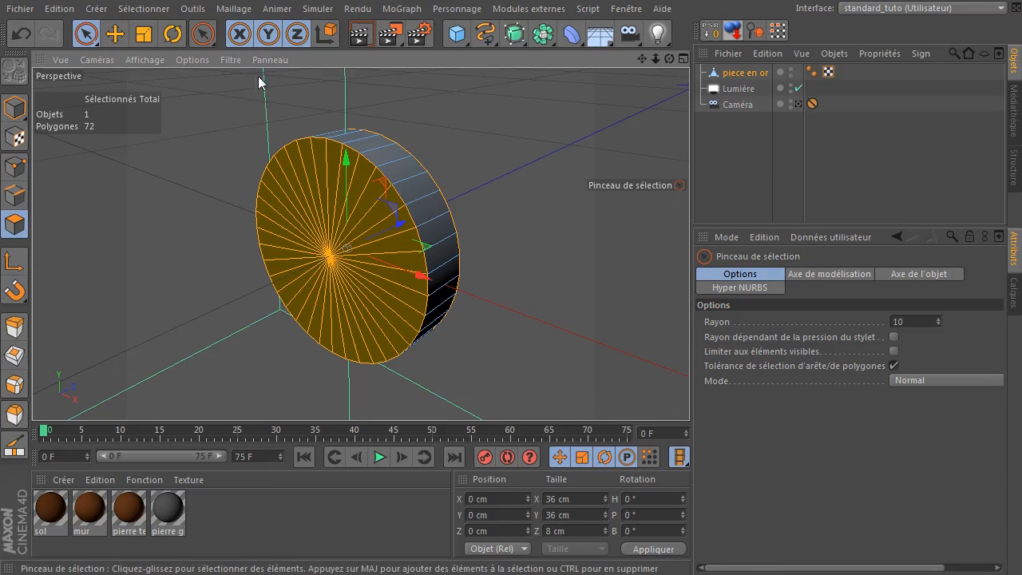
left_click(234, 9)
mouse_move(249, 50)
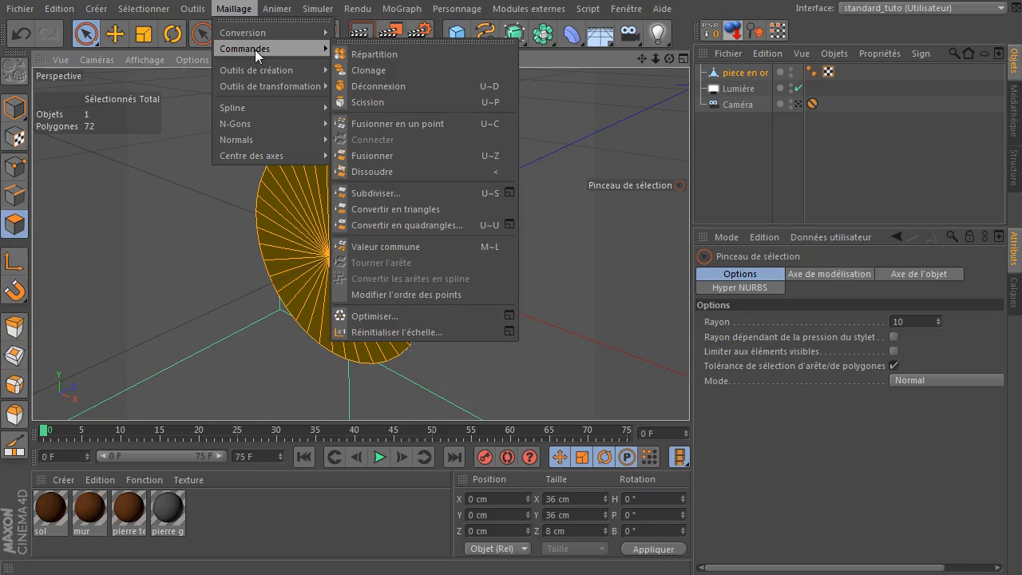
mouse_move(258, 69)
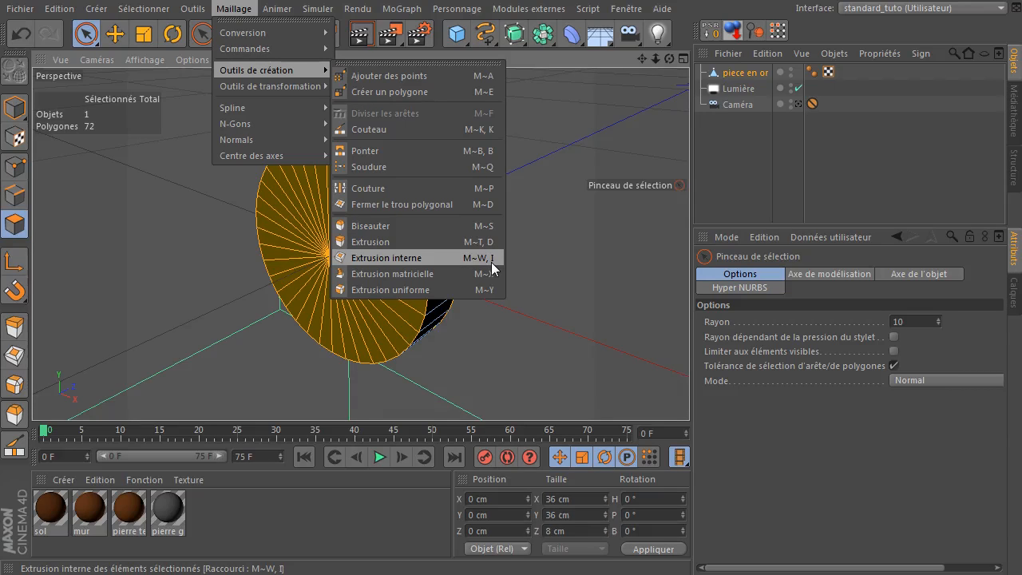
left_click(244, 11)
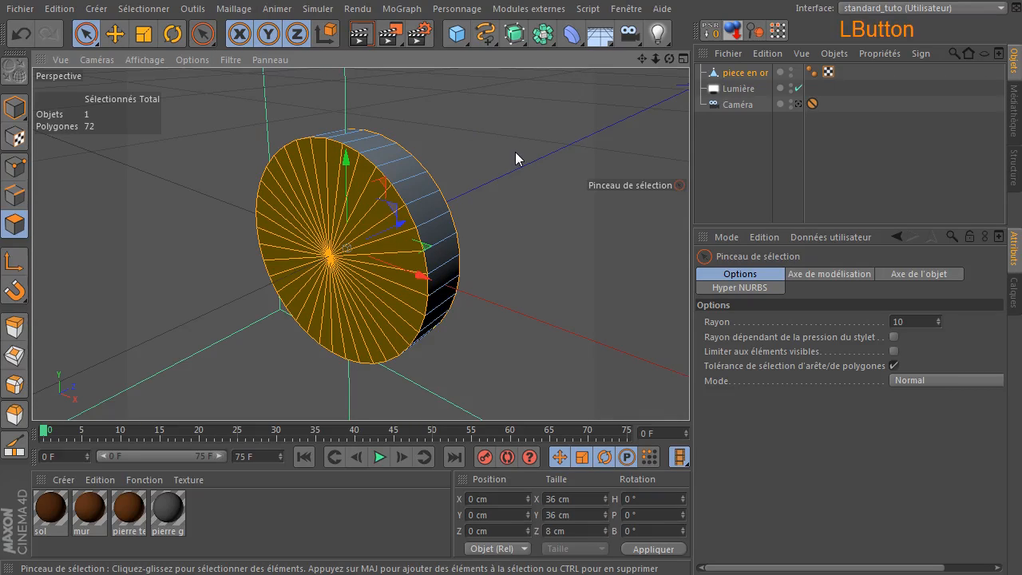
key("i")
left_click_drag(542, 152, 472, 154)
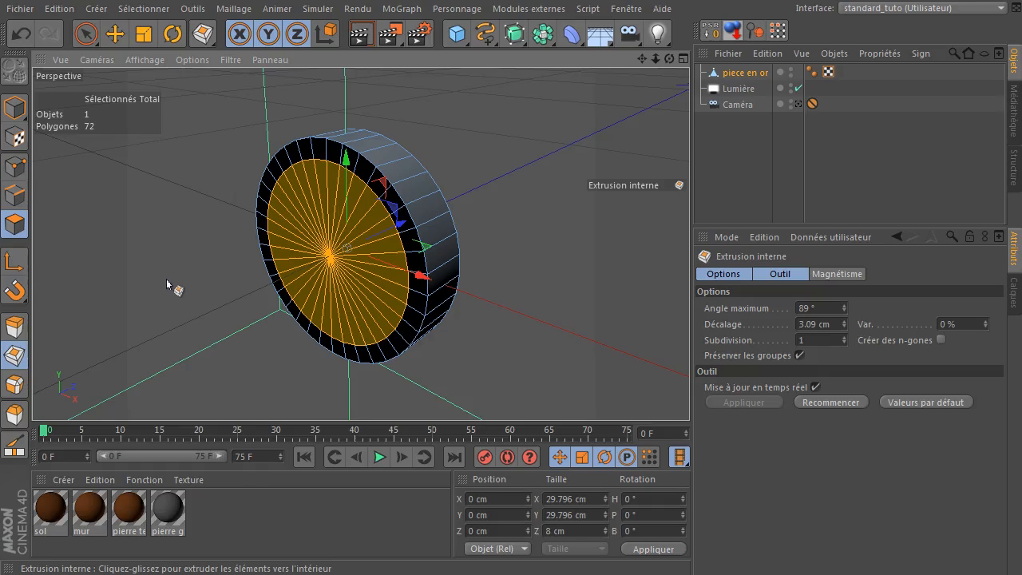
Extrude the inset faces into the coin by about -2.1 cm, undoing a first trial extrusion of -6.4 cm.
key("d")
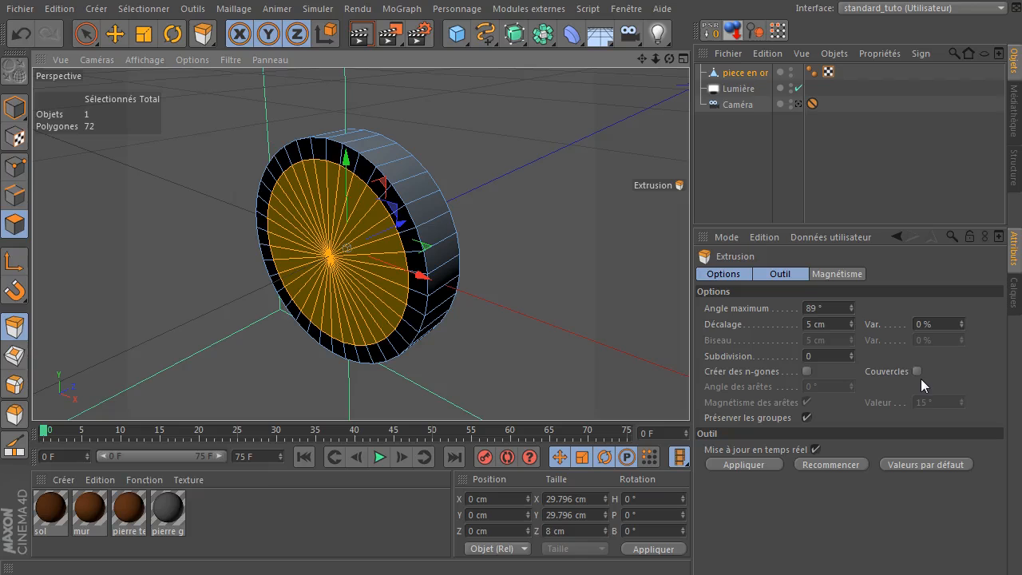
left_click_drag(535, 153, 452, 161)
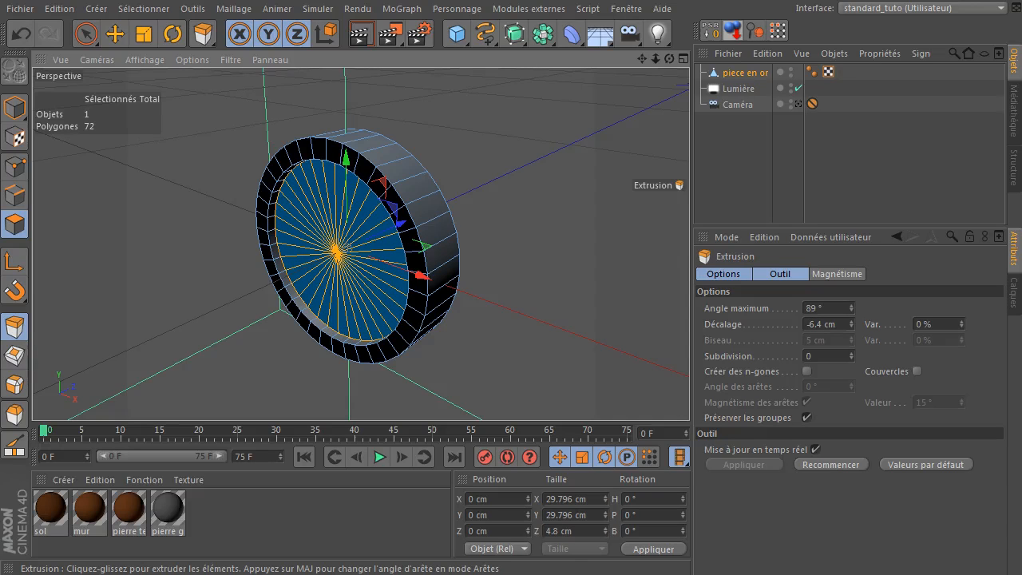
left_click_drag(669, 59, 661, 64)
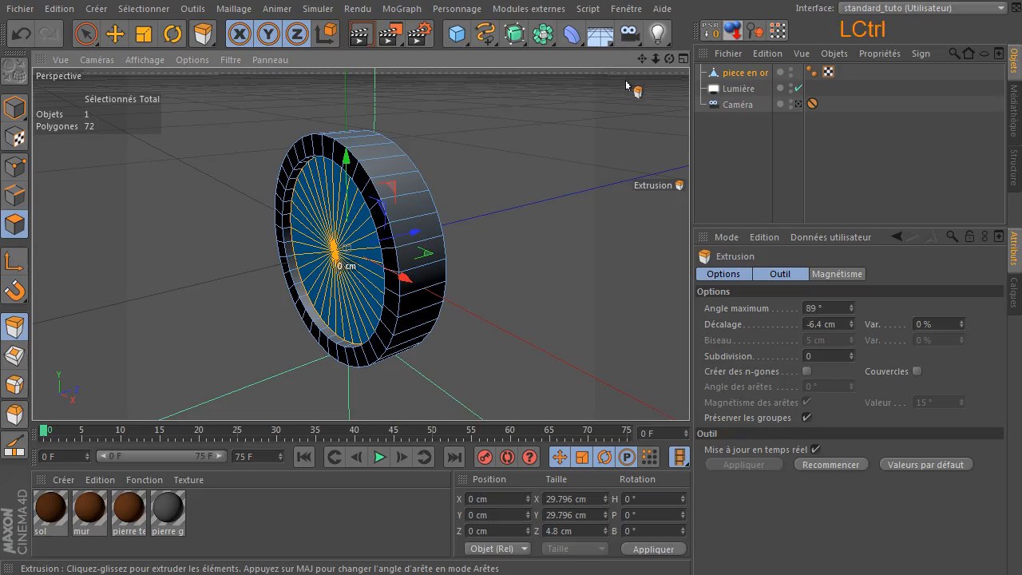
key("ctrl+z")
left_click(555, 165)
mouse_move(555, 166)
left_mouse_down()
mouse_move(539, 167)
mouse_move(554, 167)
left_mouse_up()
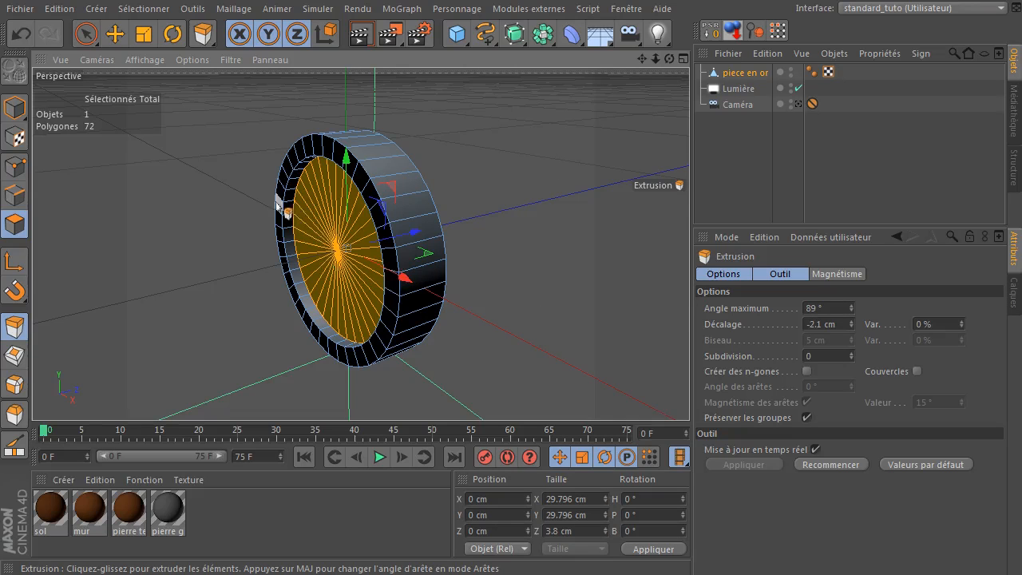
left_click_drag(669, 60, 408, 59)
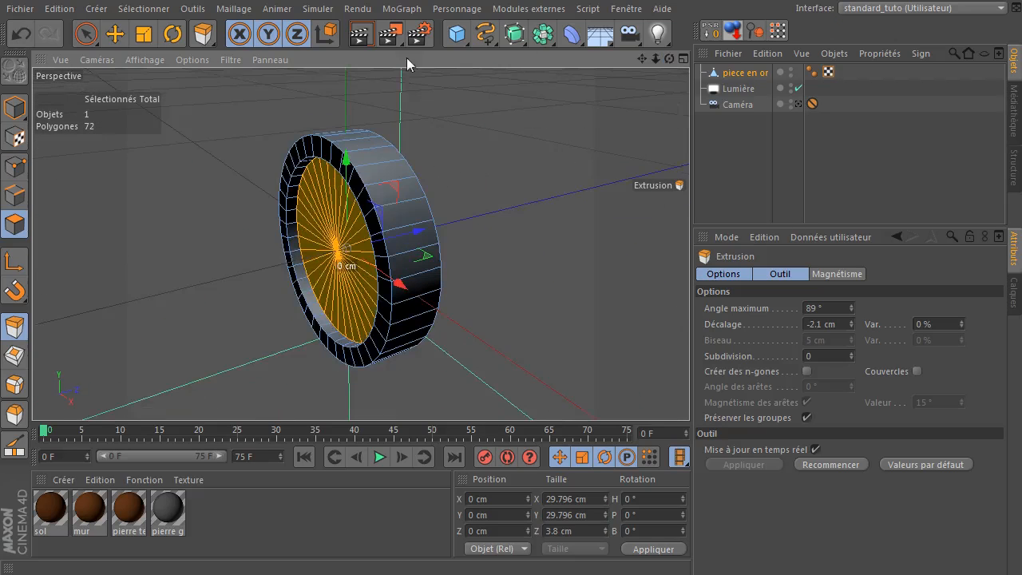
left_click(87, 33)
left_click(155, 199)
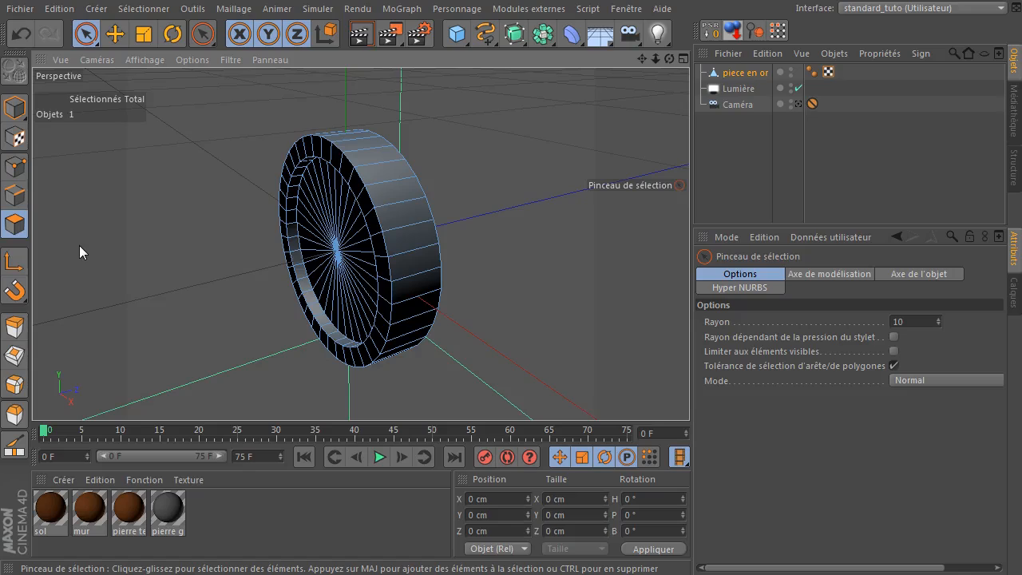
key("ctrl+a")
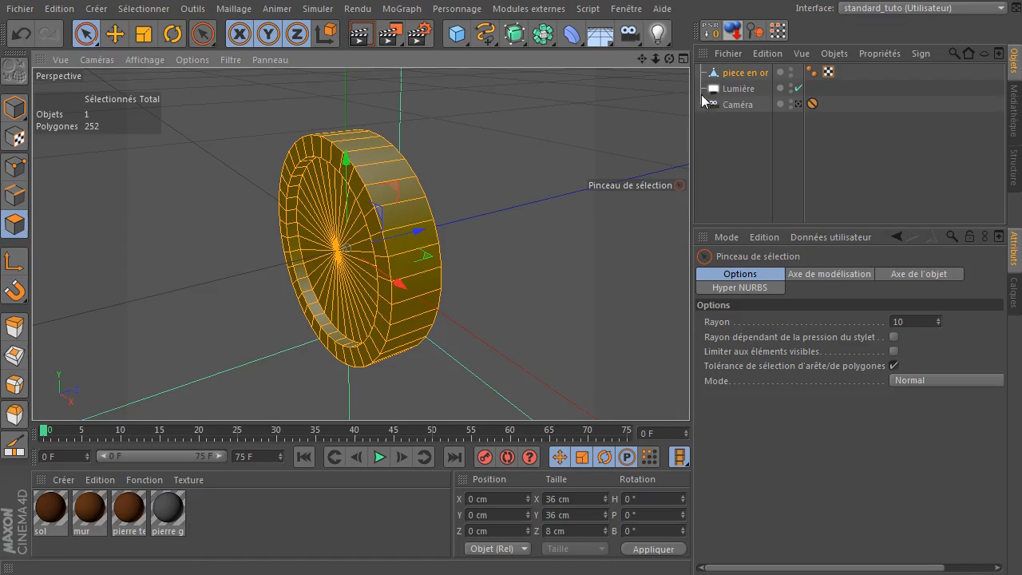
mouse_move(670, 59)
left_mouse_down()
mouse_move(615, 64)
mouse_move(676, 59)
mouse_move(651, 62)
left_mouse_up()
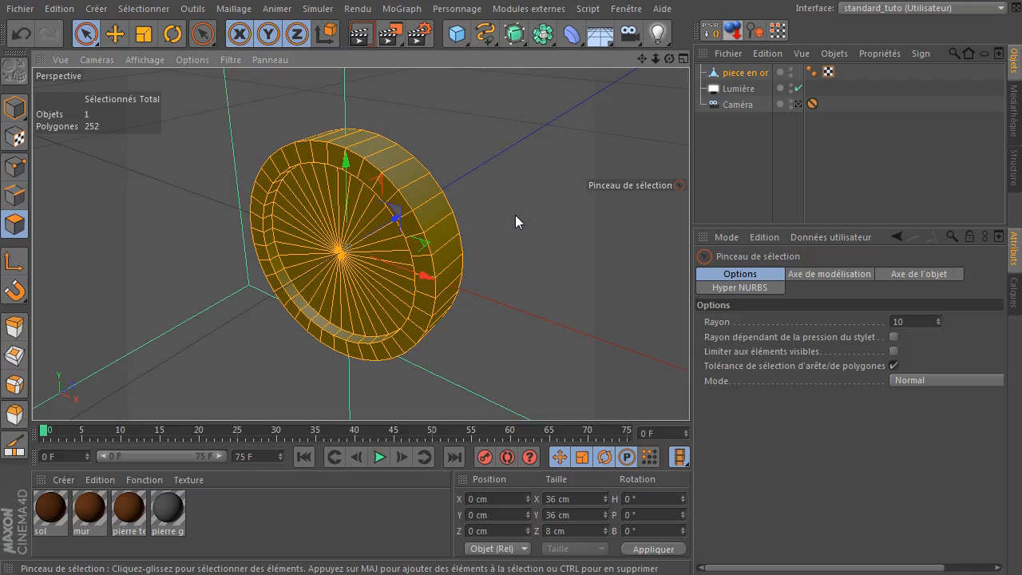
left_click(518, 256)
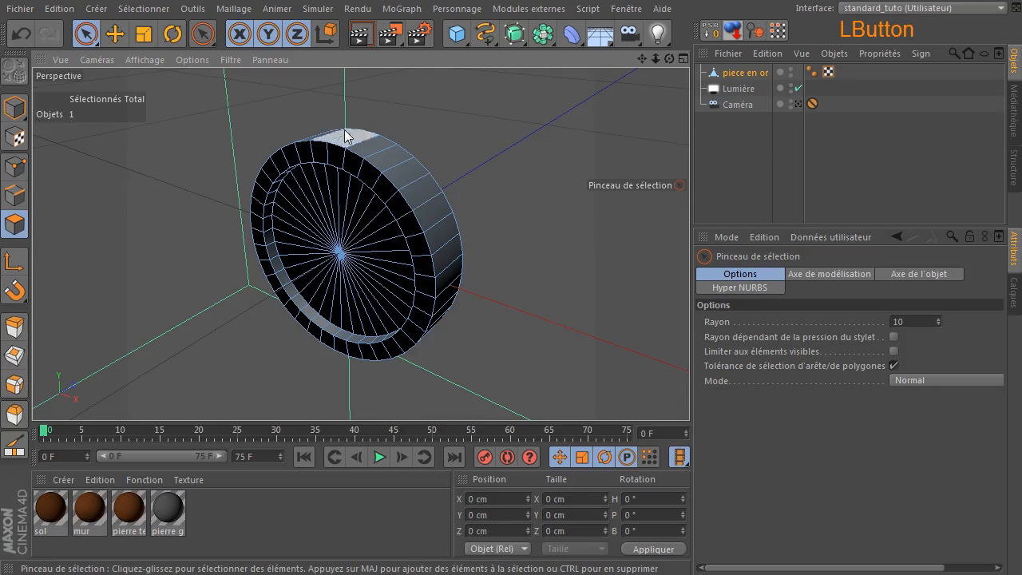
In edge mode, loop-select the outer rim, inner rim and recess-bottom edge loops on the coin's front side.
left_click_drag(135, 210, 168, 206, "alt")
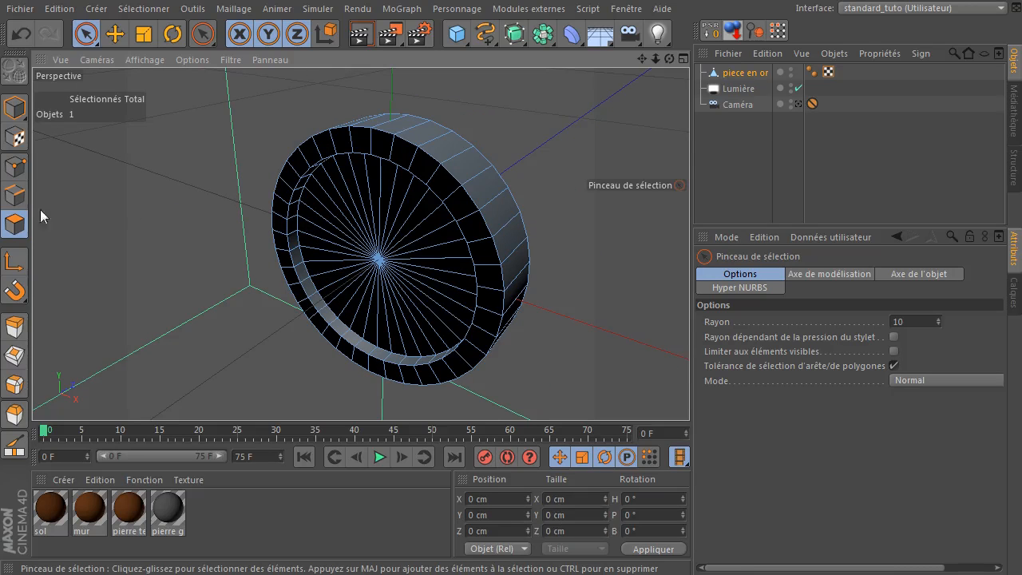
left_click(14, 195)
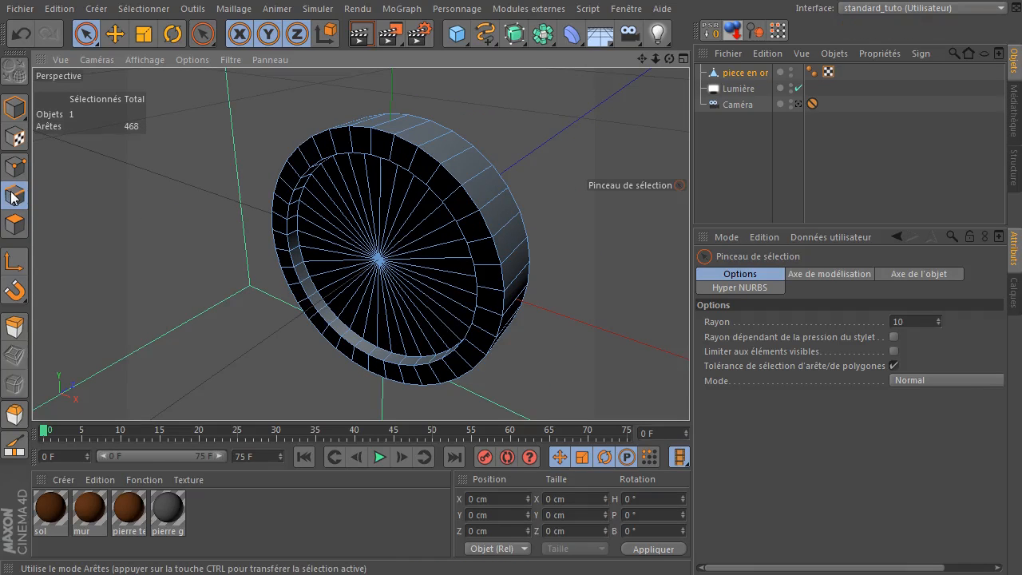
key("u")
key("l")
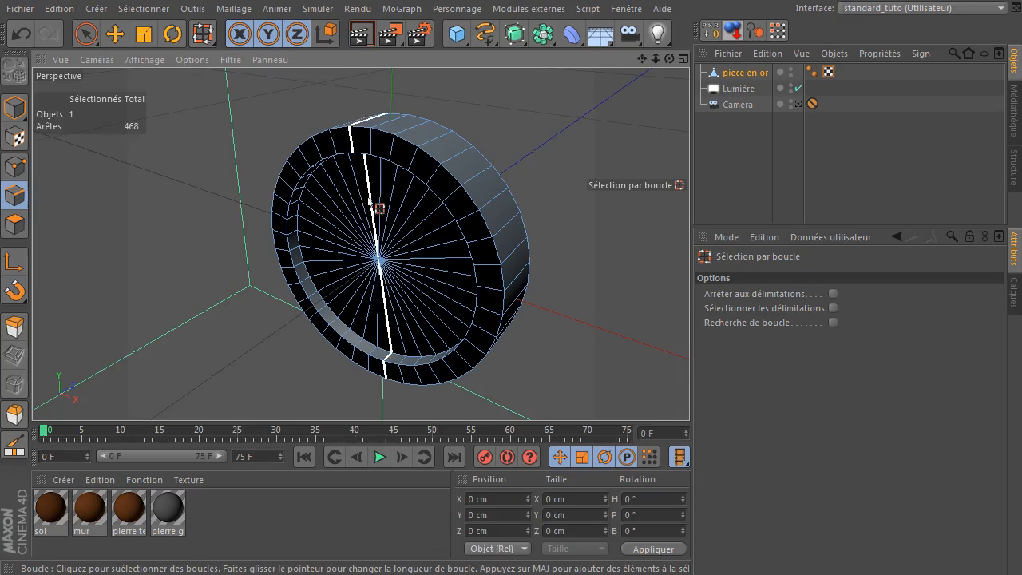
left_click(388, 140)
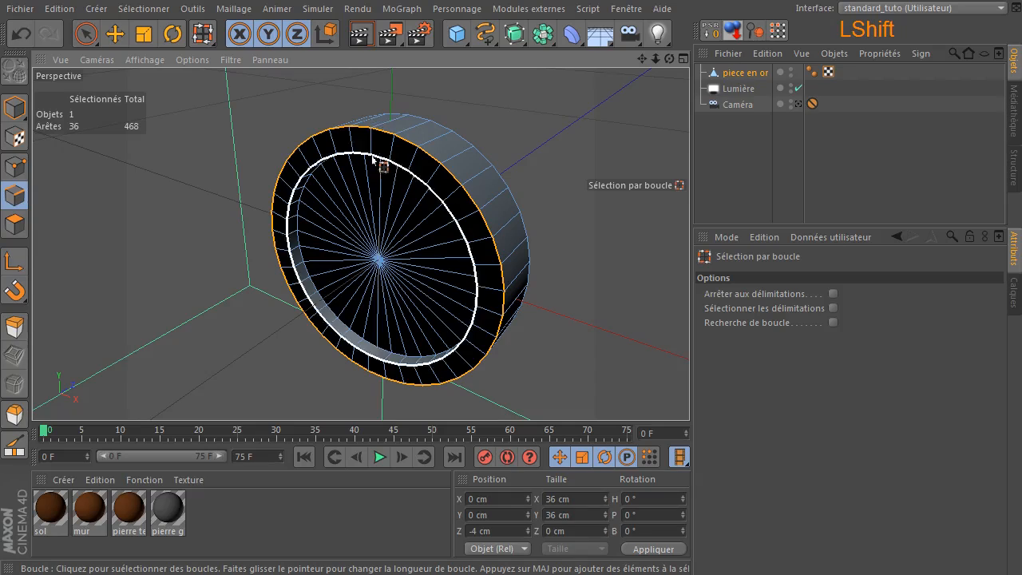
left_click(346, 157, "shift")
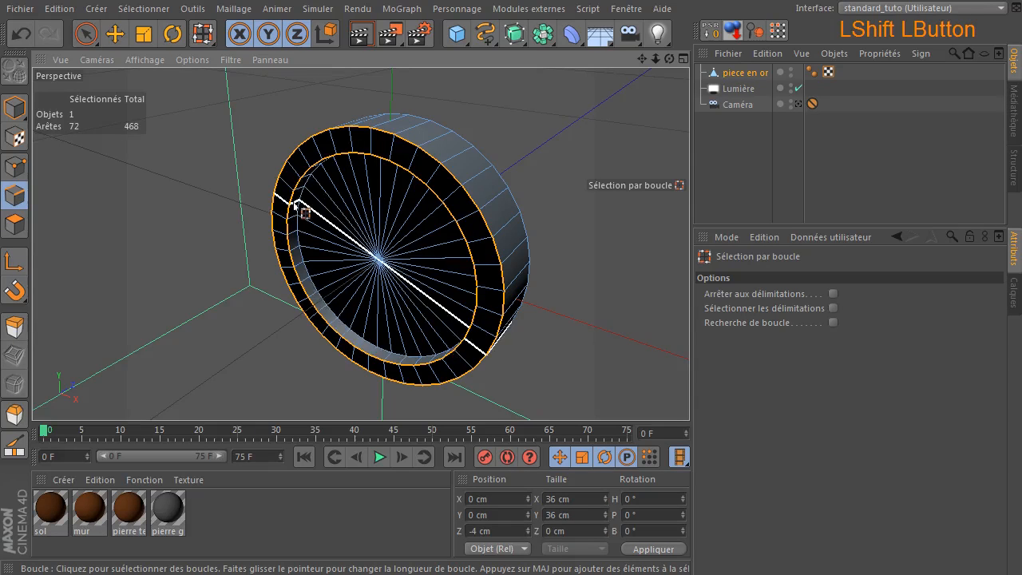
left_click(303, 204, "shift")
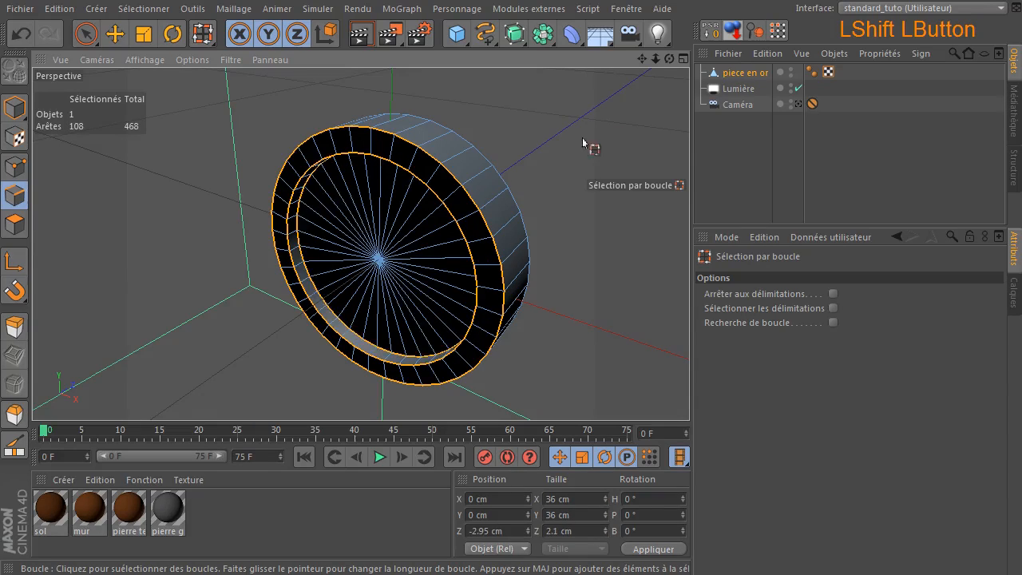
Add the outer rim, inner rim and recess-bottom edge loops on the coin's back side to the selection.
left_click_drag(672, 59, 612, 75)
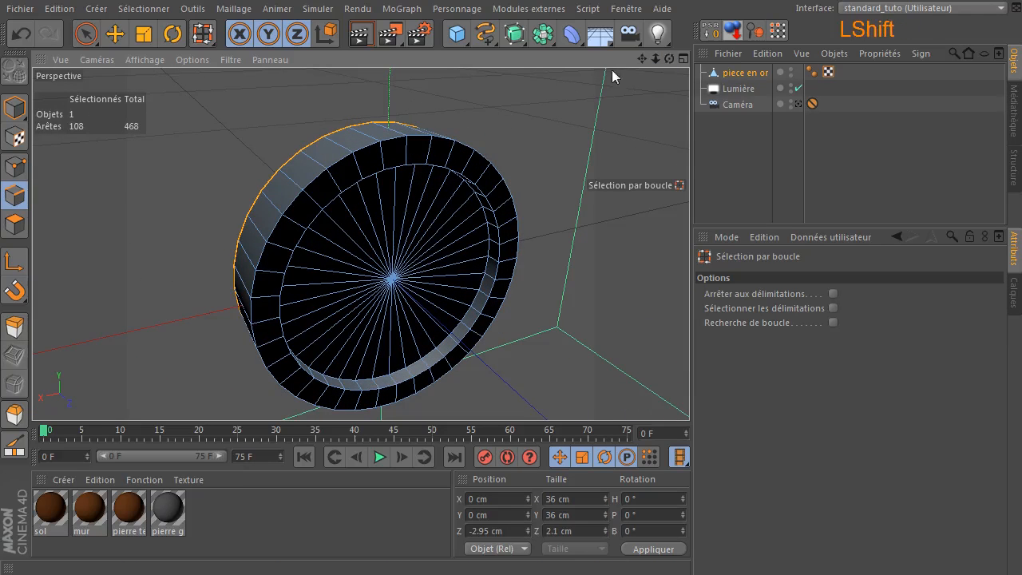
left_click(391, 146, "shift")
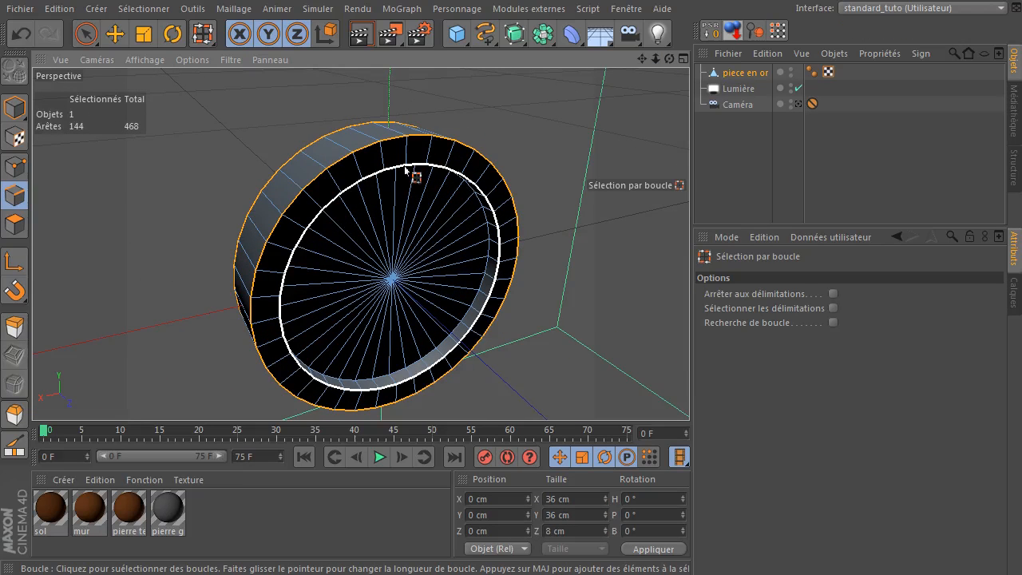
left_click(413, 171, "shift")
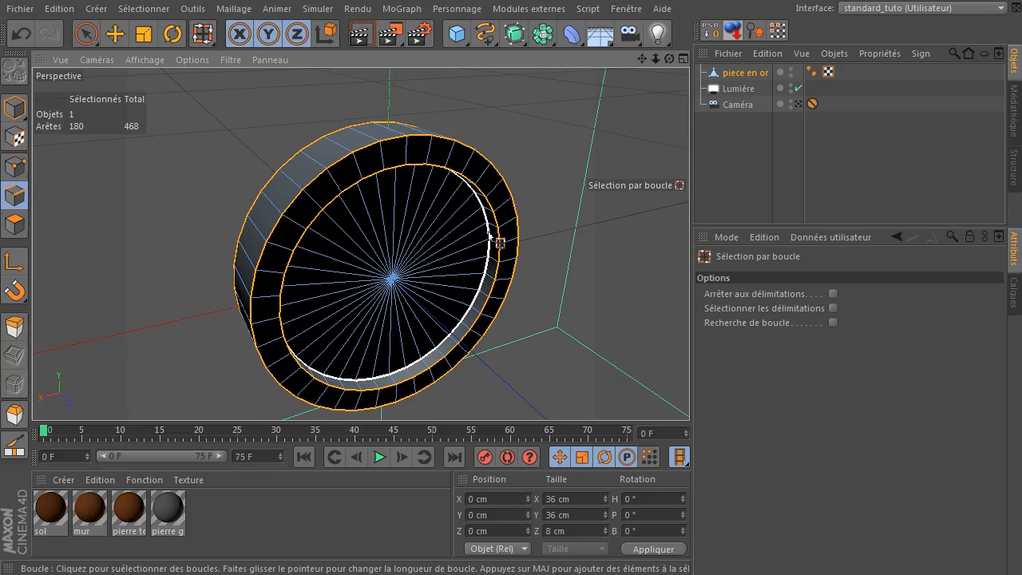
left_click(491, 238, "shift")
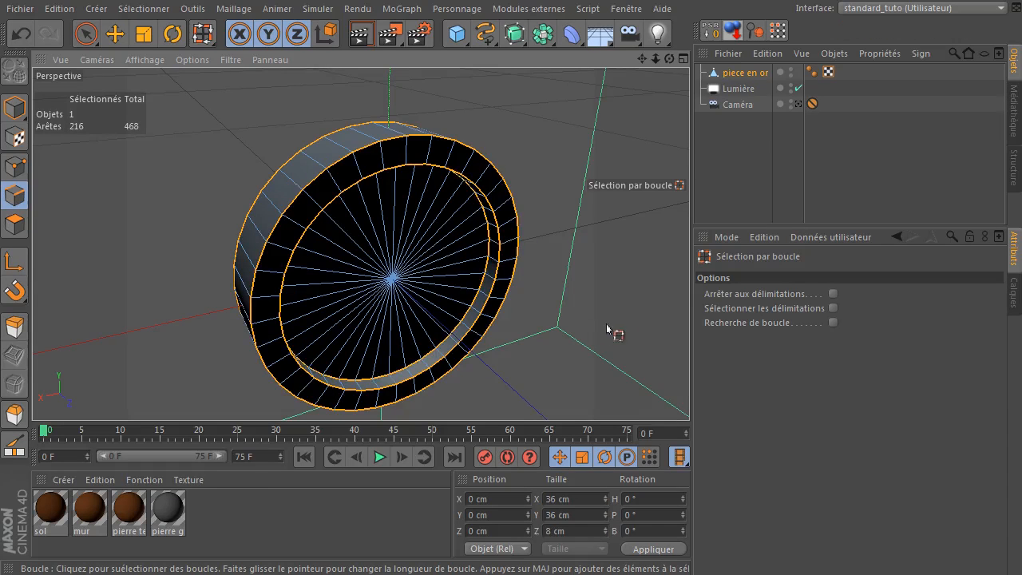
Bevel the six selected edge loops with subdivision 1, linear type and an inner offset of about 0.4 cm.
left_click_drag(671, 60, 599, 62)
left_click_drag(384, 272, 383, 271)
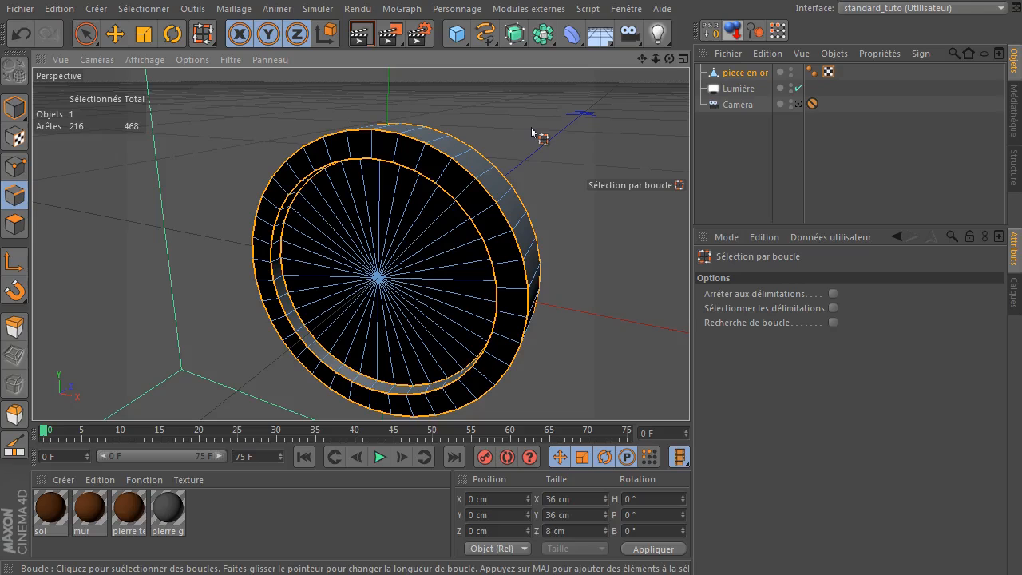
key("m")
key("s")
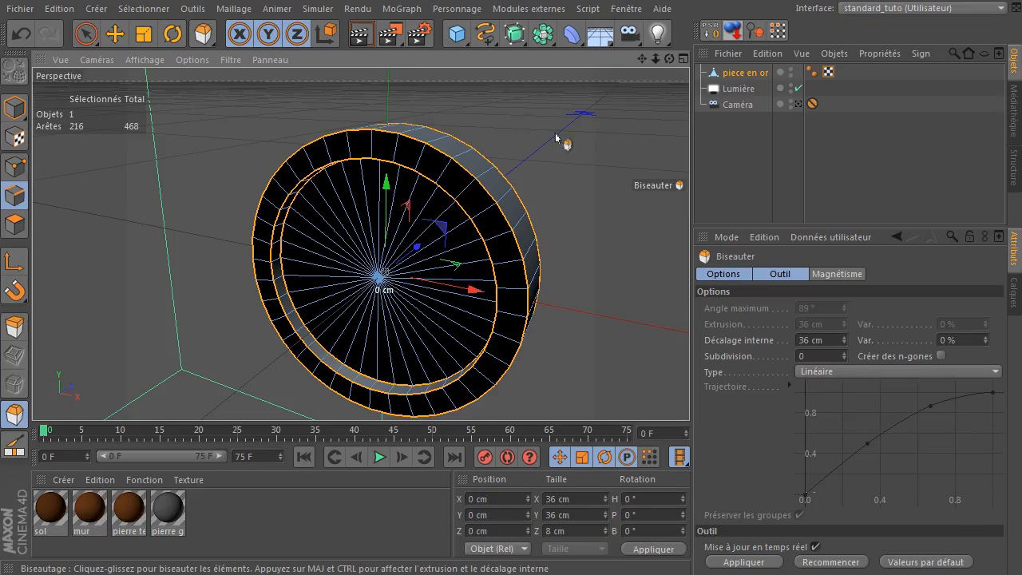
left_click(845, 352)
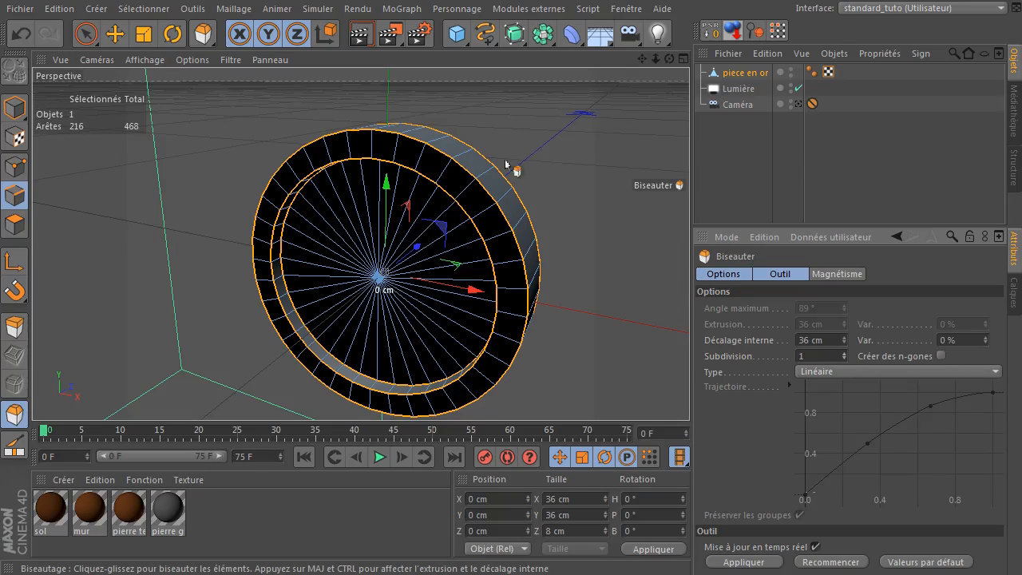
left_click_drag(669, 59, 589, 88)
mouse_move(543, 161)
left_mouse_down()
mouse_move(563, 160)
mouse_move(545, 165)
left_mouse_up()
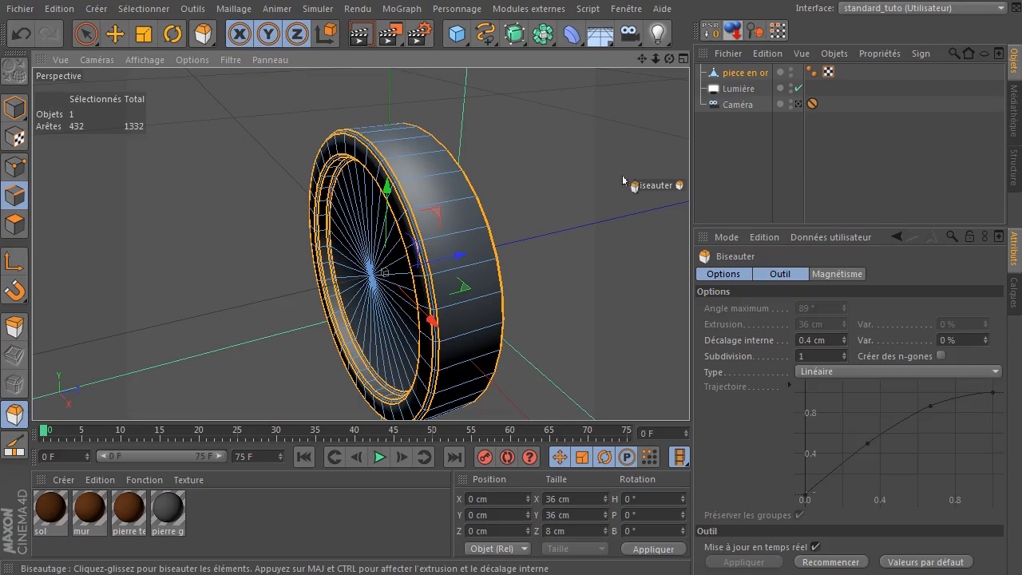
Deselect the edges, render a preview of the coin in the viewport, and inspect the rounded rim from several angles.
left_click(85, 33)
left_click(201, 212)
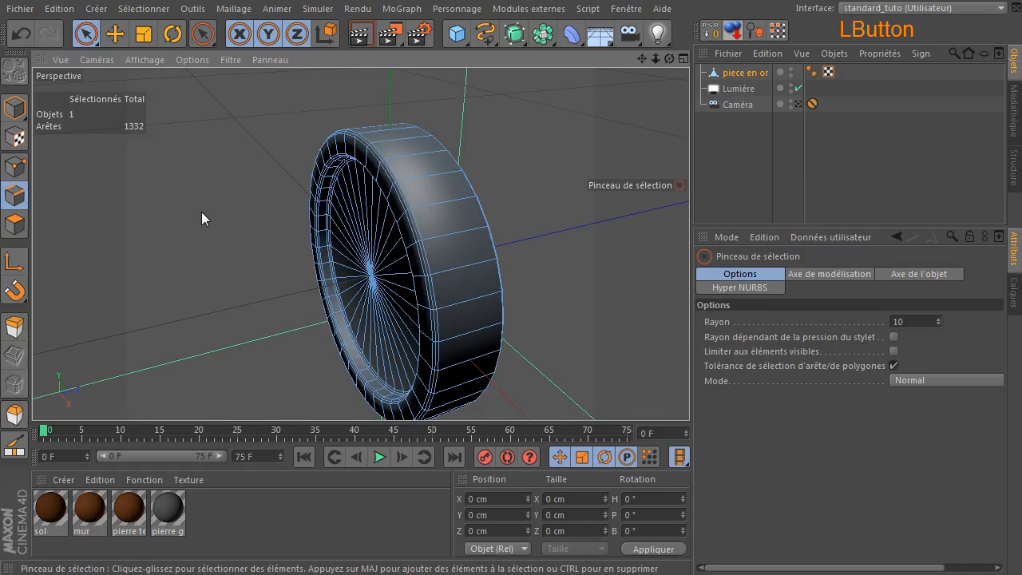
left_click(361, 34)
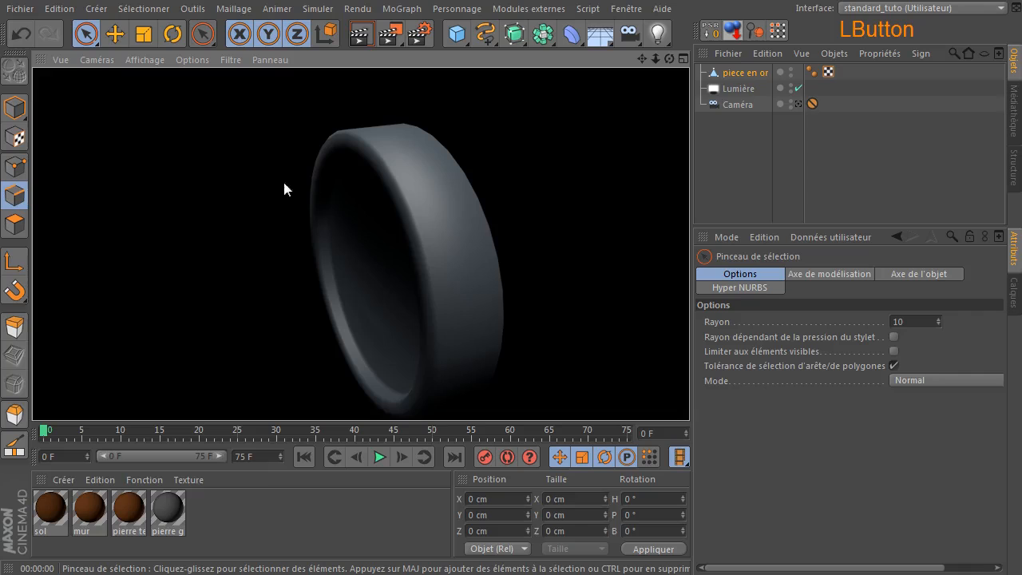
left_click(646, 174)
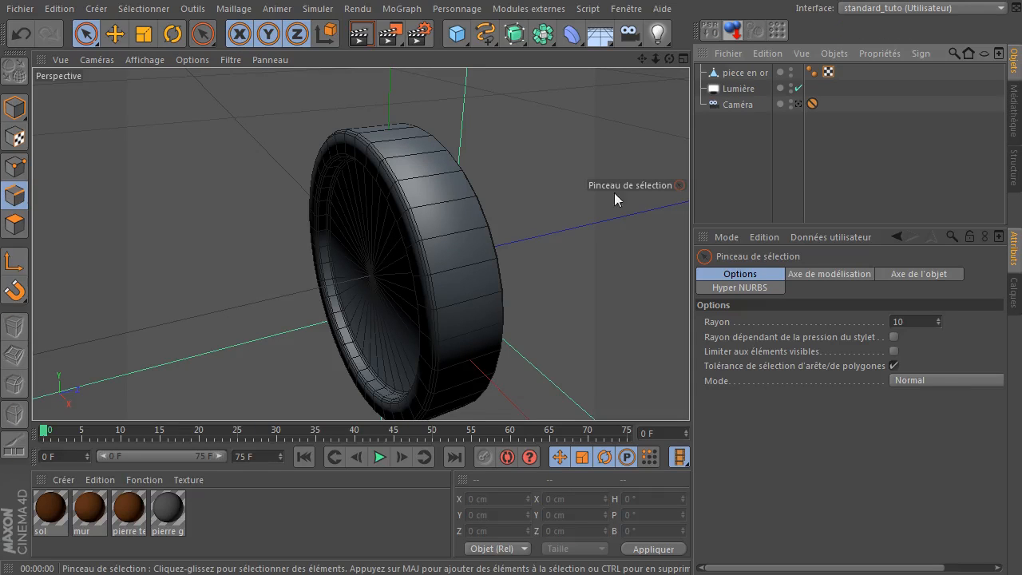
left_click_drag(669, 59, 388, 272)
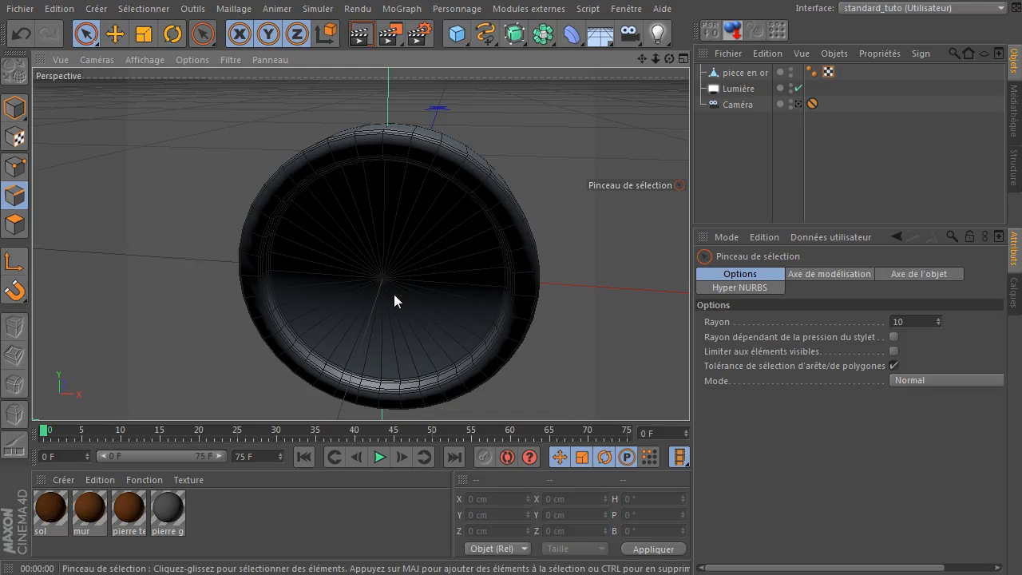
left_click_drag(669, 59, 667, 71)
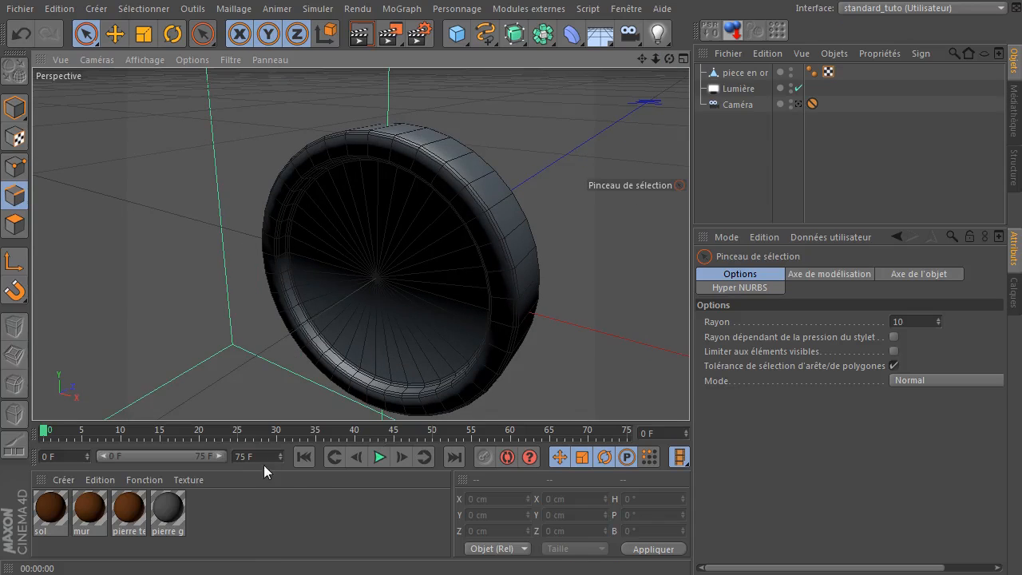
Create a new material, and assign the existing sol, mur, pierre terre and pierre grise materials to the cache layer.
double_click(301, 521)
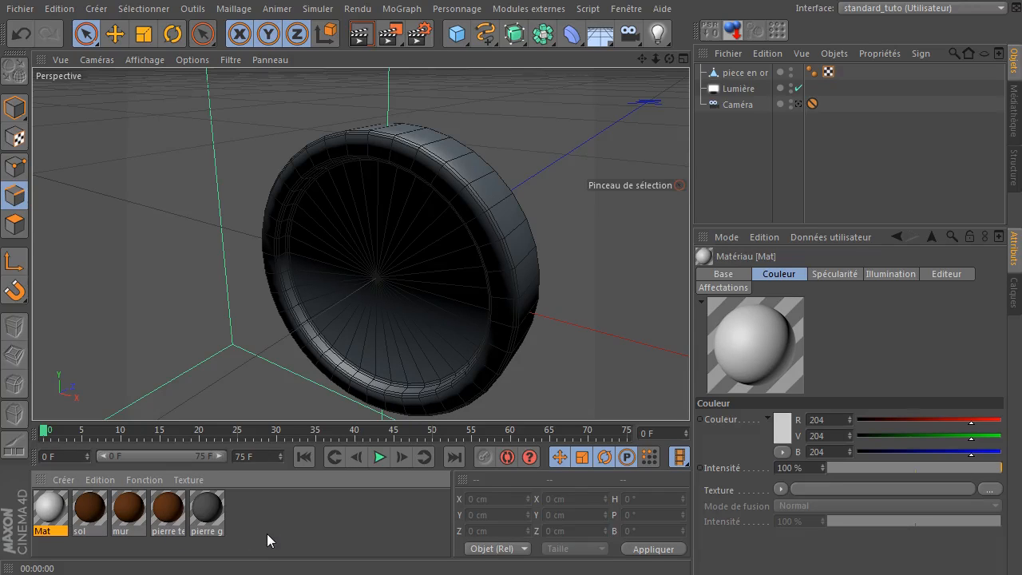
left_click(88, 509)
left_click(124, 519, "shift")
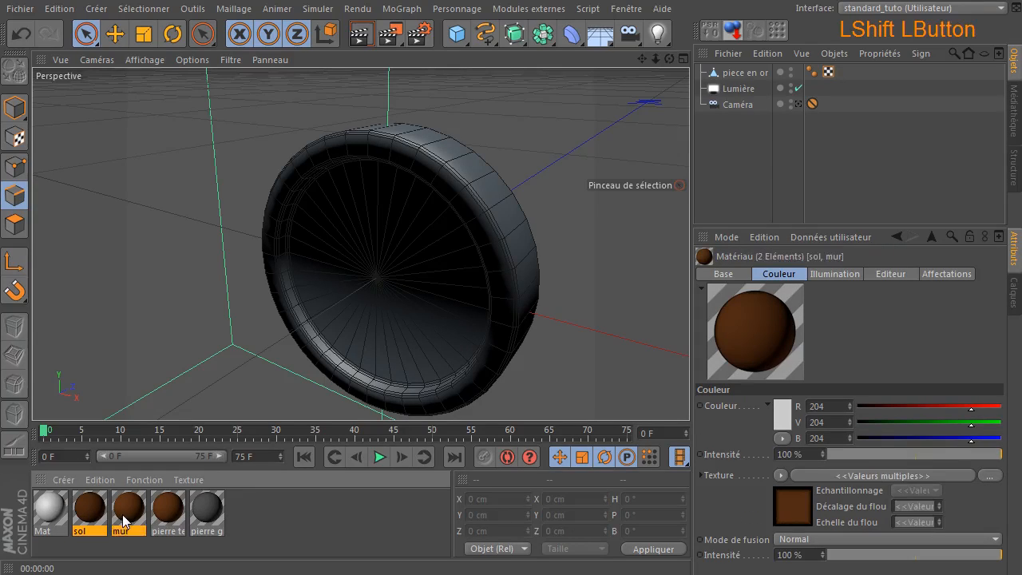
left_click(167, 520, "shift")
left_click(209, 521, "shift")
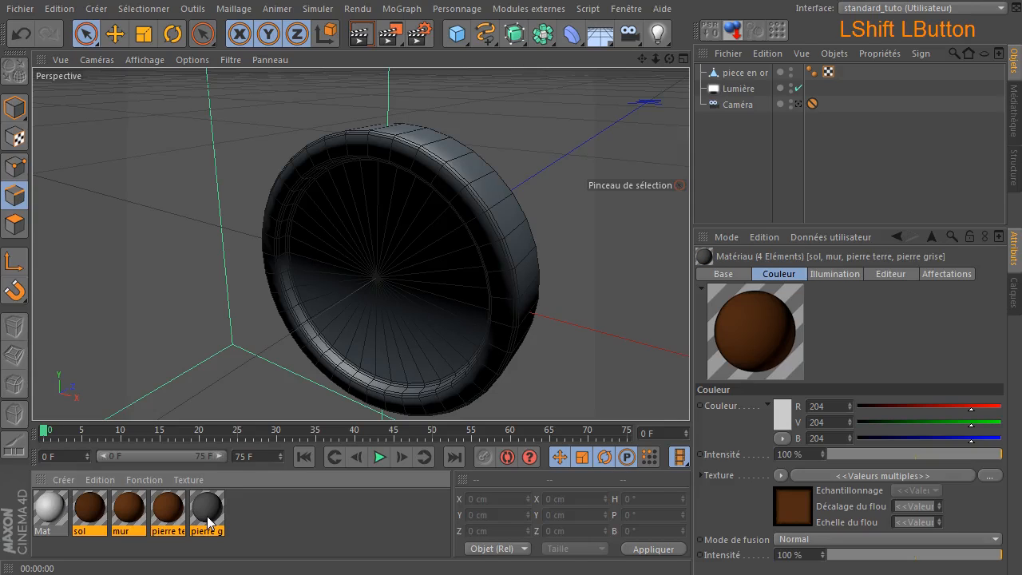
right_click(209, 523)
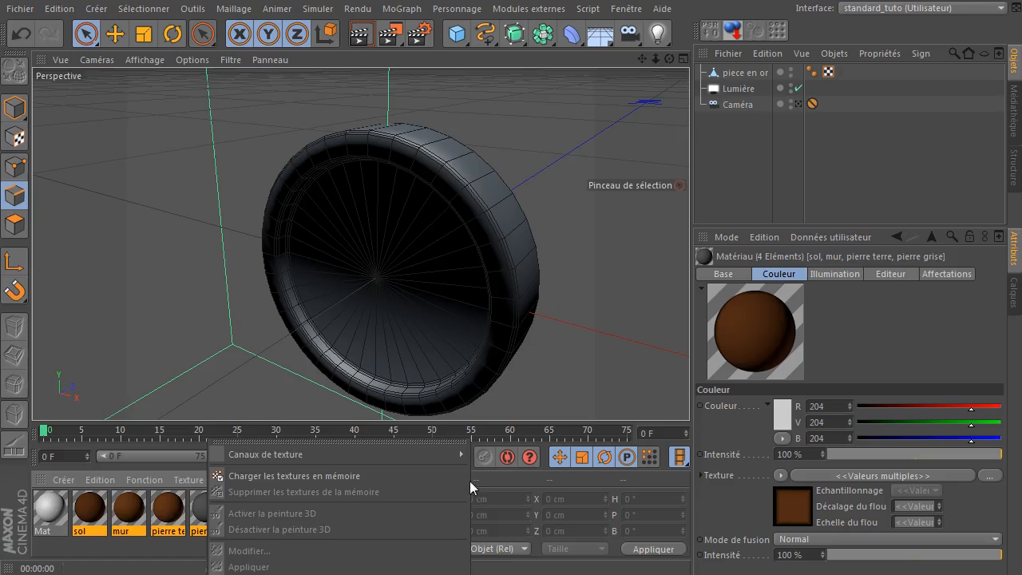
left_click(761, 185)
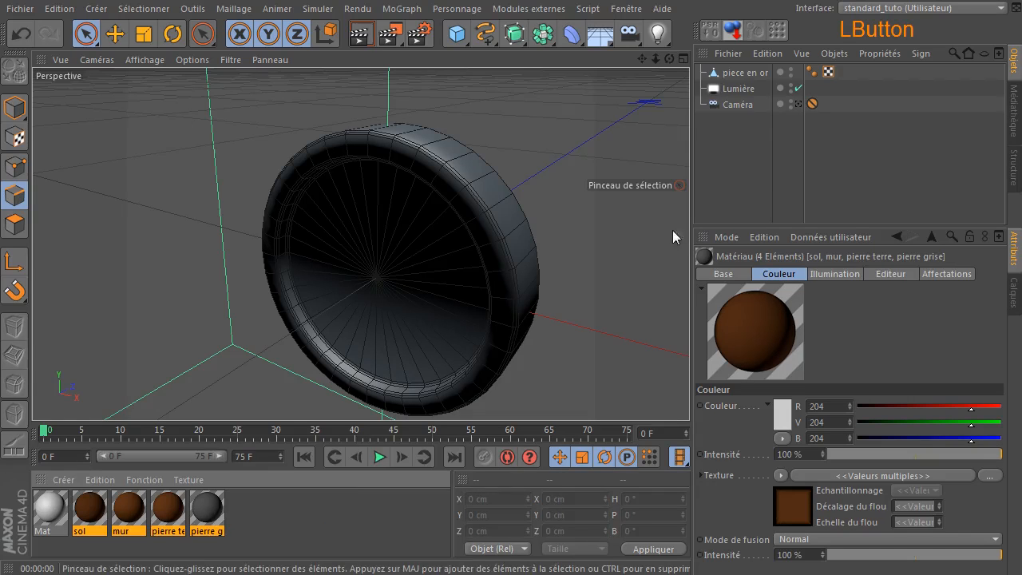
left_click_drag(366, 423, 351, 140)
right_click(89, 224)
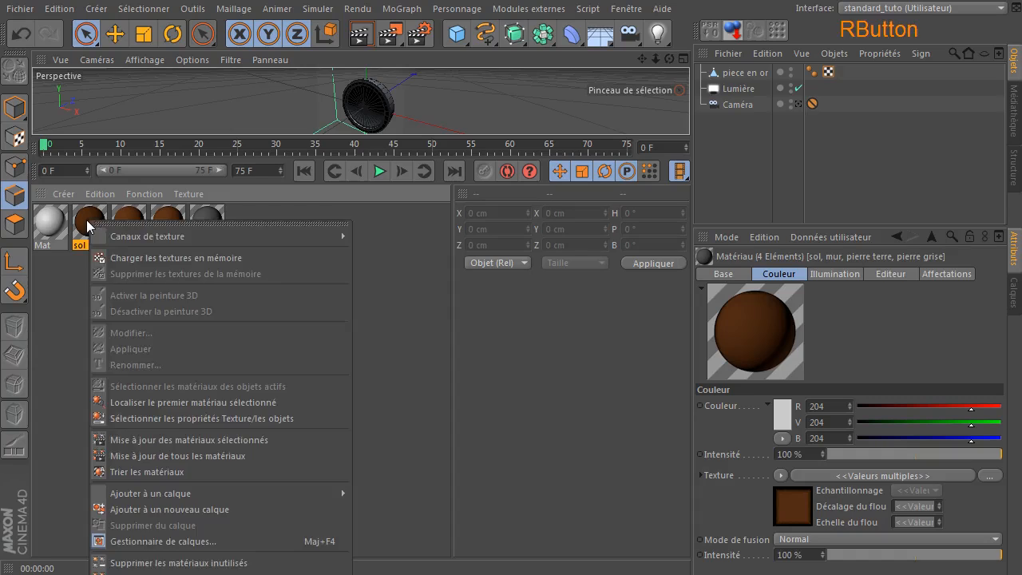
mouse_move(193, 496)
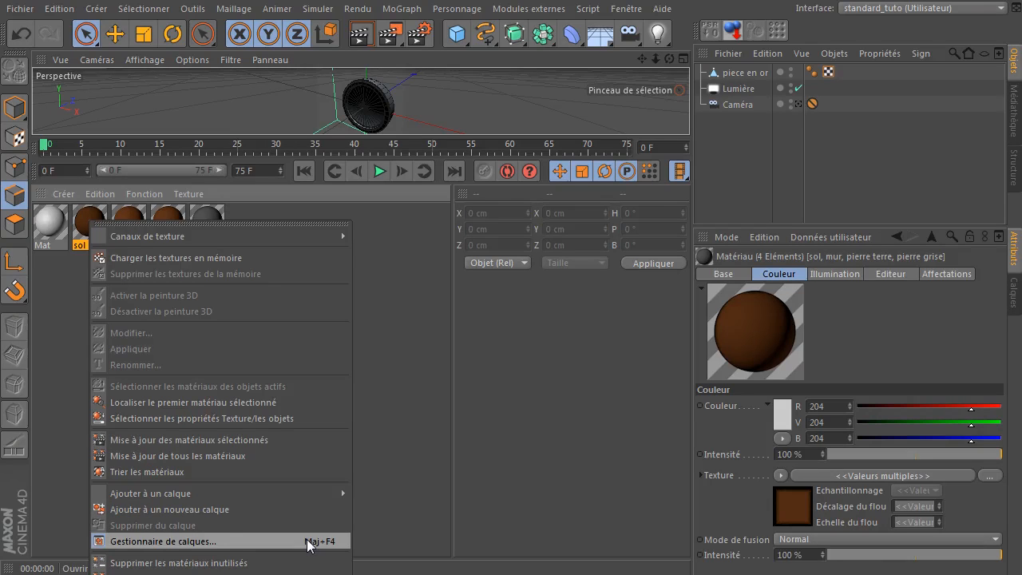
mouse_move(298, 495)
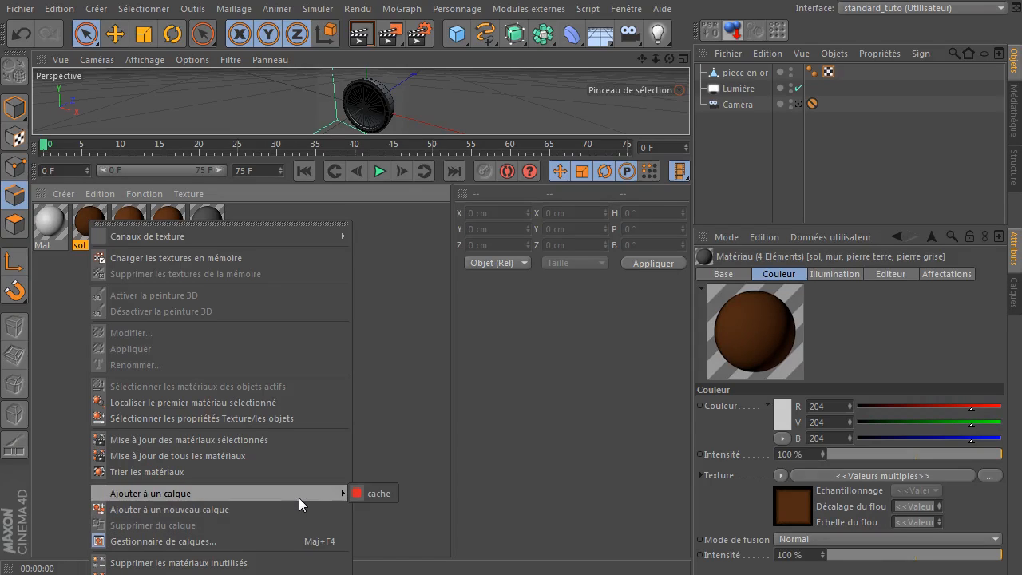
left_click(385, 494)
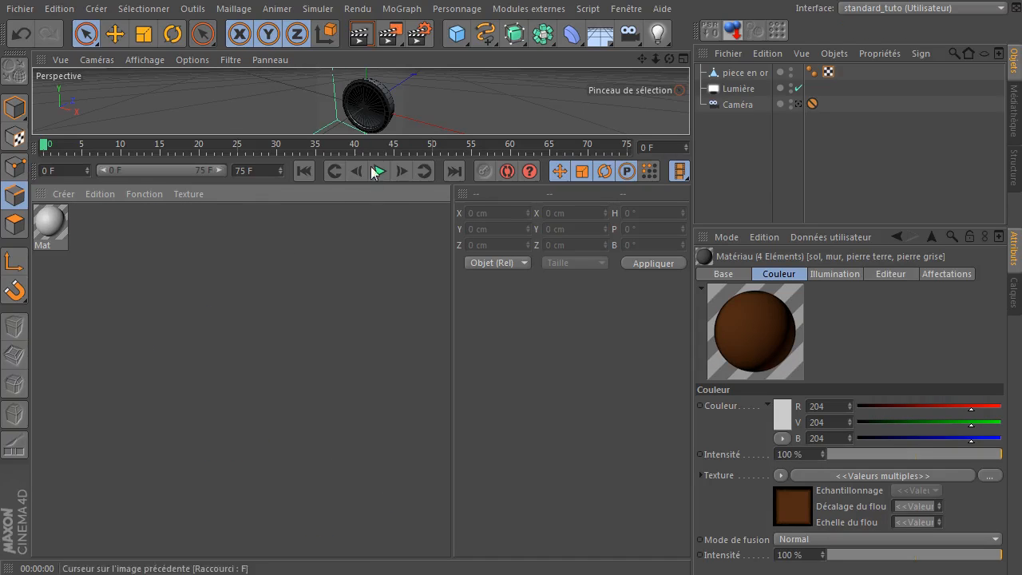
left_click_drag(371, 155, 382, 431)
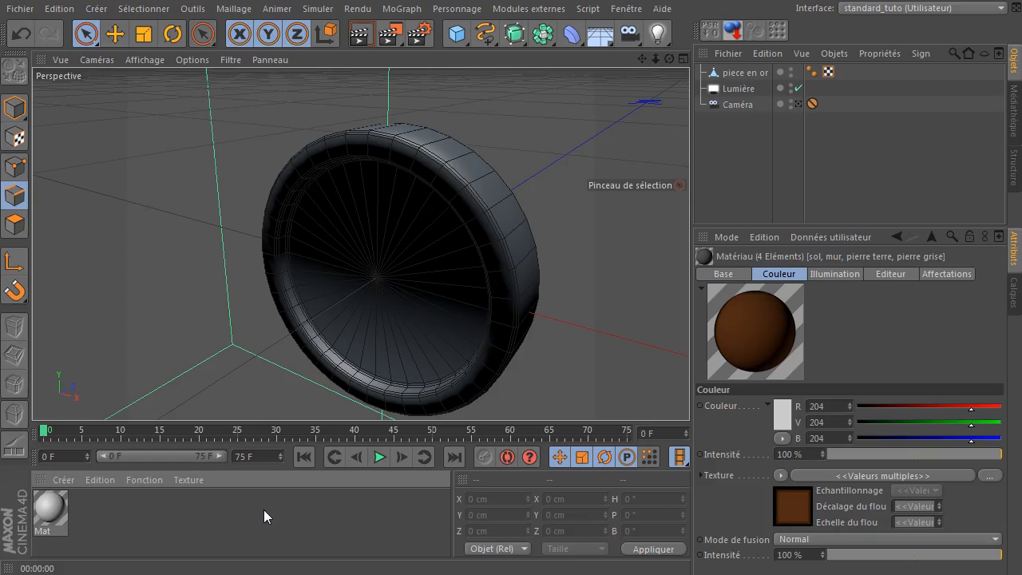
Temporarily list the cache layer's contents in the managers and filter the materials by cache, by no layer and by all.
left_click(1014, 292)
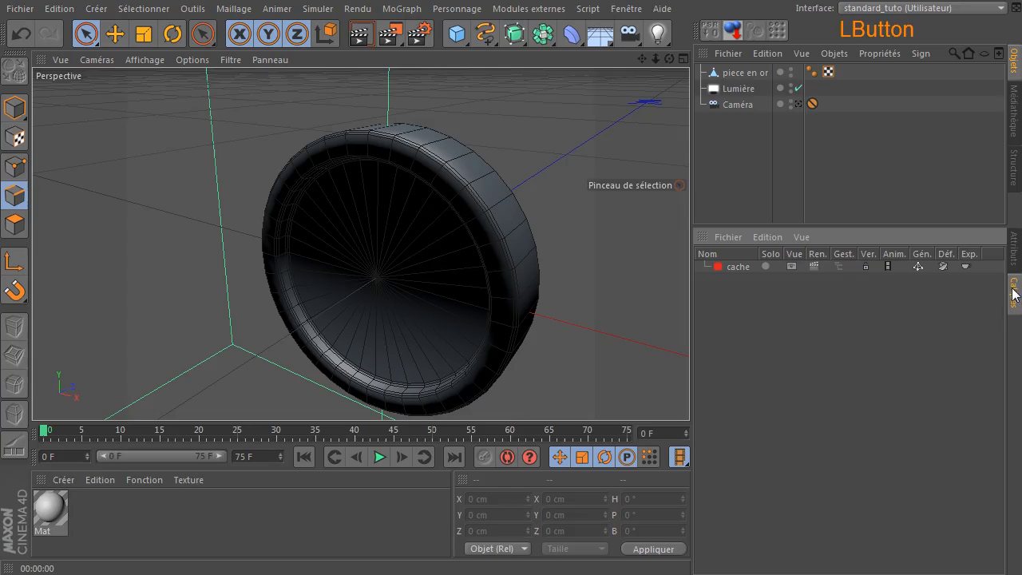
left_click(837, 264)
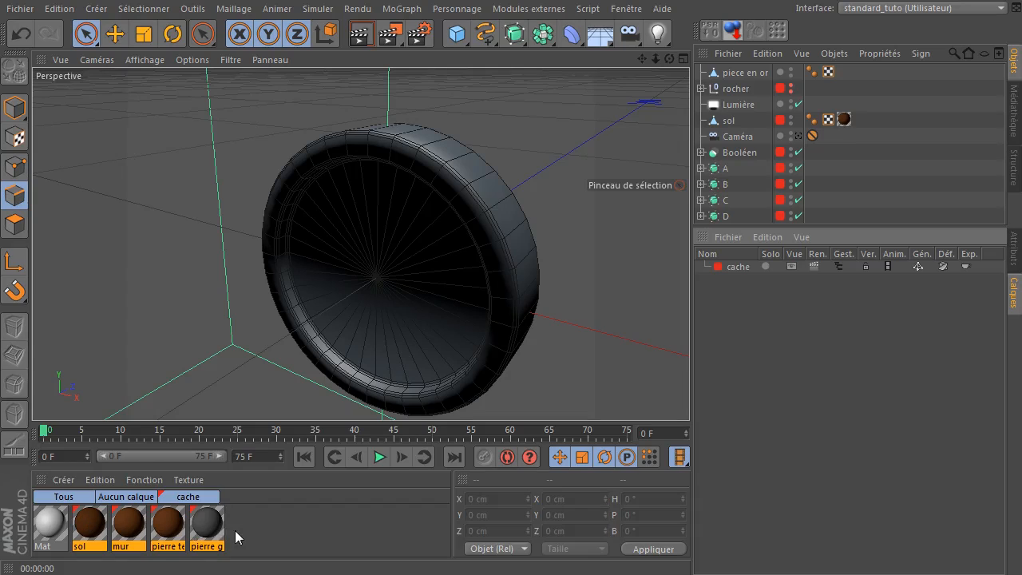
left_click(324, 553)
left_click(190, 498)
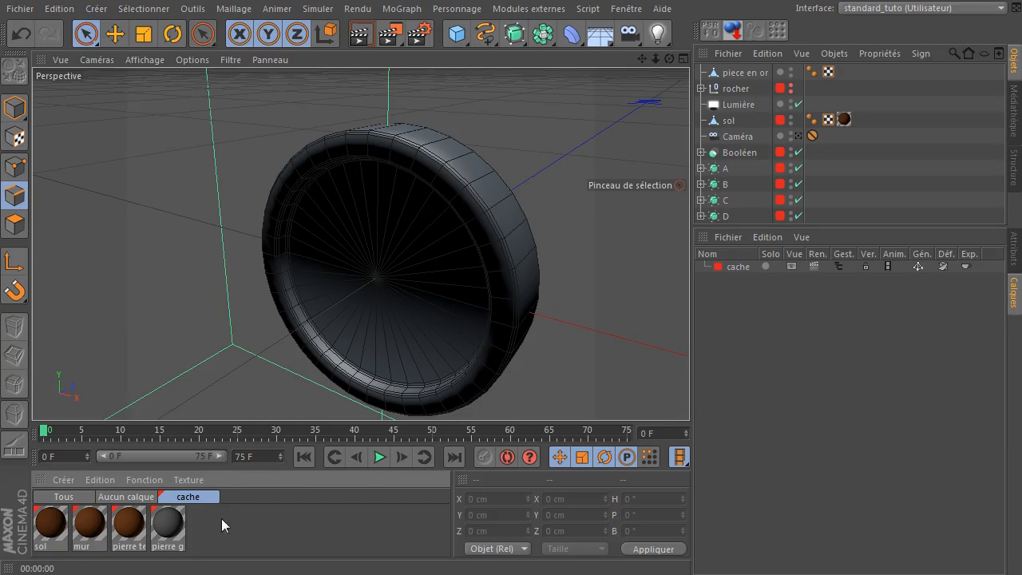
left_click(112, 499)
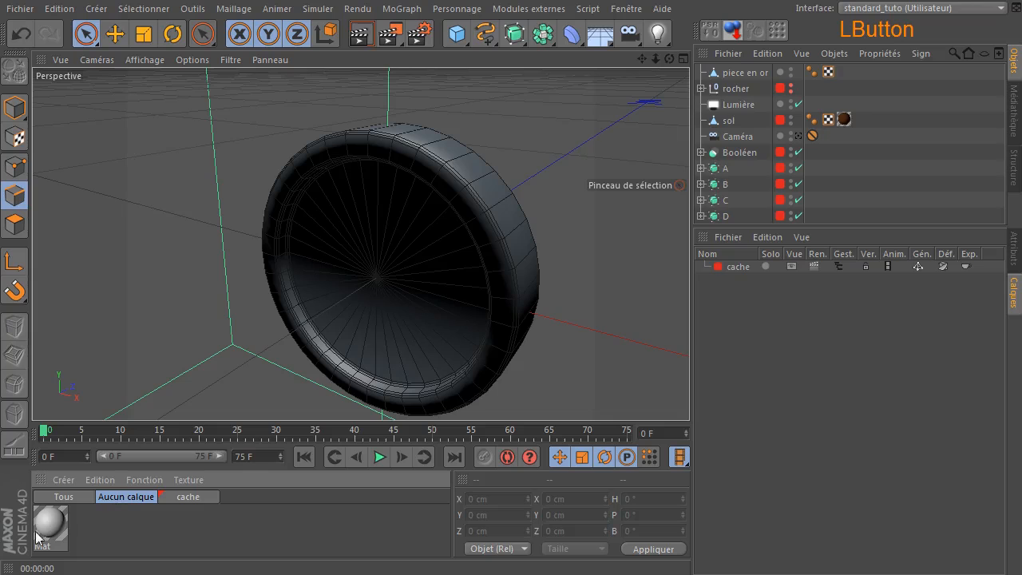
left_click(78, 498)
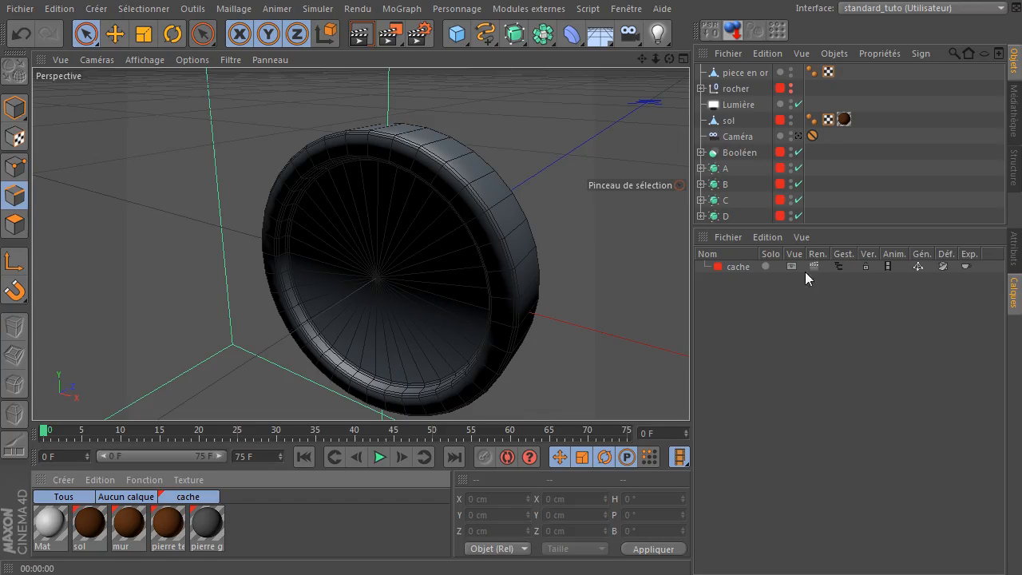
left_click(838, 267)
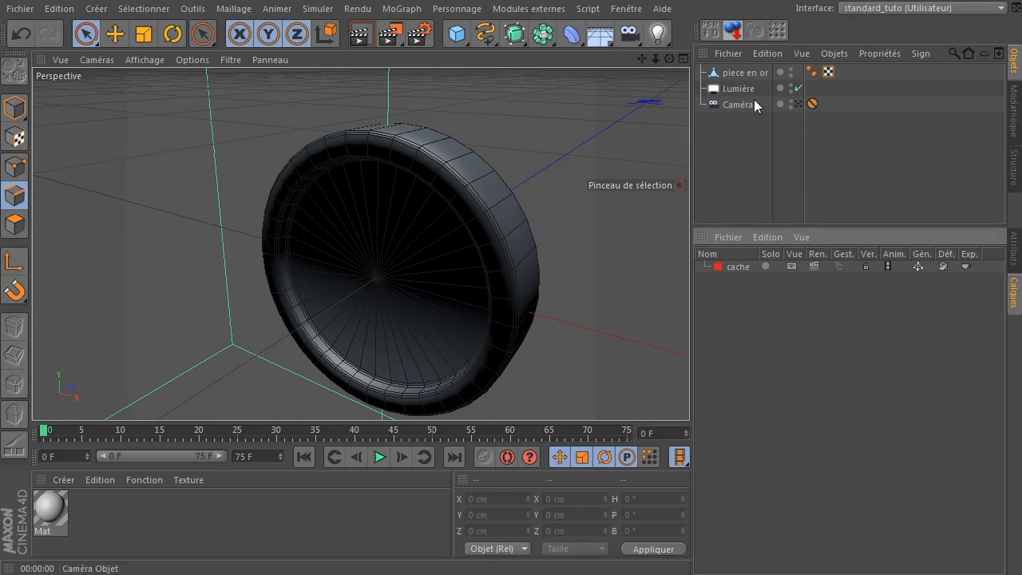
Set the new material's colour to golden yellow (R 255, V 187, B 15) and apply it to the piece en or object.
left_click(1014, 248)
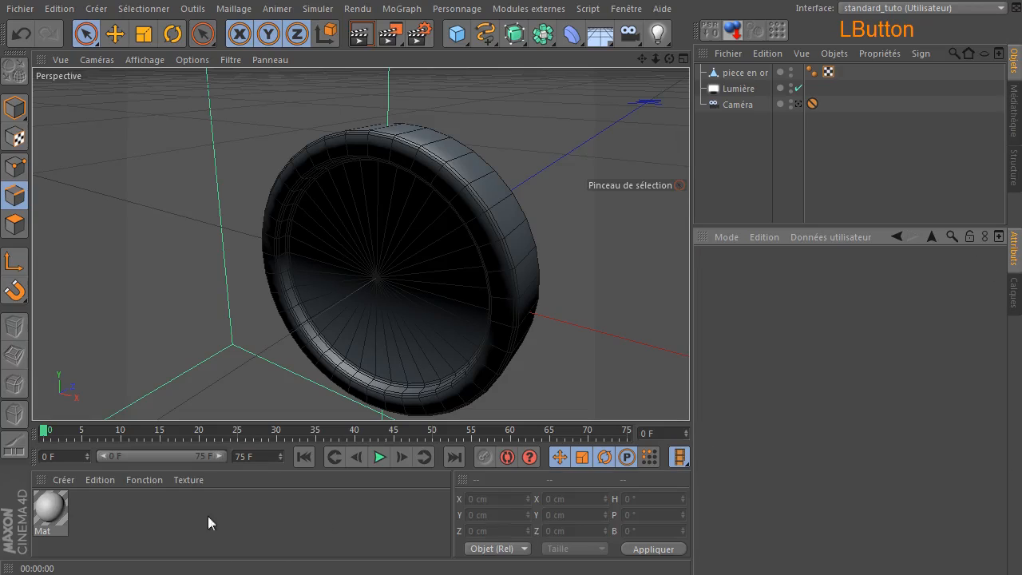
double_click(50, 508)
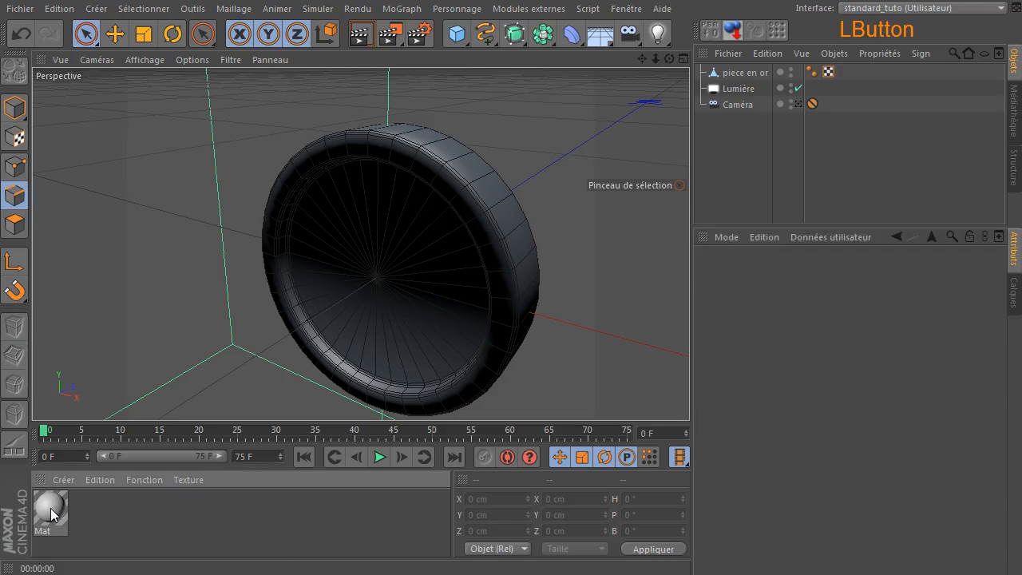
left_click_drag(427, 110, 677, 147)
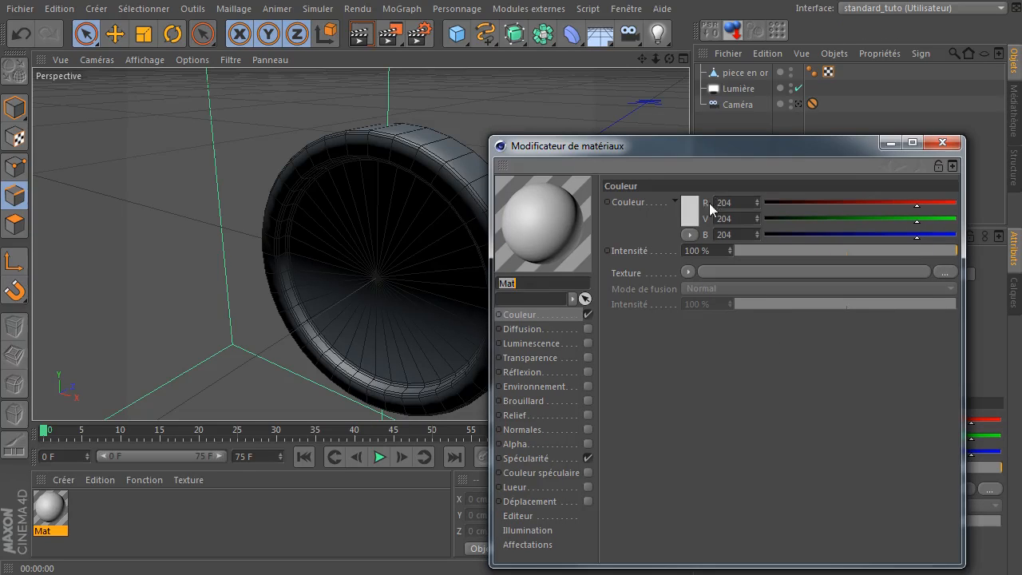
left_click(689, 210)
left_click(657, 149)
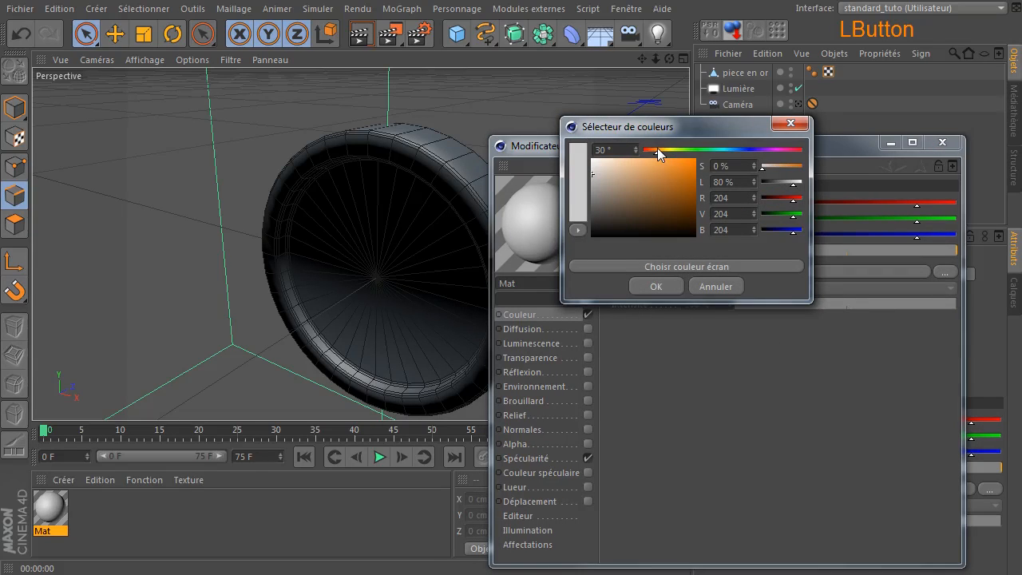
left_click_drag(647, 167, 692, 167)
left_click(654, 150)
left_click(661, 151)
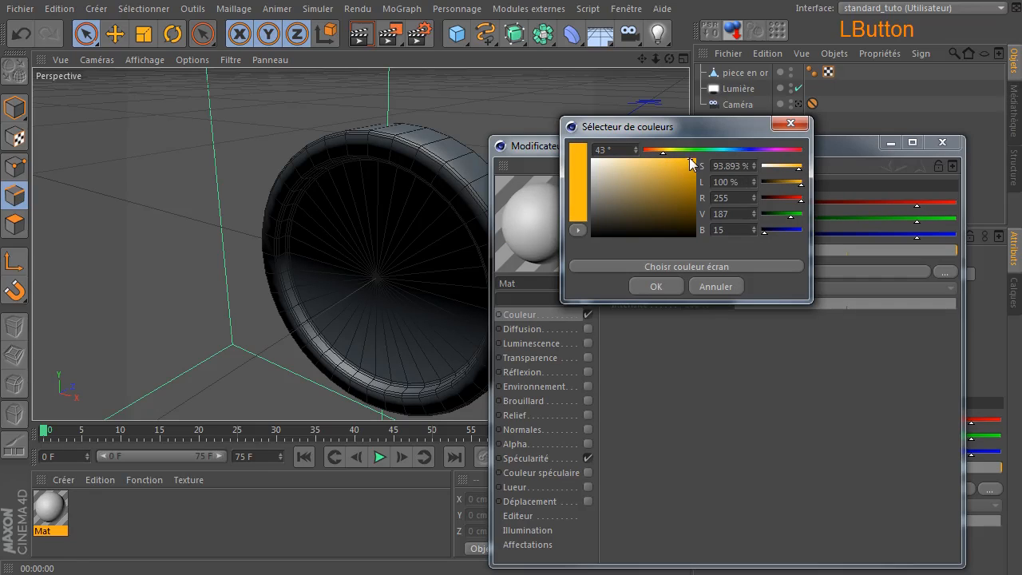
left_click(659, 285)
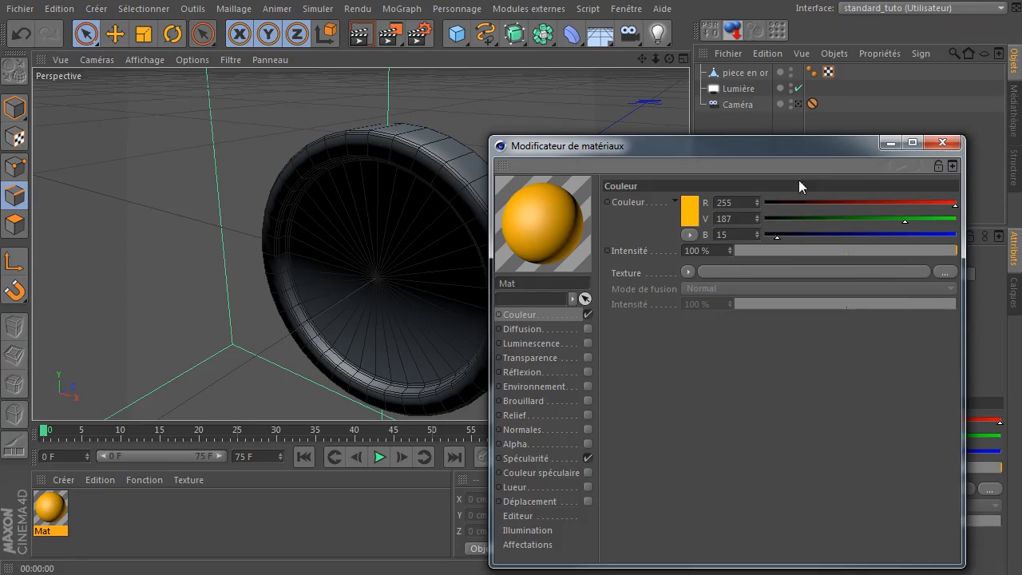
left_click(942, 142)
left_click_drag(51, 509, 741, 75)
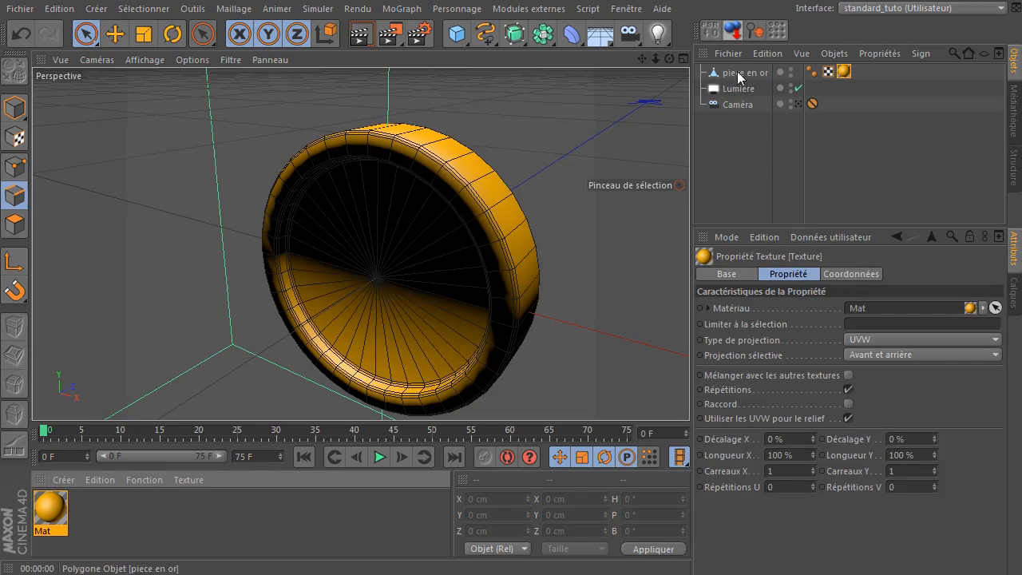
Make the cache layer's objects visible again in both the object manager and the viewport.
left_click(1012, 308)
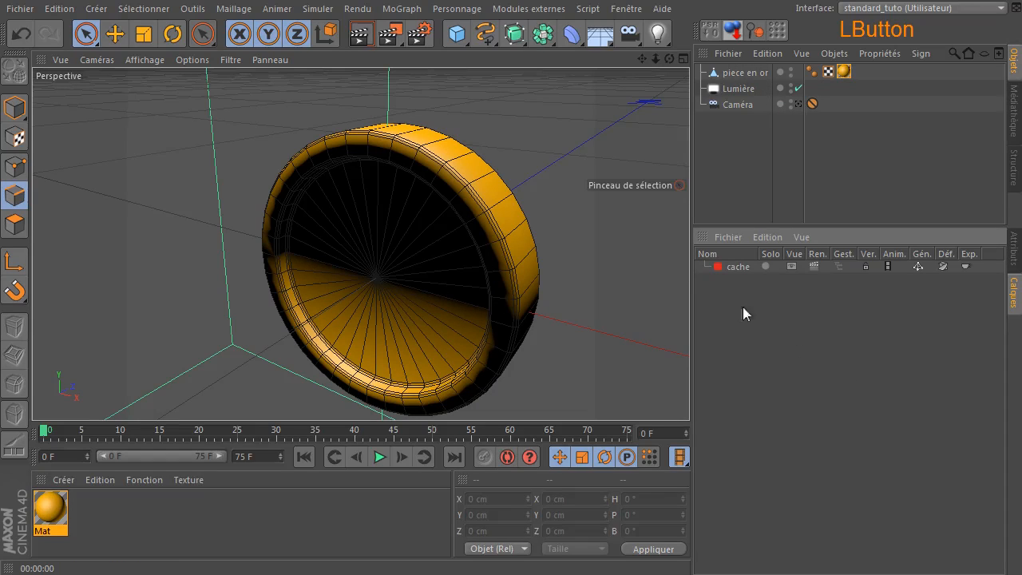
left_click(838, 265)
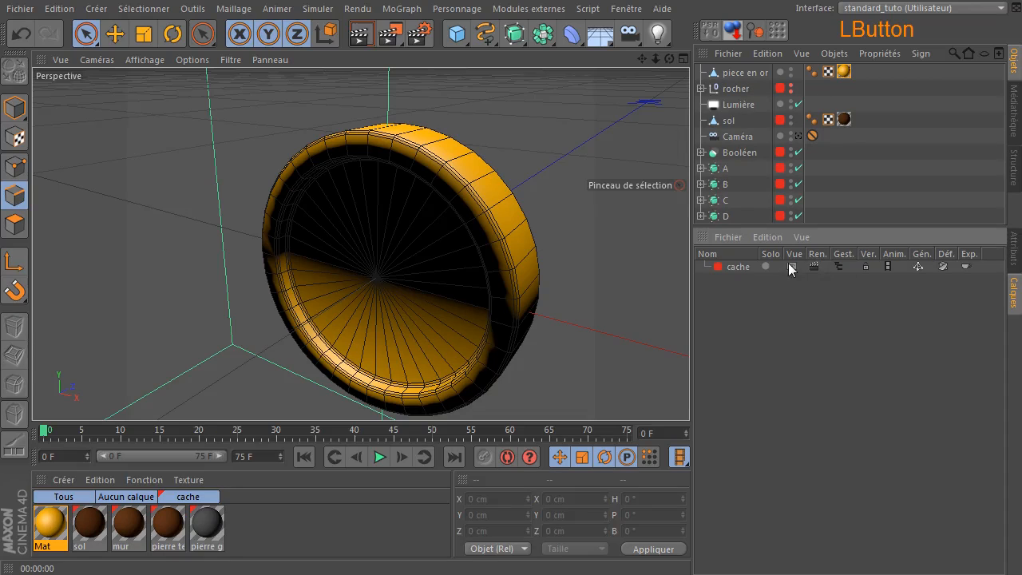
left_click(791, 266)
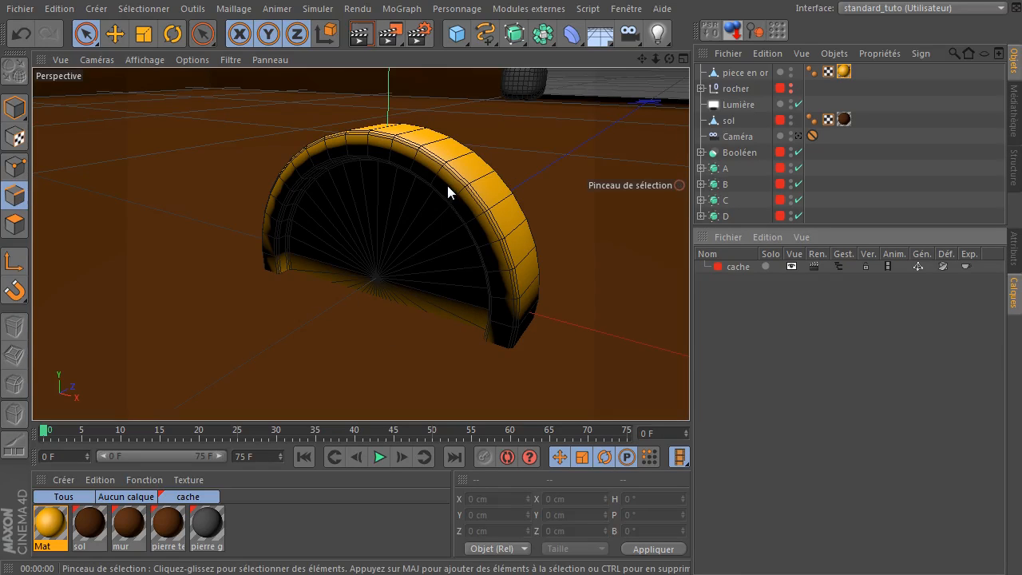
scroll(423, 229, "down", 12)
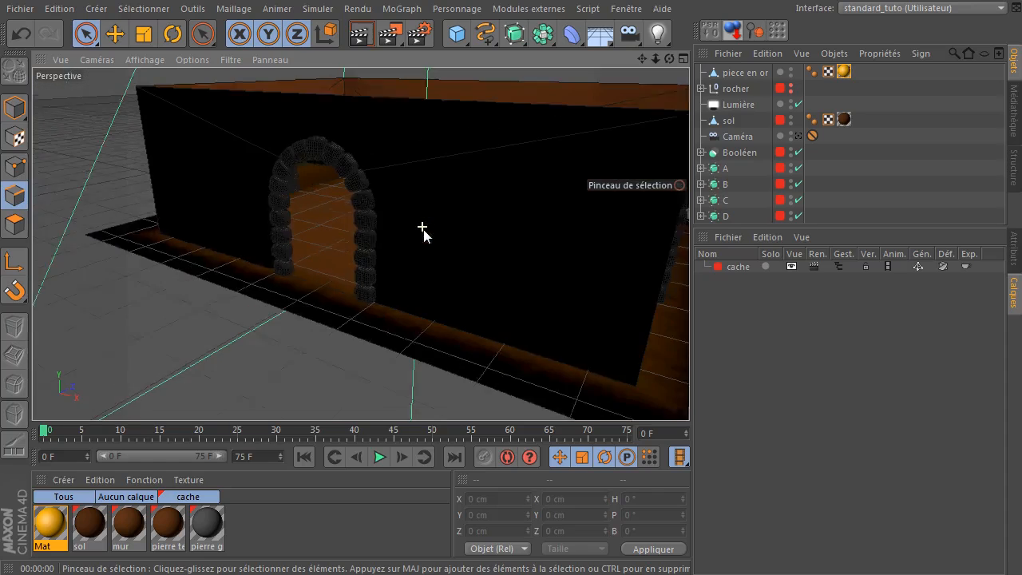
left_click(1014, 257)
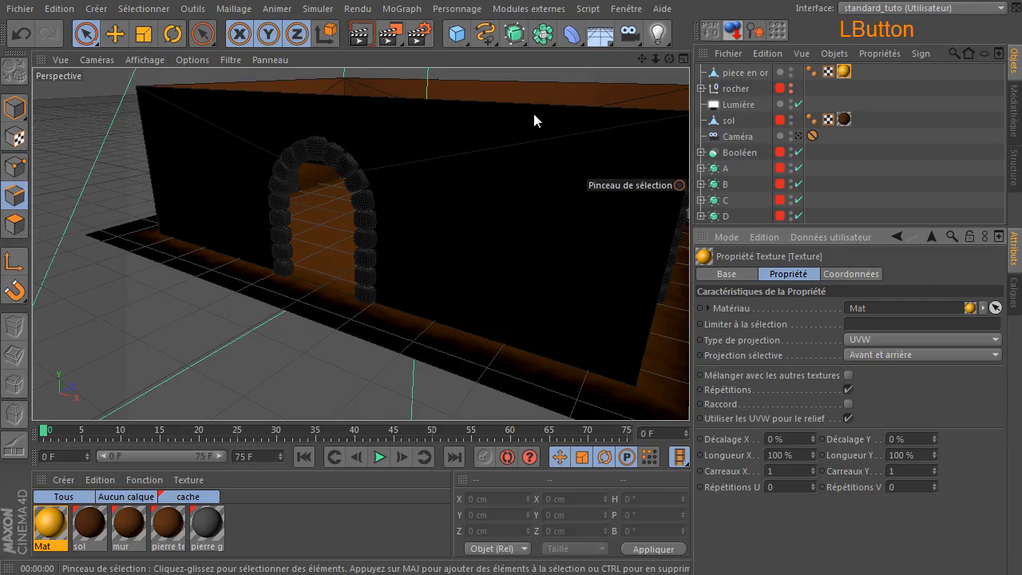
In object mode, raise the coin above the floor to about Y 47.5 cm using the front view, and deselect it.
scroll(433, 165, "down", 5)
scroll(433, 166, "down", 2)
left_click_drag(669, 60, 399, 188)
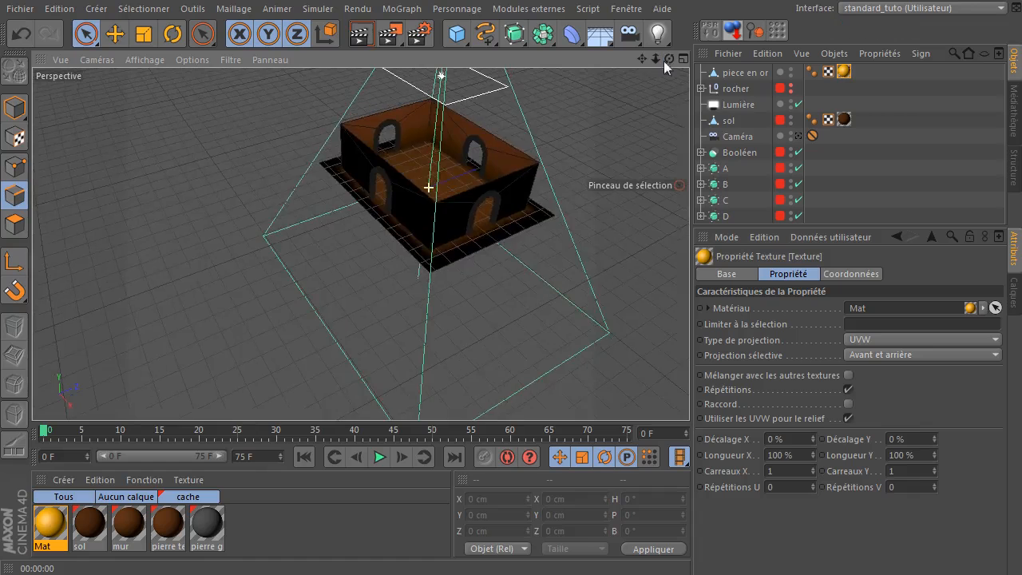
left_click(114, 34)
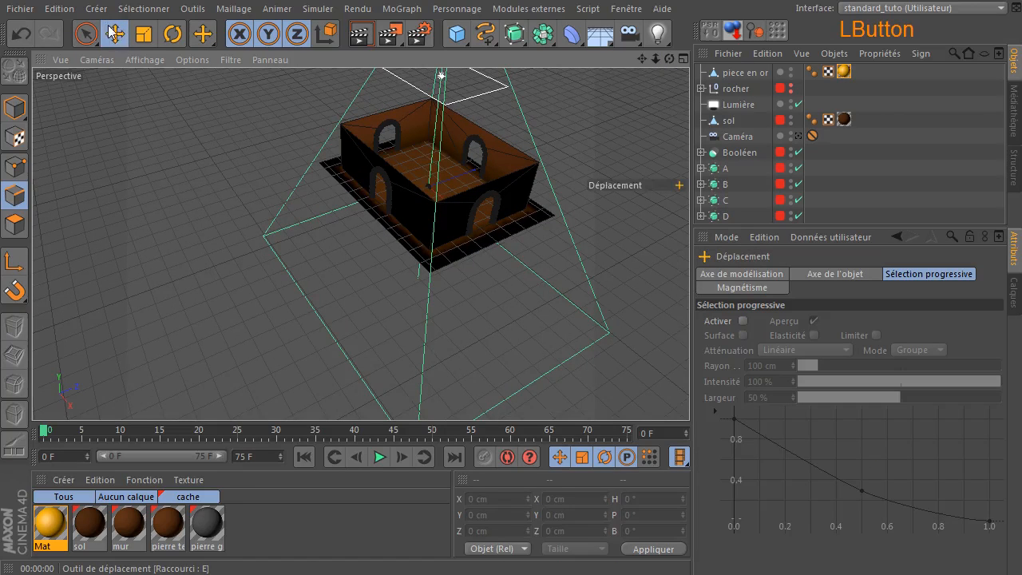
left_click(11, 112)
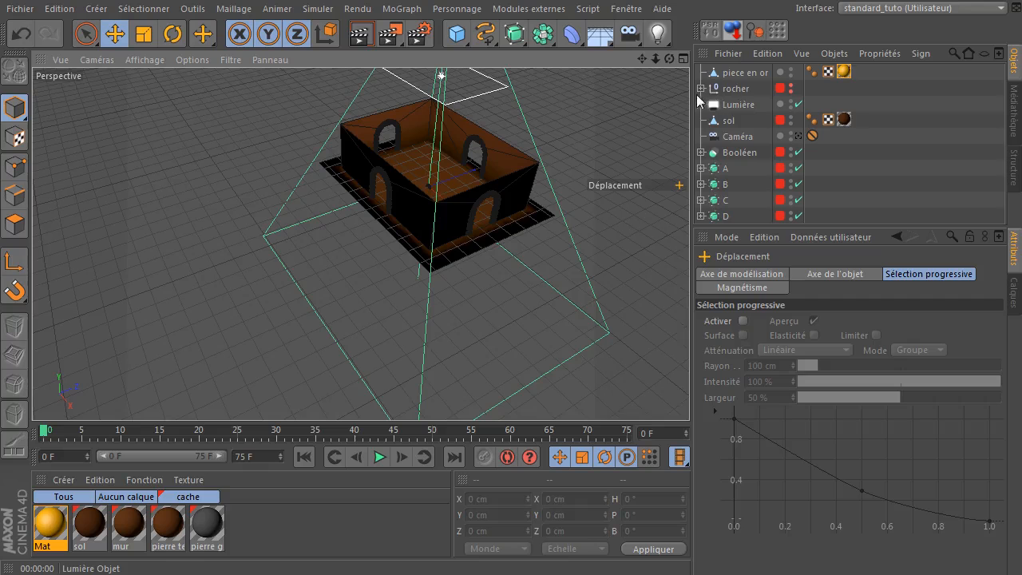
left_click(746, 74)
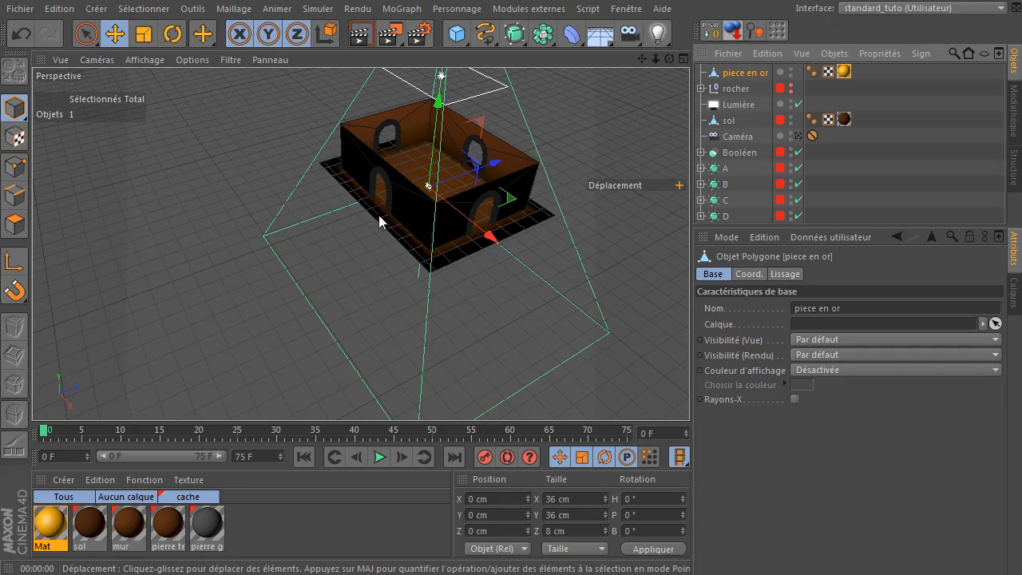
middle_click(497, 256)
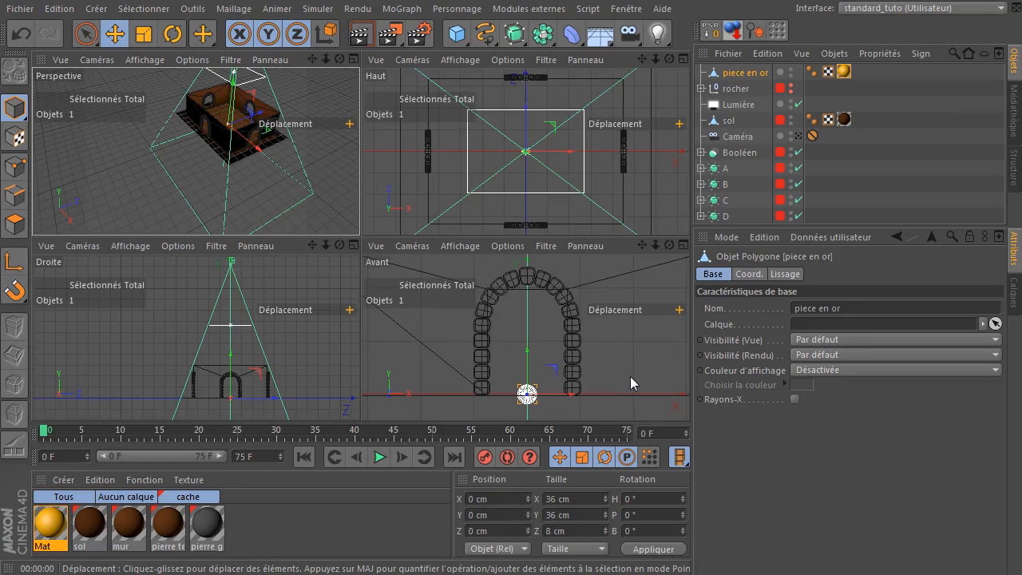
middle_click(524, 391)
left_click_drag(362, 280, 394, 231)
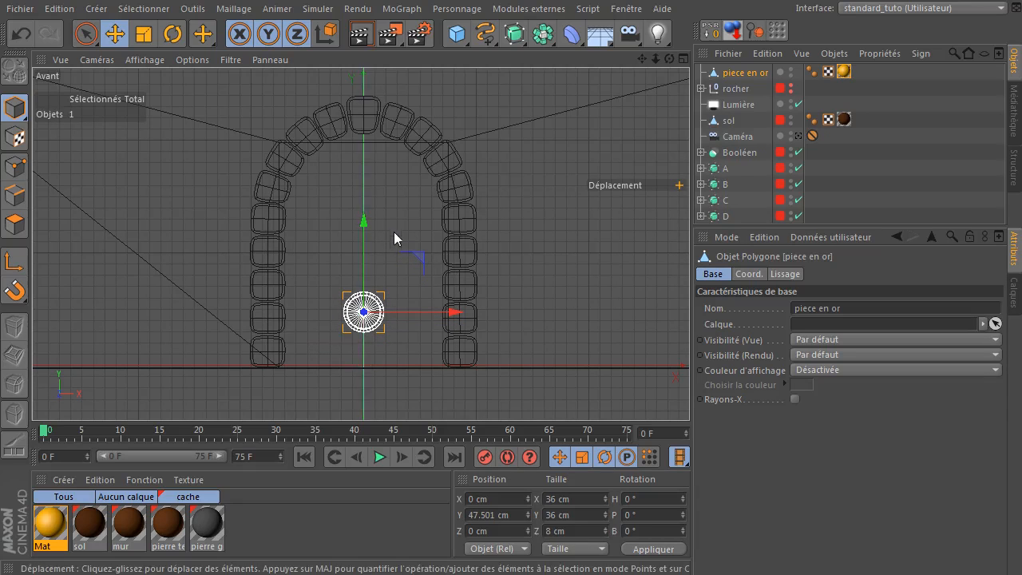
left_click(535, 329)
middle_click(535, 328)
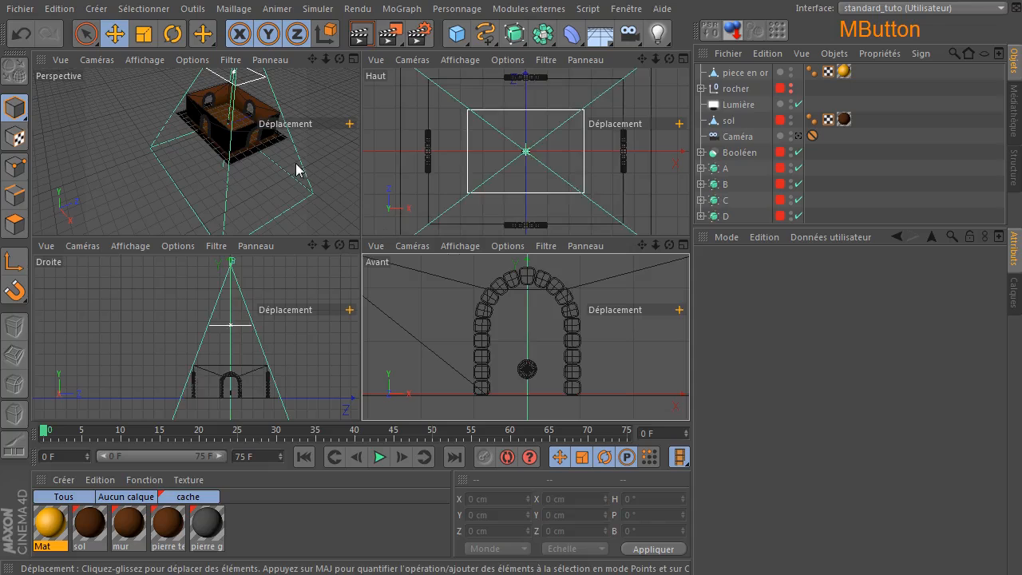
In the top view, move the piece en or object along Z to about 299.5 cm, close to the far arch.
middle_click(533, 166)
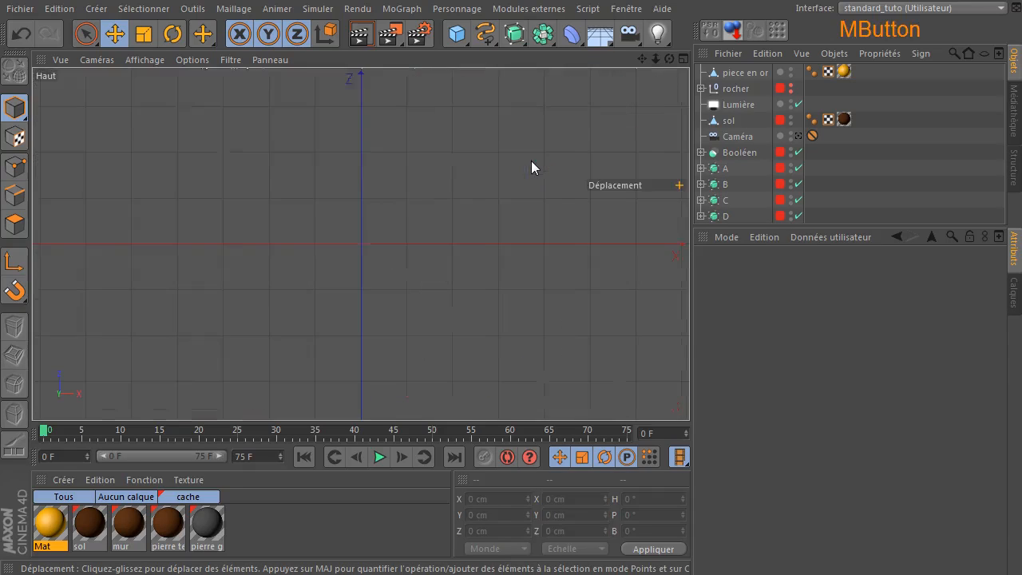
left_click(748, 75)
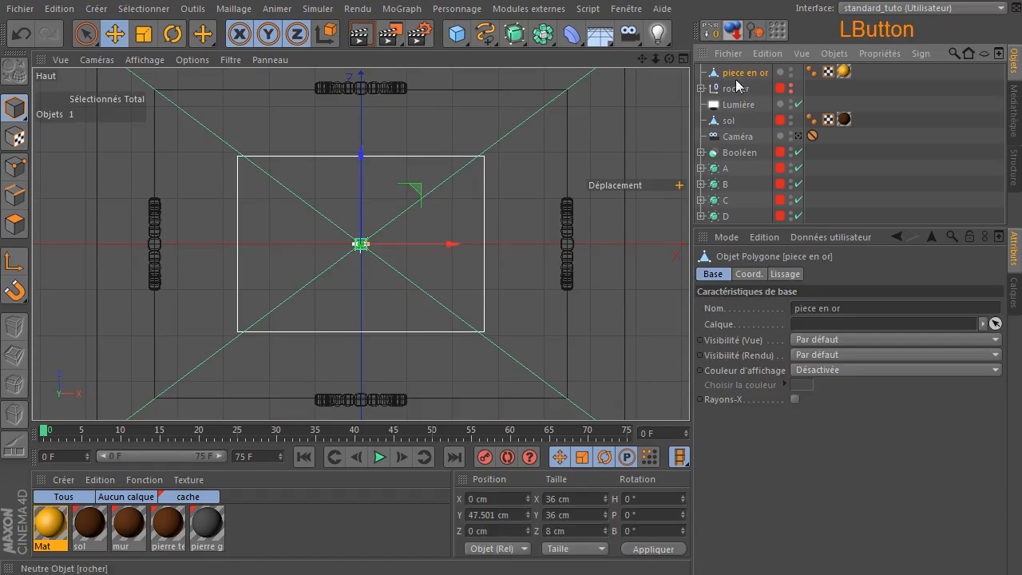
mouse_move(358, 189)
left_mouse_down()
mouse_move(364, 42)
mouse_move(361, 182)
left_mouse_up()
left_click(21, 33)
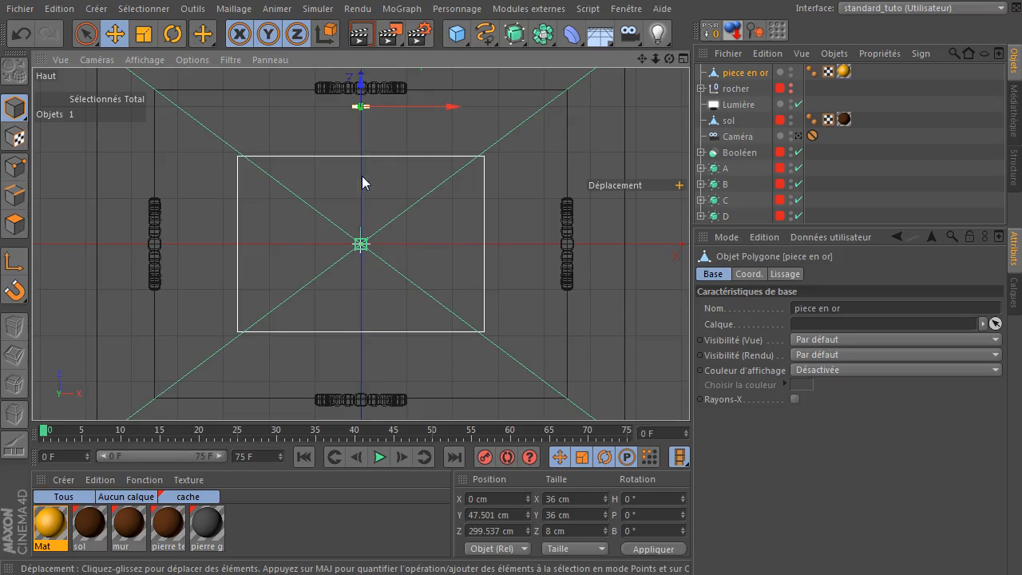
Return to the perspective view, look through the scene camera and render the view to check the coin's placement.
middle_click(433, 260)
middle_click(277, 187)
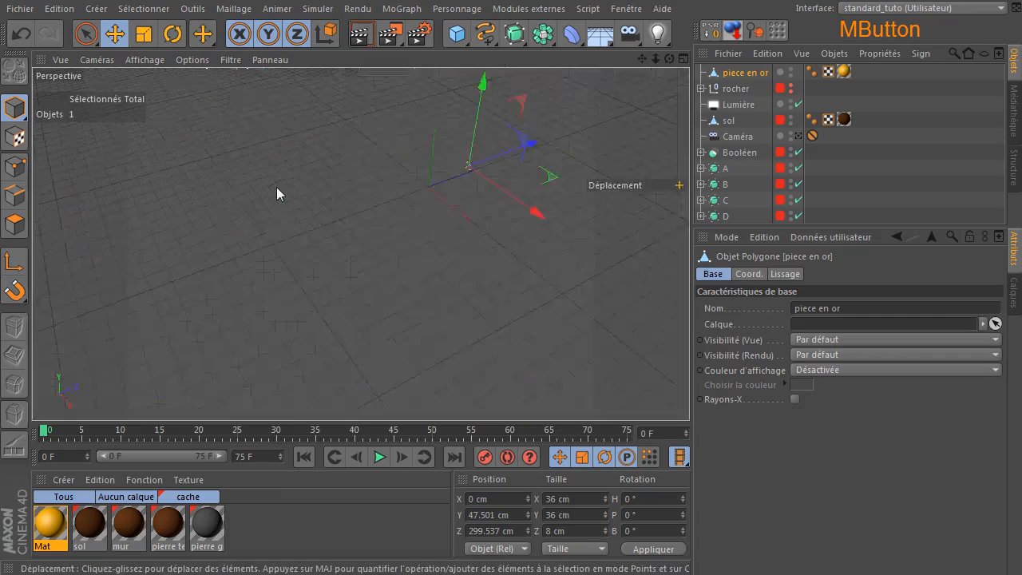
left_click(798, 136)
left_click(361, 34)
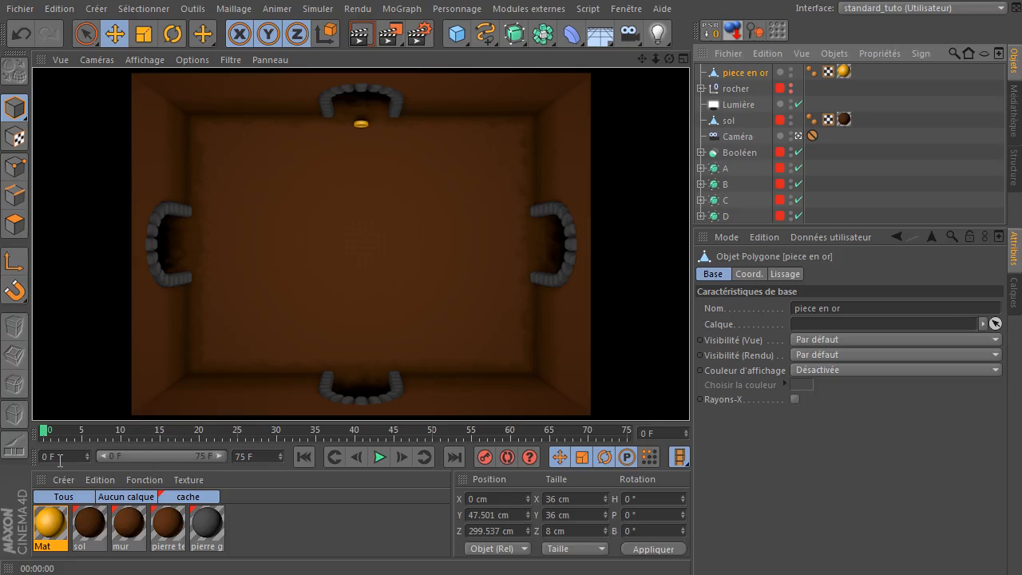
Shorten the timeline's displayed range to frames 0 to 10, trying a shift along the animation and bringing it back to the start.
left_click(269, 457)
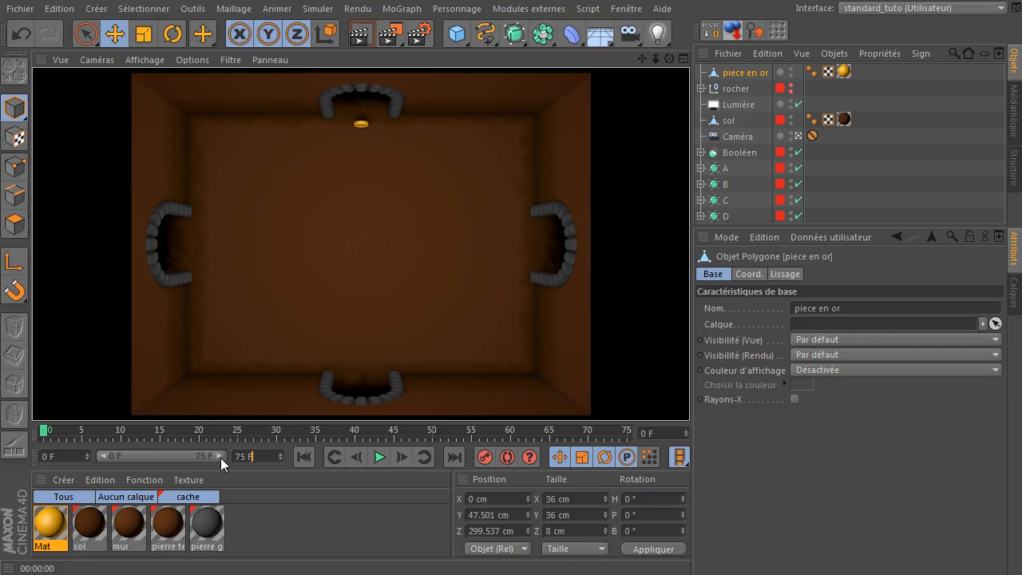
left_click_drag(220, 455, 131, 459)
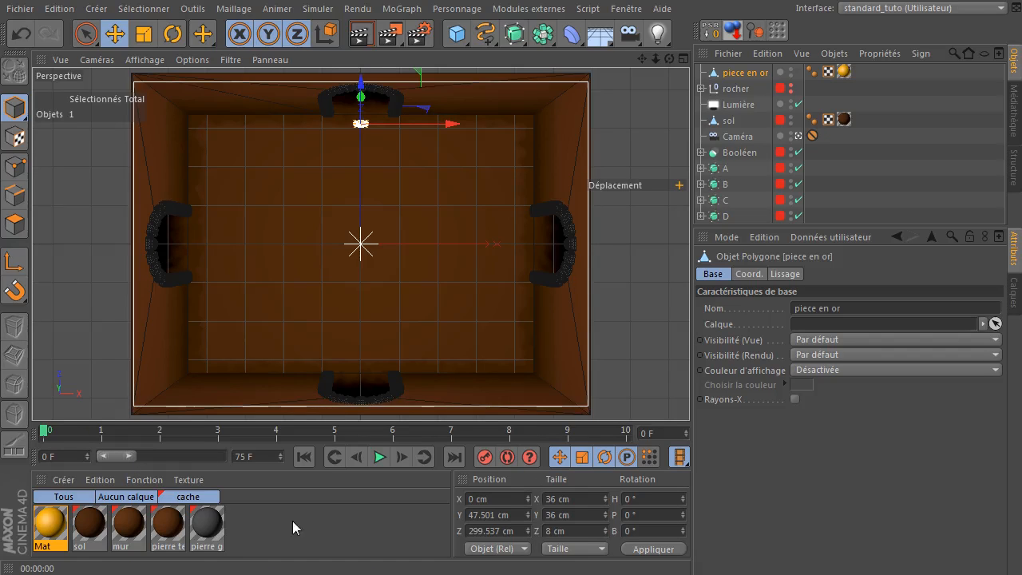
left_click_drag(114, 454, 173, 451)
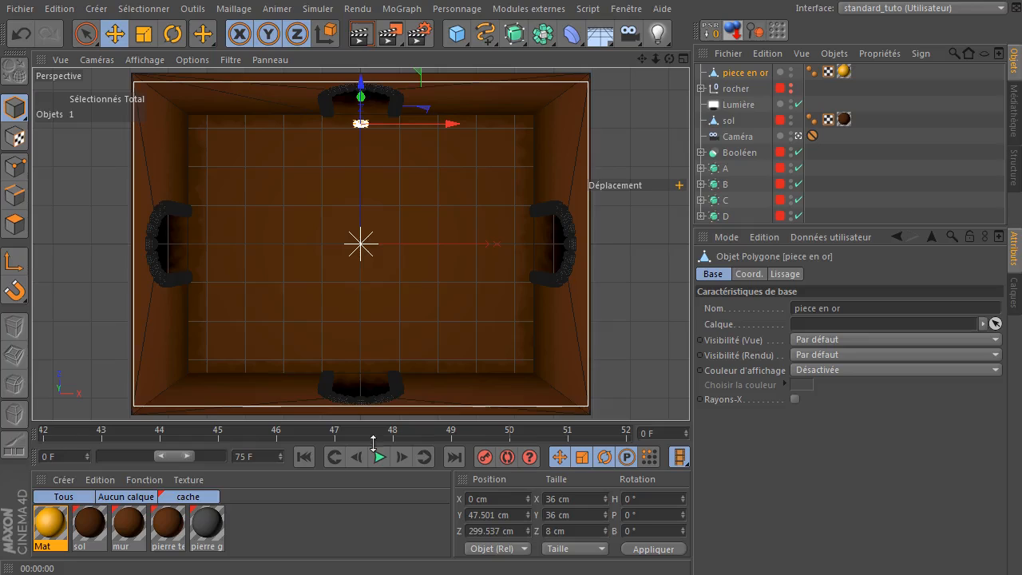
left_click_drag(173, 453, 72, 462)
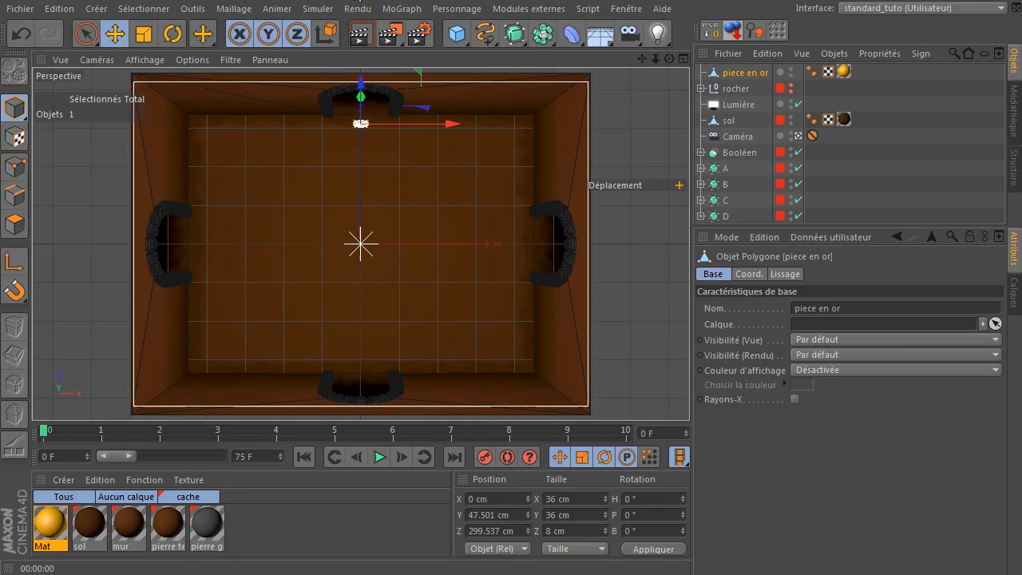
Add a MoGraph Effecteur Temps and make it a child of the piece en or object.
left_click(402, 8)
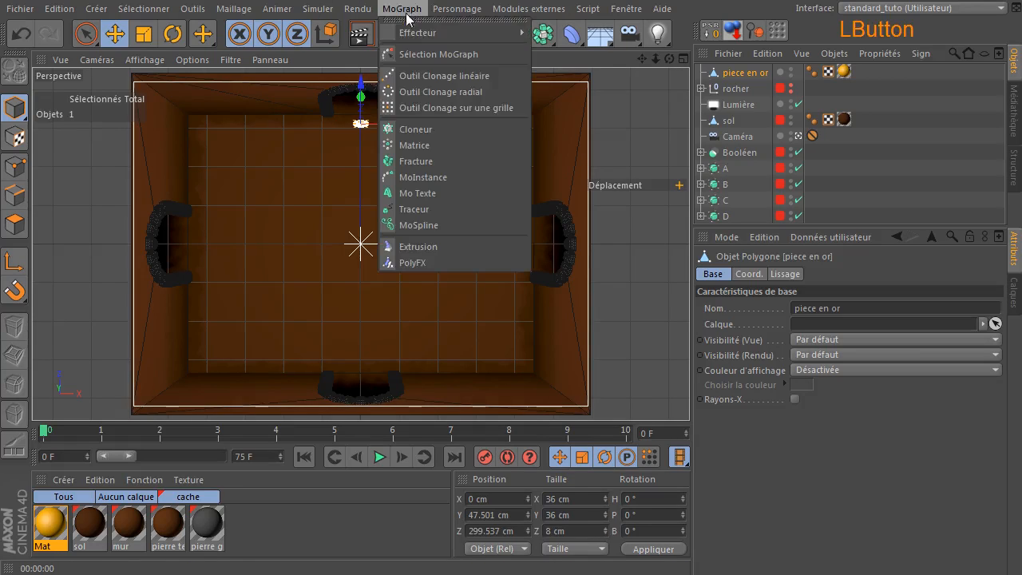
mouse_move(411, 33)
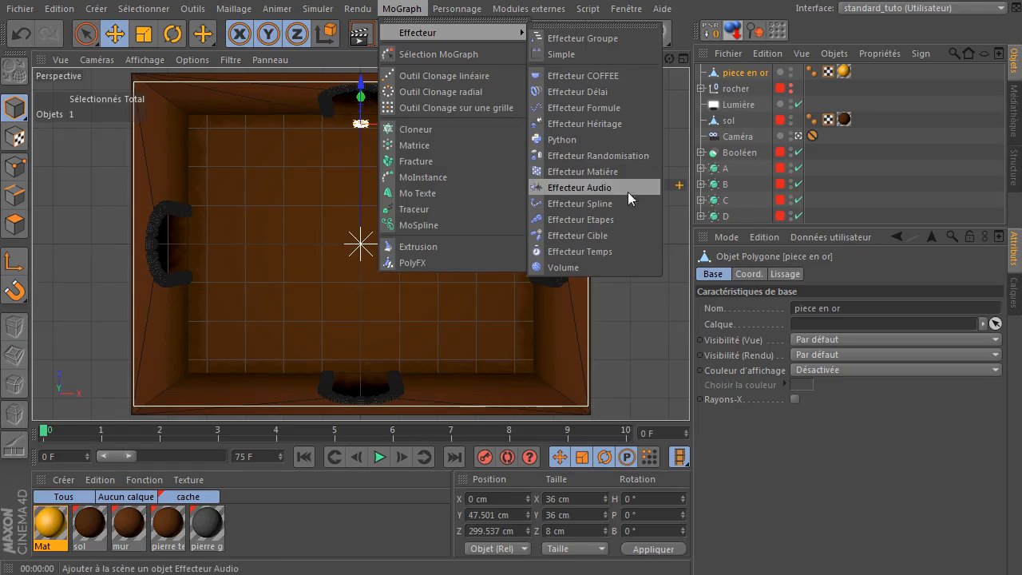
left_click(612, 253)
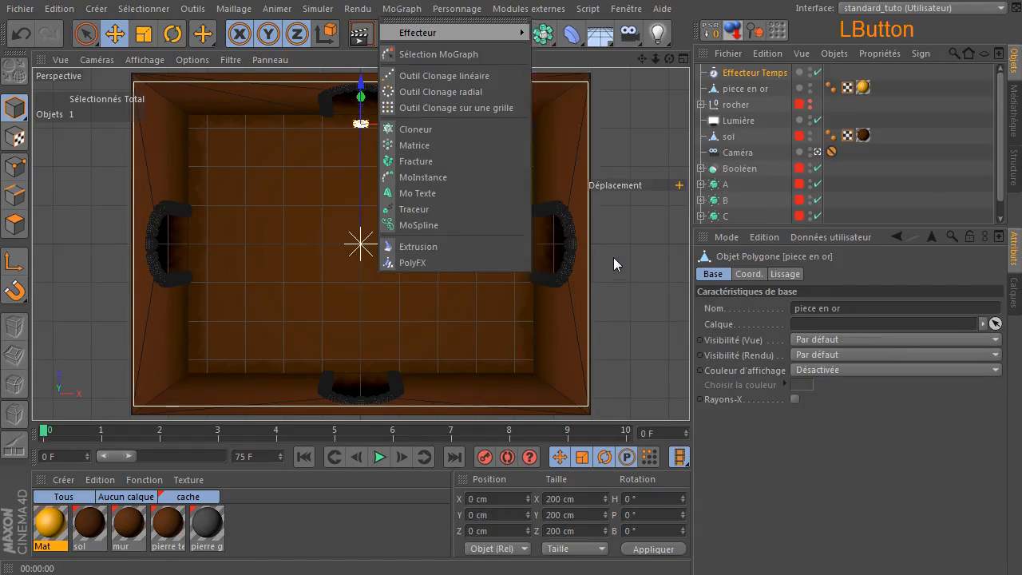
mouse_move(767, 74)
left_mouse_down()
mouse_move(763, 100)
mouse_move(765, 89)
left_mouse_up()
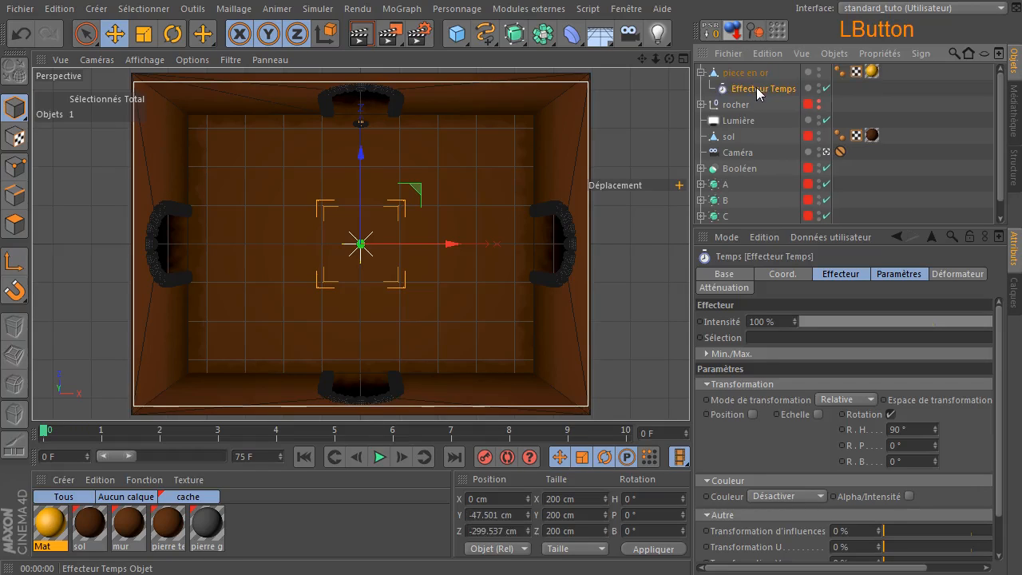
Set the Effecteur Temps deformation to Objet and its R.H rotation to 360°.
left_click(958, 274)
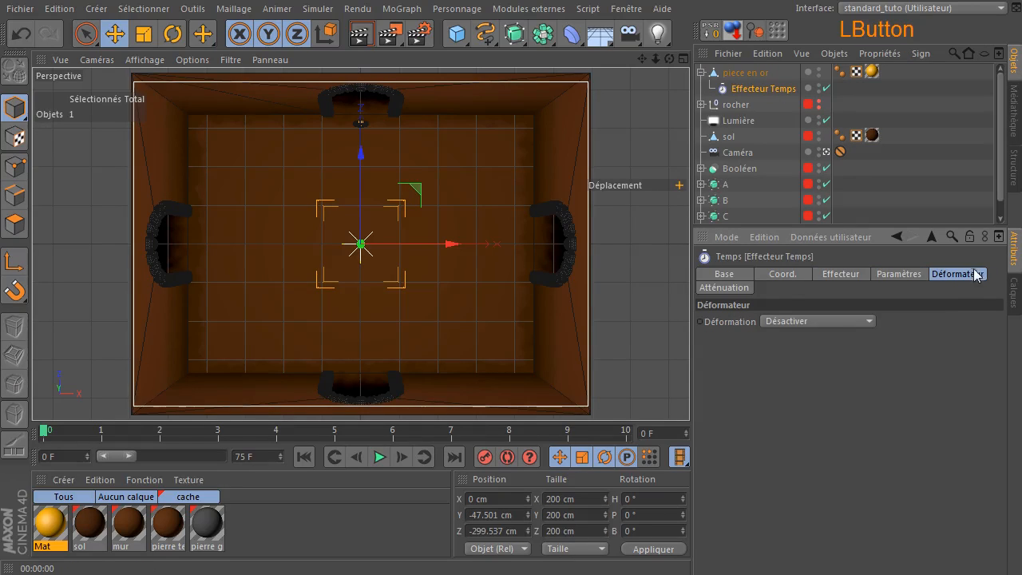
left_click(829, 320)
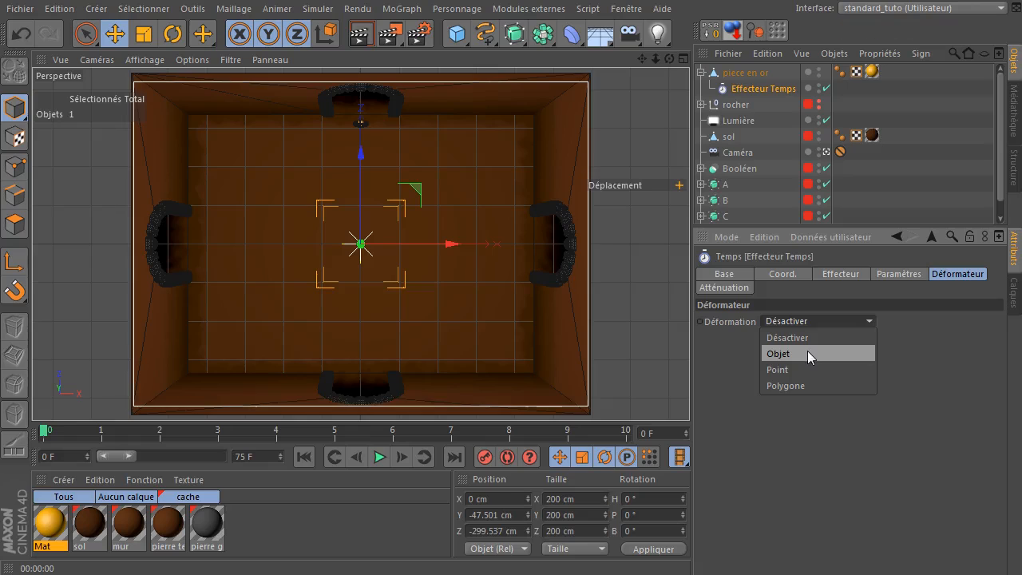
left_click(807, 352)
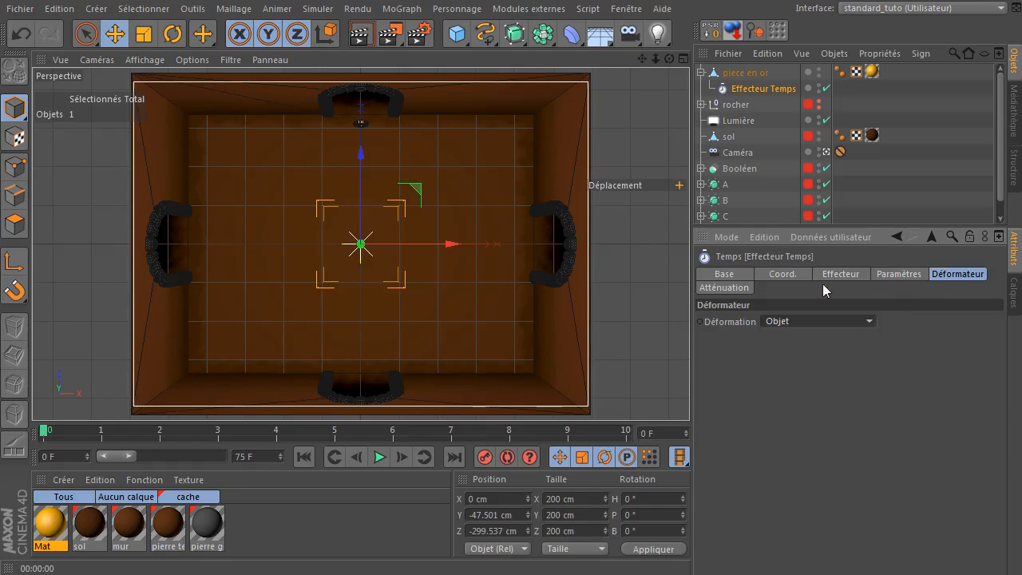
left_click(883, 274)
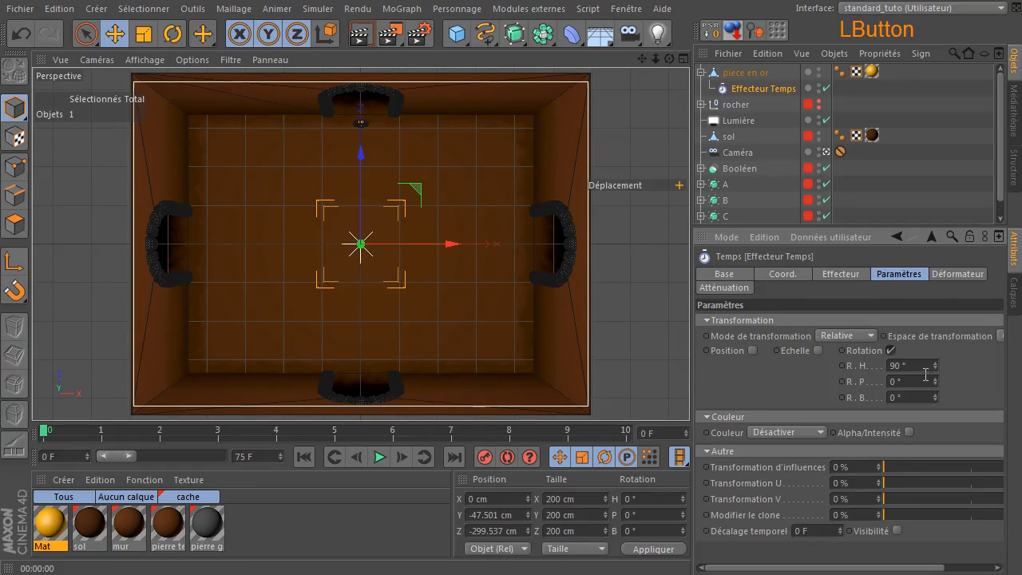
left_click(898, 365)
type("360")
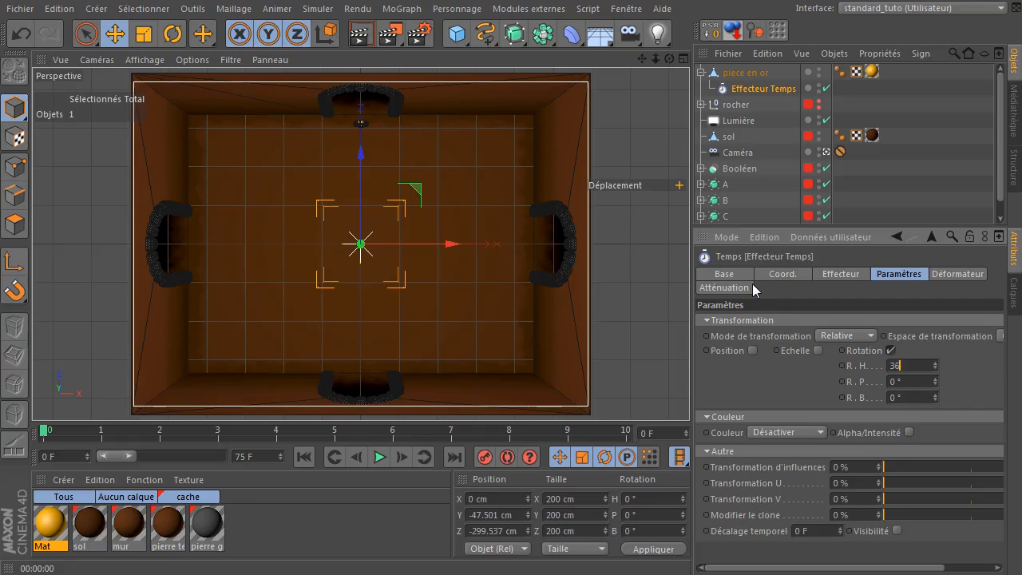
left_click(844, 302)
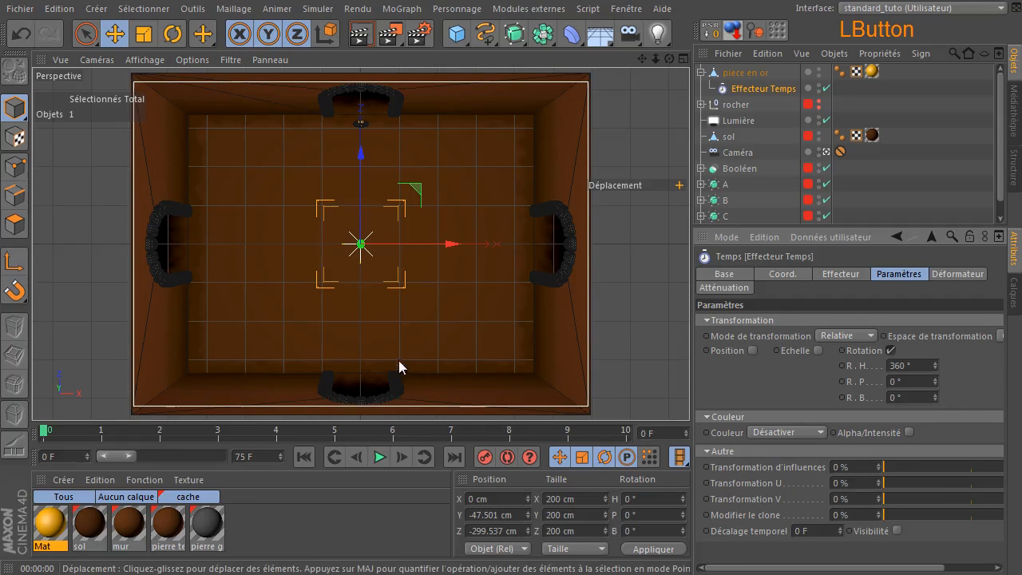
Deselect everything and set the perspective view's shading to Ombrage rapide, after trying Ombrage constant with and without lines.
left_click(641, 127)
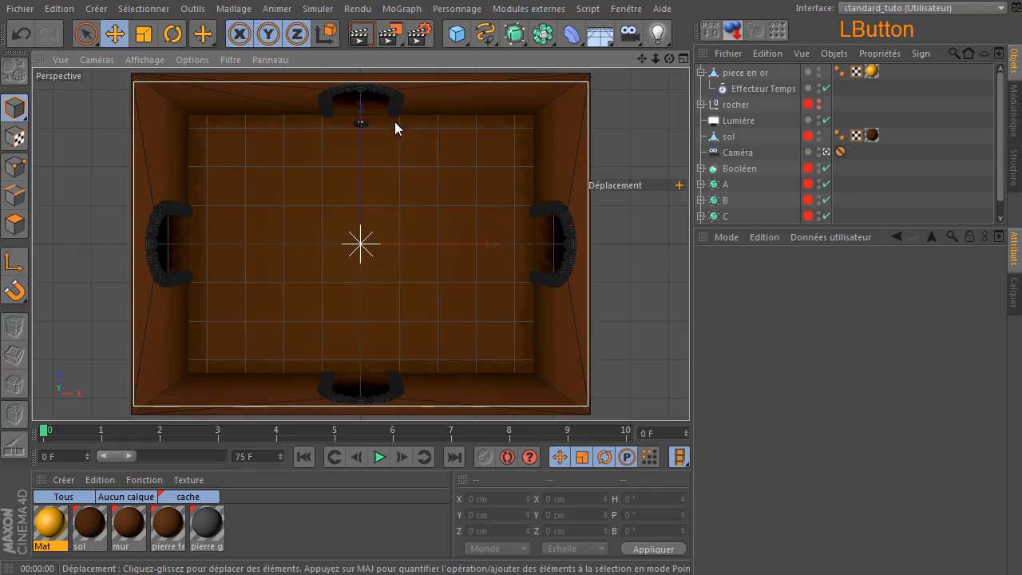
left_click(128, 60)
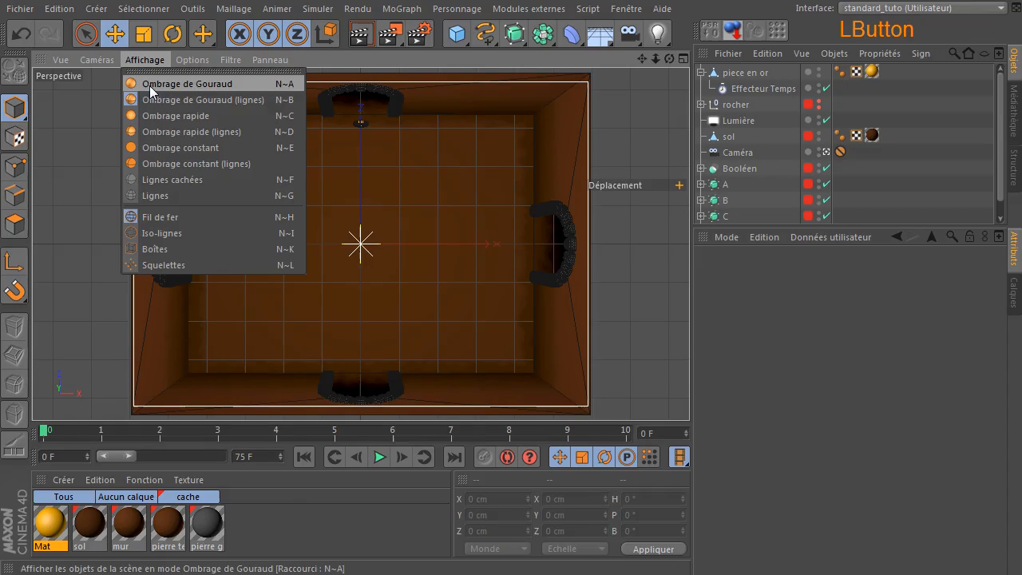
left_click(161, 164)
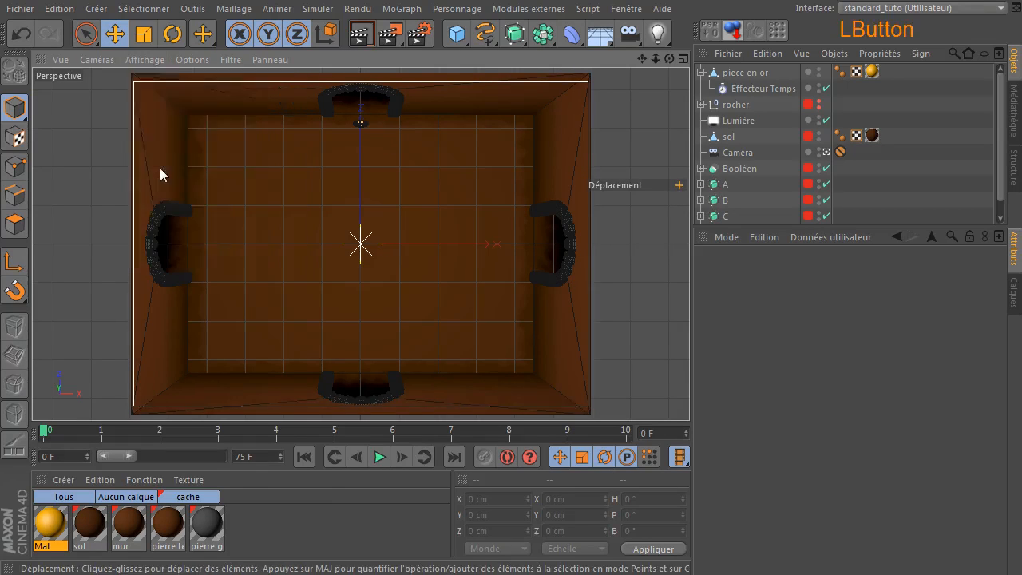
left_click(173, 60)
mouse_move(144, 60)
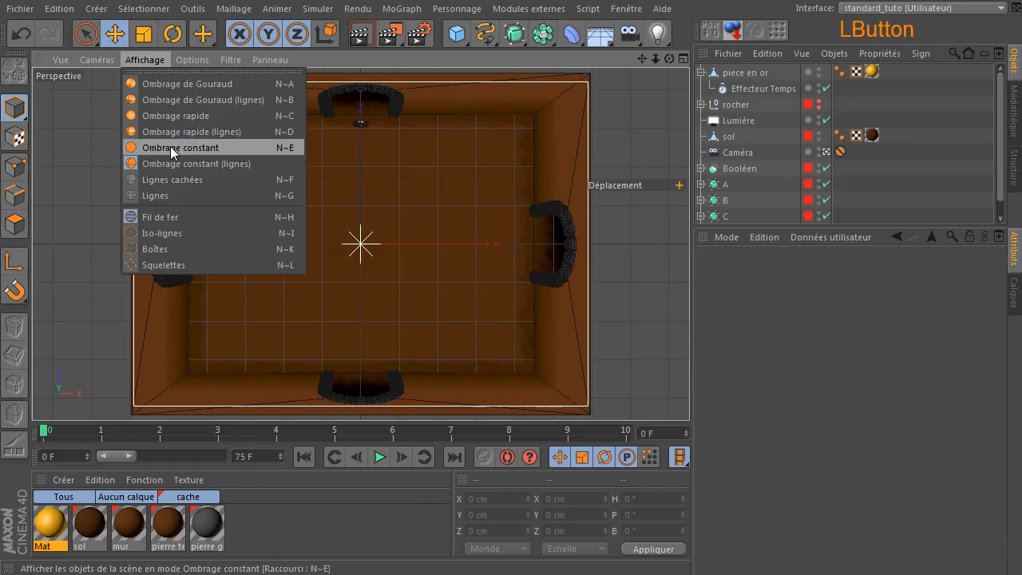
left_click(170, 146)
left_click(160, 59)
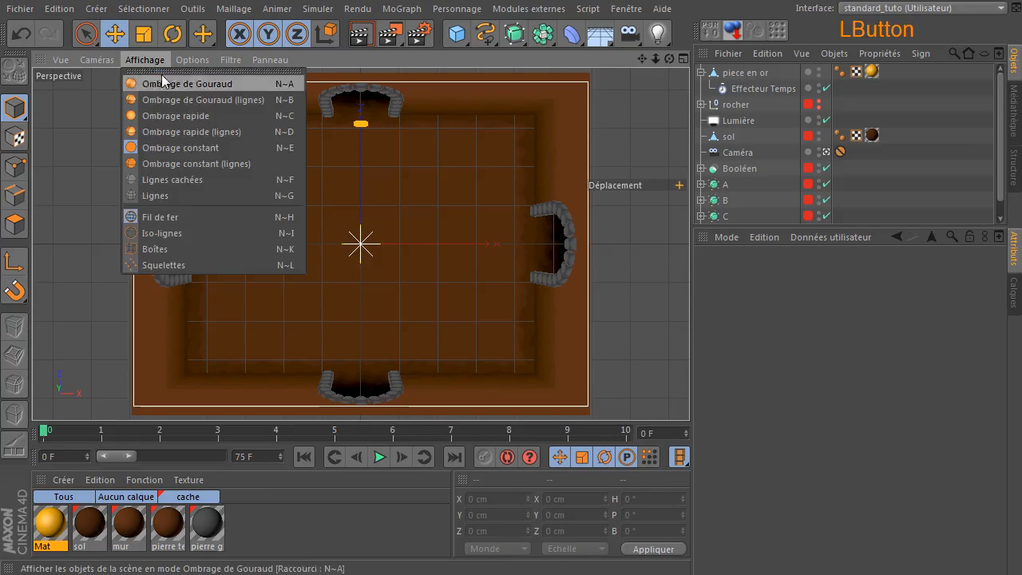
left_click(164, 118)
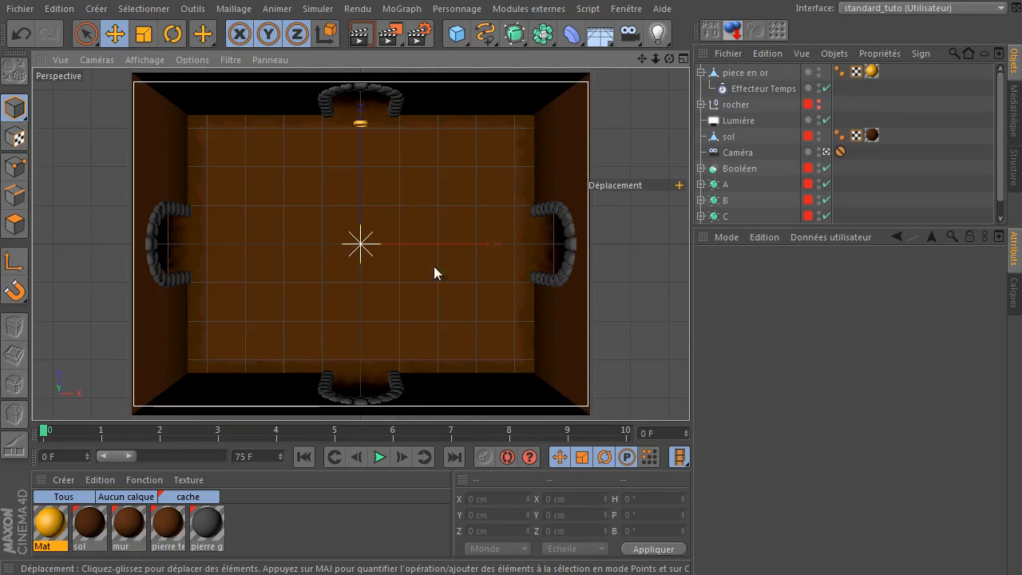
Play the animation to preview the coin's spin, stop it and return to the first frame.
left_click(381, 457)
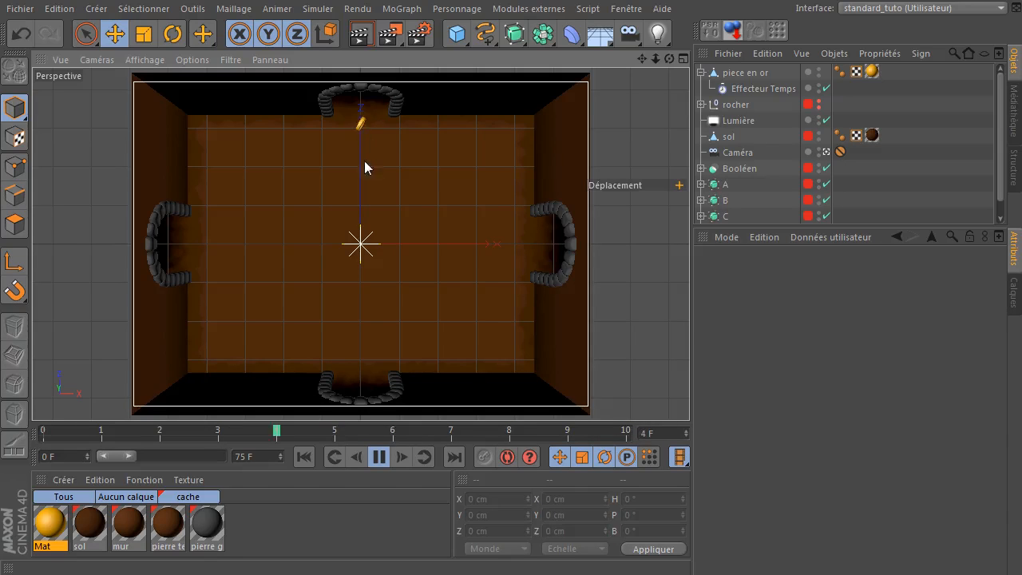
left_click(377, 456)
left_click(309, 455)
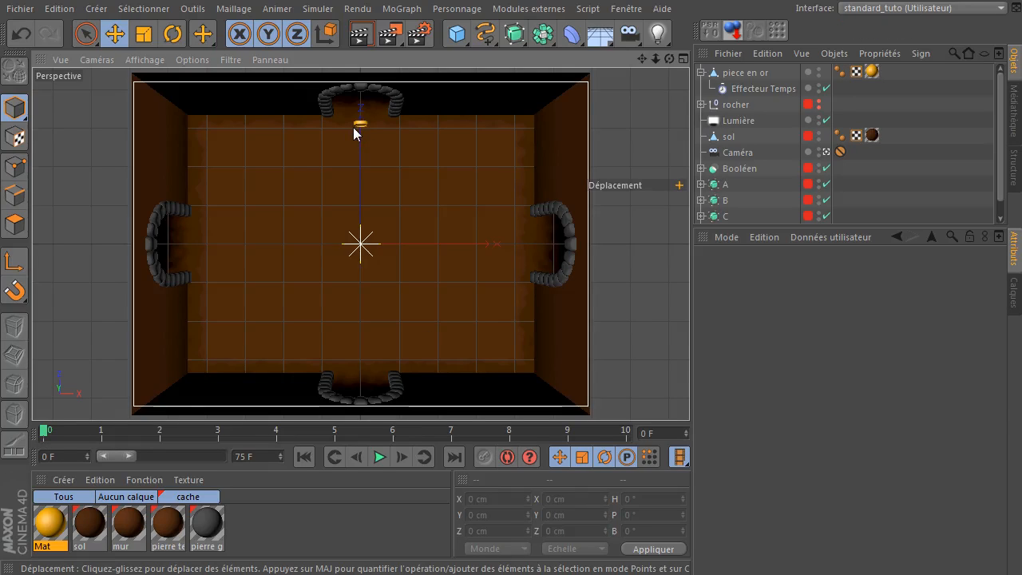
Step through the coin's rotation one frame at a time up to frame 10 and return to frame 0.
left_click(401, 457)
left_click(400, 456)
left_click(400, 457)
left_click(400, 457)
left_click(400, 456)
left_click(400, 457)
left_click(400, 457)
left_click(400, 457)
left_click(400, 457)
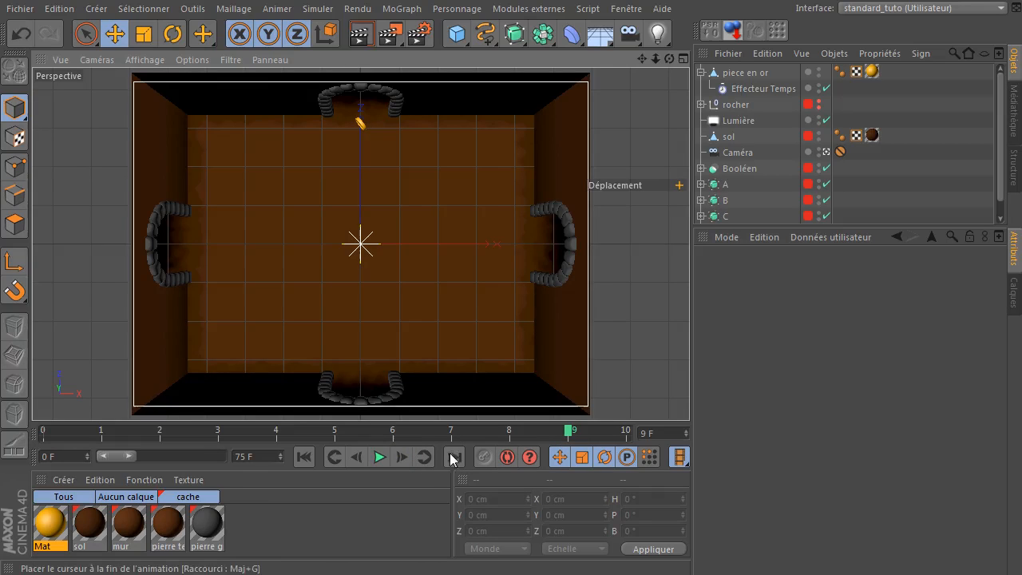
left_click(402, 457)
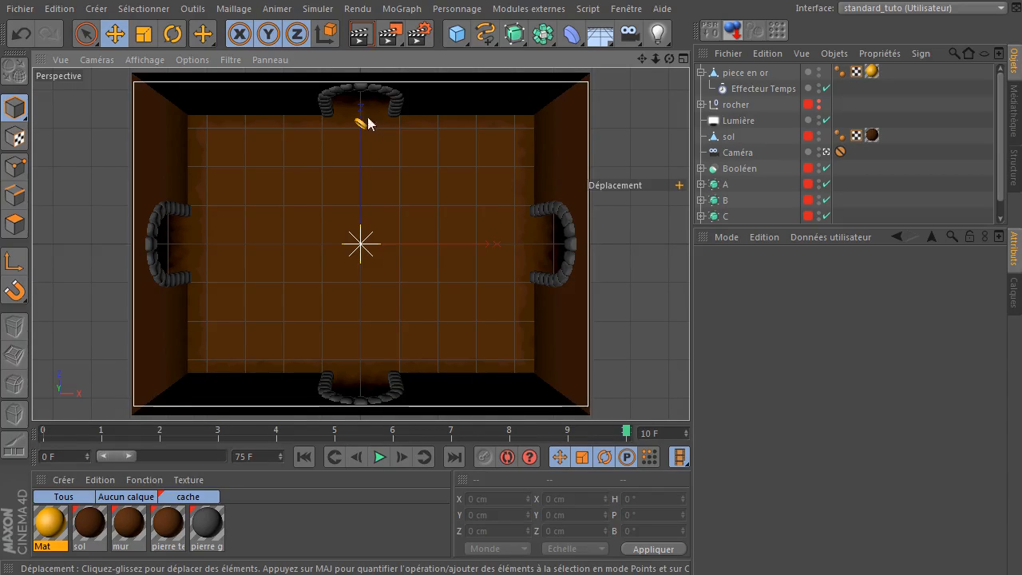
left_click(335, 456)
Delete the Effecteur Temps from under the piece en or object.
left_click(755, 88)
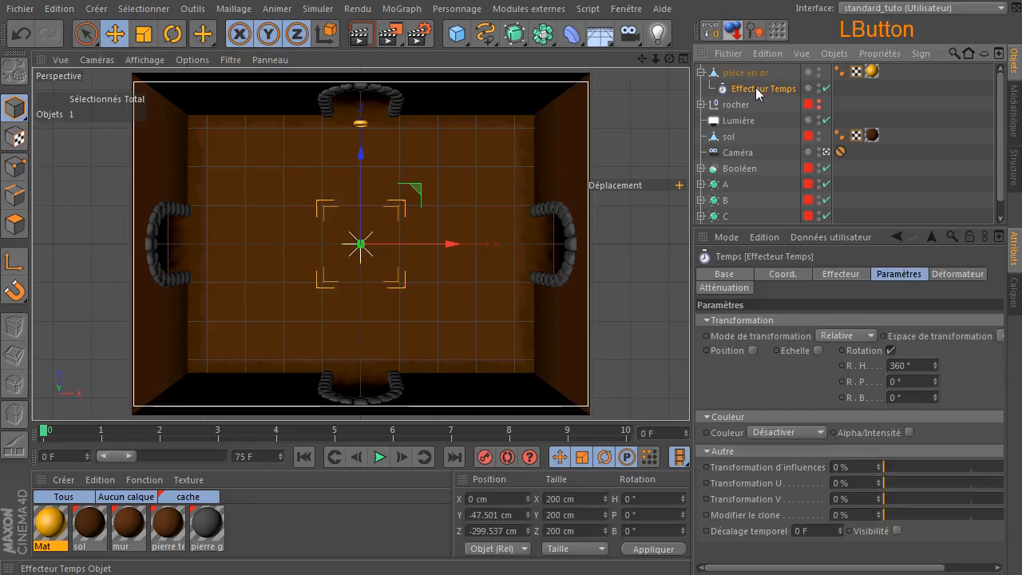
key("Delete")
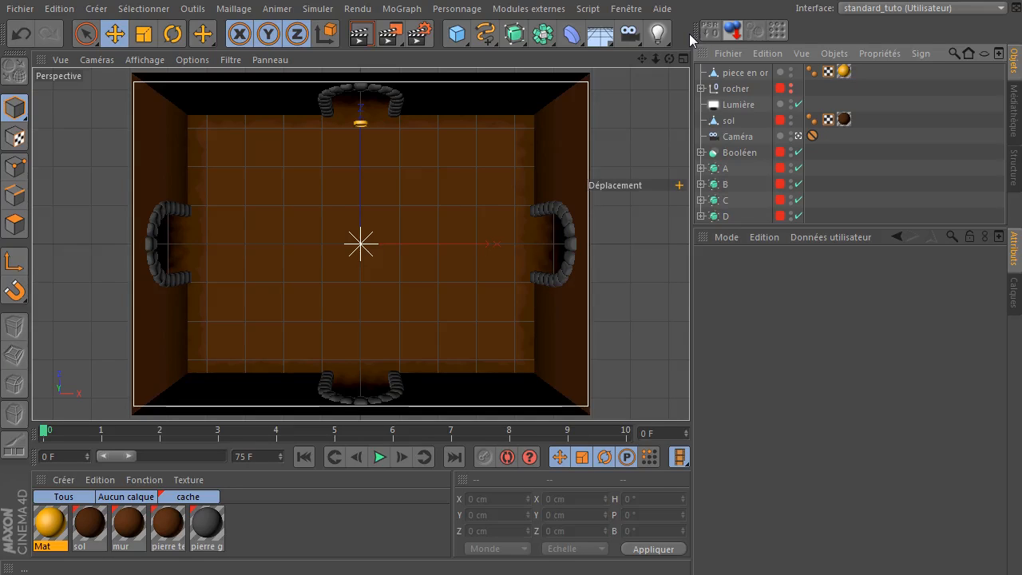
Select the piece en or object and limit keyframe recording to rotation by disabling parameter, position and scale recording.
left_click(734, 72)
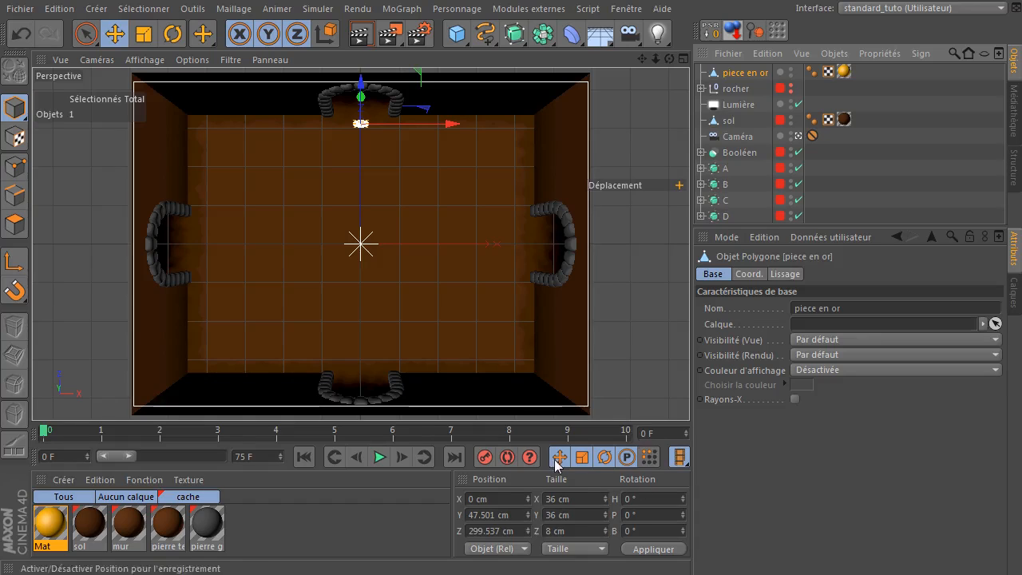
left_click(627, 457)
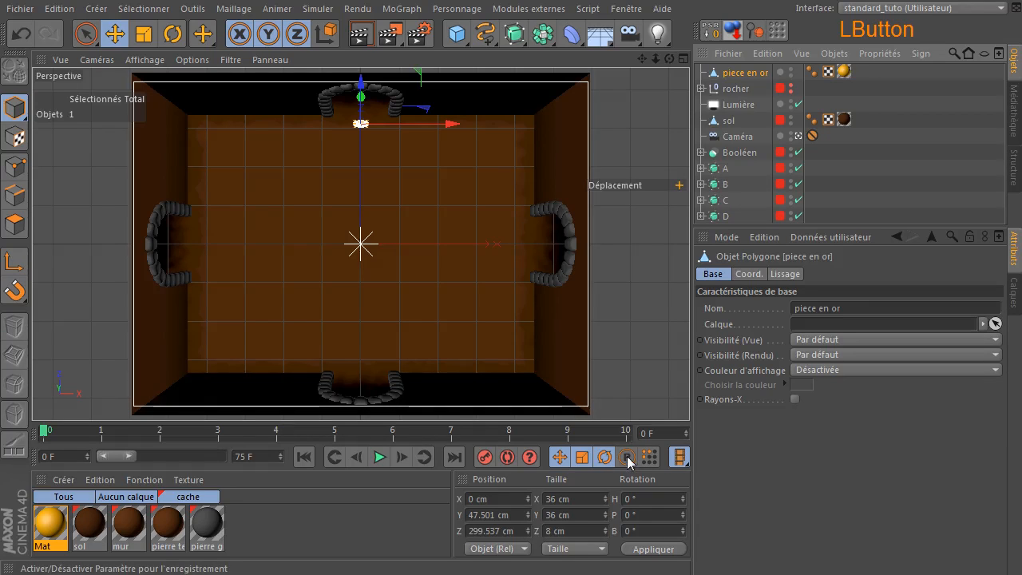
left_click(560, 460)
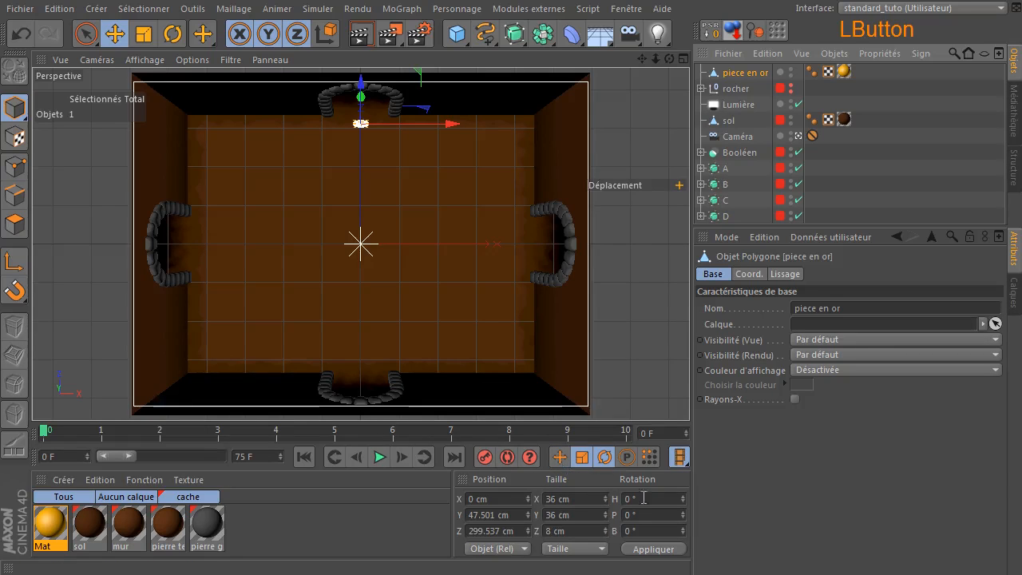
left_click(581, 456)
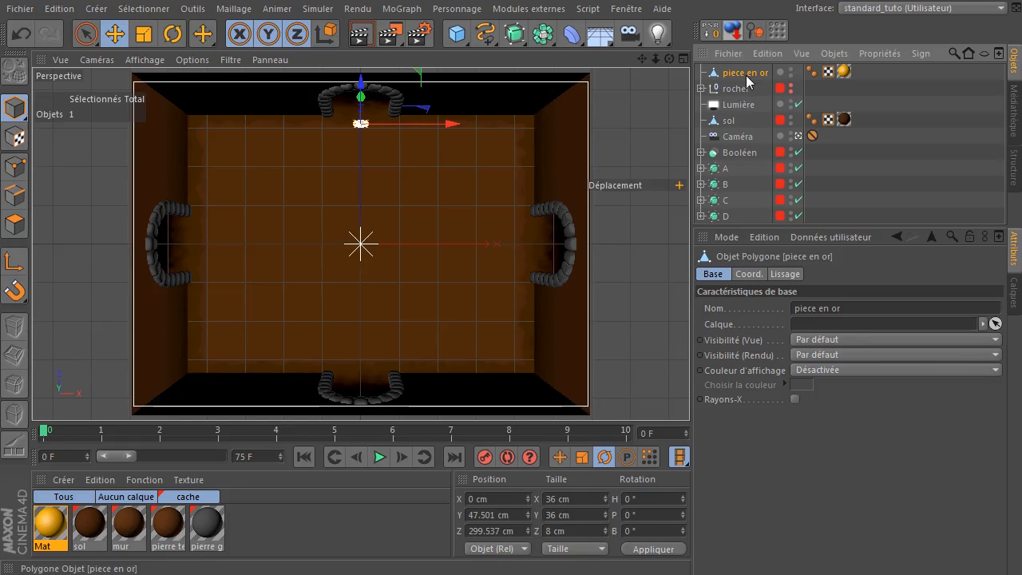
Record a rotation keyframe for the gold coin at frame 0 and another at frame 10 with heading H at -360°.
left_click(484, 460)
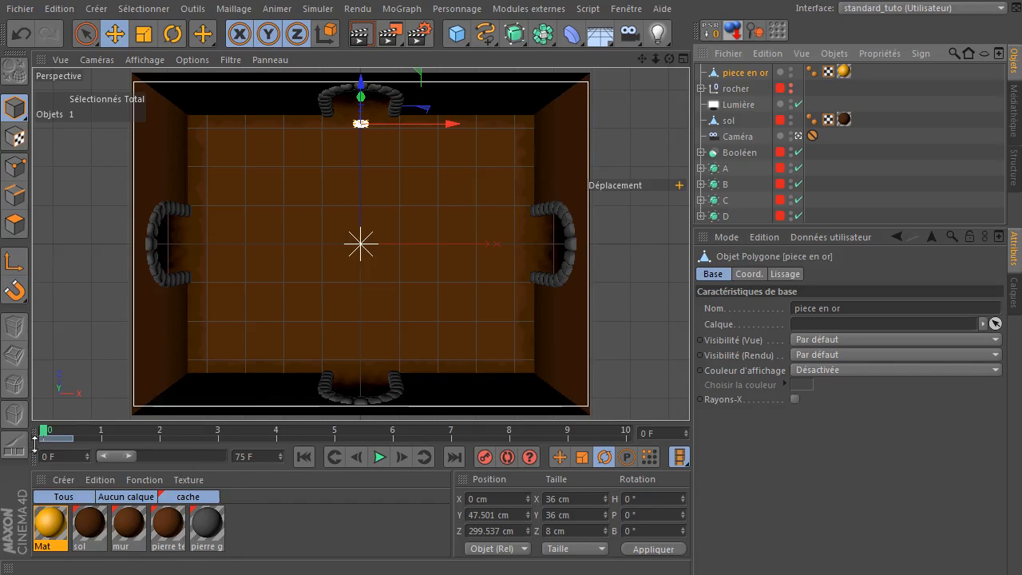
left_click(627, 430)
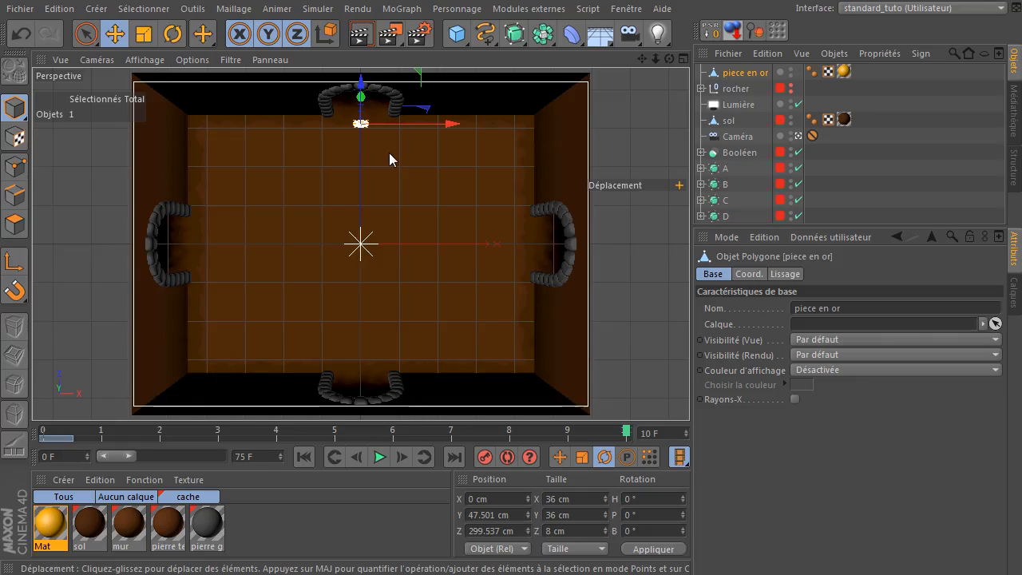
left_click(173, 35)
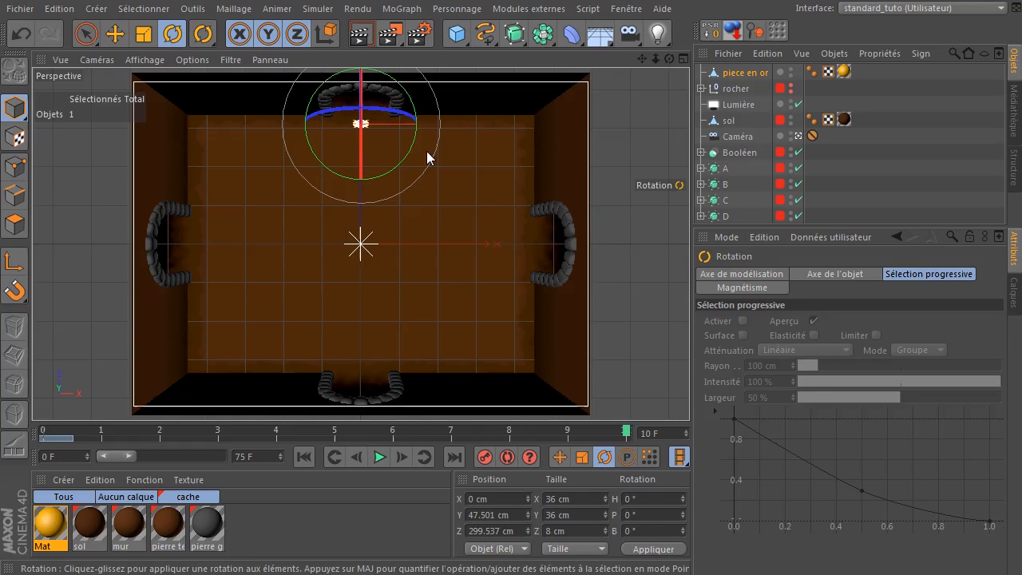
mouse_move(413, 147)
left_mouse_down()
mouse_move(410, 165)
mouse_move(376, 183)
mouse_move(308, 174)
mouse_move(311, 100)
mouse_move(352, 74)
mouse_move(388, 75)
mouse_move(416, 97)
mouse_move(417, 149)
left_mouse_up()
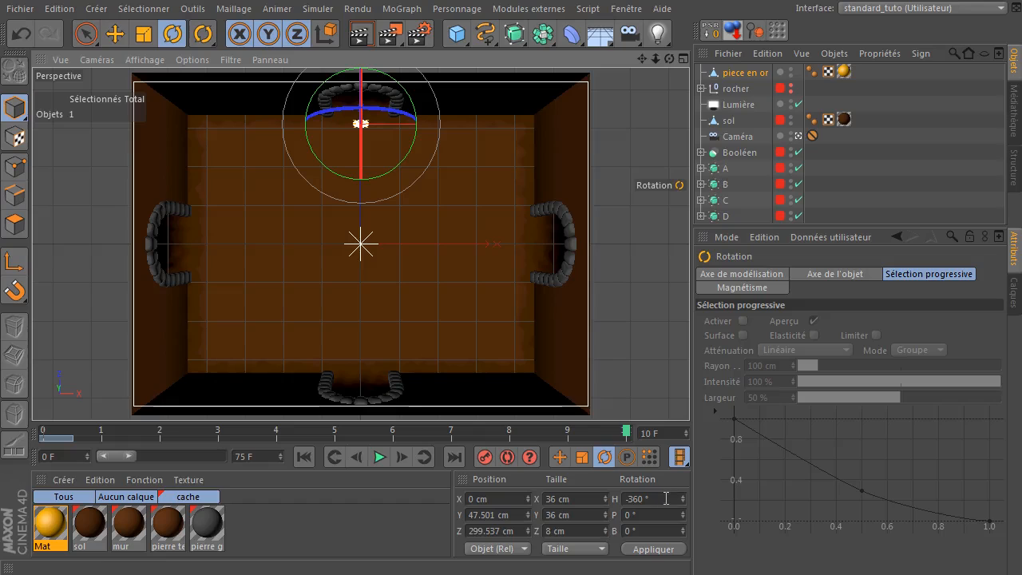
left_click(483, 459)
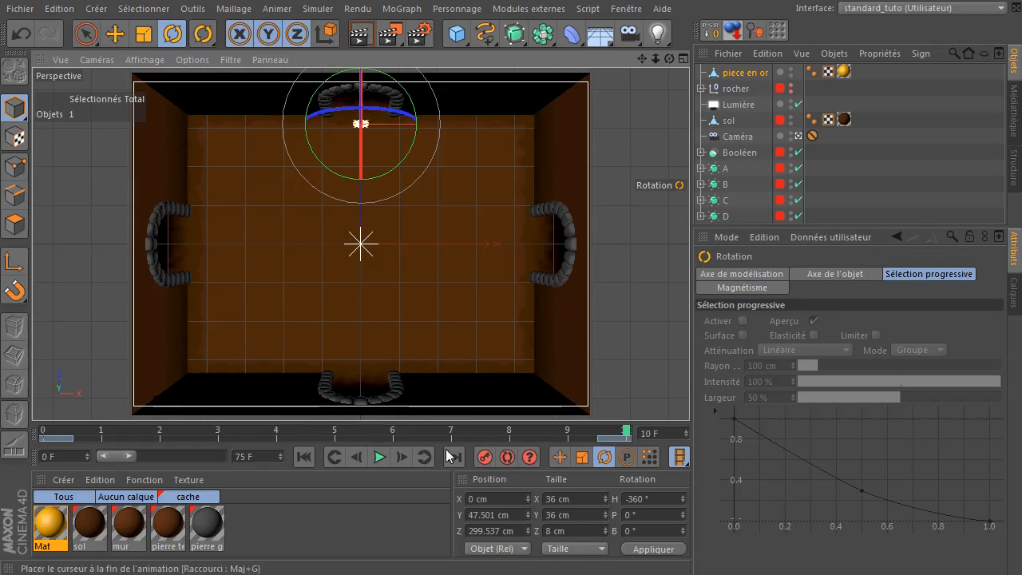
Return to the first frame, deselect the coin, play the animation to preview the spin, stop it and rewind to frame 0.
left_click(86, 34)
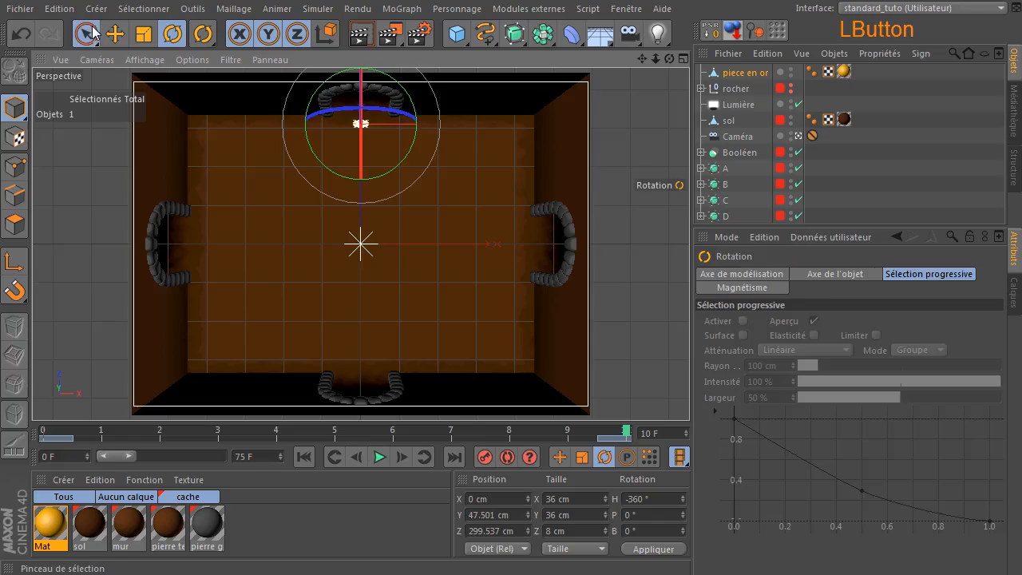
left_click(304, 456)
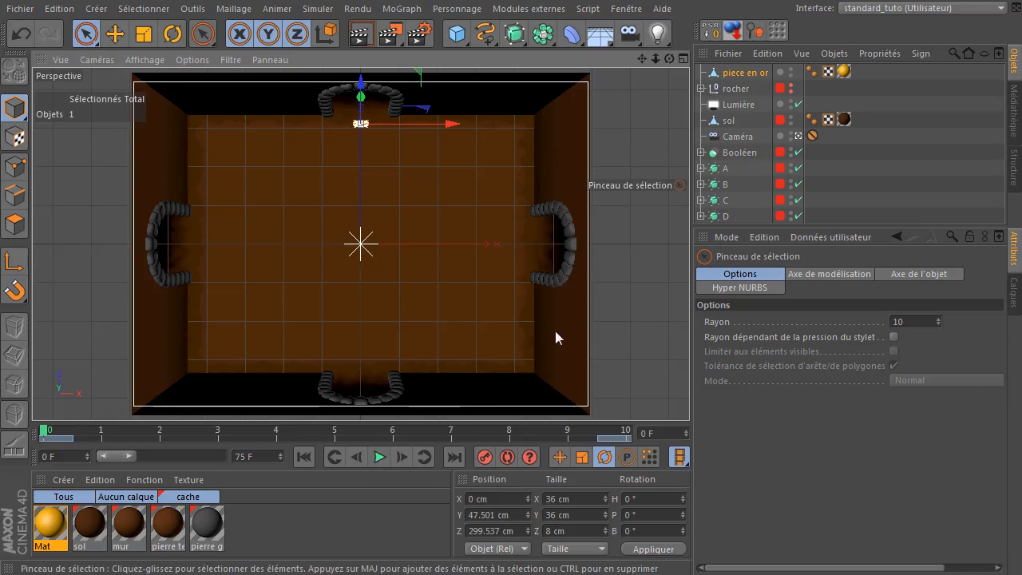
left_click(618, 295)
left_click(379, 457)
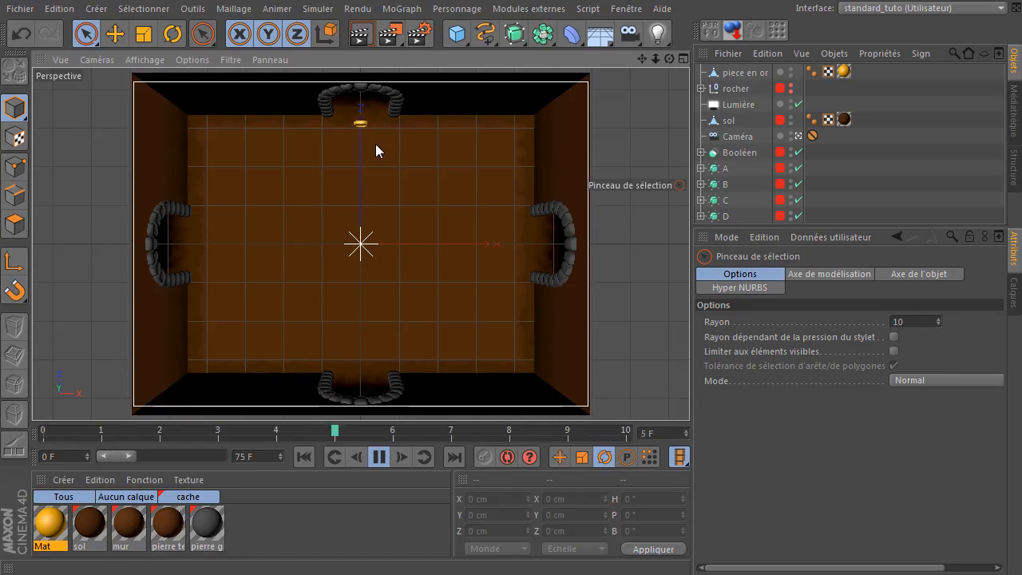
left_click(379, 457)
left_click(303, 457)
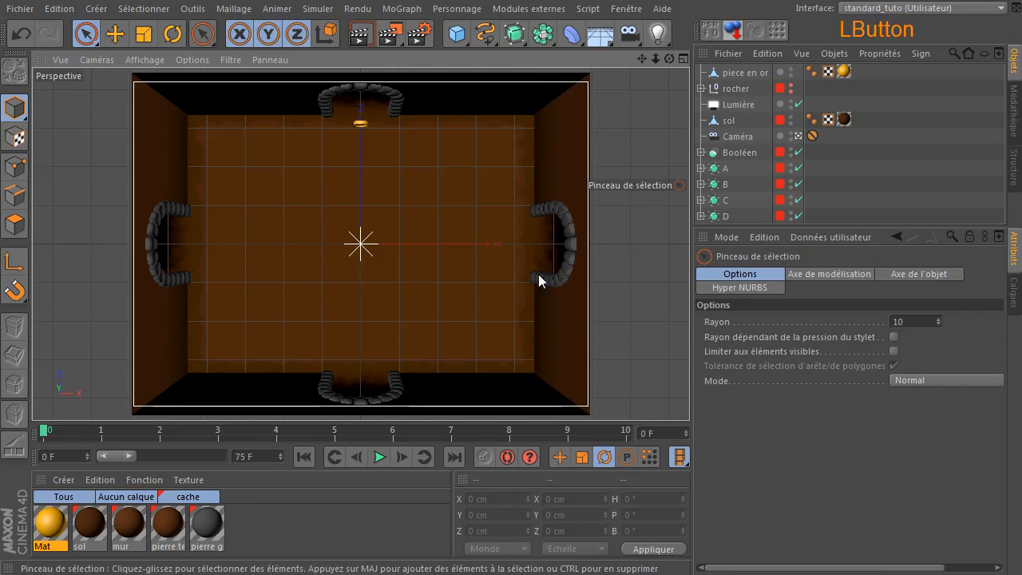
Change the interpolation of the piece en or rotation keys at frames 0 and 10 to Linéaire.
left_click(725, 74)
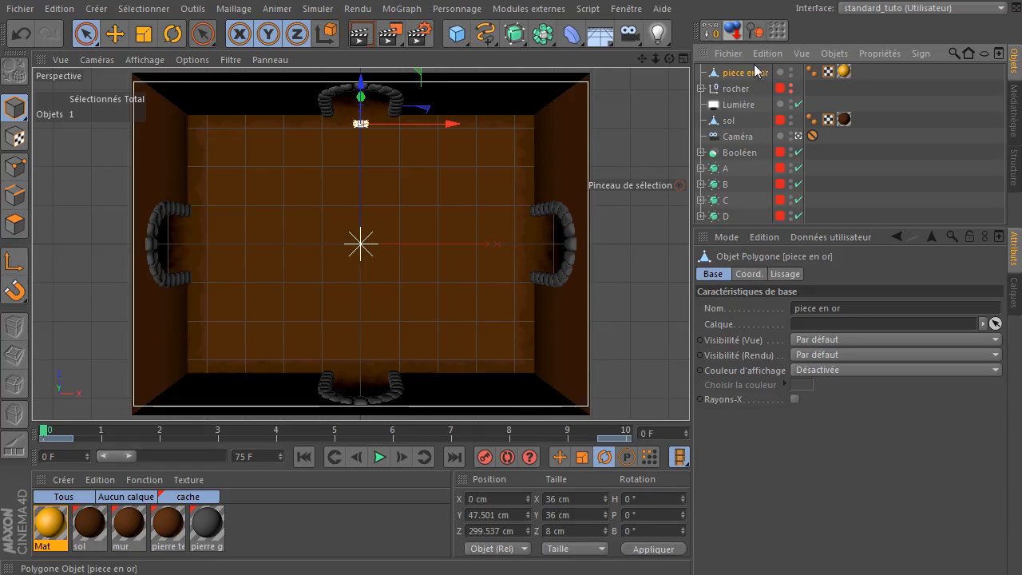
left_click(52, 439)
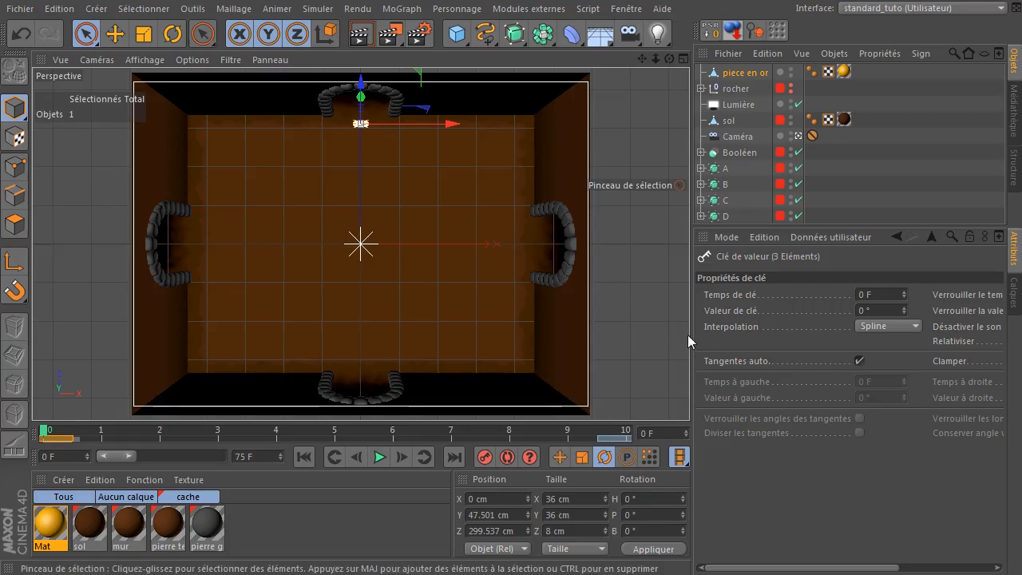
left_click(899, 324)
left_click(883, 360)
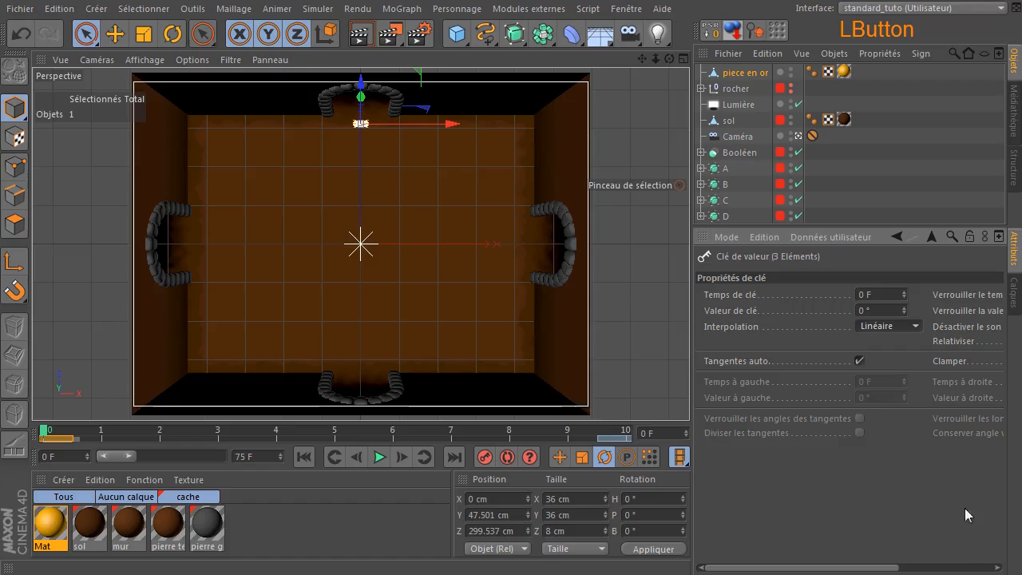
left_click(611, 438)
left_click(901, 328)
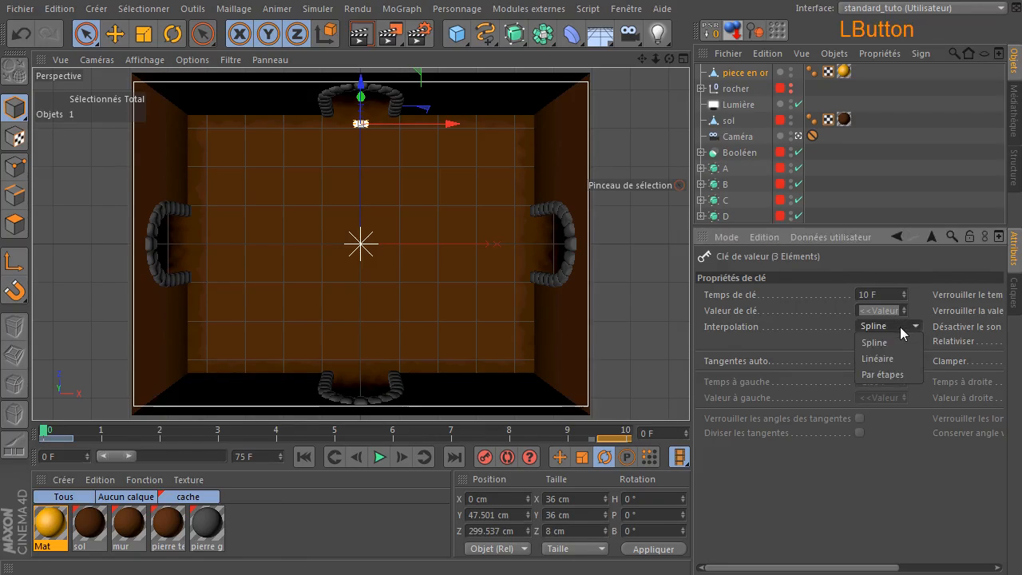
left_click(889, 357)
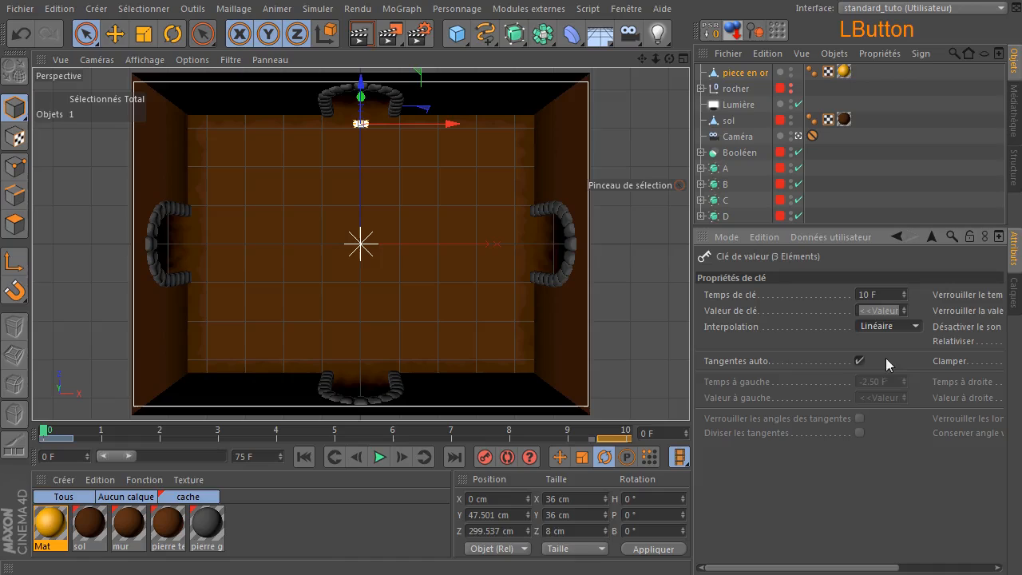
Deselect the coin, play the animation to check the linear rotation, stop it and return to frame 0.
left_click(634, 341)
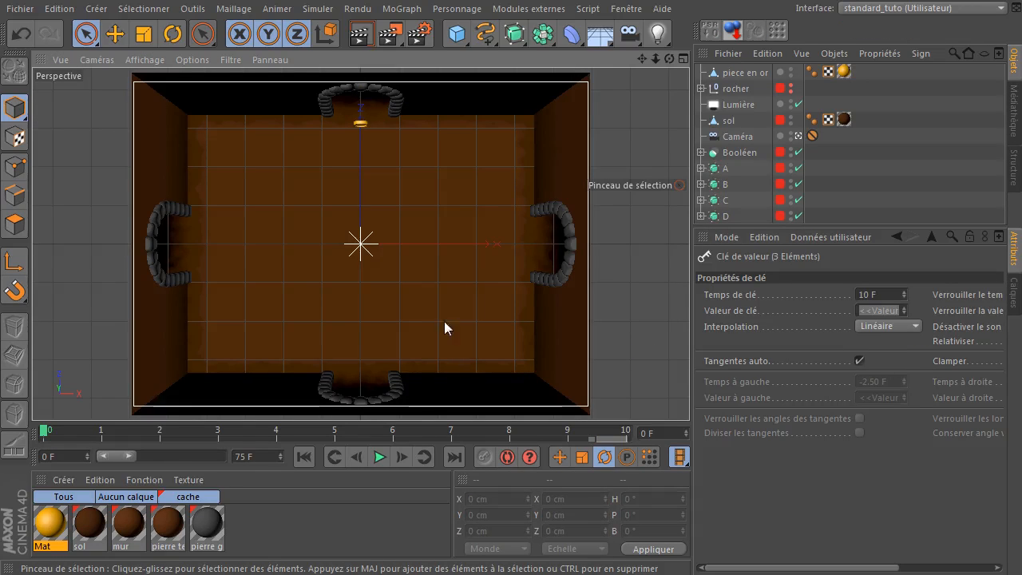
left_click(379, 457)
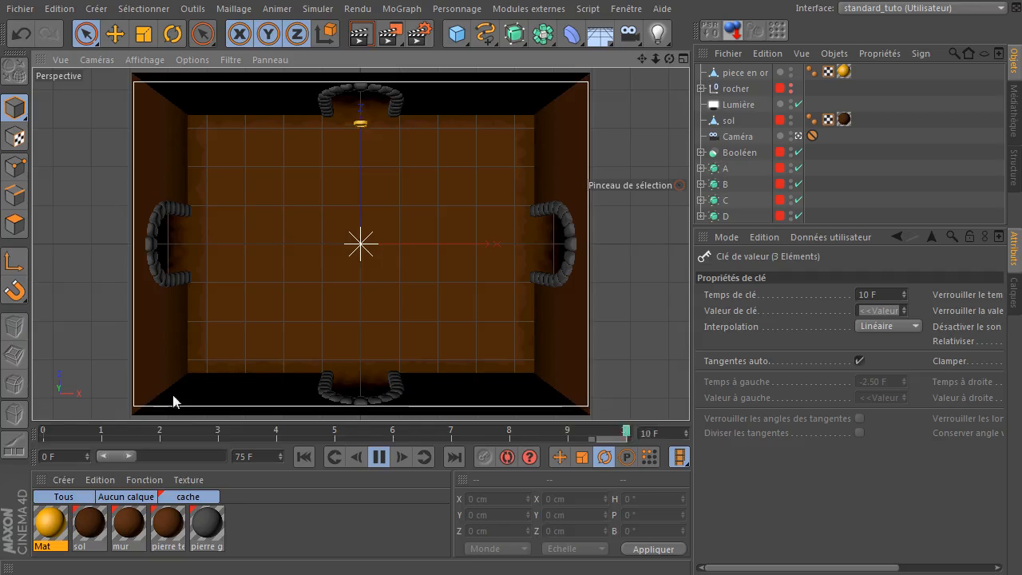
left_click(378, 458)
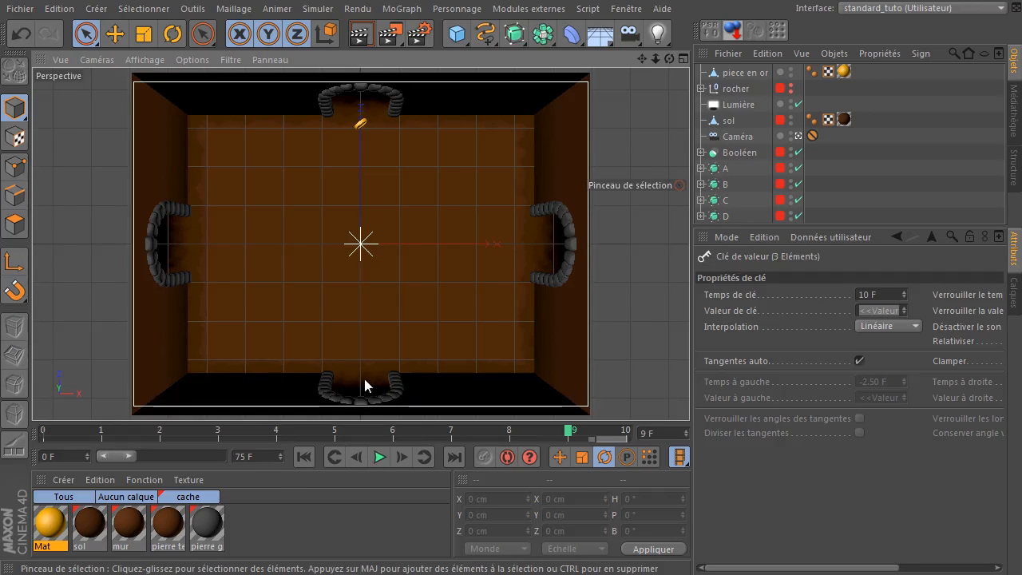
left_click(305, 456)
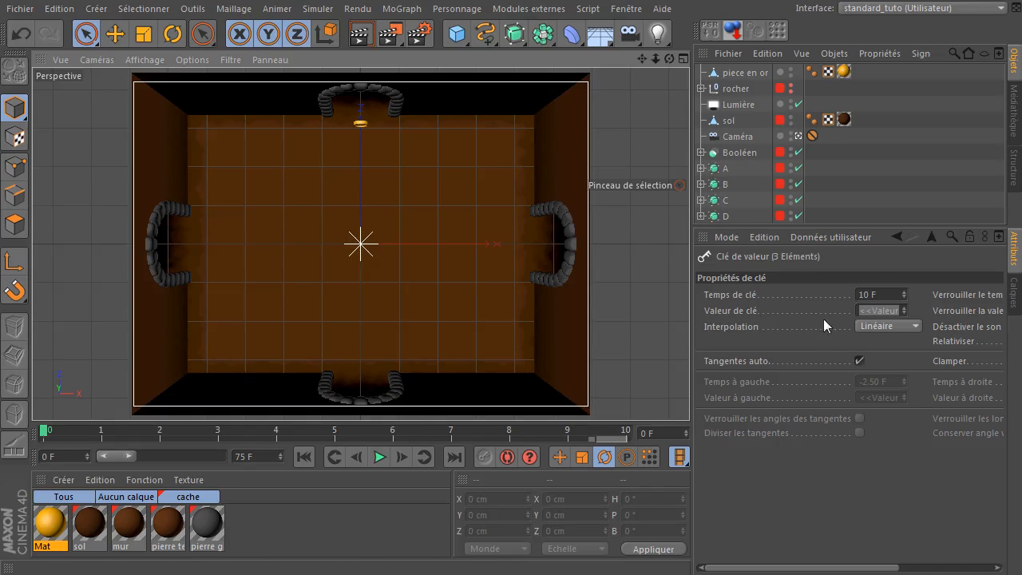
Hide the cache layer in the view, the render and the object manager, and render the viewport to check the isolated coin.
left_click(1016, 308)
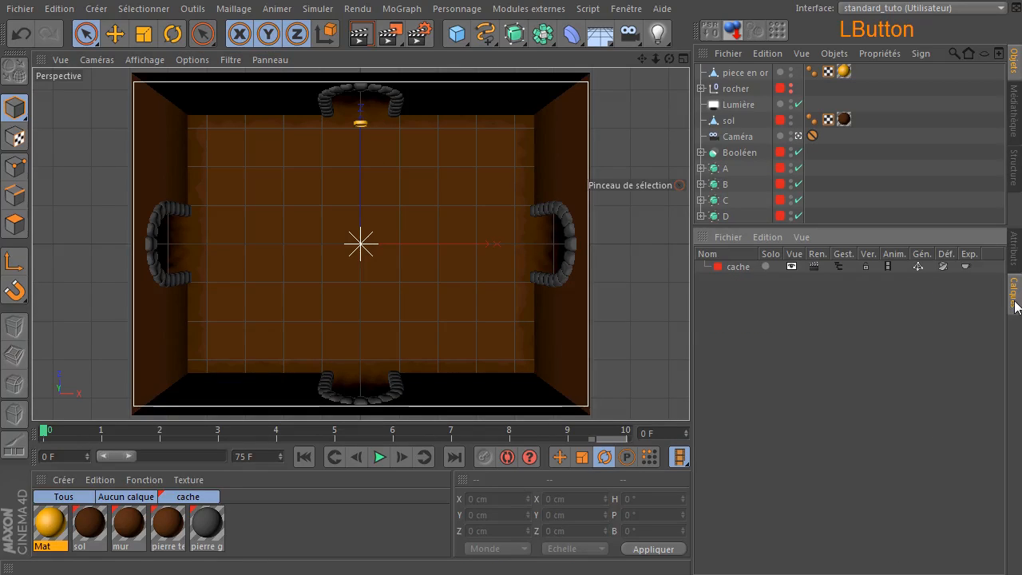
left_click(791, 267)
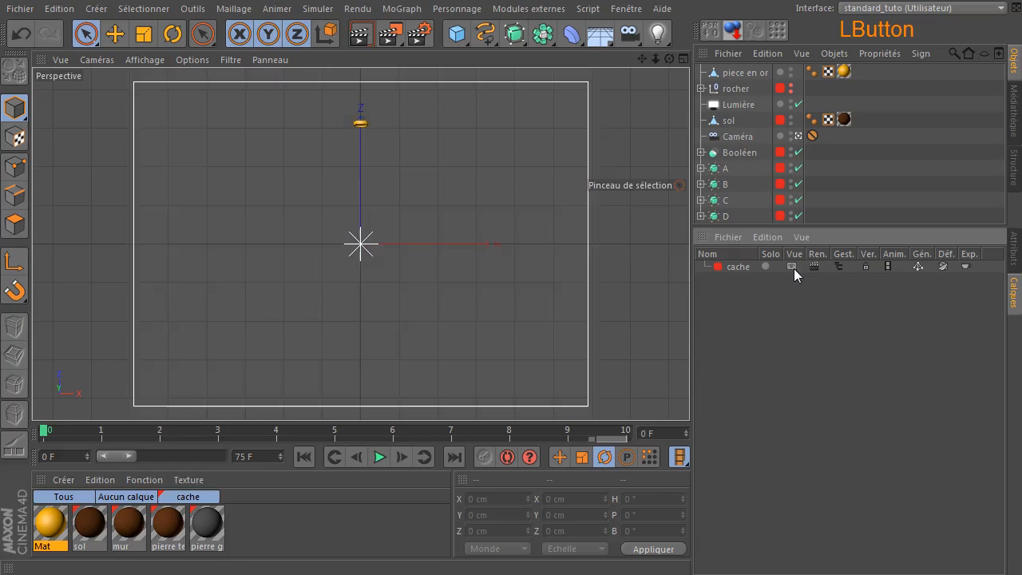
left_click(835, 268)
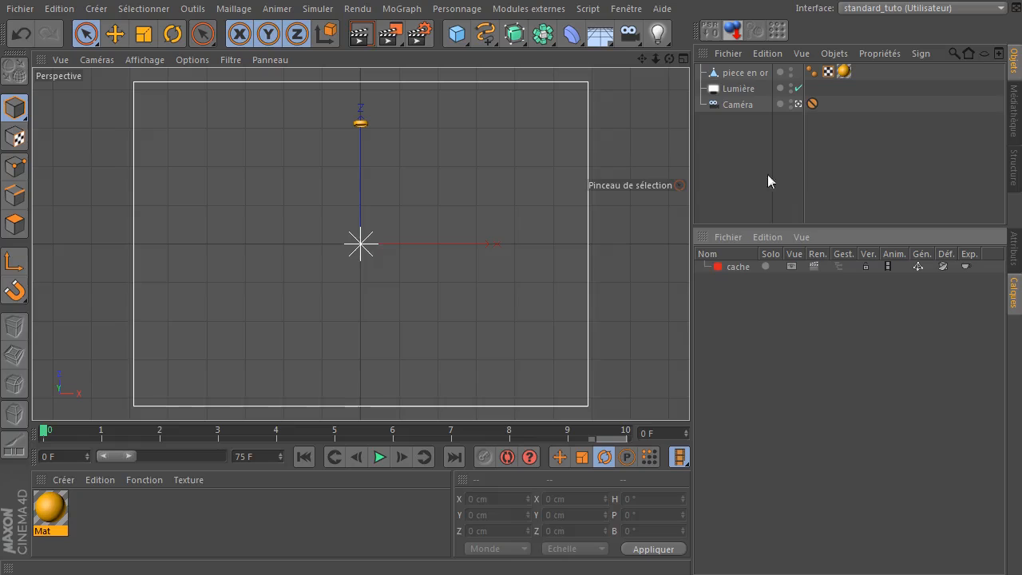
left_click(361, 33)
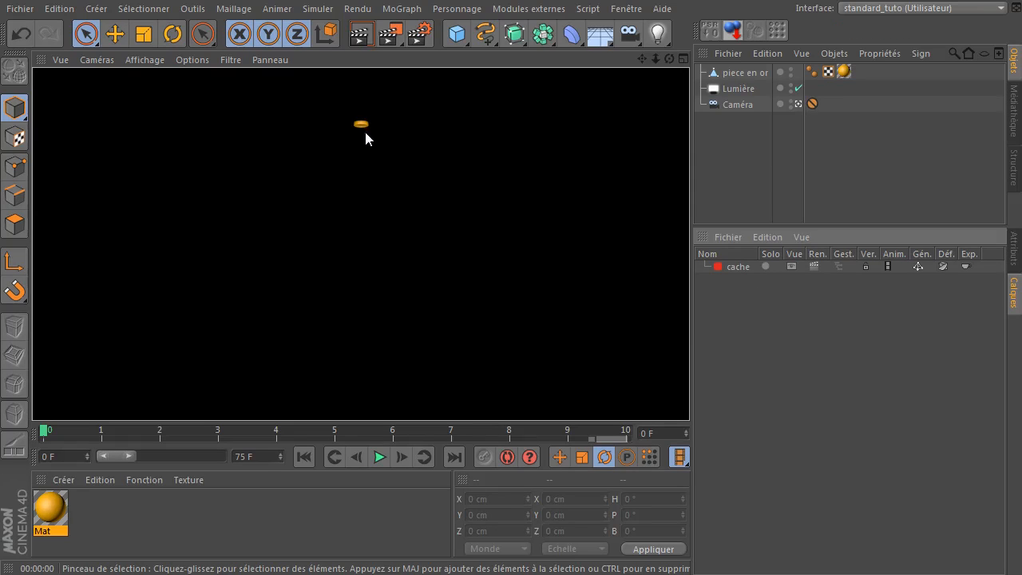
Play the isolated coin's animation, stop it and return to the first frame.
left_click(378, 459)
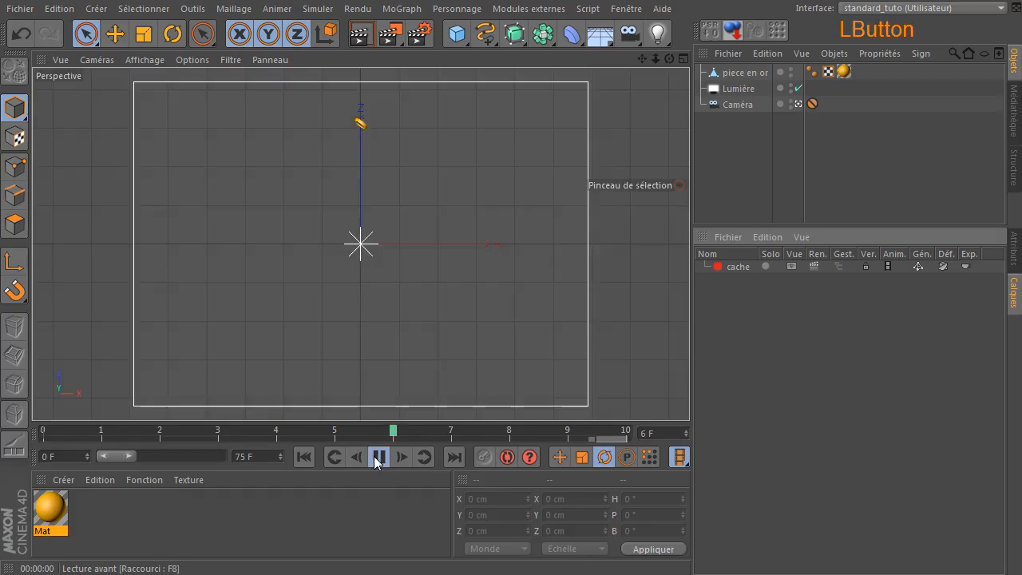
left_click(375, 458)
left_click(297, 456)
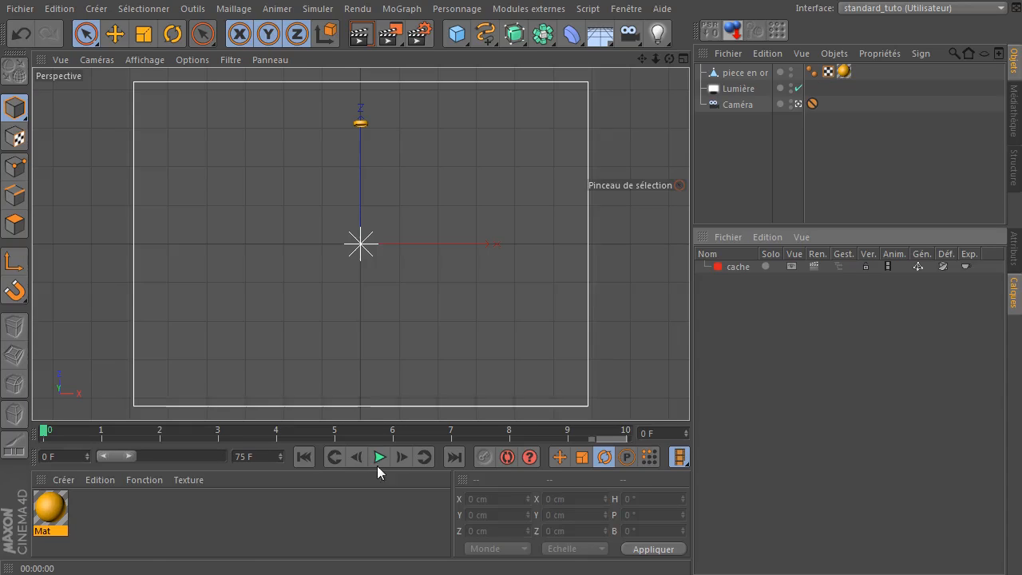
Step through the coin's rotation frame by frame up to frame 9 and return to frame 0.
left_click(400, 457)
left_click(400, 456)
left_click(400, 456)
left_click(400, 457)
left_click(400, 456)
left_click(400, 457)
left_click(400, 457)
left_click(400, 457)
left_click(400, 457)
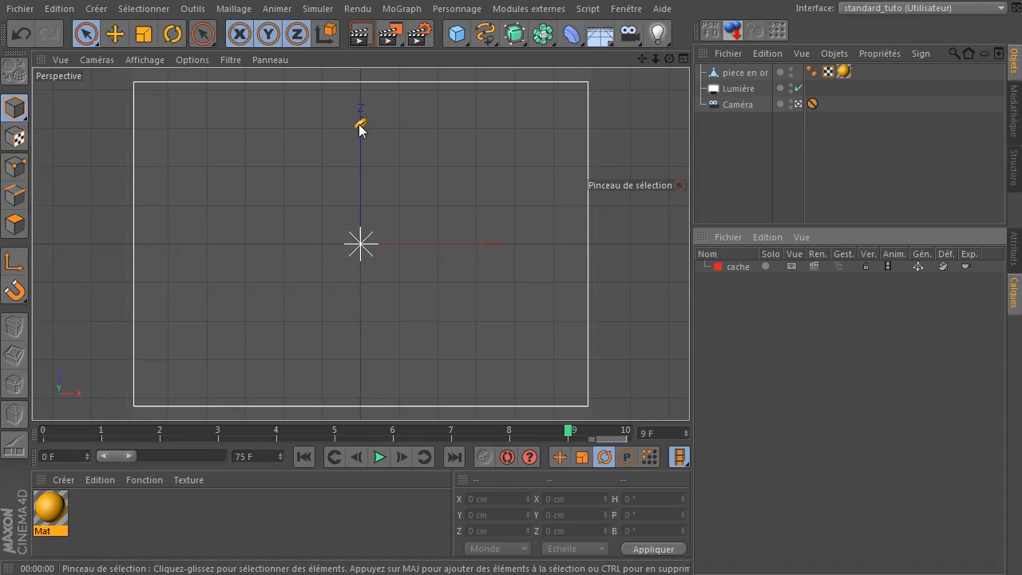
left_click(43, 430)
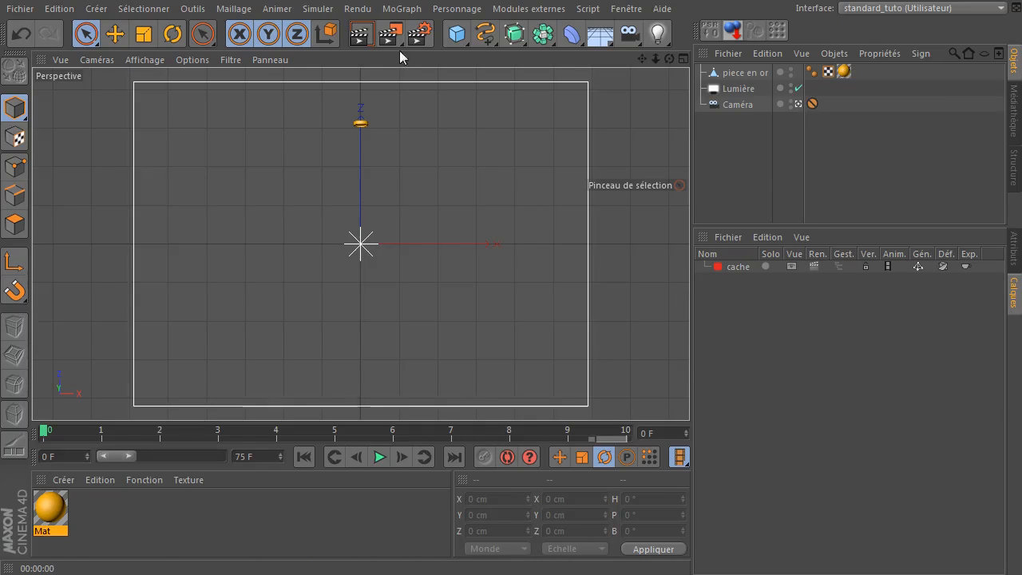
Open the render settings and enable Canal alpha in the Enregistrer options for the PNG output.
left_click(423, 41)
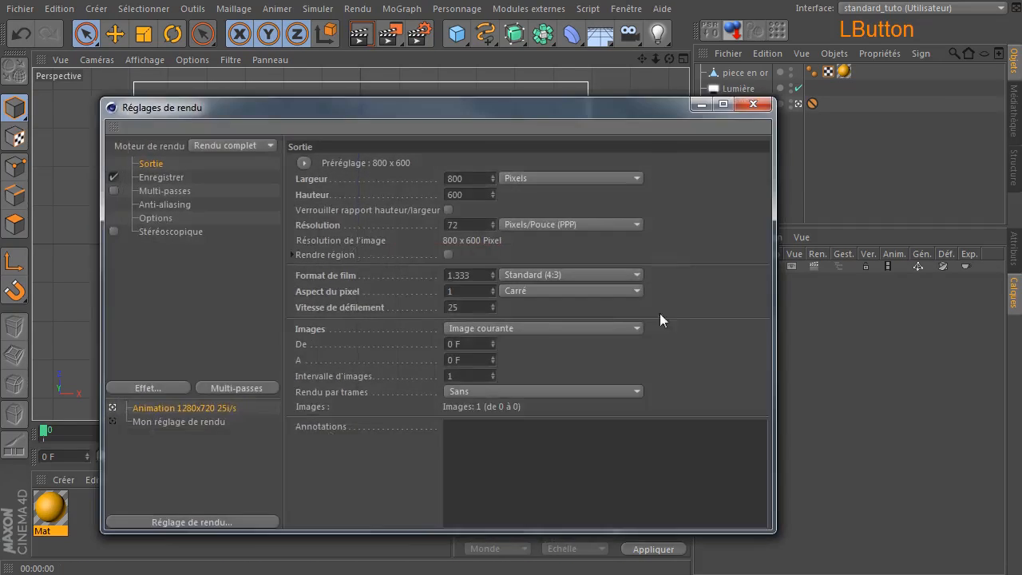
left_click_drag(413, 113, 503, 57)
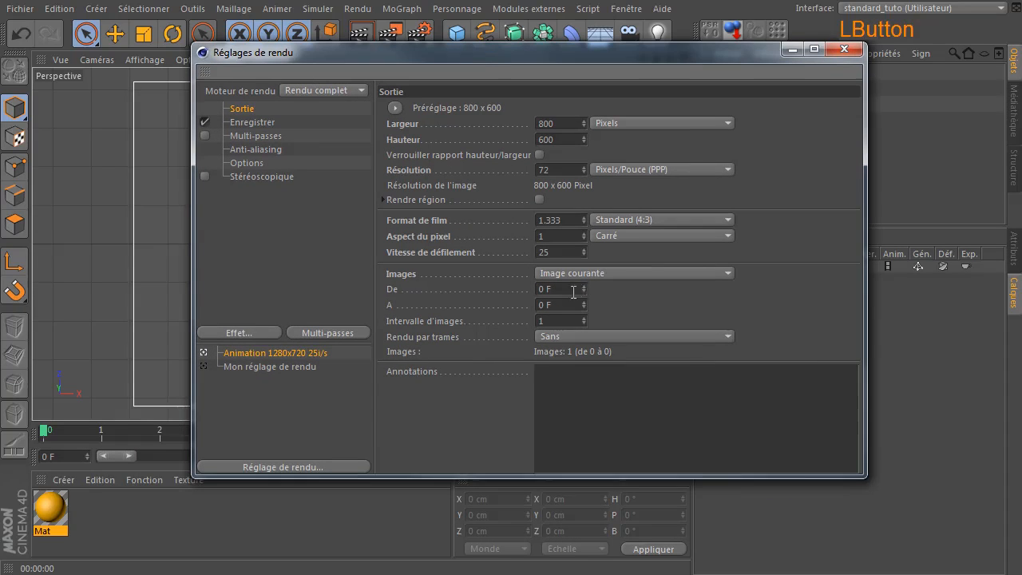
left_click(249, 122)
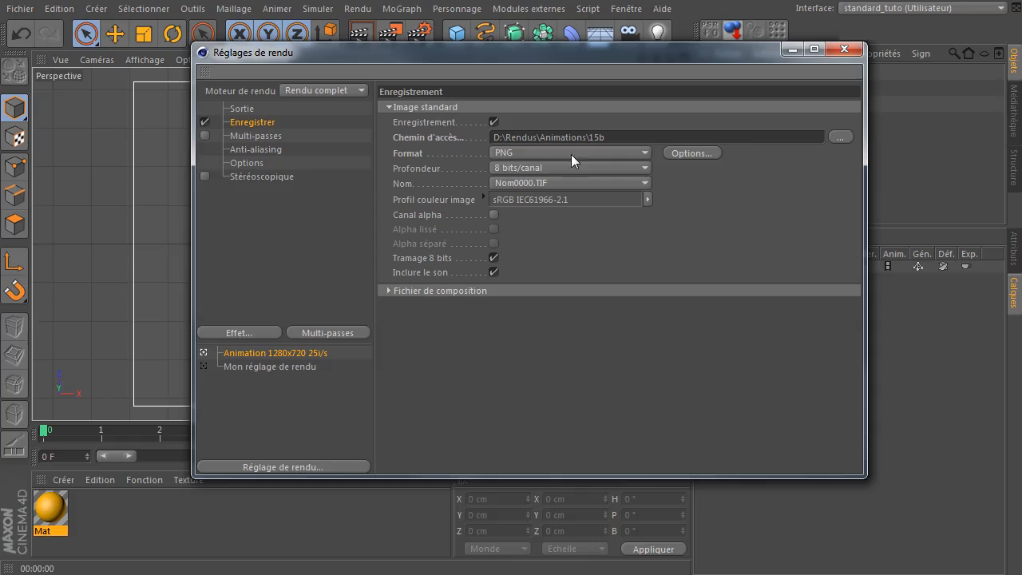
left_click(495, 214)
Set the Sortie frame range to render from frame 0 to frame 9.
left_click(247, 110)
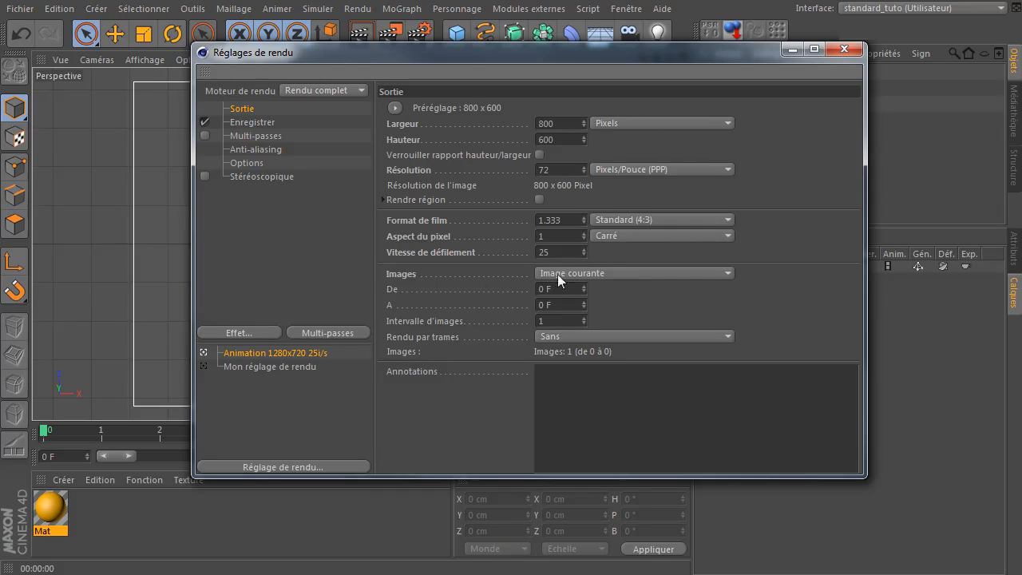
left_click(612, 272)
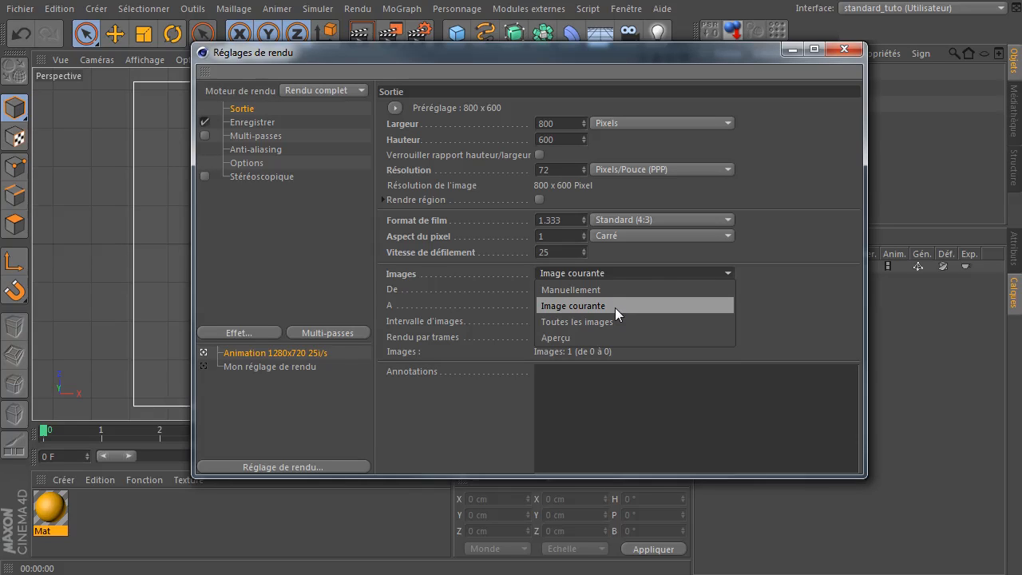
left_click(615, 307)
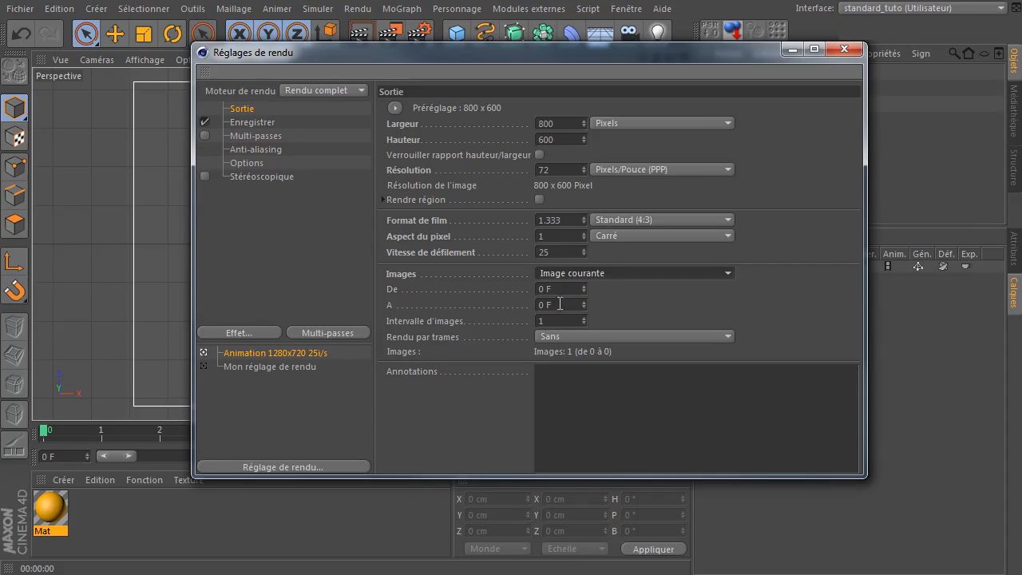
left_click(622, 273)
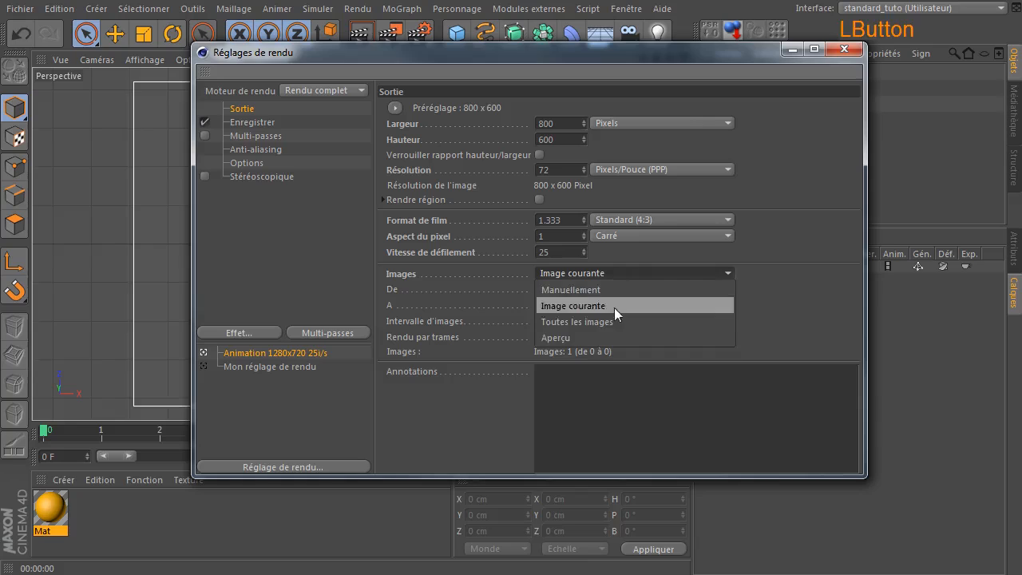
left_click(618, 323)
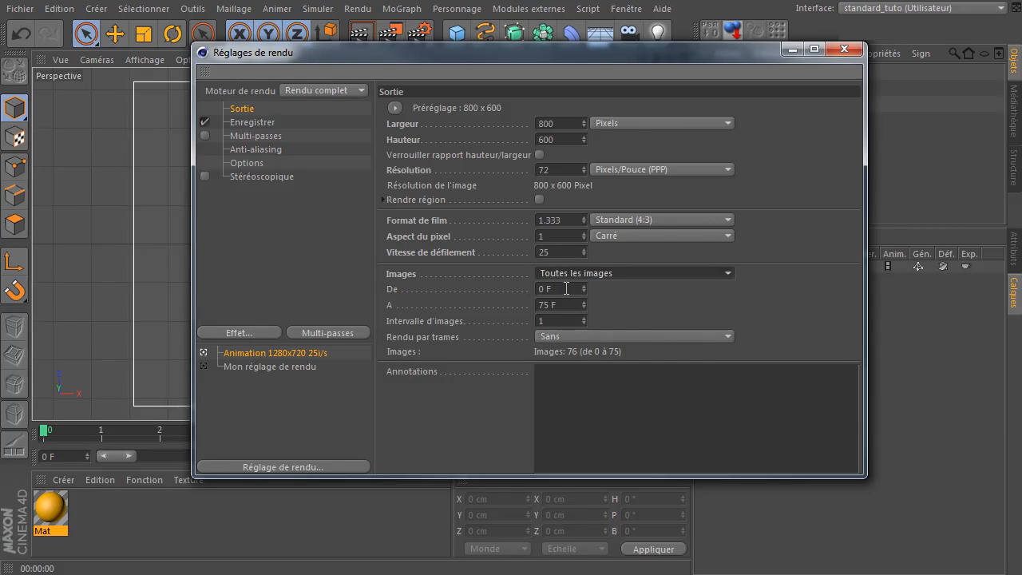
left_click_drag(565, 304, 506, 310)
type("9")
left_click(609, 302)
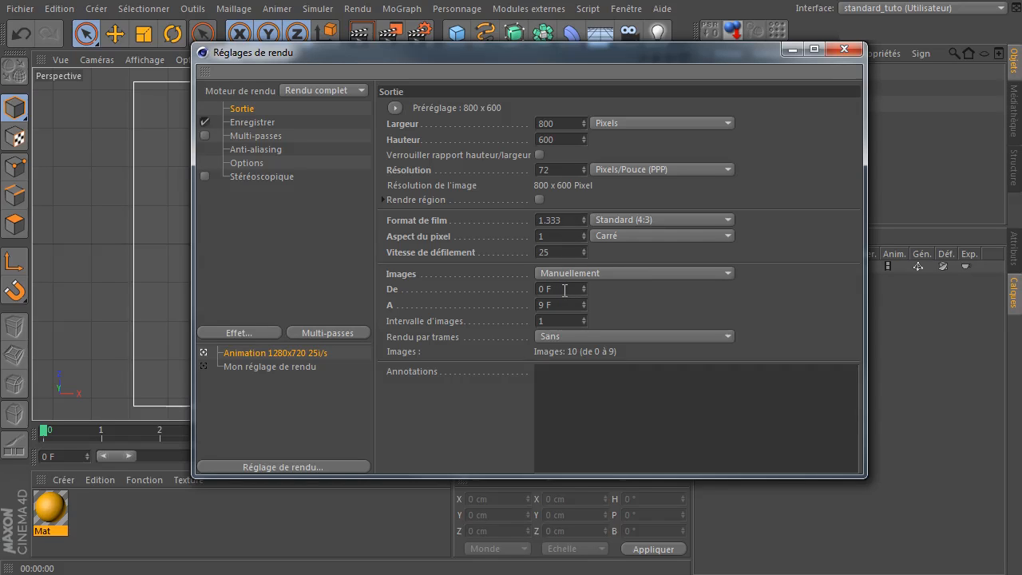
Move the render settings window clear of the viewport and close it.
left_click(564, 289)
left_click_drag(679, 55, 750, 180)
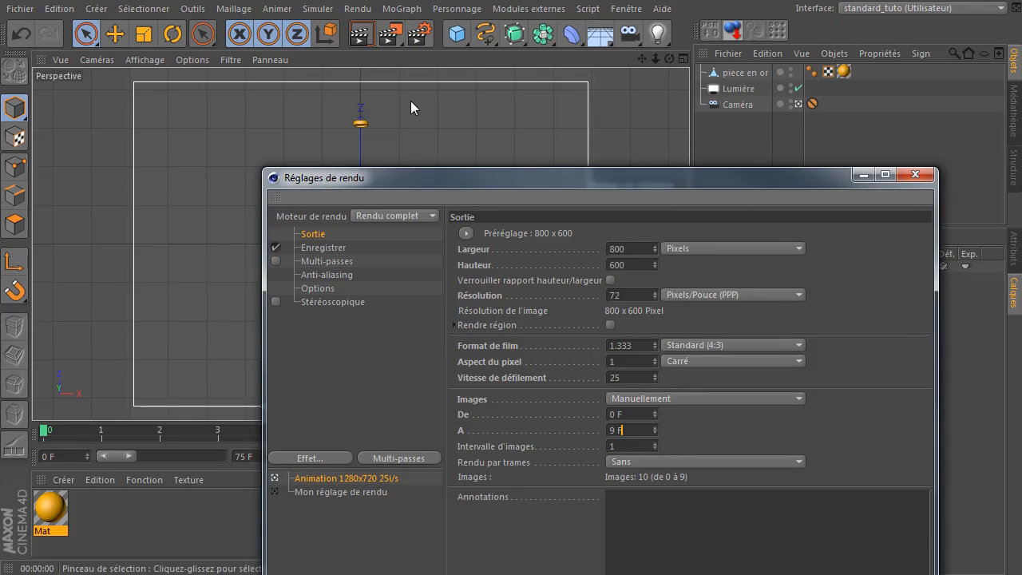
left_click(915, 174)
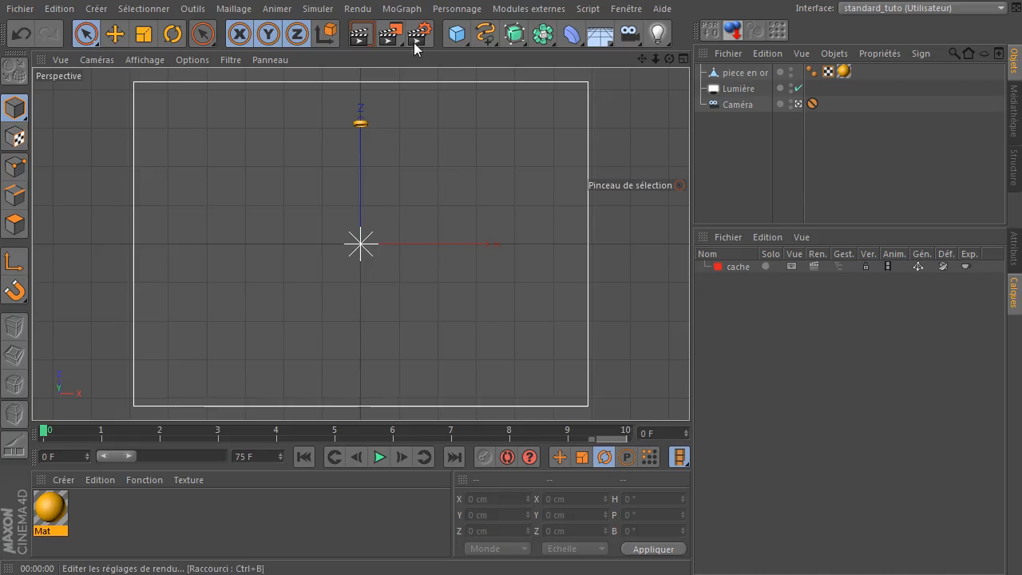
Set the render's save path to D:\Rendus\Animations\pieceenor and close the render settings.
left_click(421, 33)
left_click(323, 248)
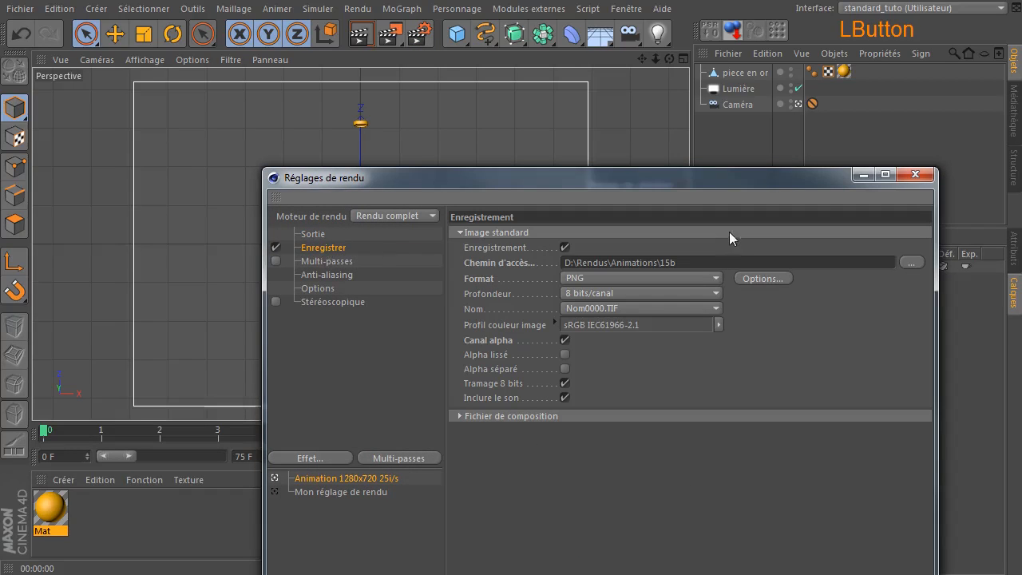
left_click(705, 260)
key("BackSpace")
key("BackSpace")
key("BackSpace")
type("piece")
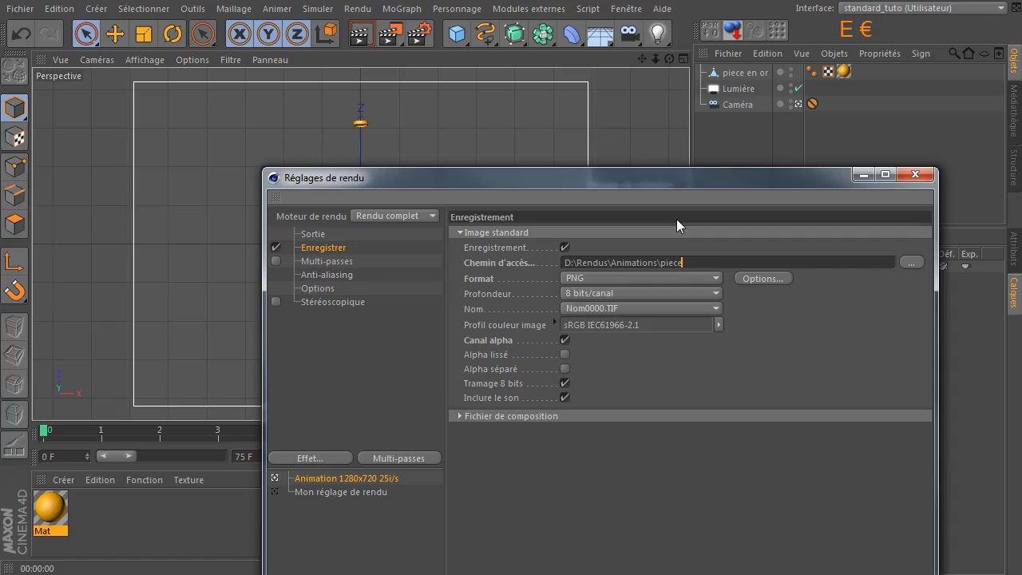
type("enor")
left_click(916, 174)
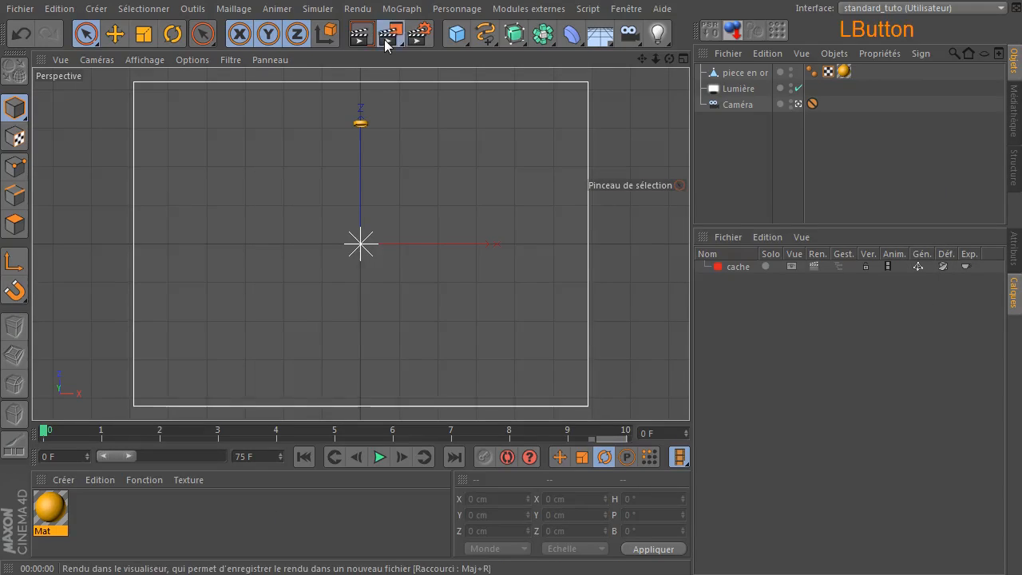
Render the coin sequence in the Visualiseur and step through the rendered images from 0 to 9.
left_click(388, 36)
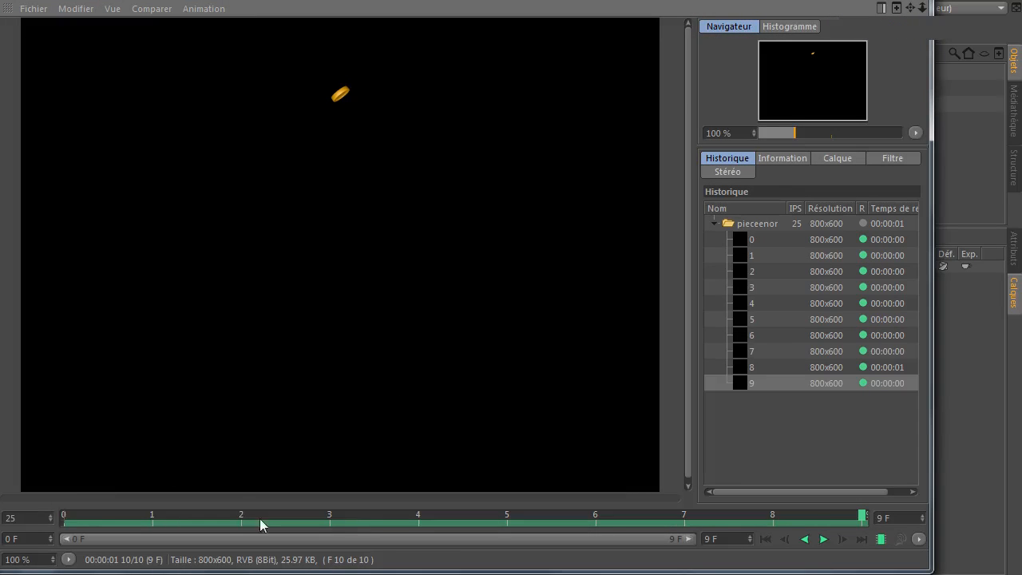
left_click(745, 241)
key("Down")
key("Down")
key("Down")
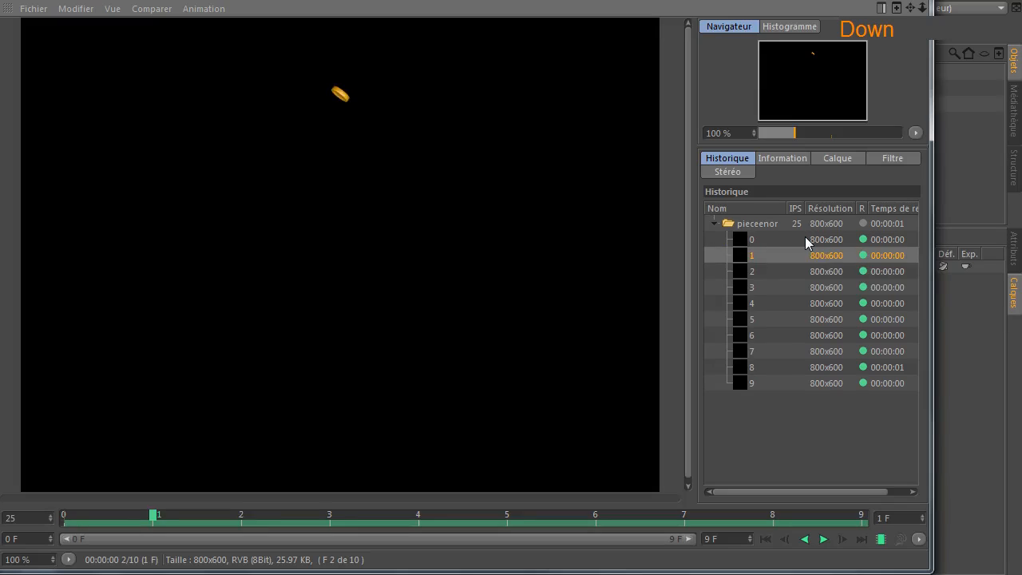
key("Down")
key("Down")
key("Down")
key("Down")
key("Down")
key("Down")
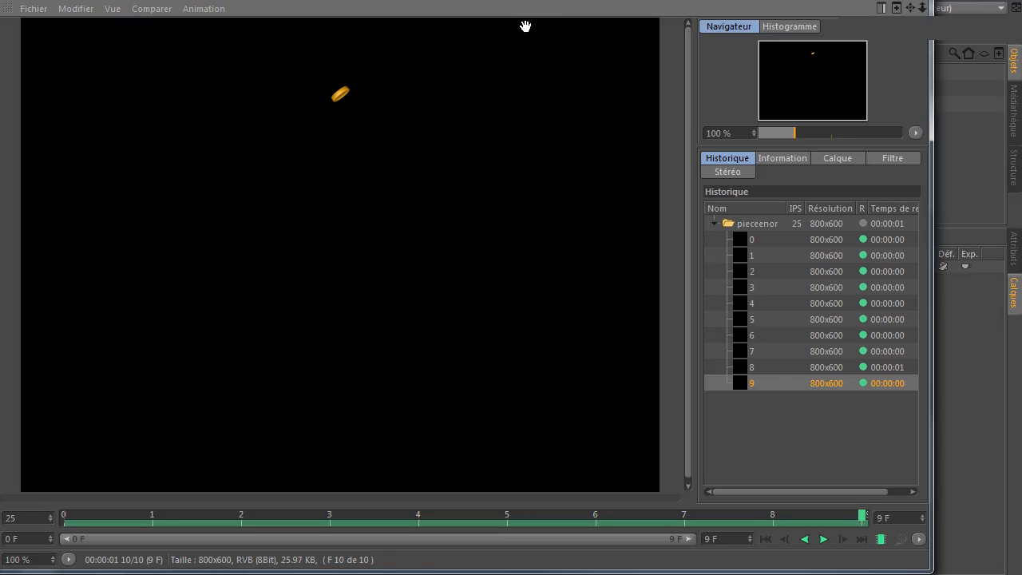
Play the rendered coin sequence in the Visualiseur, stop it and close the viewer.
left_click_drag(534, 0, 562, 40)
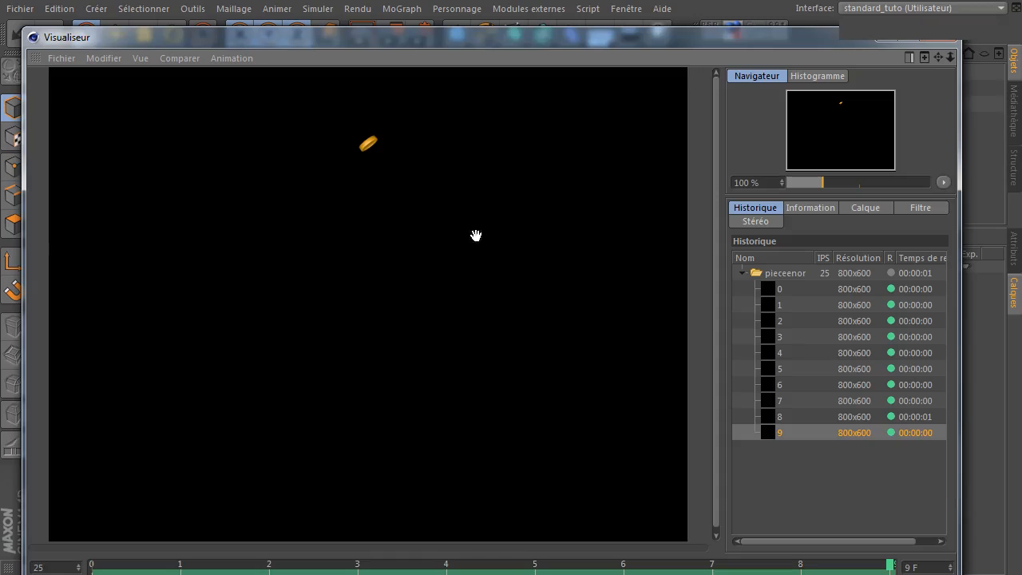
left_click(744, 574)
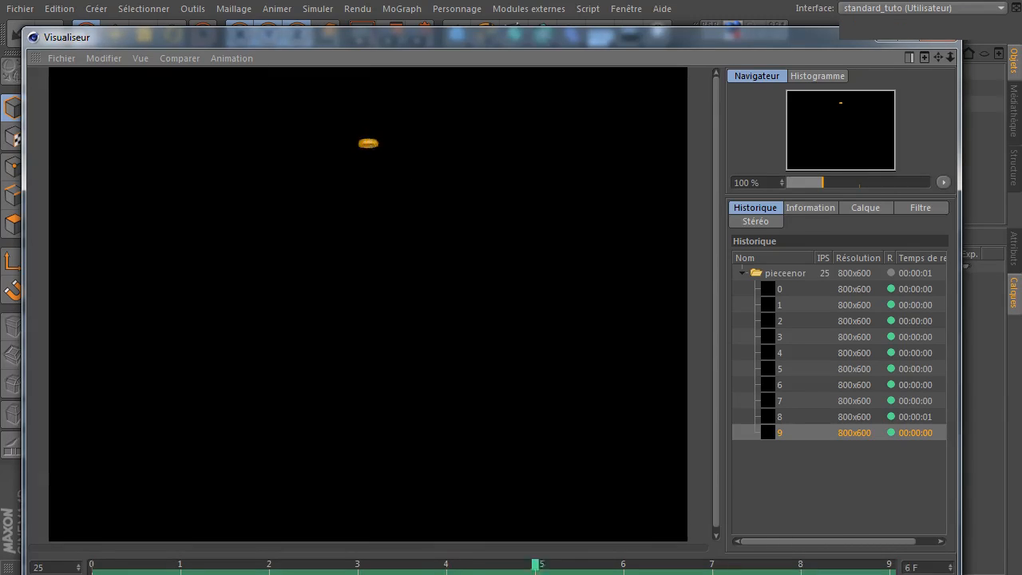
left_click(744, 574)
left_click_drag(844, 35, 857, 74)
left_click(951, 72)
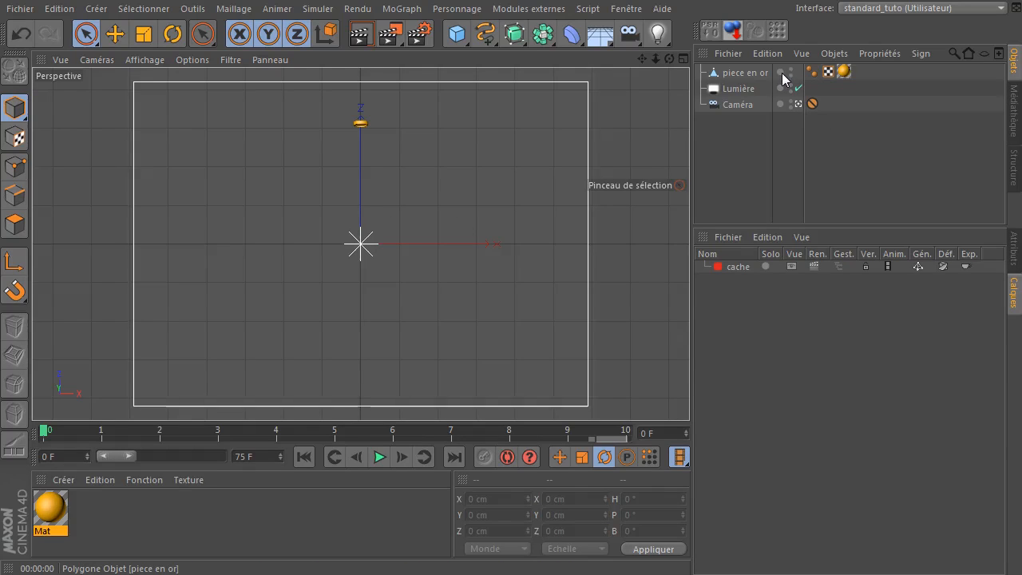
Make the cache layer's objects visible again in the object manager and the viewport.
left_click(839, 267)
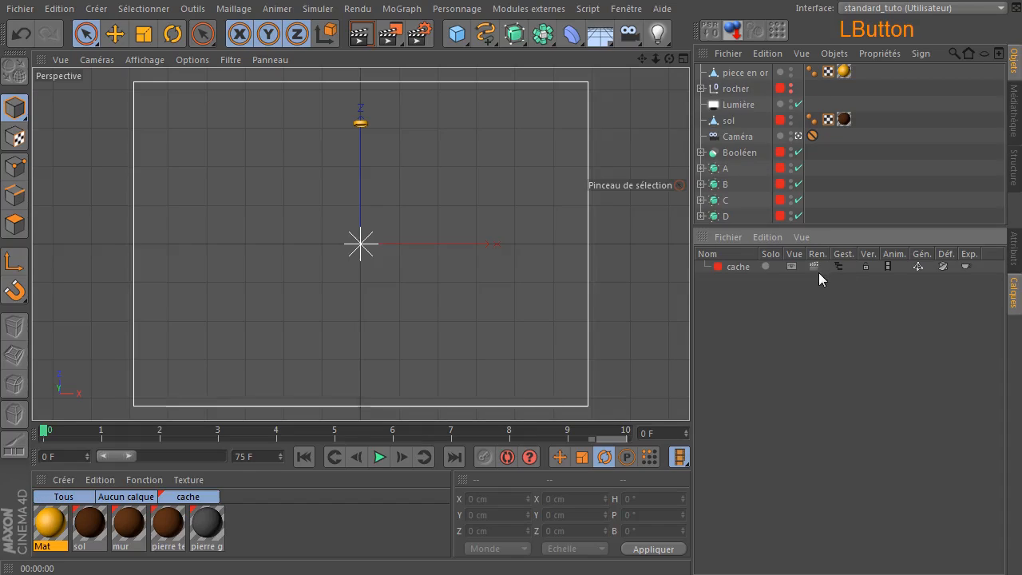
left_click(792, 266)
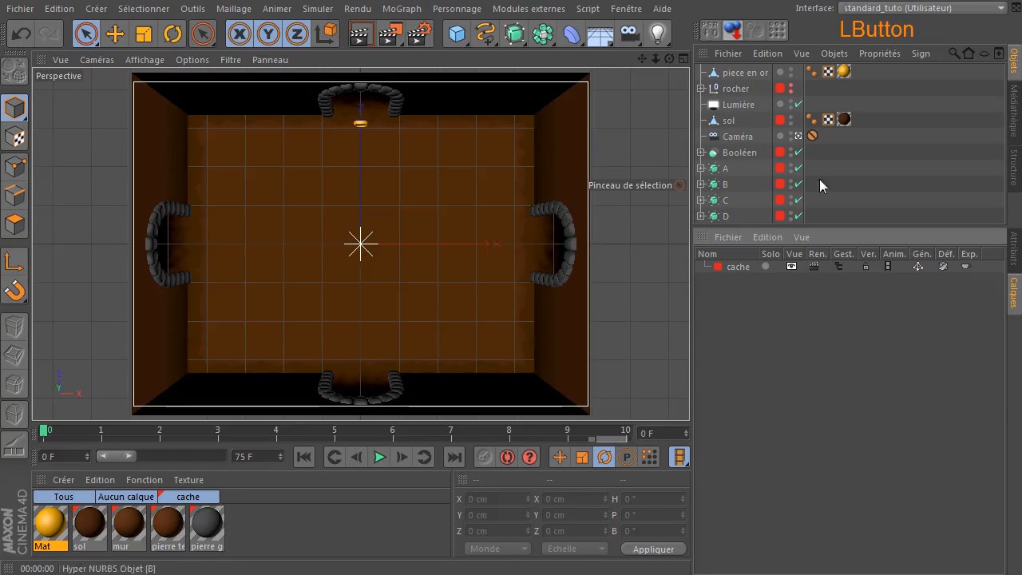
Add the piece en or object to the existing cache layer.
left_click(780, 72)
mouse_move(808, 80)
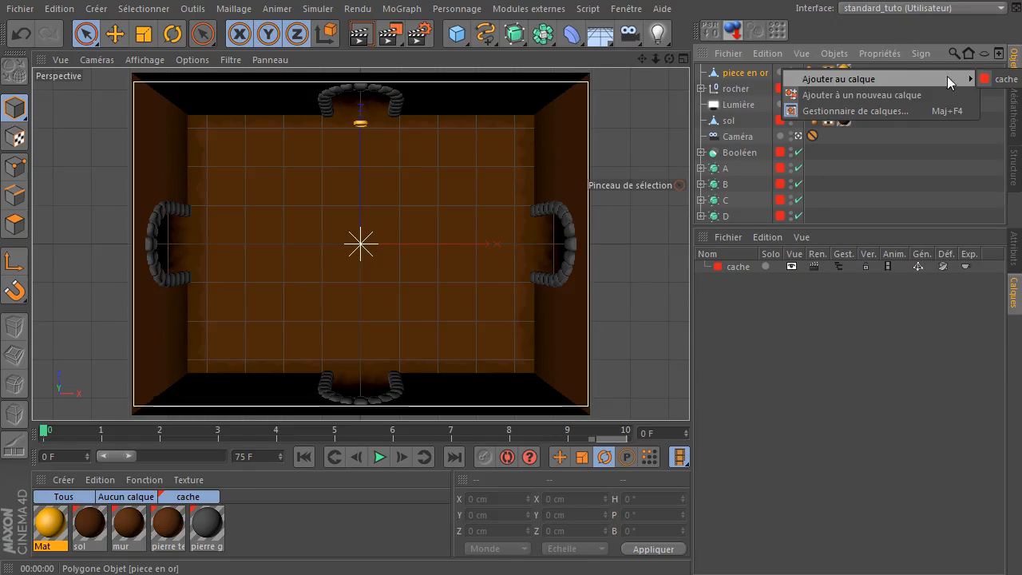
left_click(1001, 79)
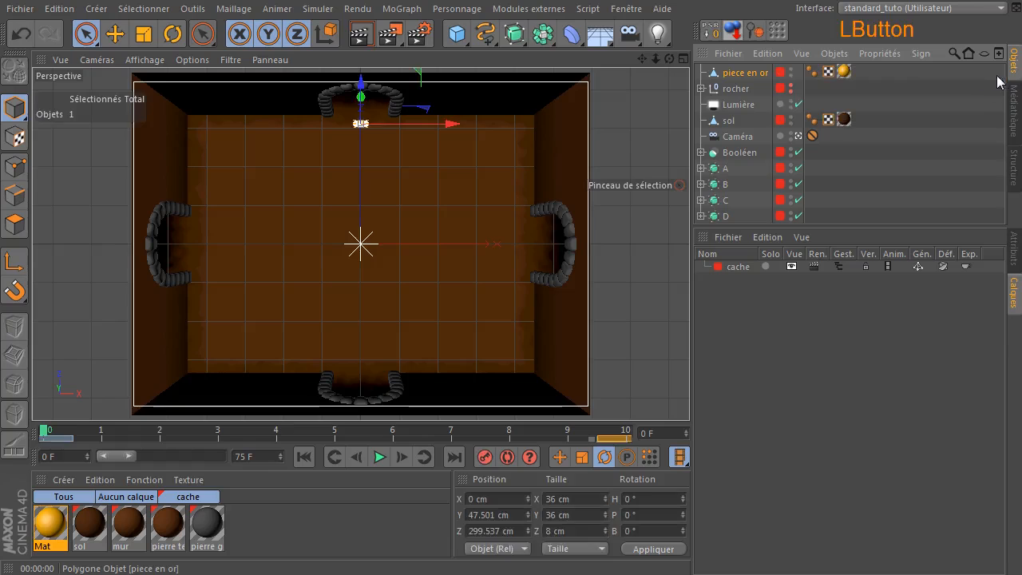
Toggle the cache layer's render visibility and object manager visibility off and back on.
left_click(814, 267)
left_click(840, 265)
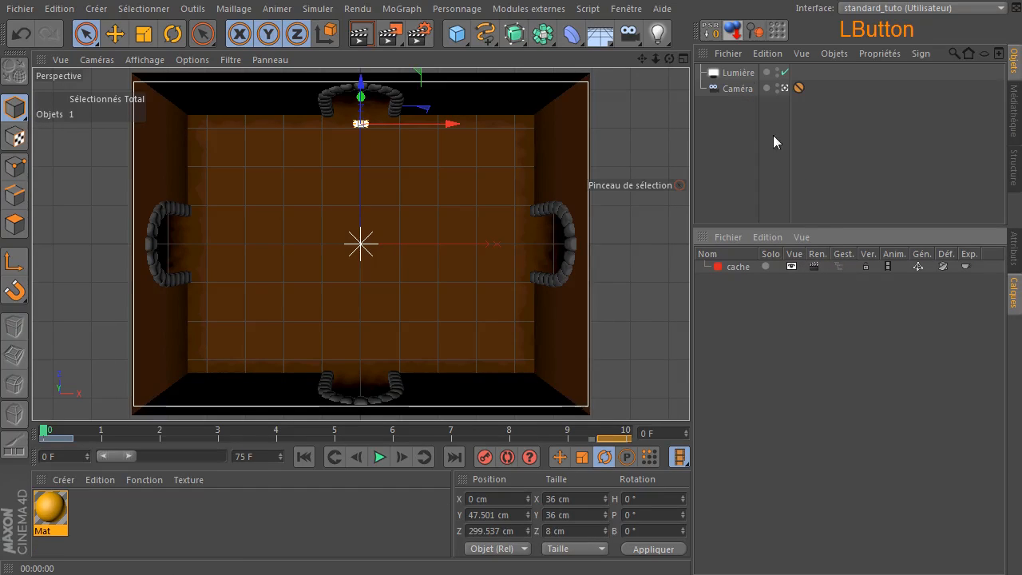
left_click(835, 267)
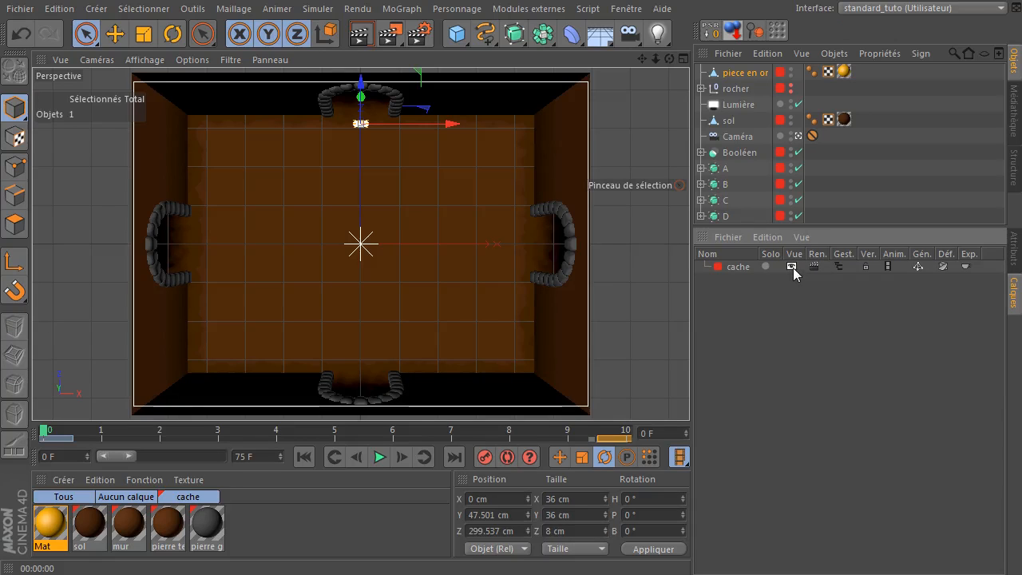
left_click(811, 267)
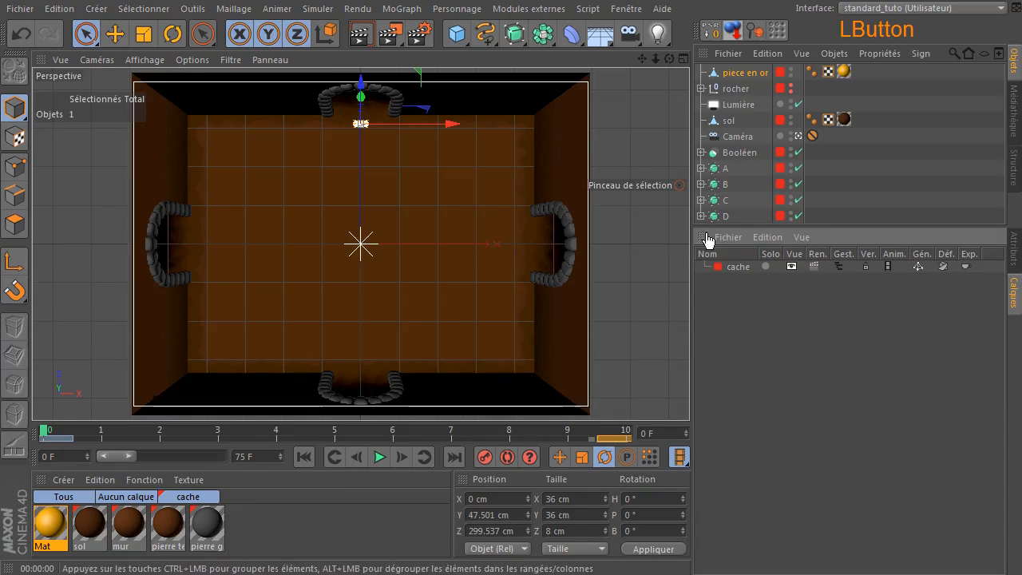
left_click(637, 242)
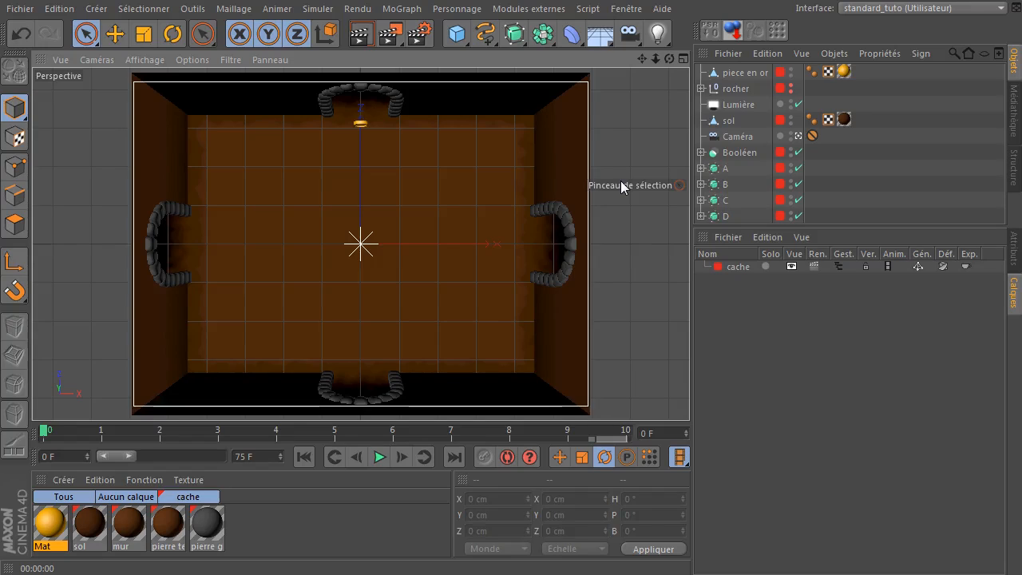
left_click(815, 268)
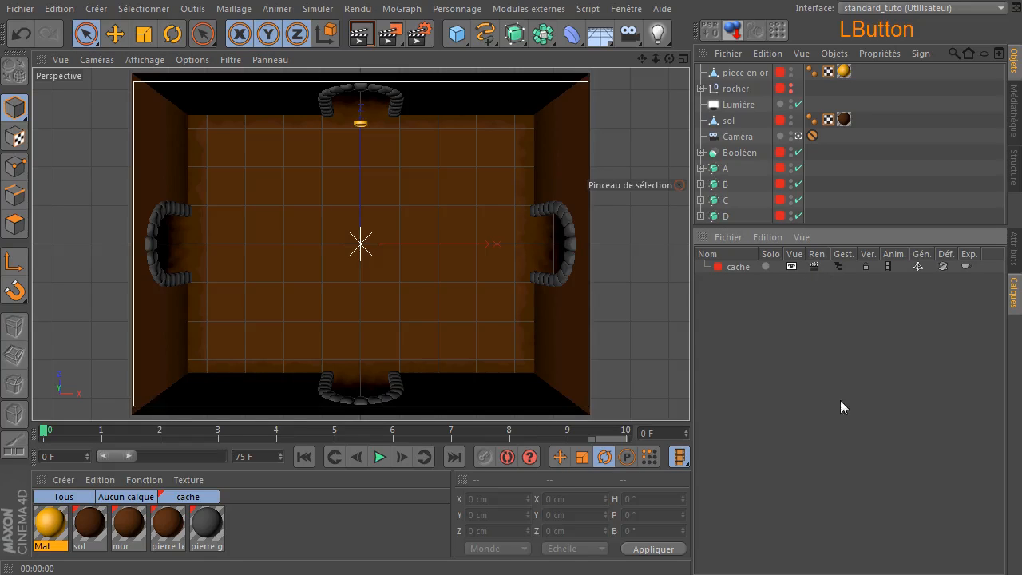
left_click(748, 74)
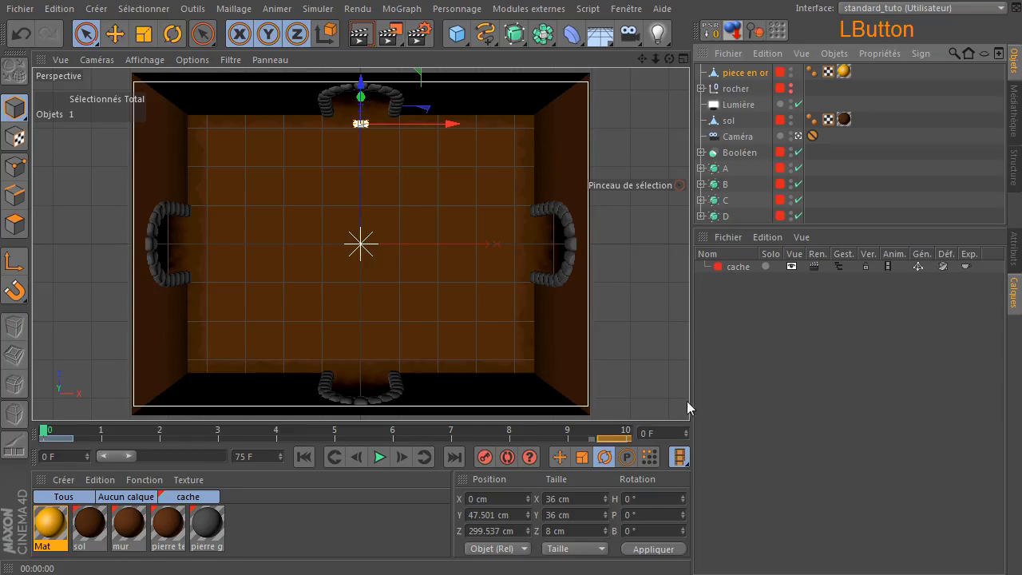
left_click(633, 364)
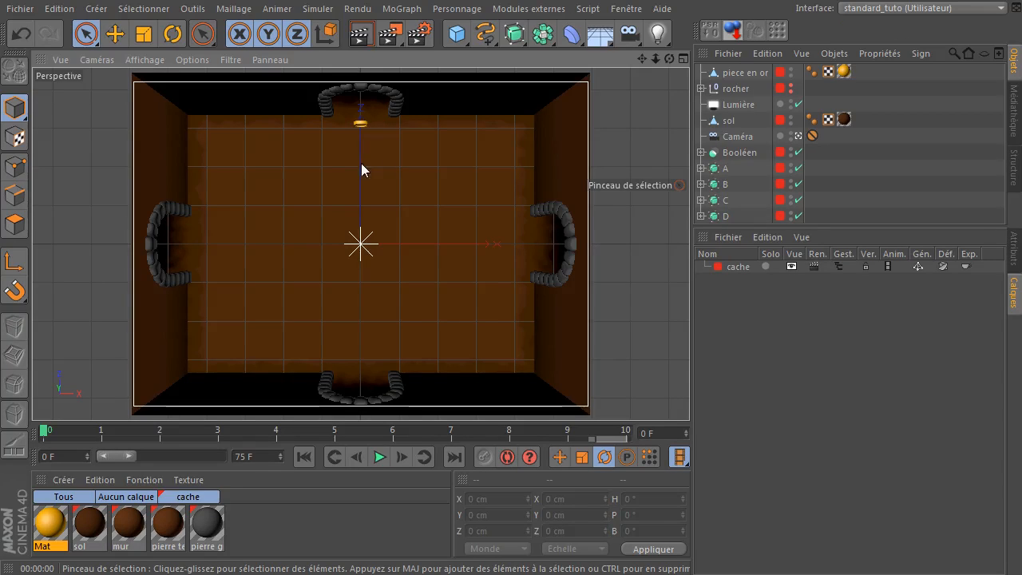
In the front view, select the piece en or object and enable position recording with rotation recording disabled.
middle_click(608, 269)
middle_click(547, 350)
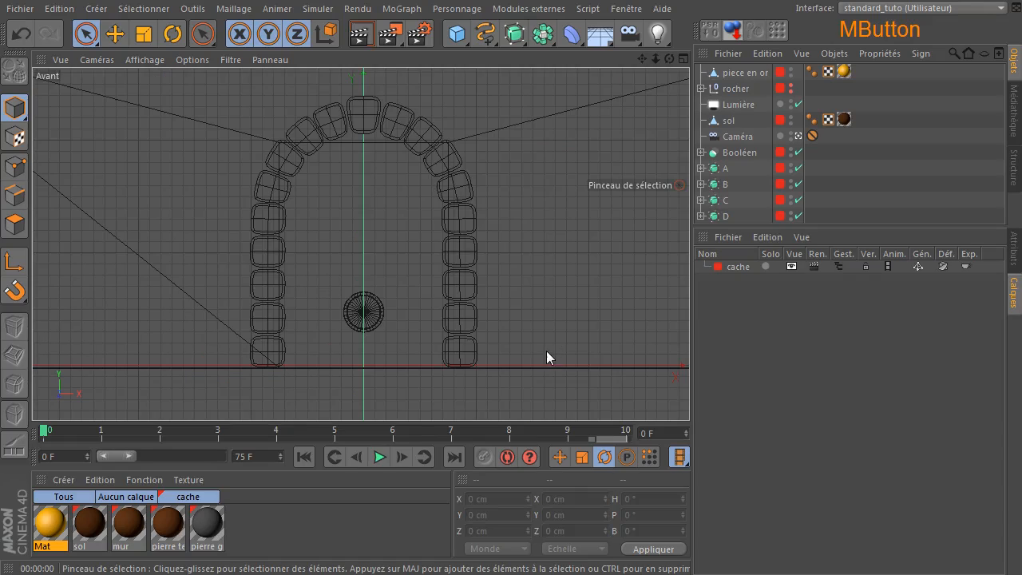
left_click(747, 75)
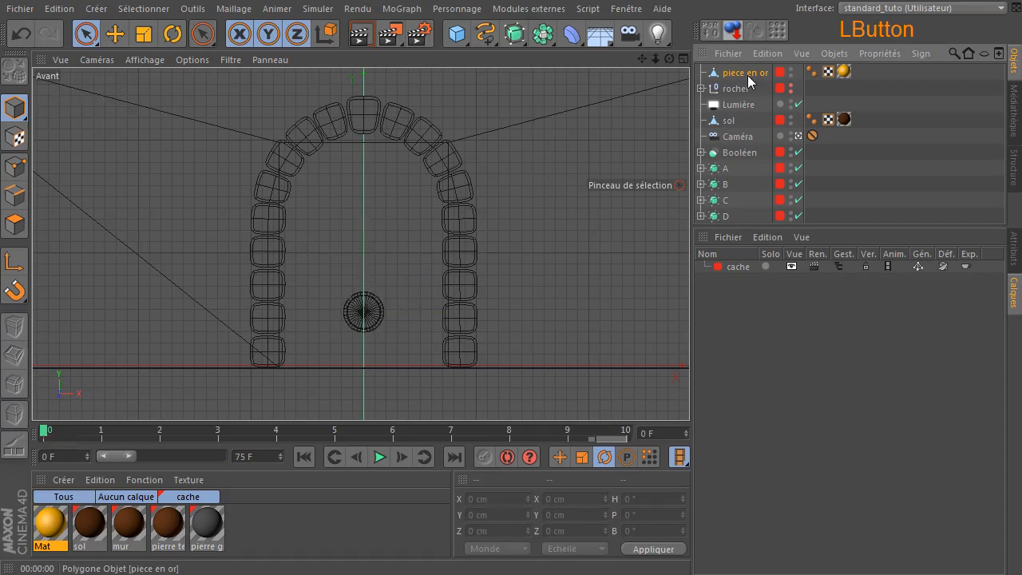
left_click(604, 467)
left_click(558, 463)
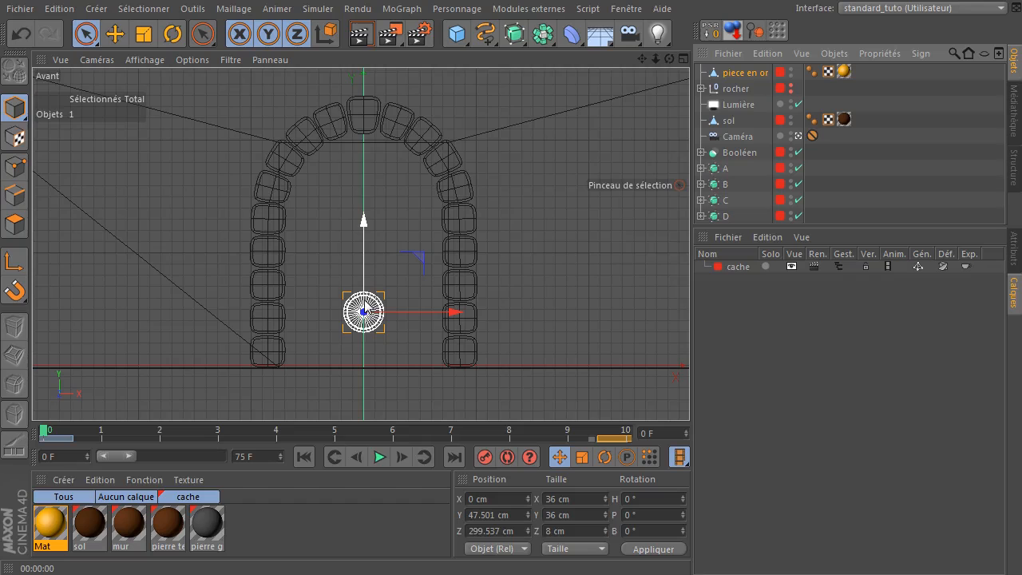
Record position keyframes for the coin at frames 0 and 10.
left_click(483, 460)
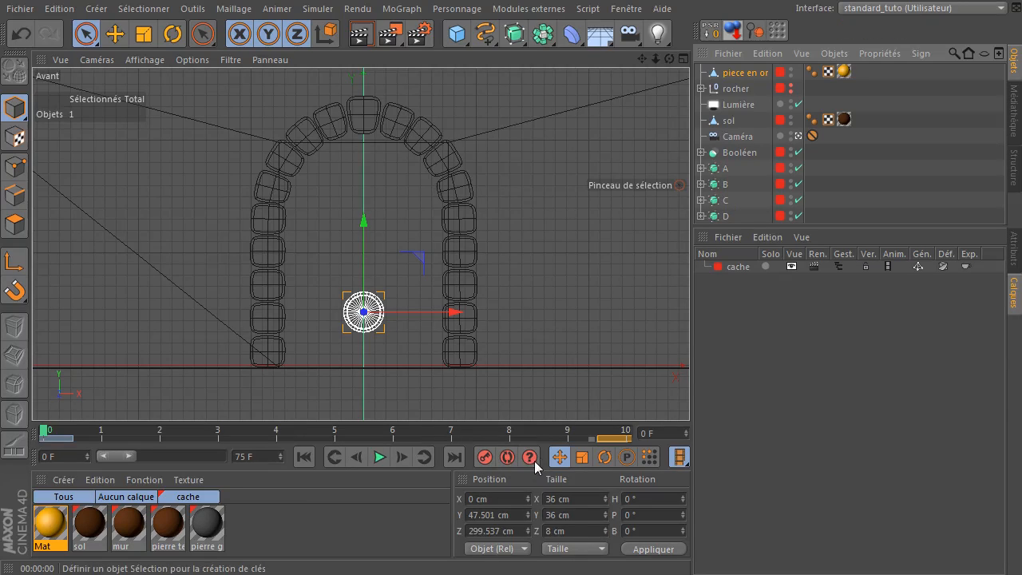
left_click(621, 435)
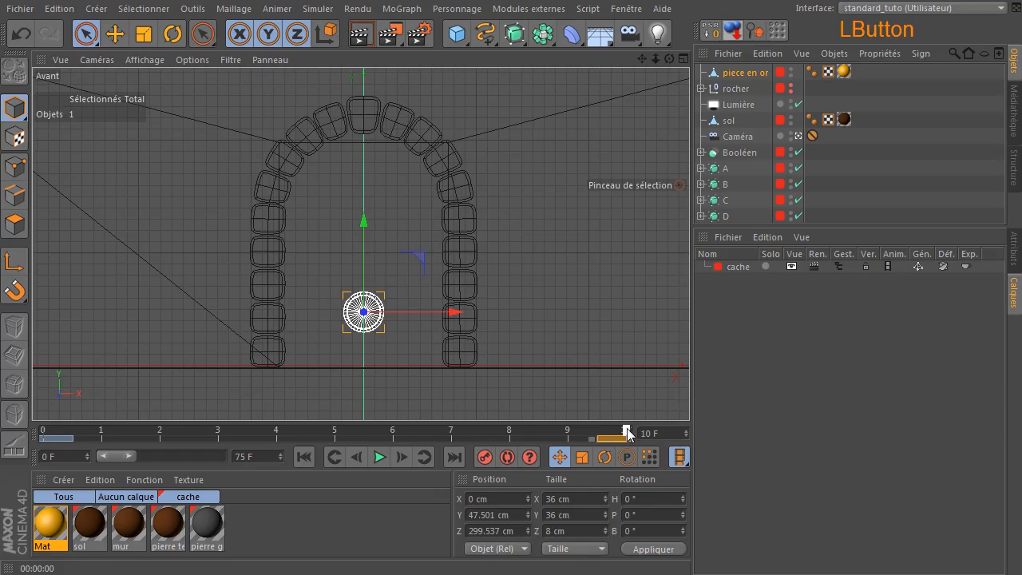
left_click(484, 458)
At frame 5, raise the coin to a Y position of about 122.7 cm and record a position keyframe.
left_click(337, 437)
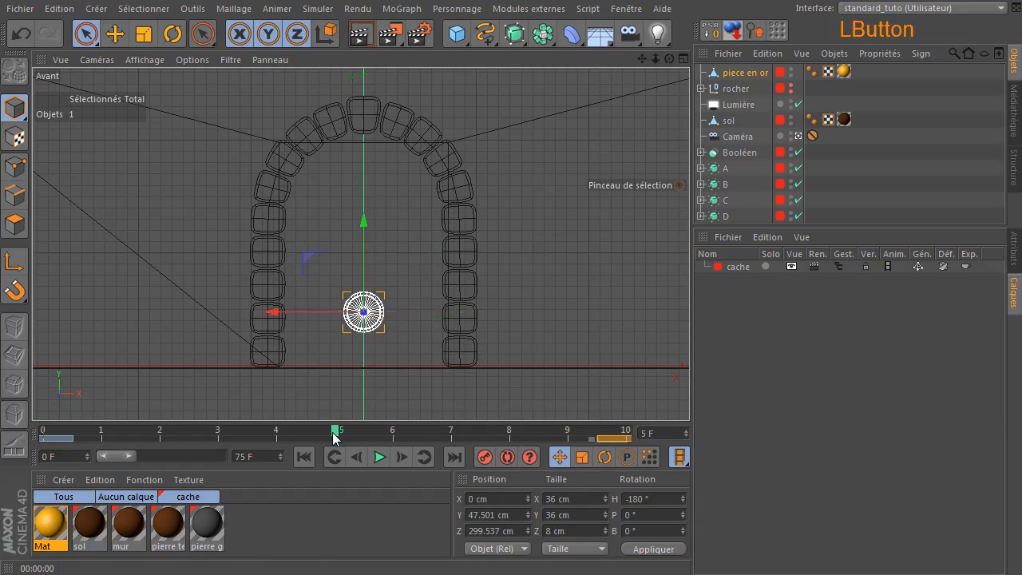
left_click_drag(364, 225, 389, 139)
left_click(485, 458)
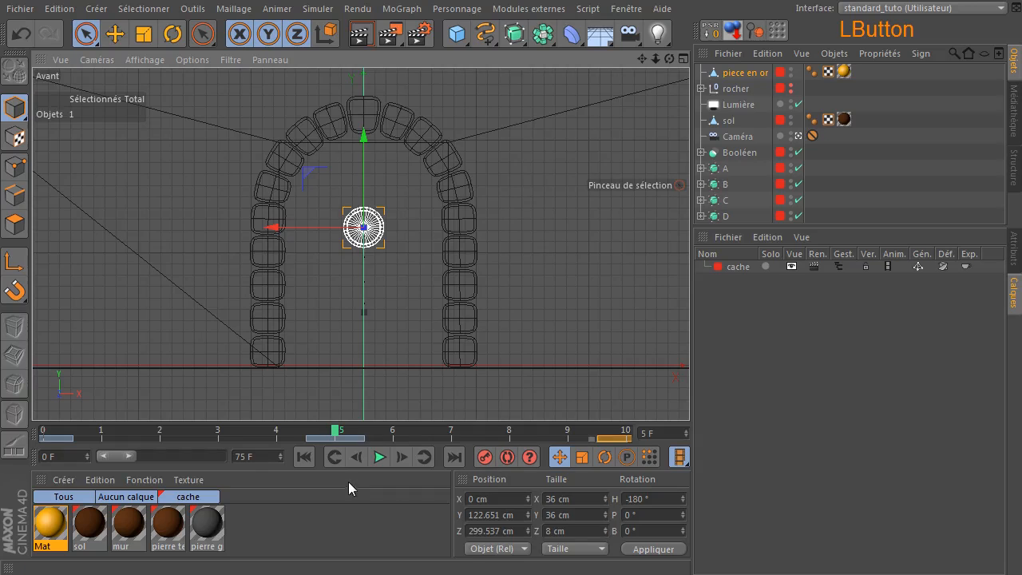
Play the coin animation from the first frame in the front view, then stop it.
left_click(299, 458)
left_click(380, 458)
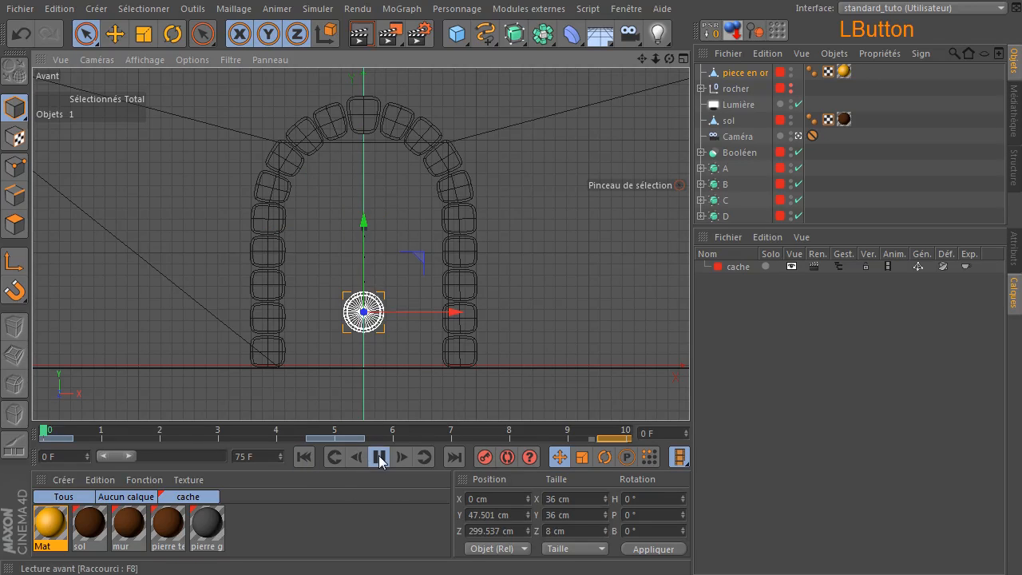
left_click(379, 458)
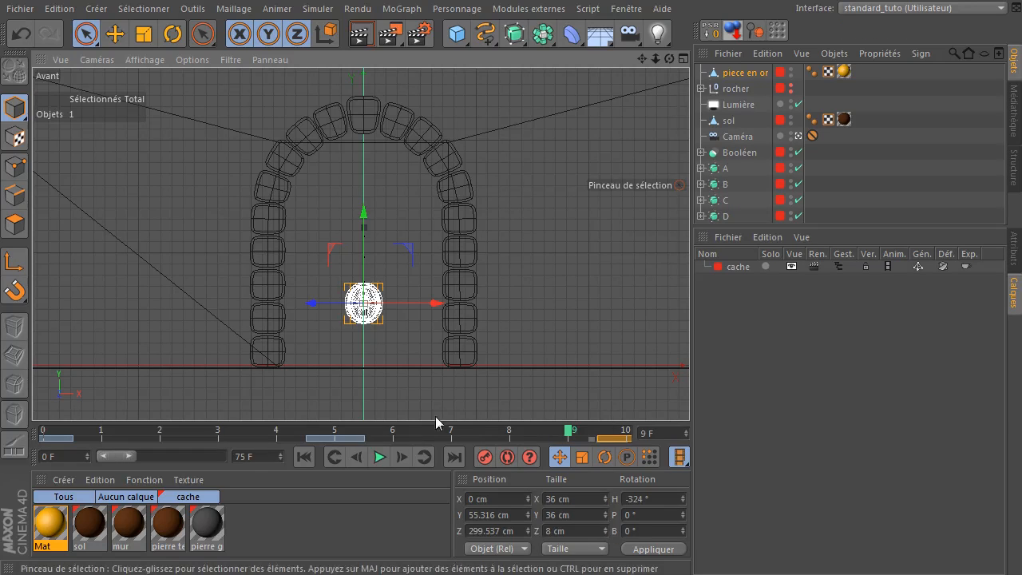
Open the timeline, expand the position tracks of piece en or, and select all its position keys.
left_click(625, 9)
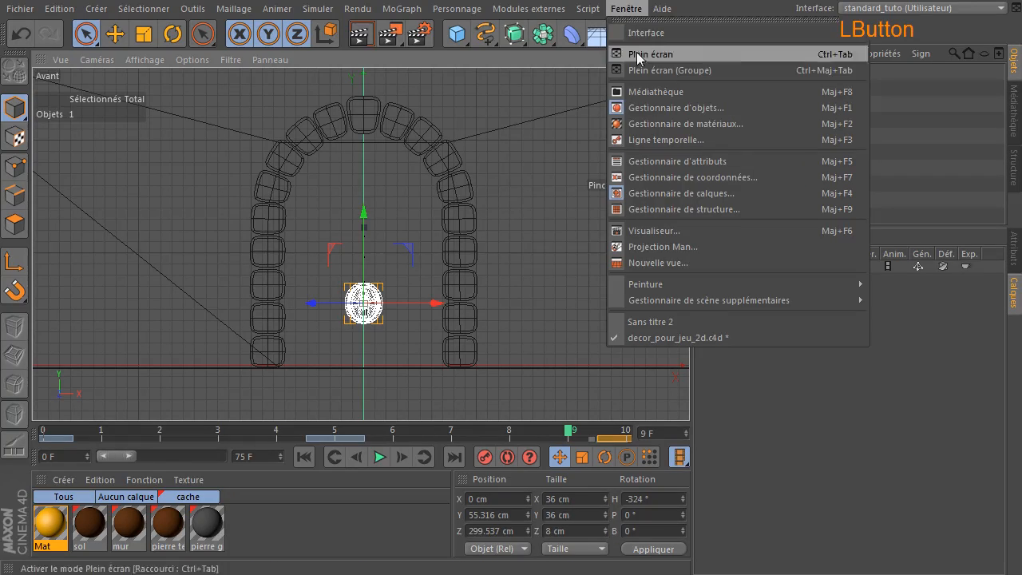
left_click(647, 141)
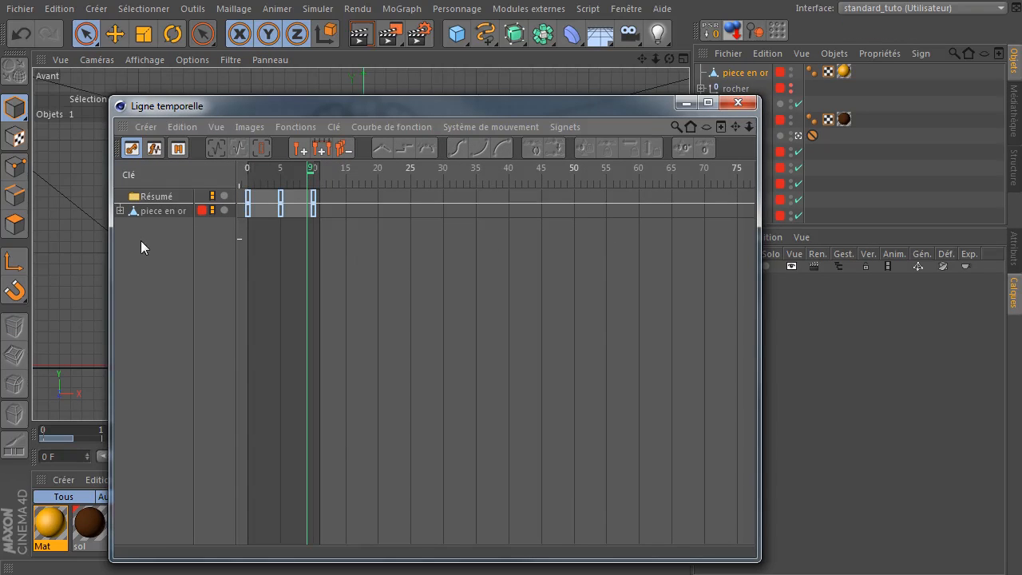
left_click(120, 211)
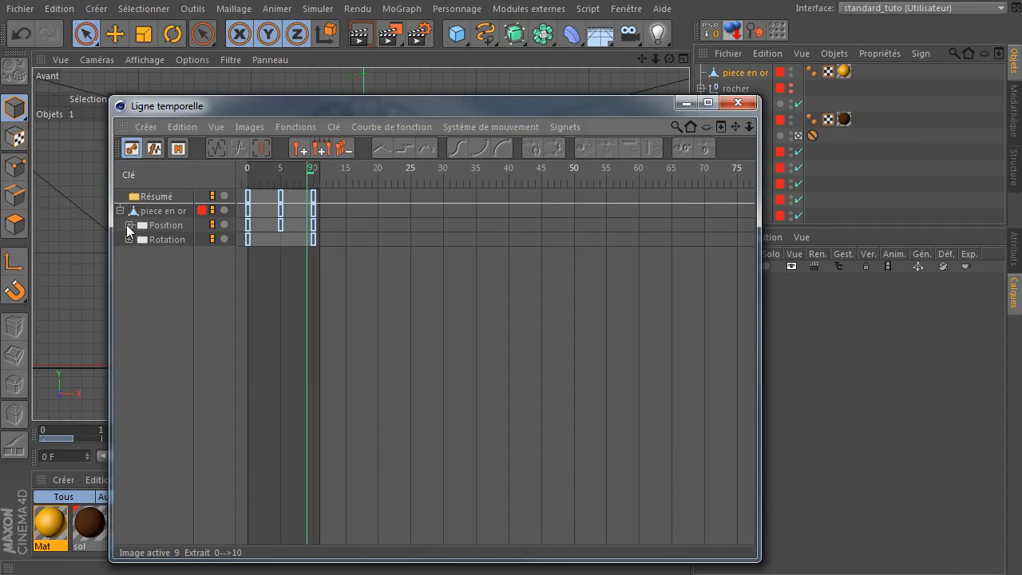
left_click(129, 226)
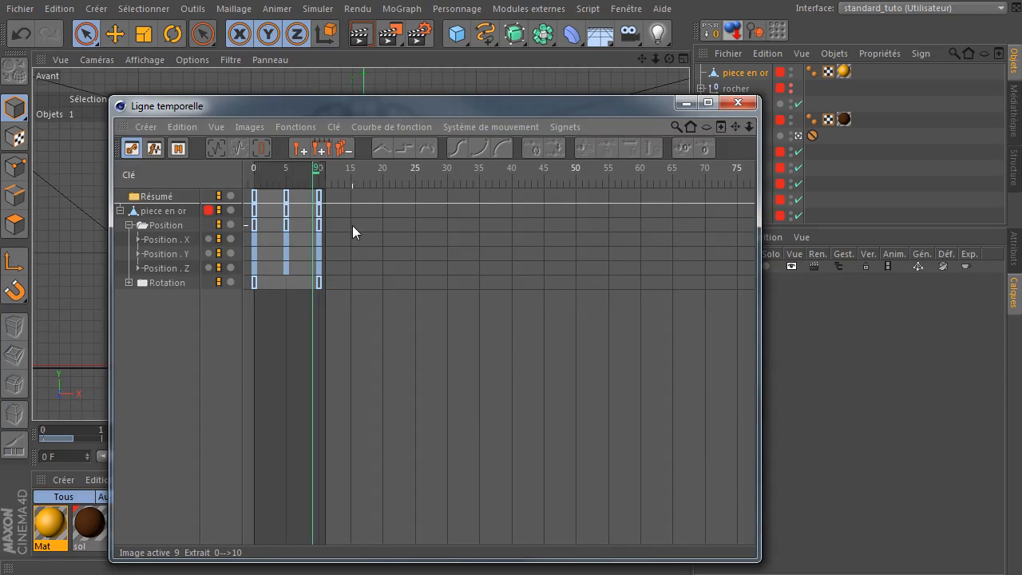
left_click_drag(352, 226, 268, 236)
Set the interpolation of the selected position keys to Linéaire in their attributes and close the timeline.
left_click_drag(423, 118, 382, 112)
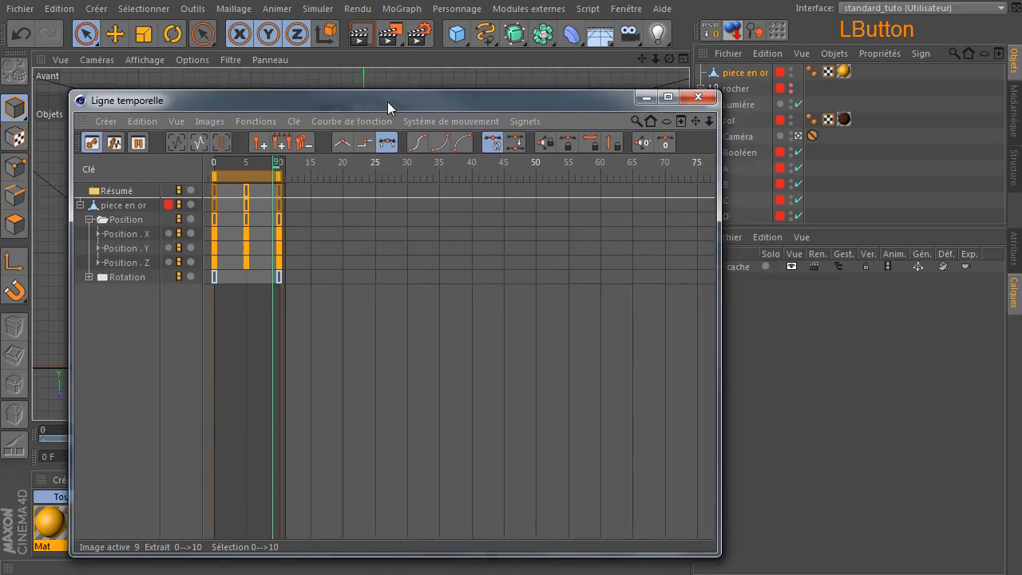
left_click(1014, 251)
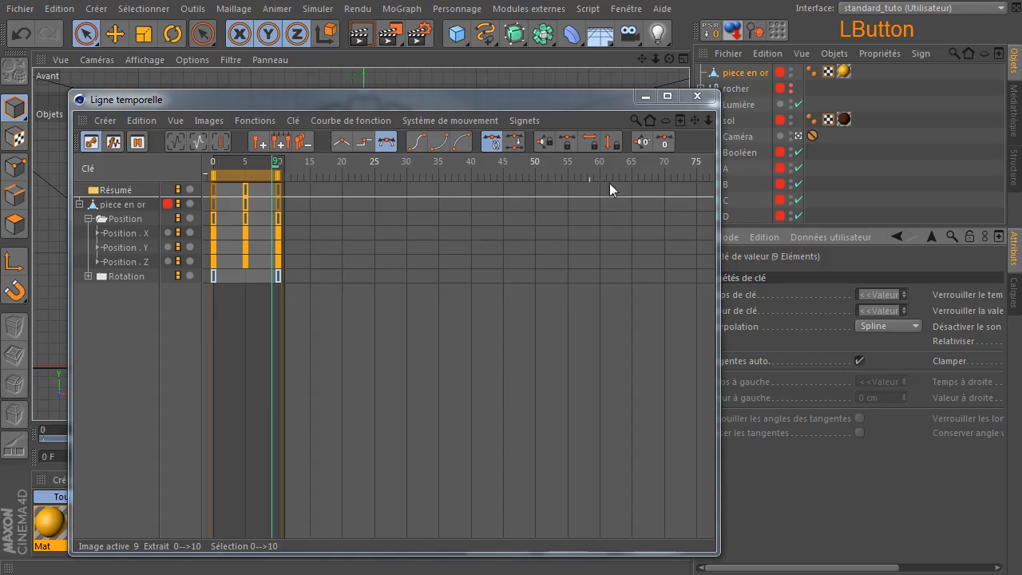
left_click_drag(500, 104, 456, 74)
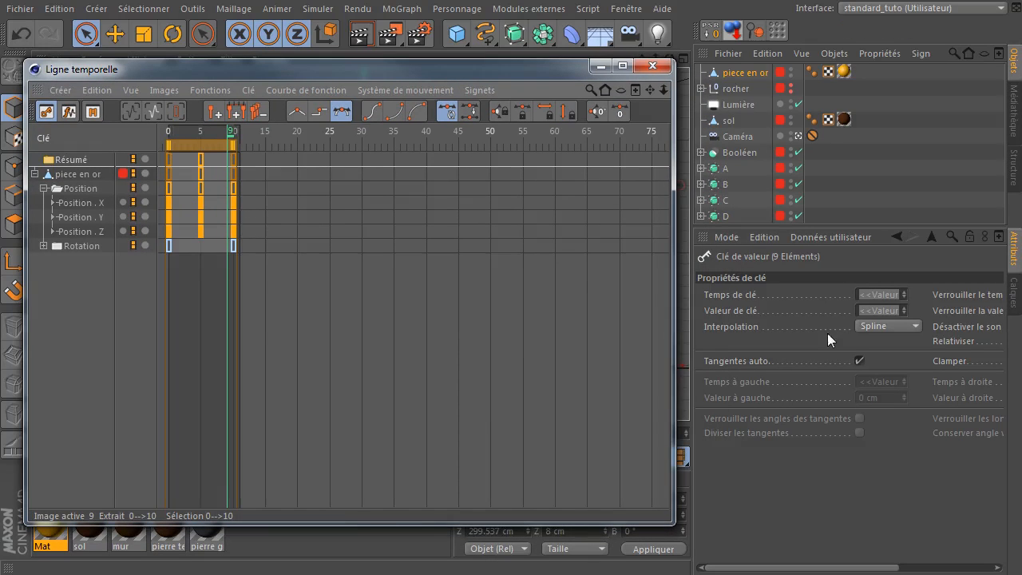
left_click(889, 327)
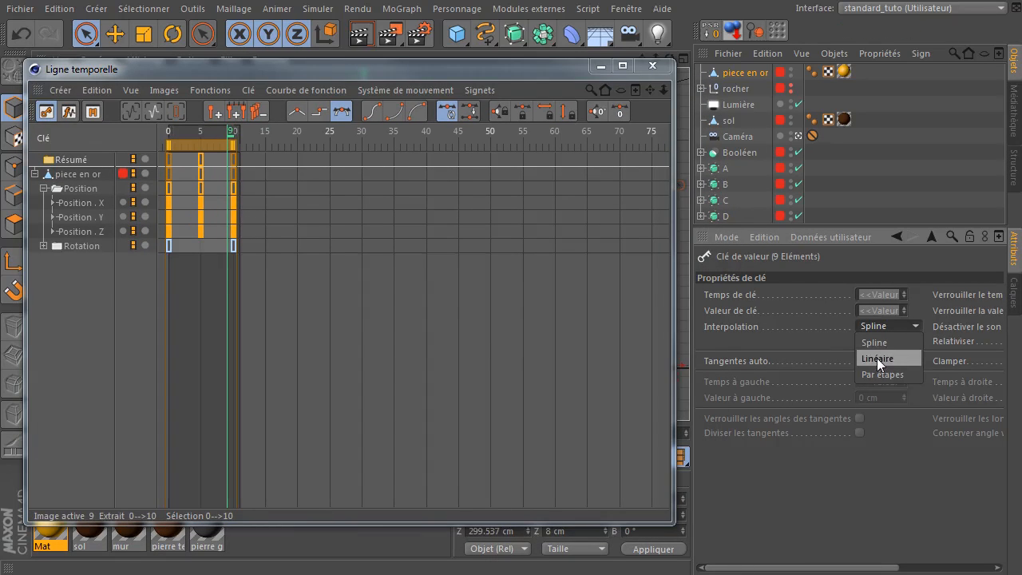
left_click(877, 357)
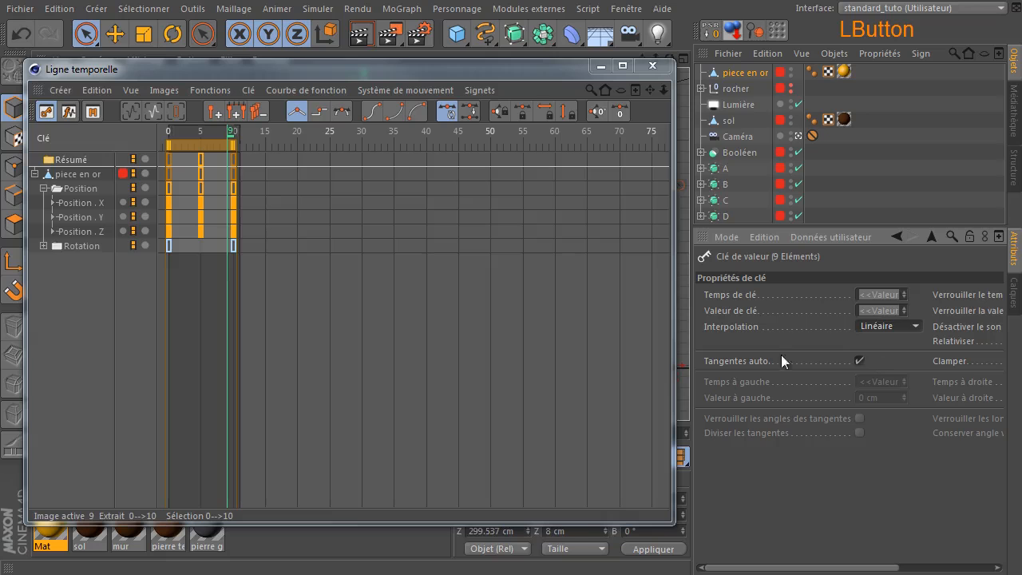
left_click(652, 66)
Return to the full perspective view, deselect the coin, and play the animation to check its motion.
middle_click(545, 258)
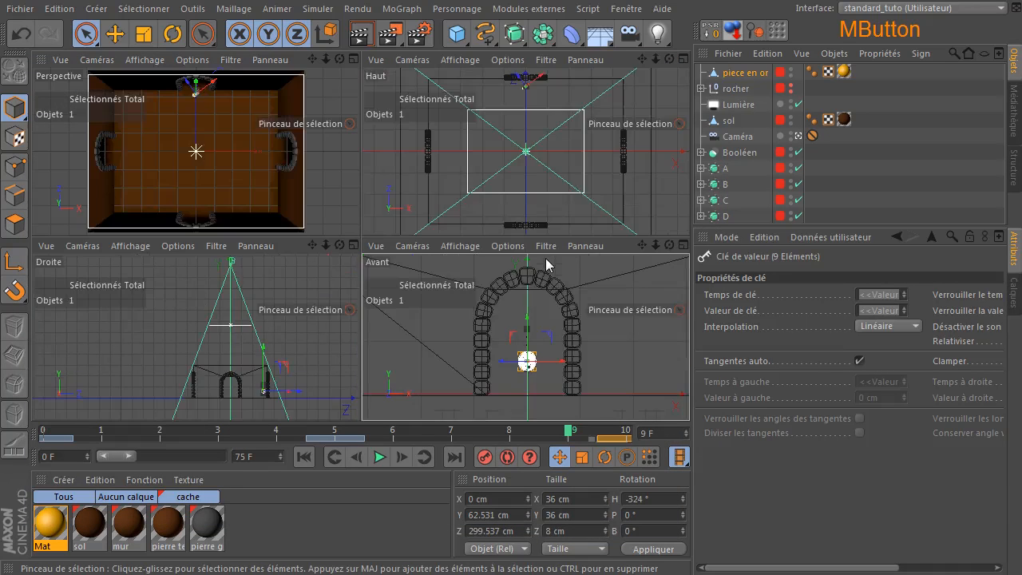
middle_click(254, 145)
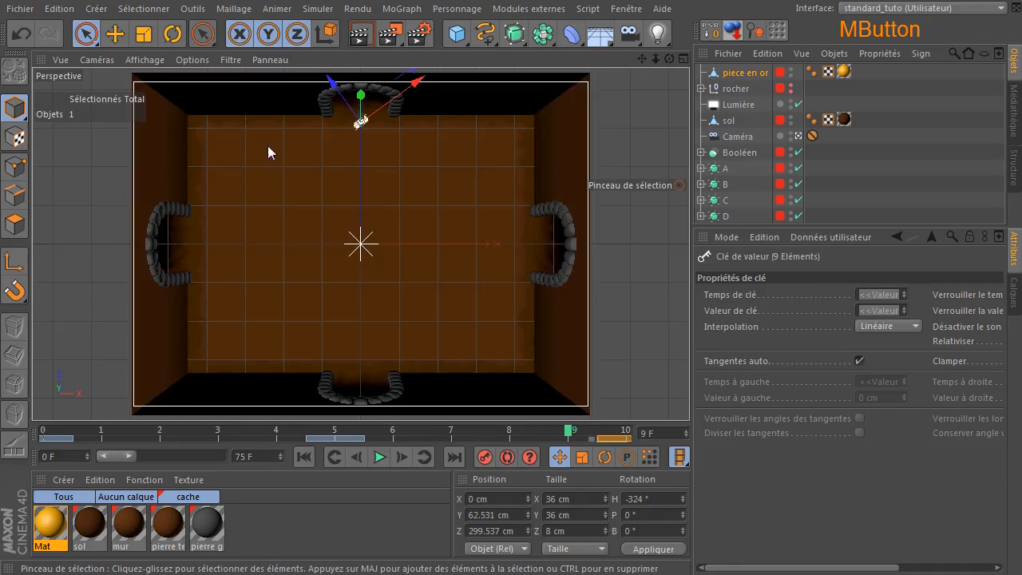
left_click(659, 276)
left_click(381, 456)
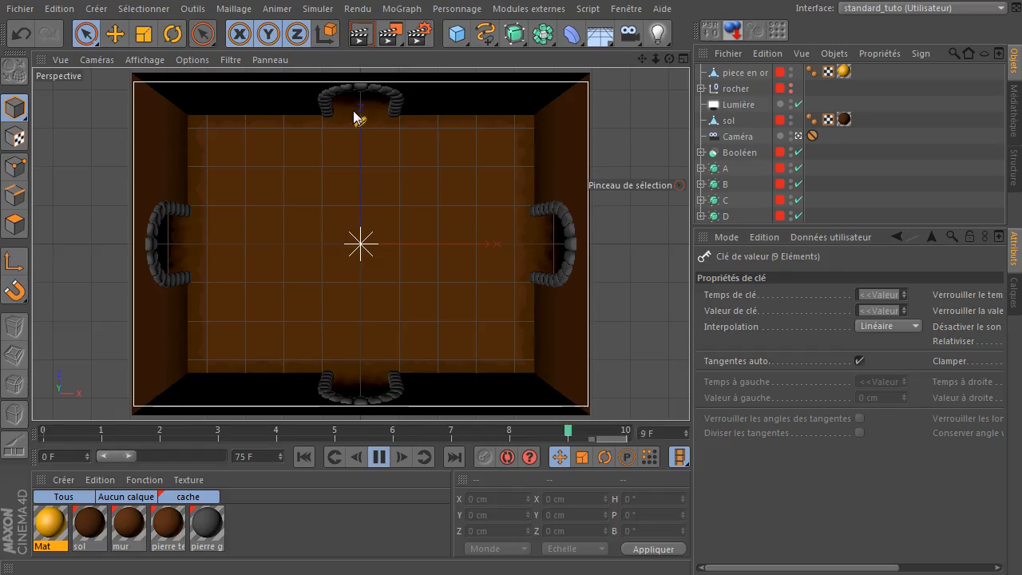
left_click(379, 456)
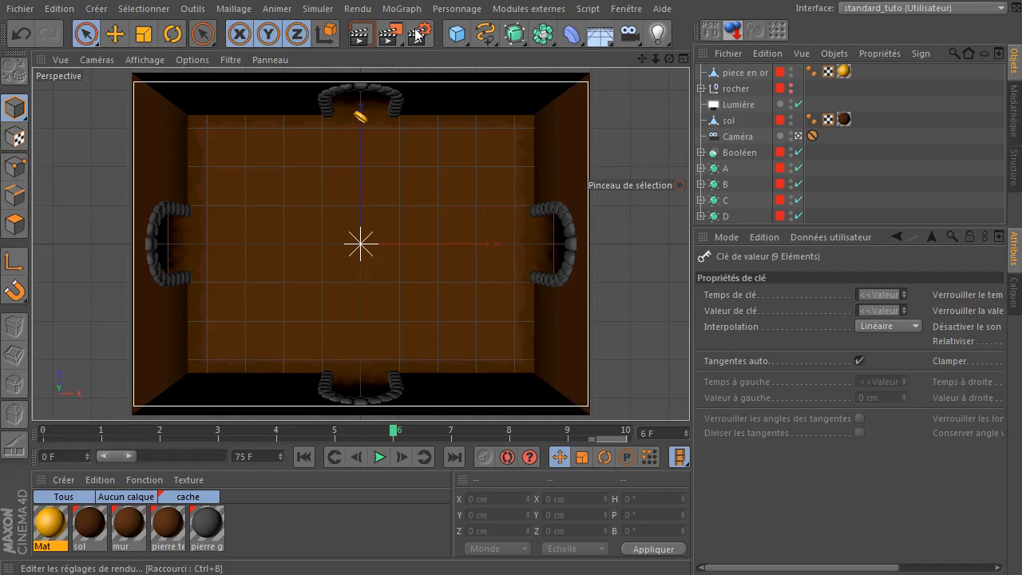
left_click(389, 35)
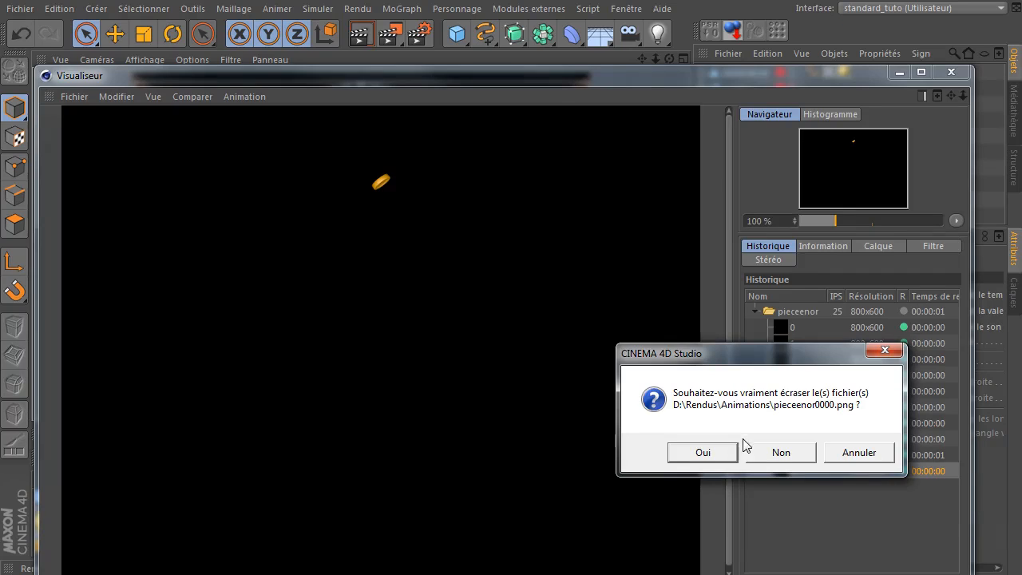
left_click(702, 453)
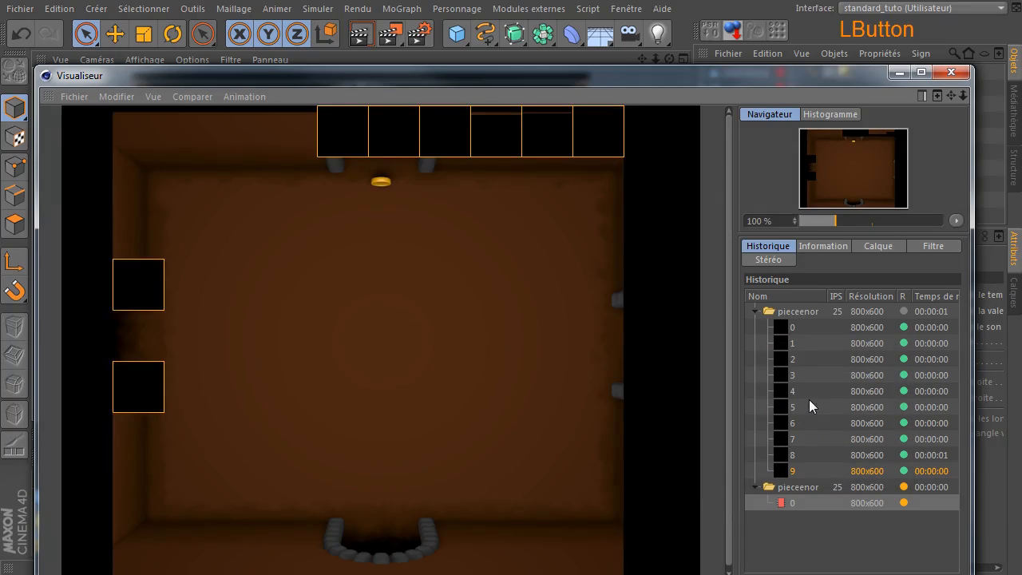
left_click(755, 312)
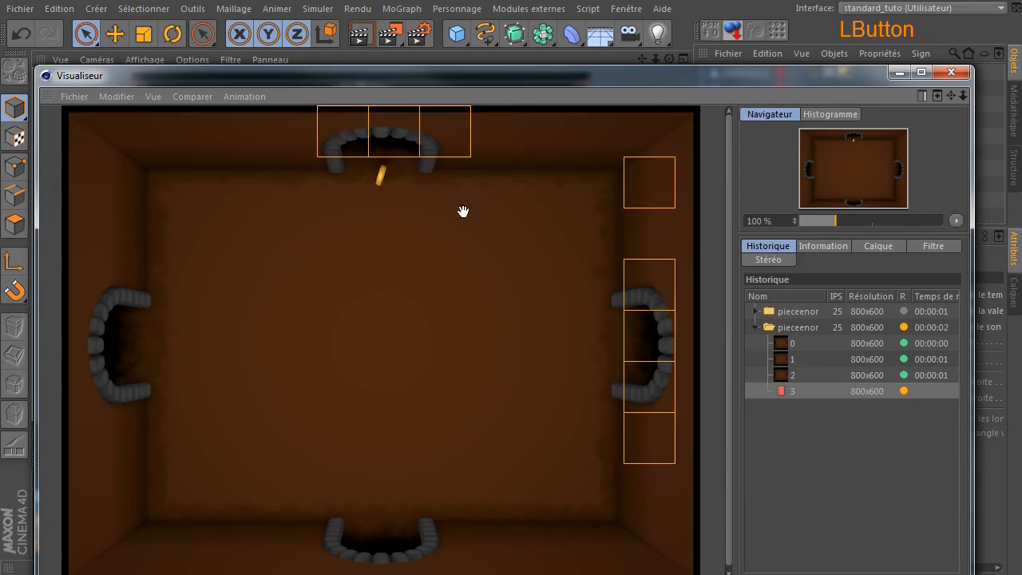
left_click(79, 96)
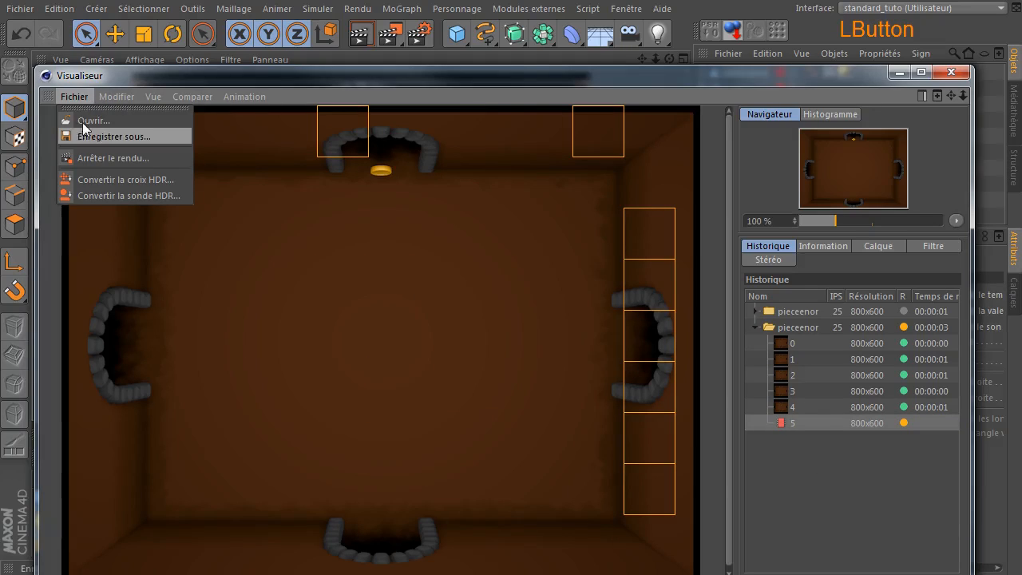
left_click(126, 160)
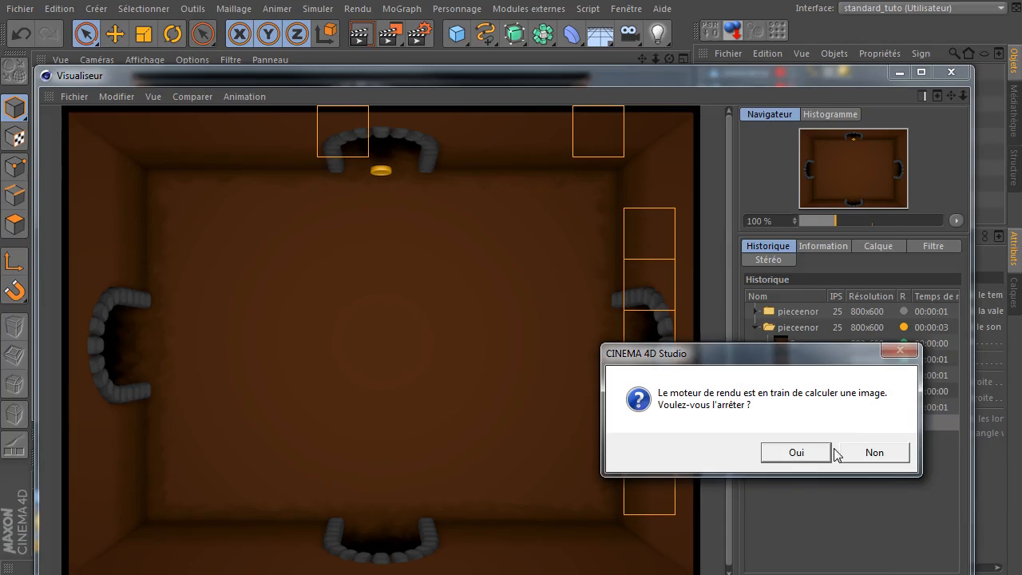
left_click(808, 451)
left_click(951, 73)
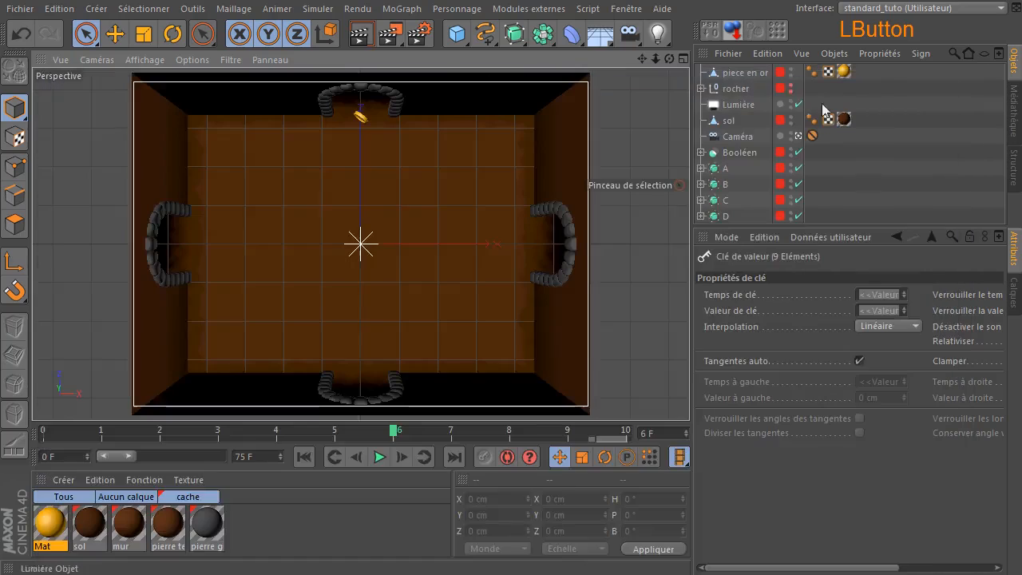
Remove the object piece en or from its cache layer.
right_click(780, 76)
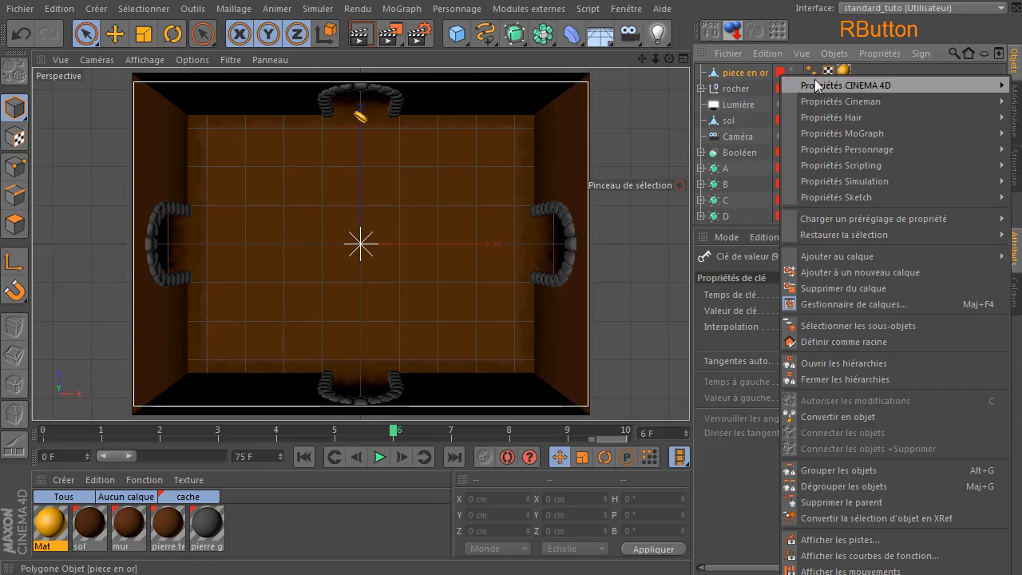
left_click(780, 75)
left_click(781, 75)
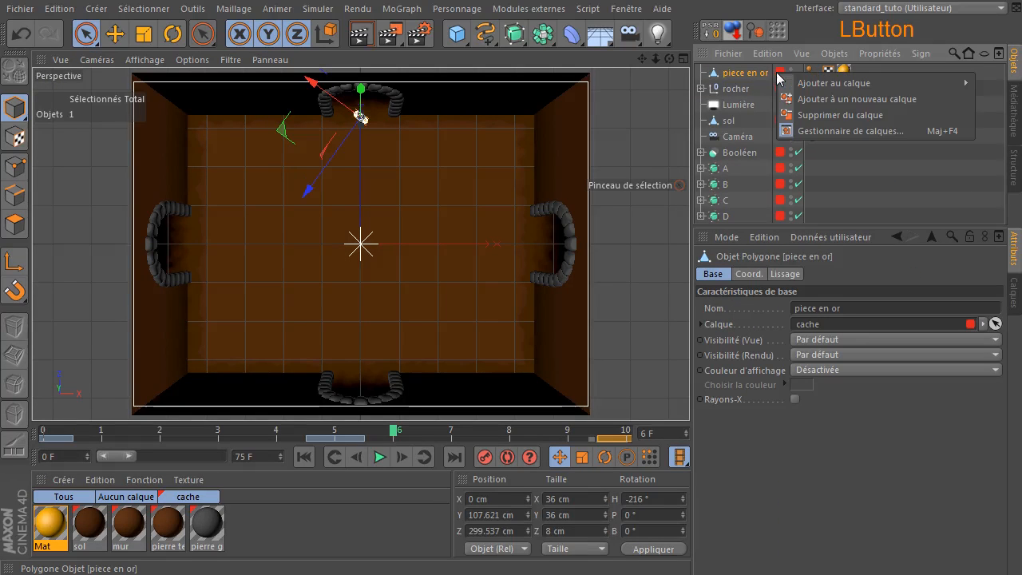
left_click(801, 118)
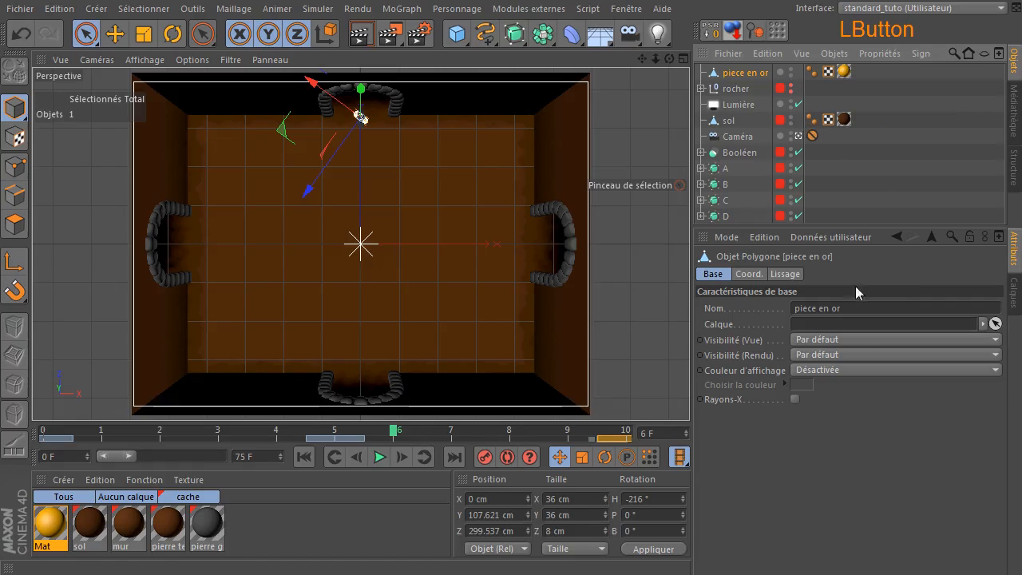
At the first frame, hide the cache layer in the view, render and managers, and render a preview of the coin alone.
left_click(302, 456)
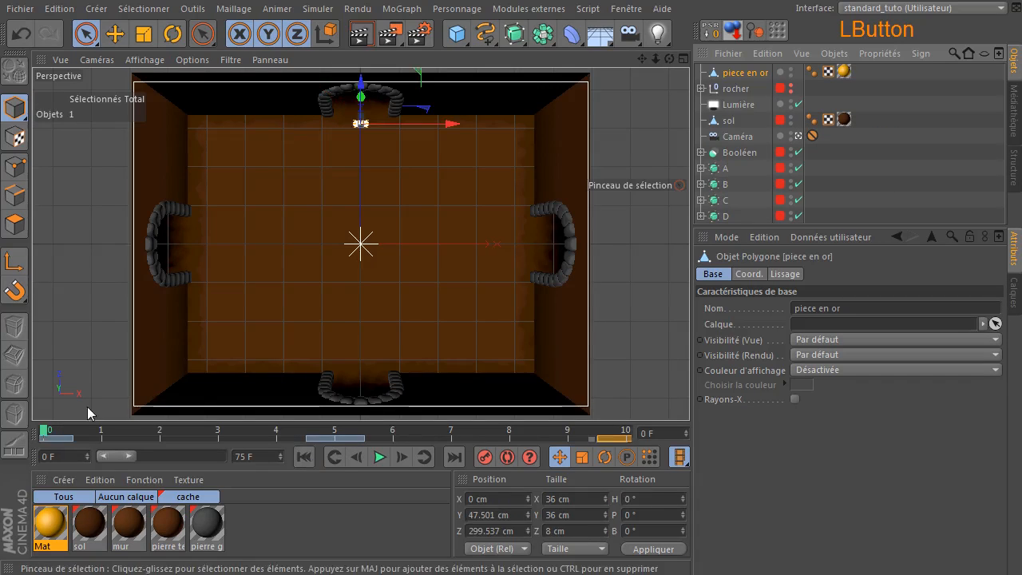
left_click(1014, 292)
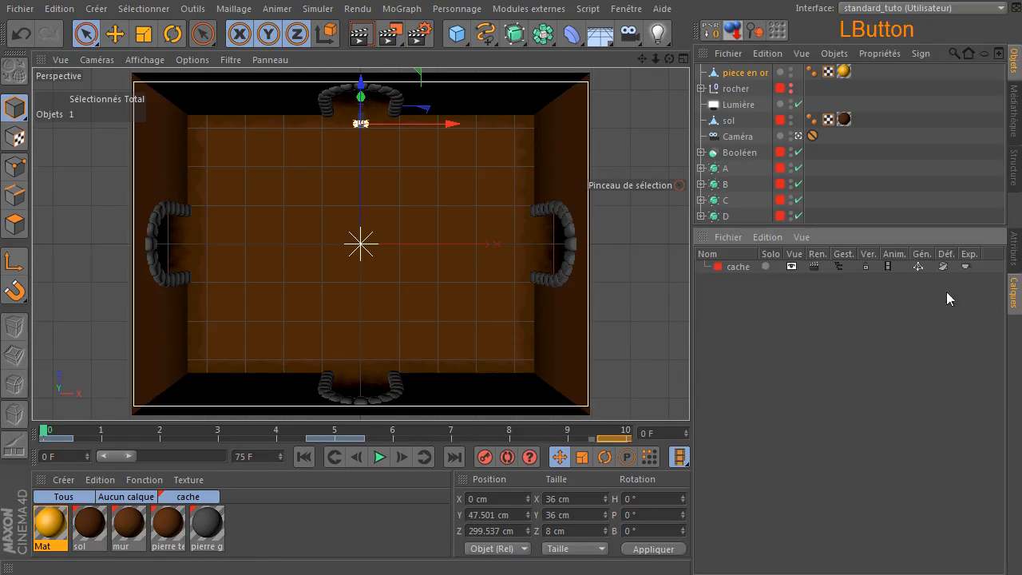
left_click(791, 266)
left_click(836, 267)
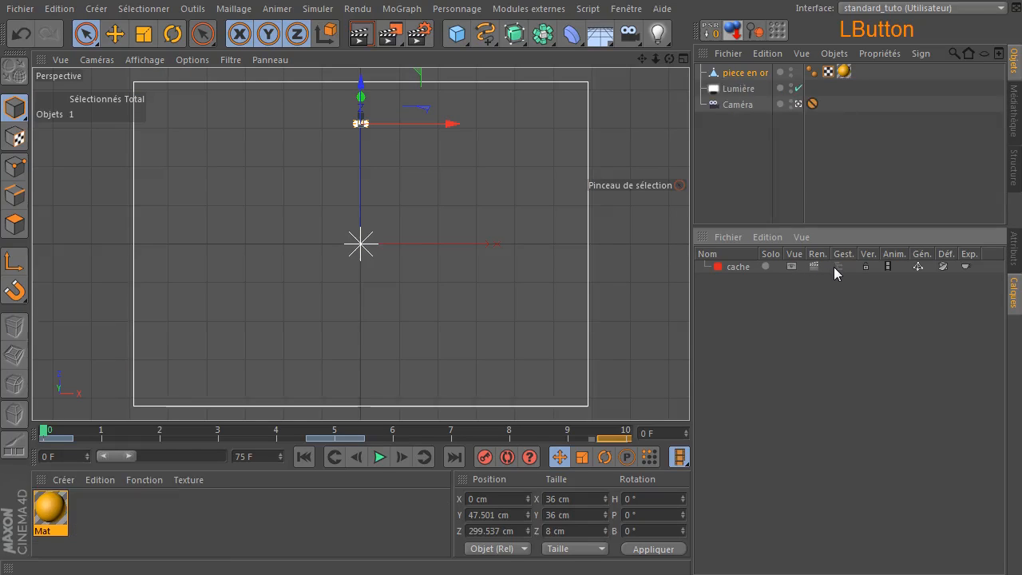
left_click(362, 35)
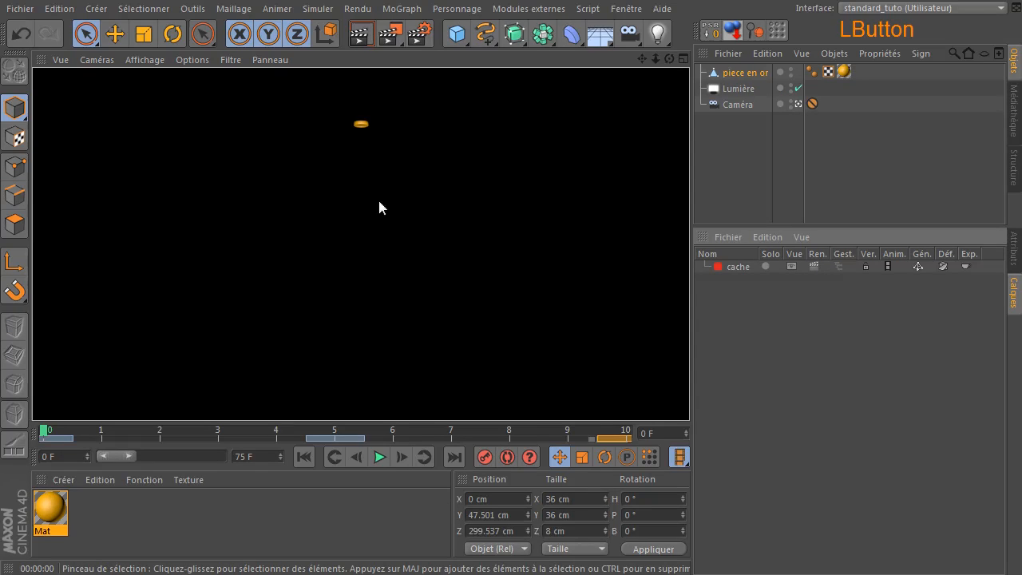
Check the PNG save settings with alpha channel, and render the coin animation to the Visualiseur, overwriting the existing pieceenor files.
left_click(420, 35)
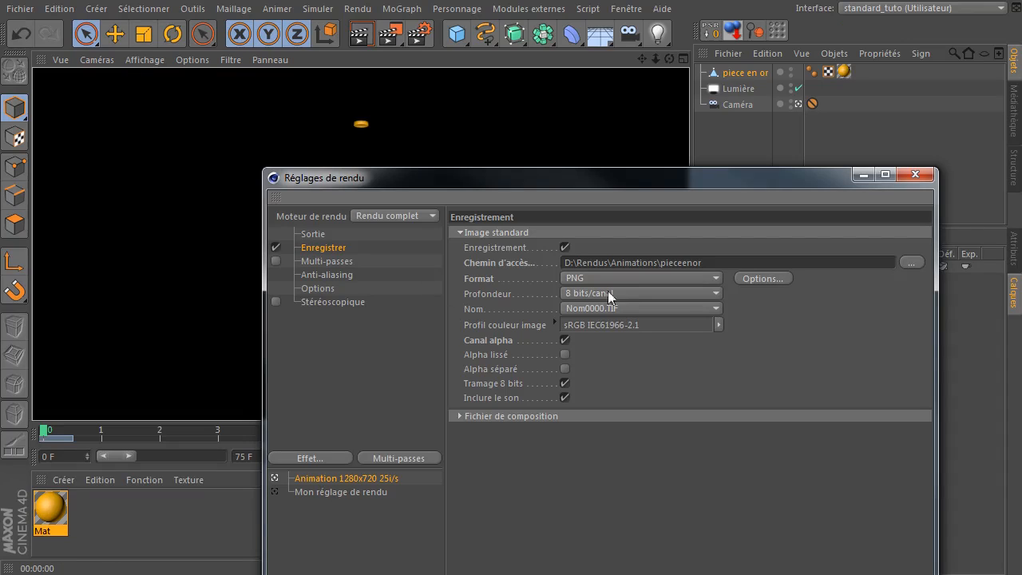
left_click(915, 174)
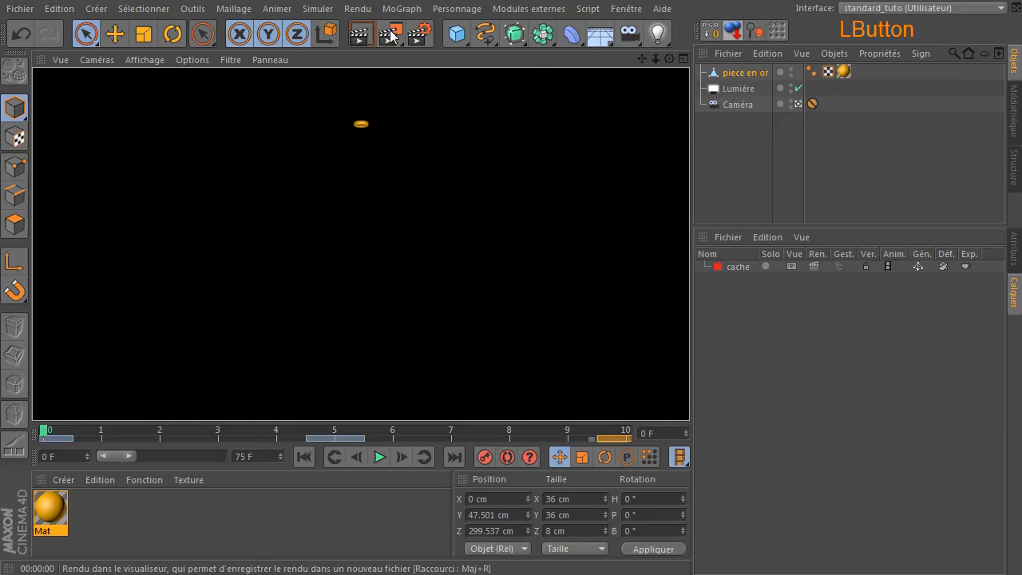
left_click(390, 36)
left_click(686, 451)
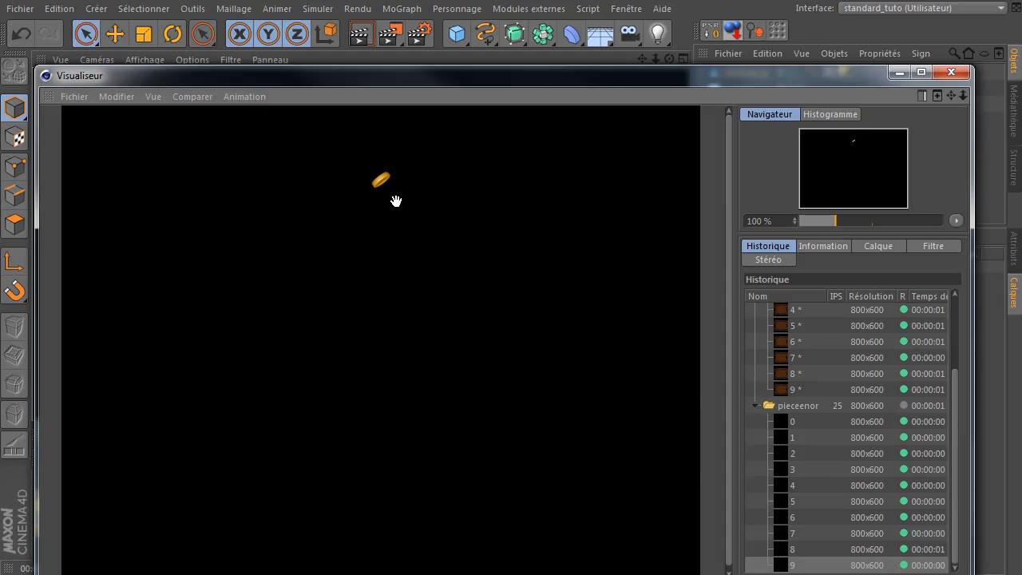
Collapse the earlier room render, examine the new pieceenor render frame by frame from 0 to 9, and close the Visualiseur.
left_click(775, 407)
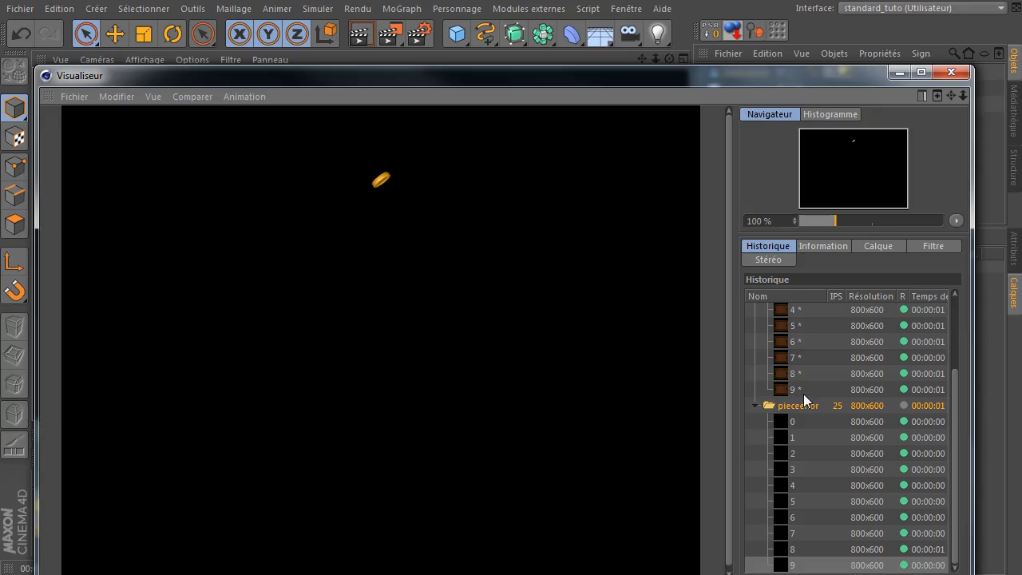
key("Up")
key("Left")
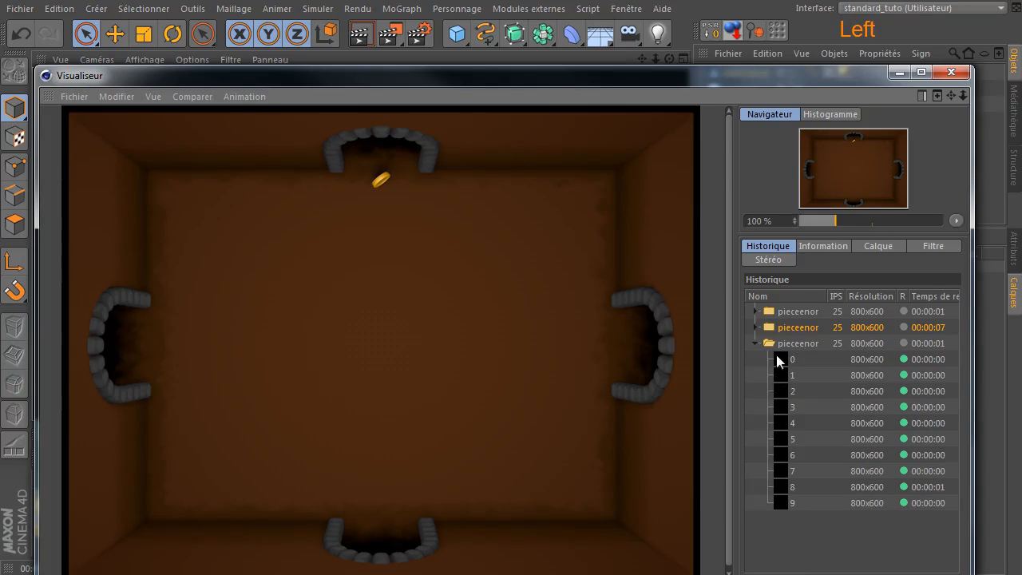
left_click(785, 344)
key("Down")
key("Down")
key("Down")
key("Down")
key("Down")
key("Down")
key("Down")
key("Down")
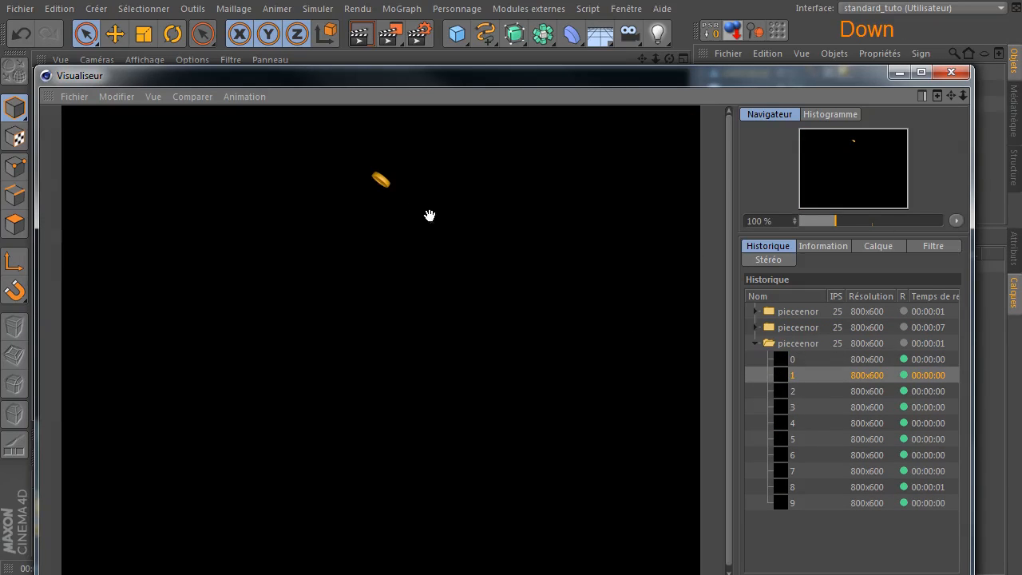
key("Down")
key("Down")
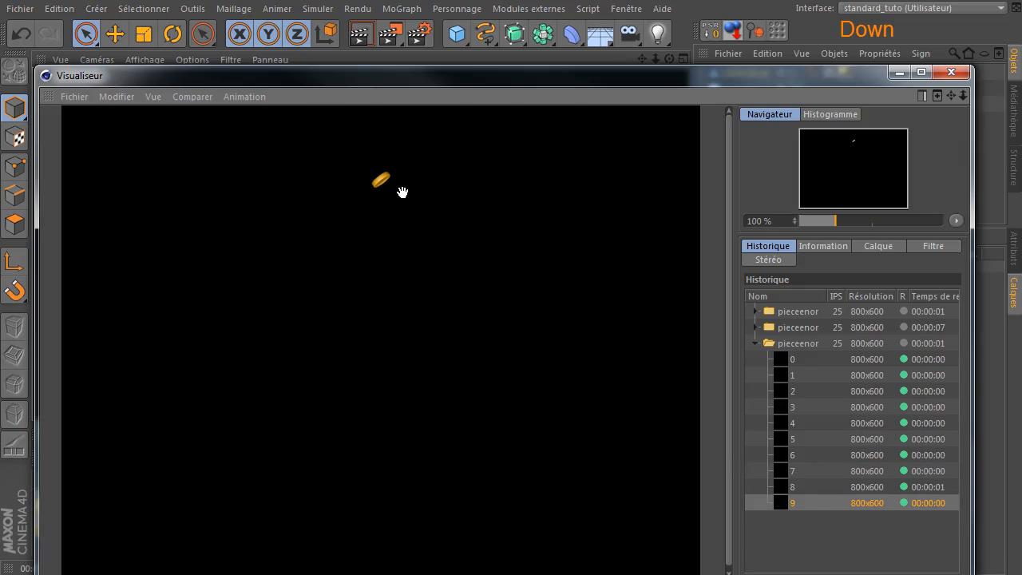
left_click(654, 574)
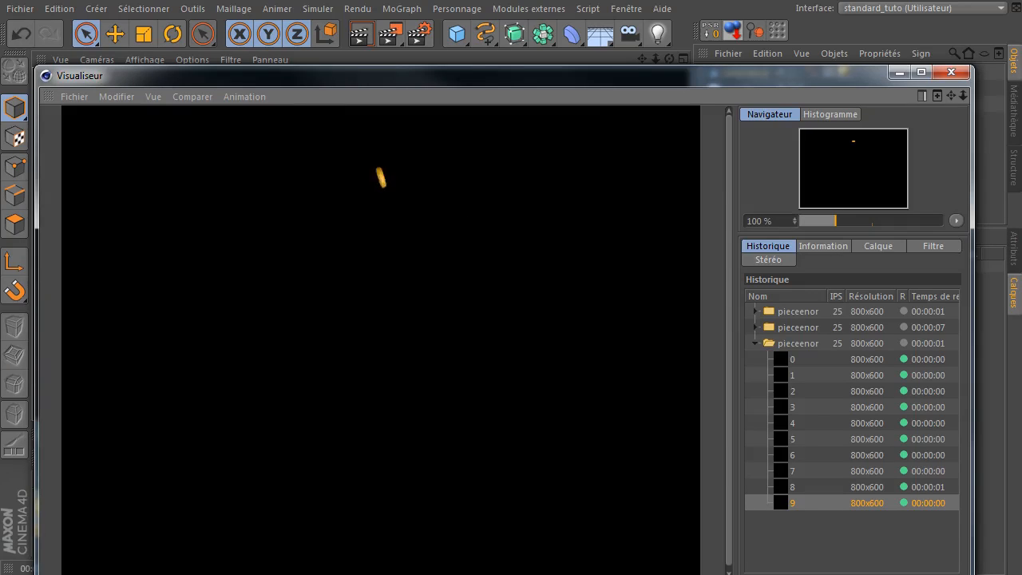
left_click(798, 407)
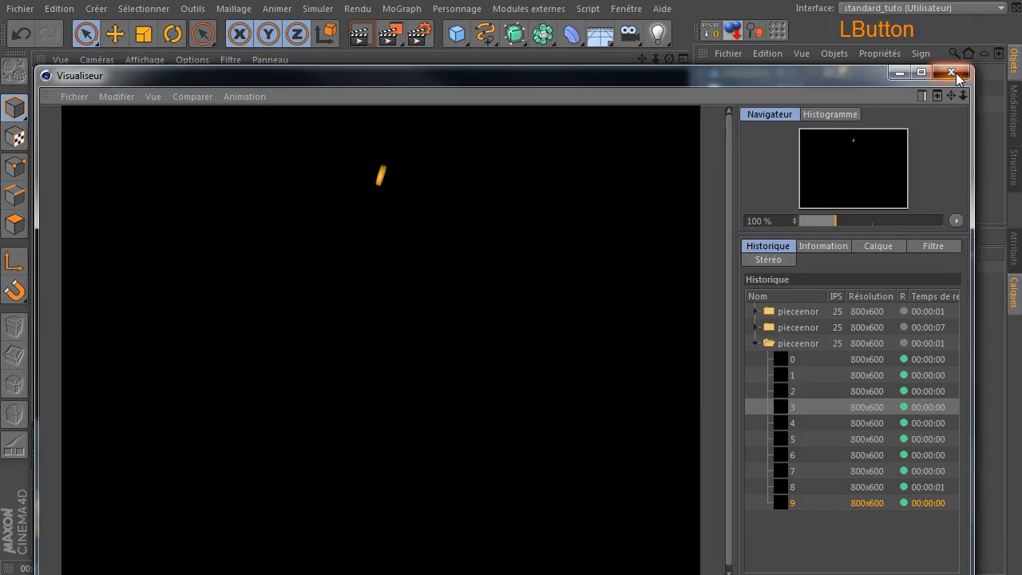
left_click(951, 73)
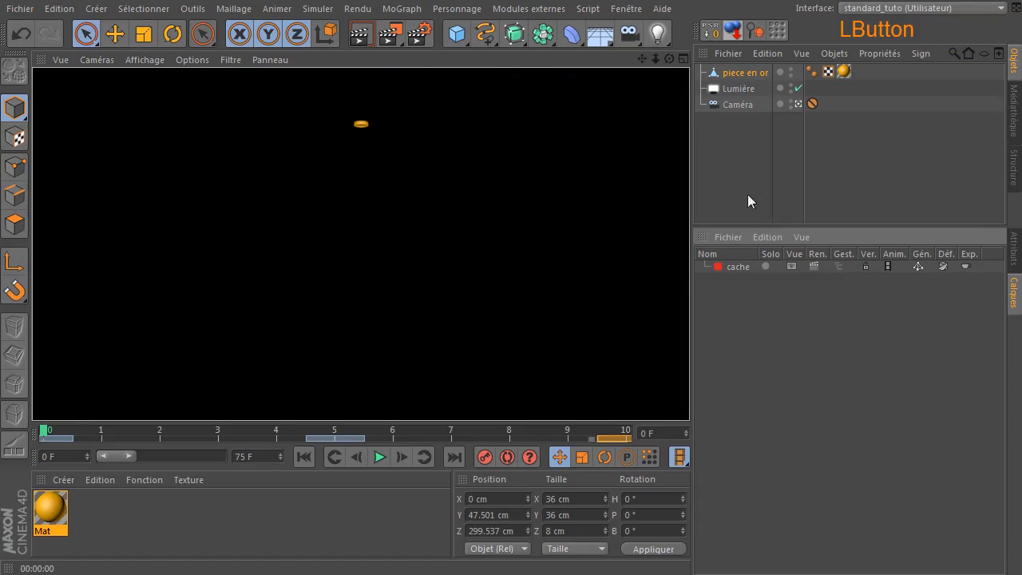
Show the cache layer again, assign the object piece en or back to it, and deselect the coin.
left_click(837, 268)
left_click(792, 267)
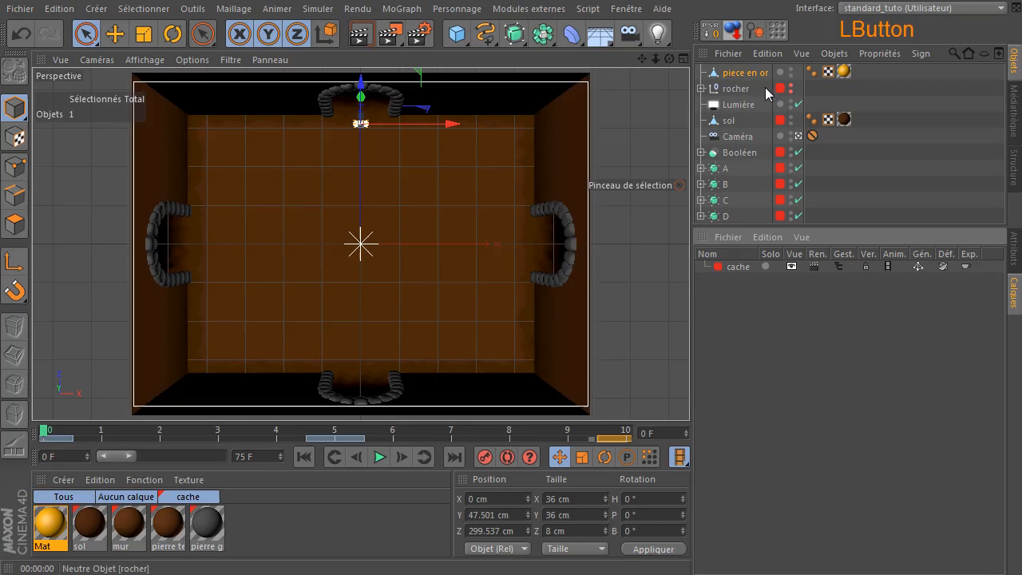
left_click(779, 72)
mouse_move(805, 84)
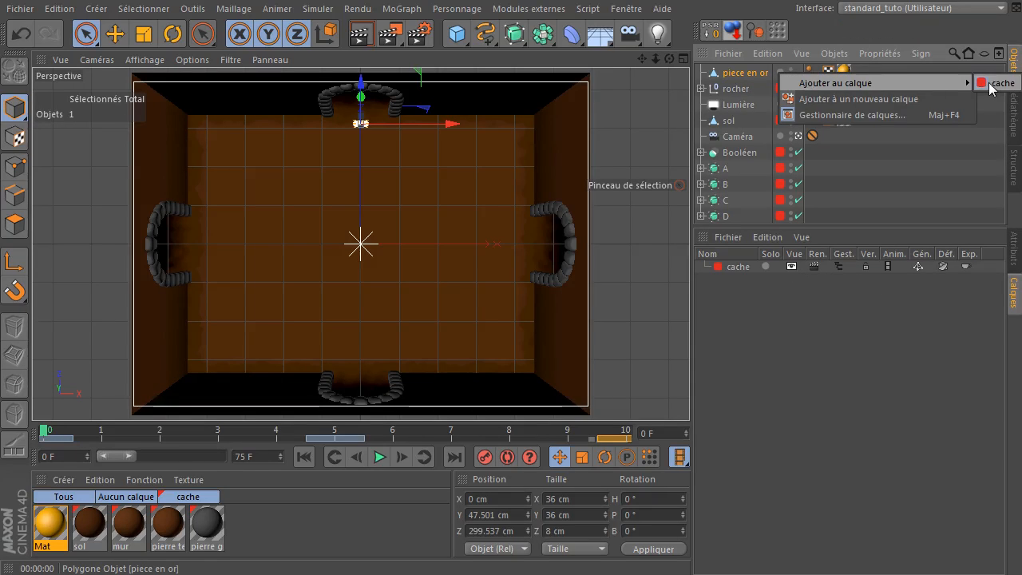
left_click(999, 83)
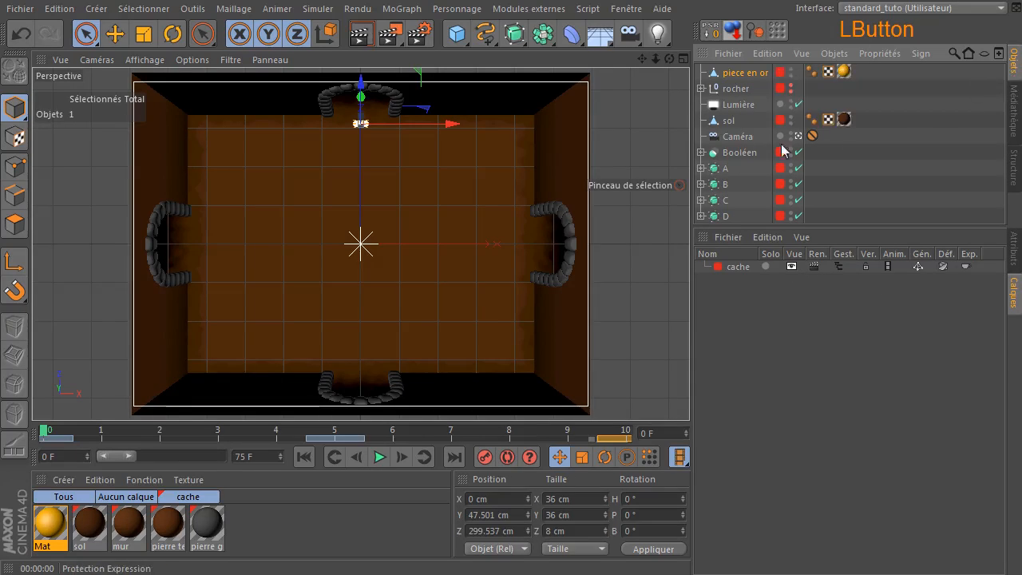
left_click(1014, 251)
left_click(633, 289)
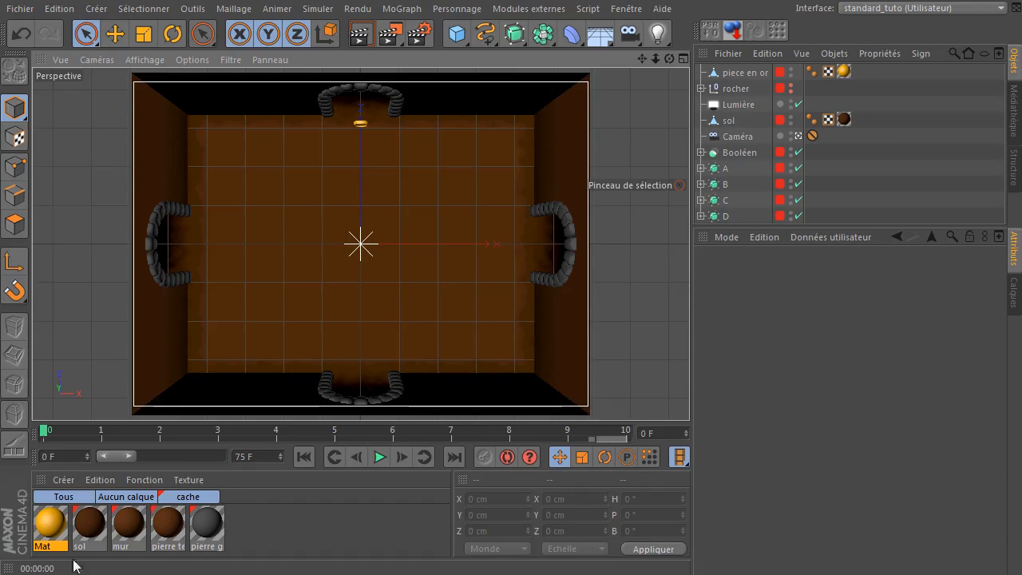
Add the gold material Mat to the cache layer and list only the materials without a layer.
right_click(44, 533)
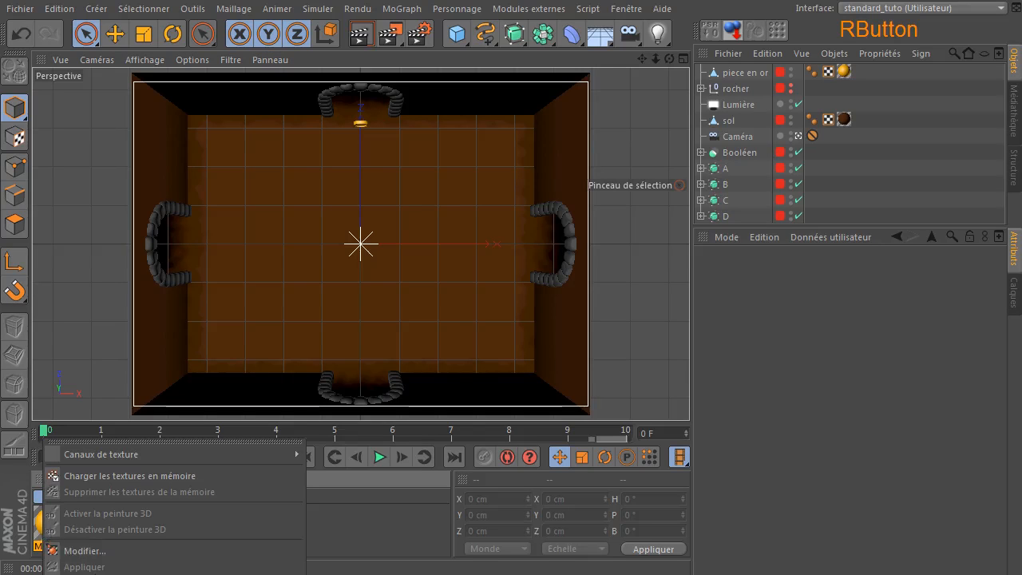
left_click(48, 523)
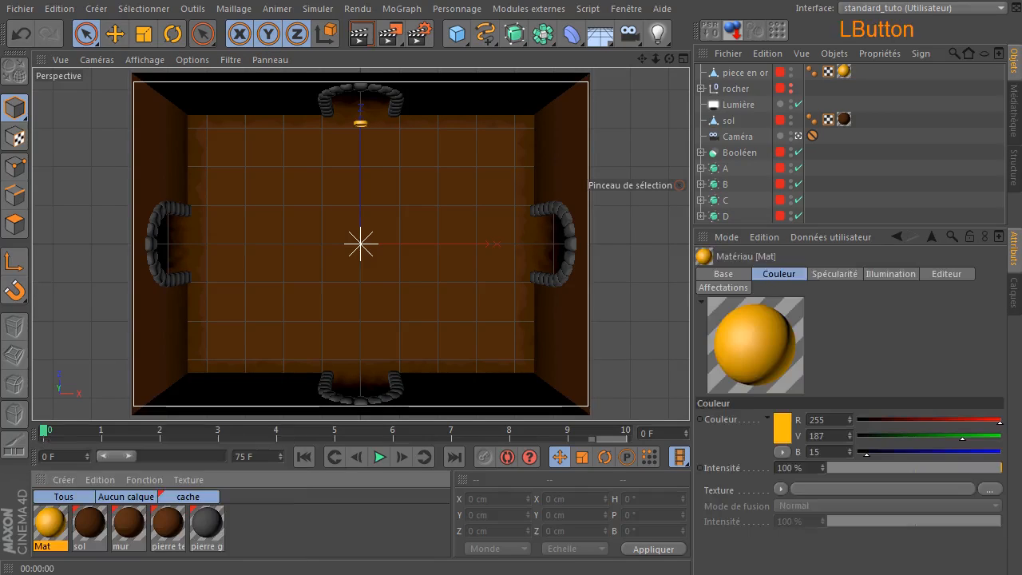
right_click(80, 559)
left_click_drag(68, 517, 53, 516)
left_click(308, 535)
right_click(58, 532)
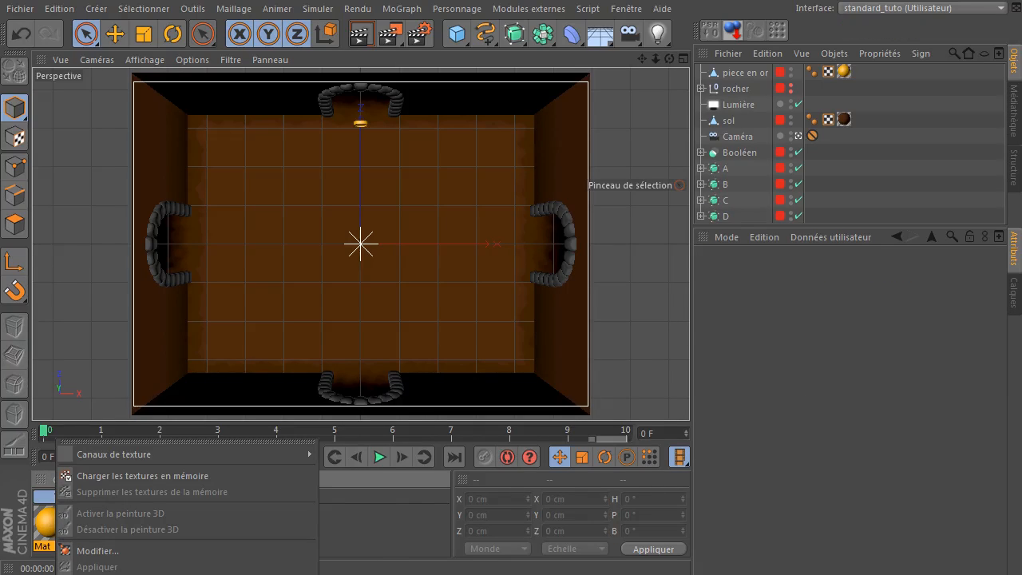
left_click(398, 539)
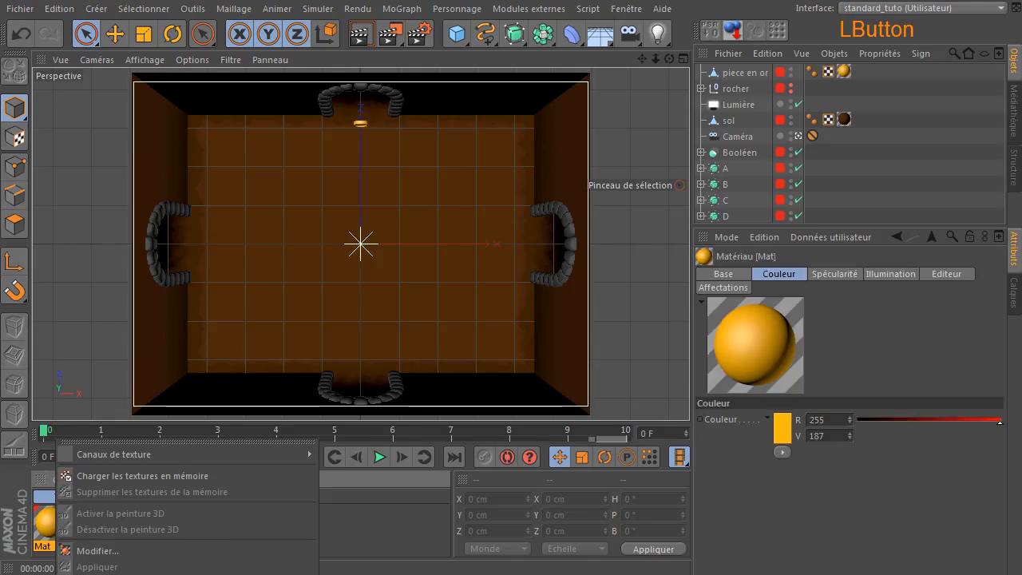
left_click(399, 539)
left_click(122, 498)
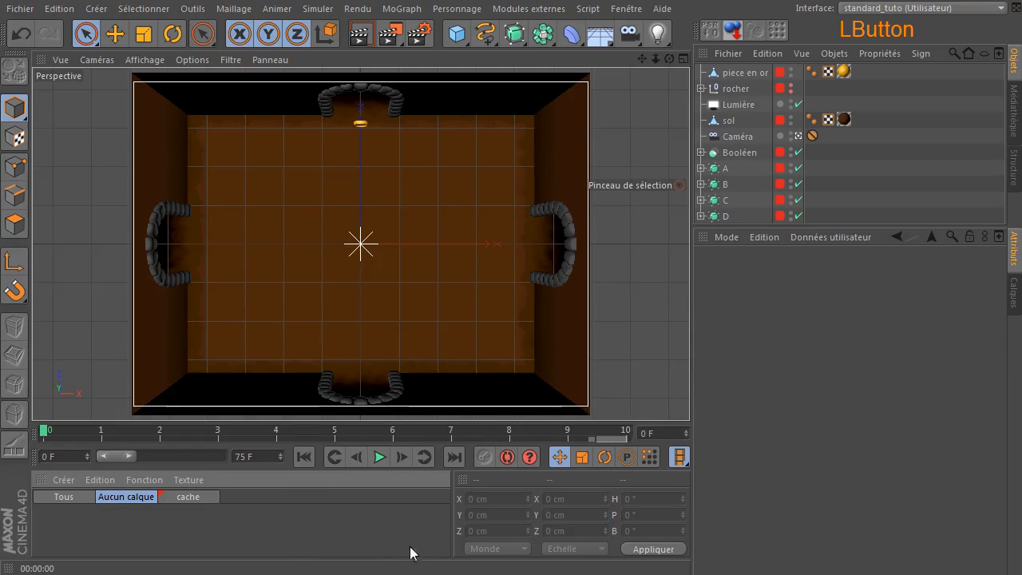
Create a Plan object and set its width and height segments to 1.
left_click_drag(456, 36, 633, 76)
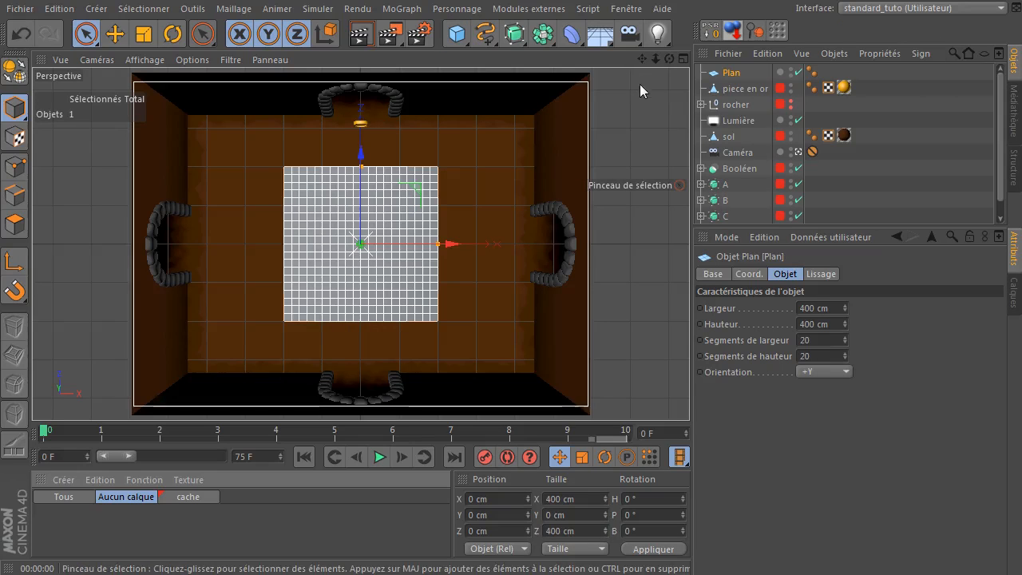
left_click(839, 342)
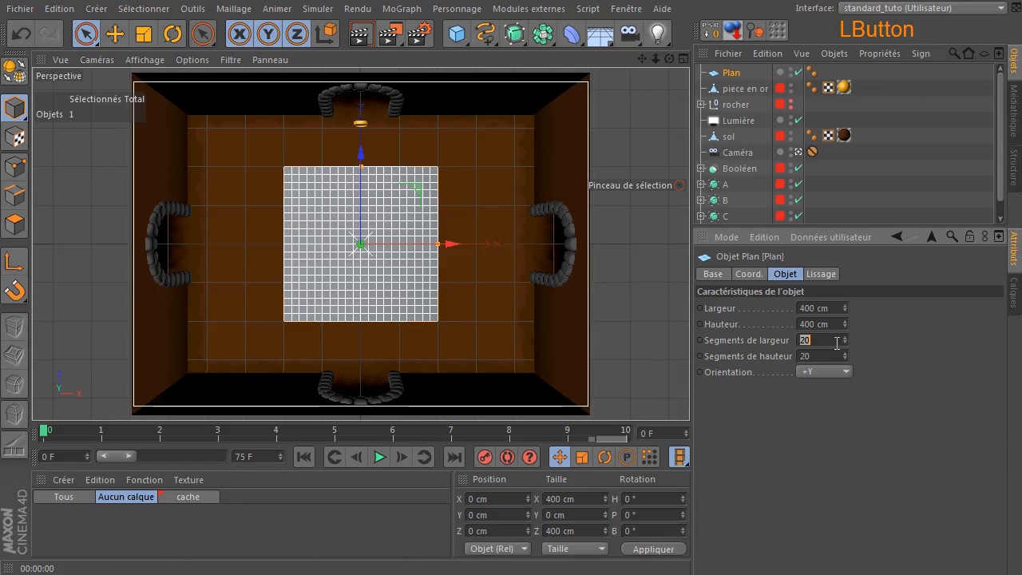
type("1")
key("Tab")
type("1")
key("Return")
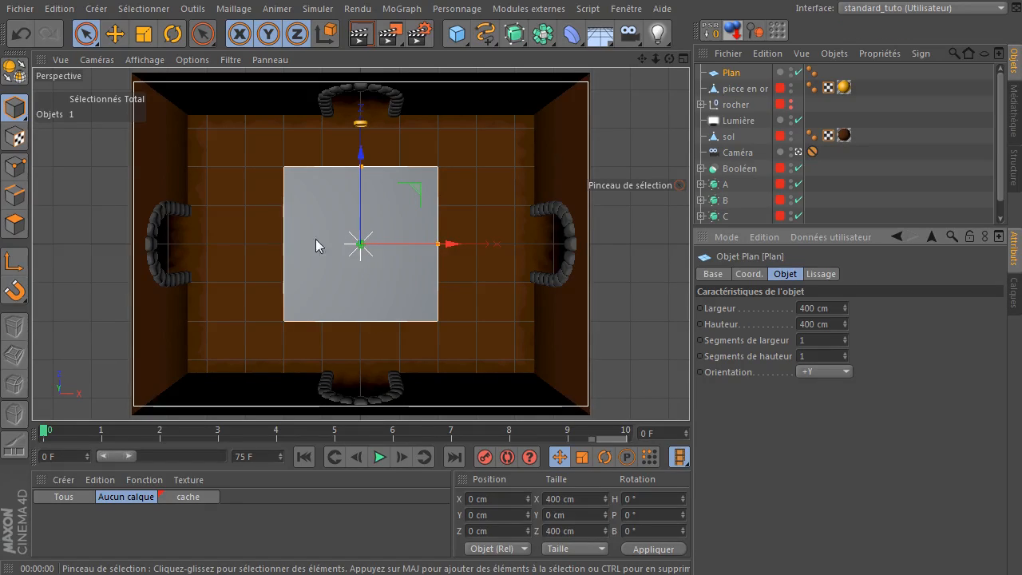
Give the plane 2 width and 2 height segments, narrow it to about 133 cm wide, and make it editable.
left_click(846, 337)
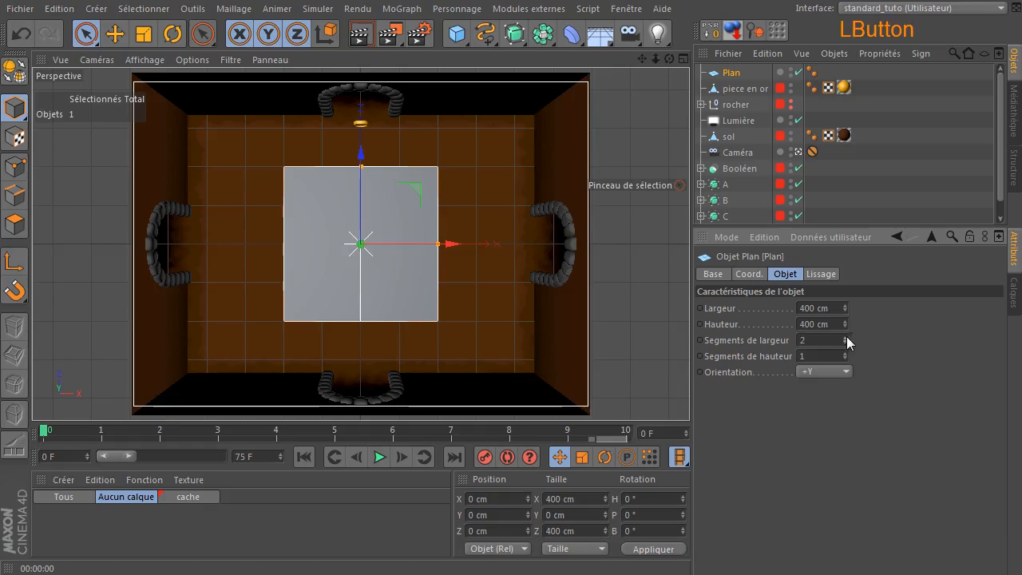
left_click(846, 353)
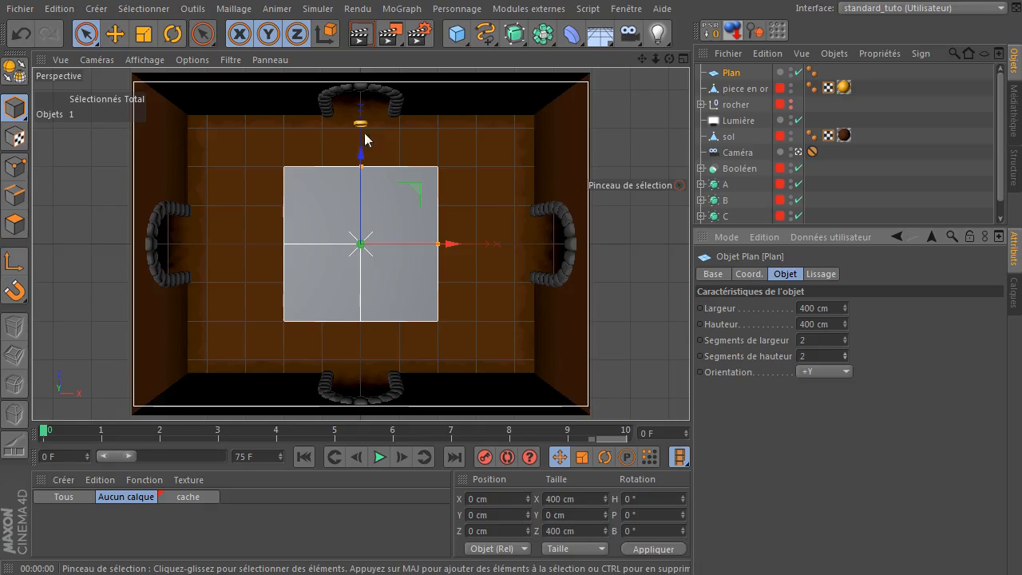
left_click_drag(440, 252, 386, 255)
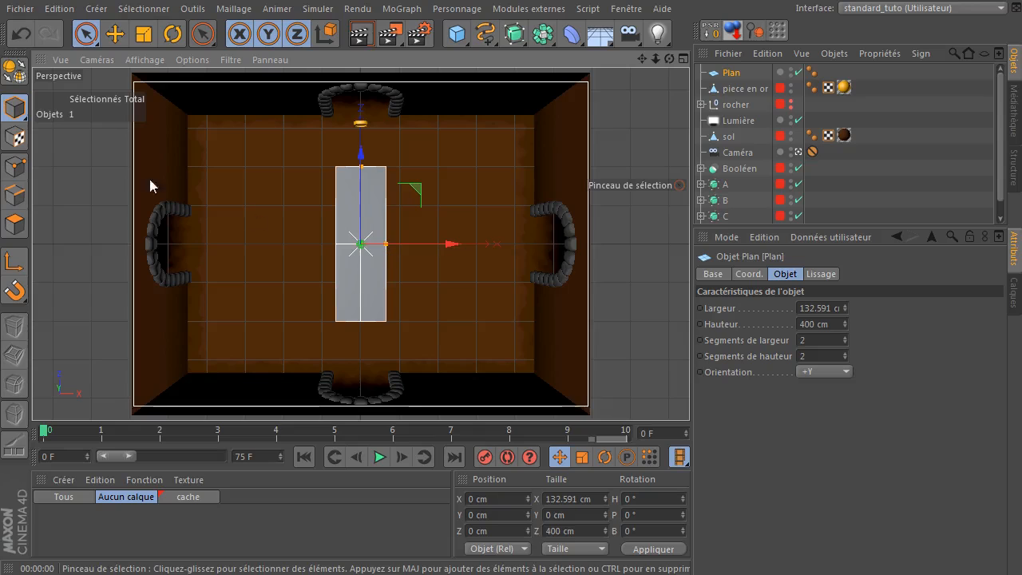
left_click(18, 74)
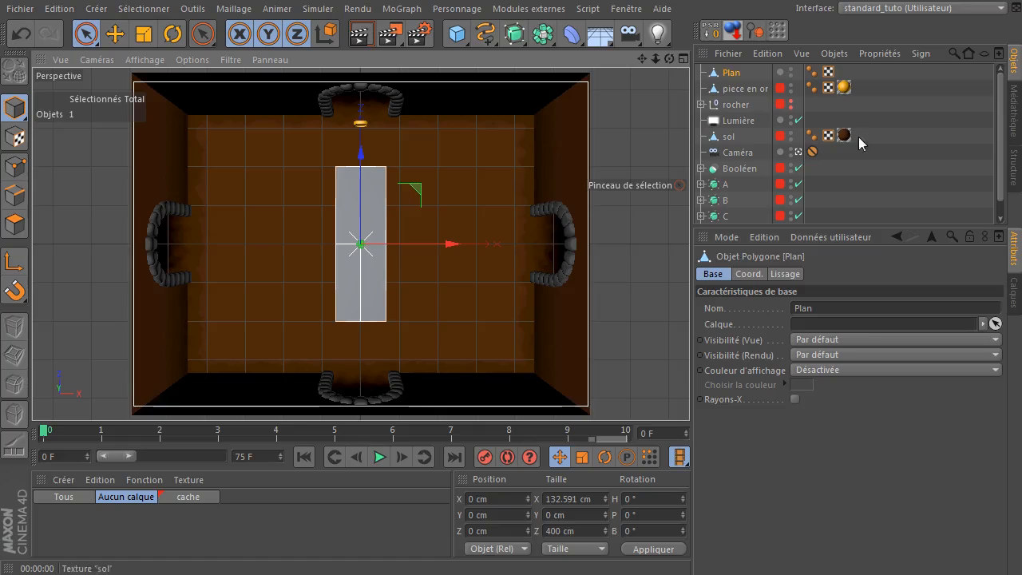
Leave the camera view and hide the cache layer from the viewport and object list, keeping the plane framed.
left_click(797, 152)
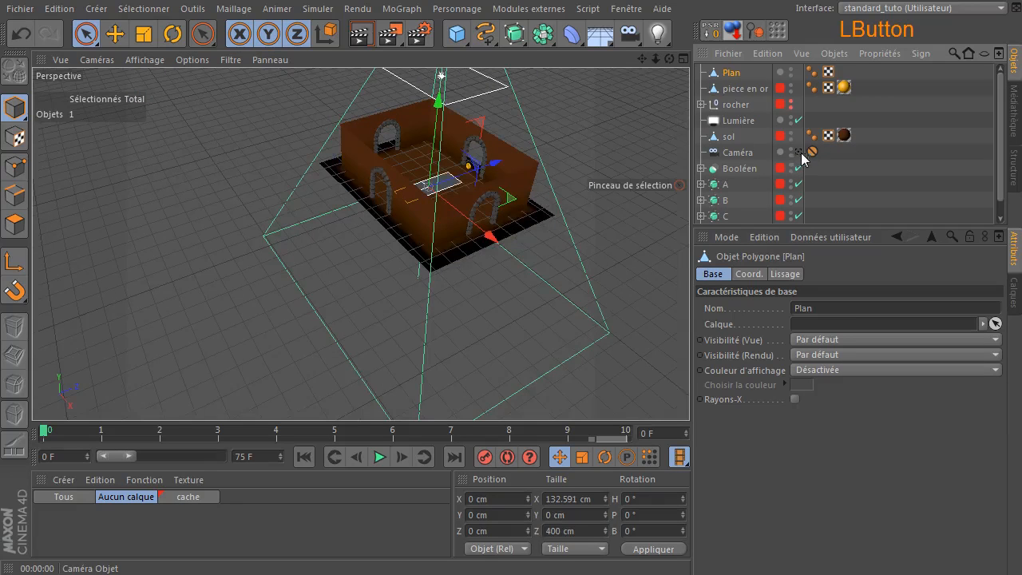
left_click(1014, 294)
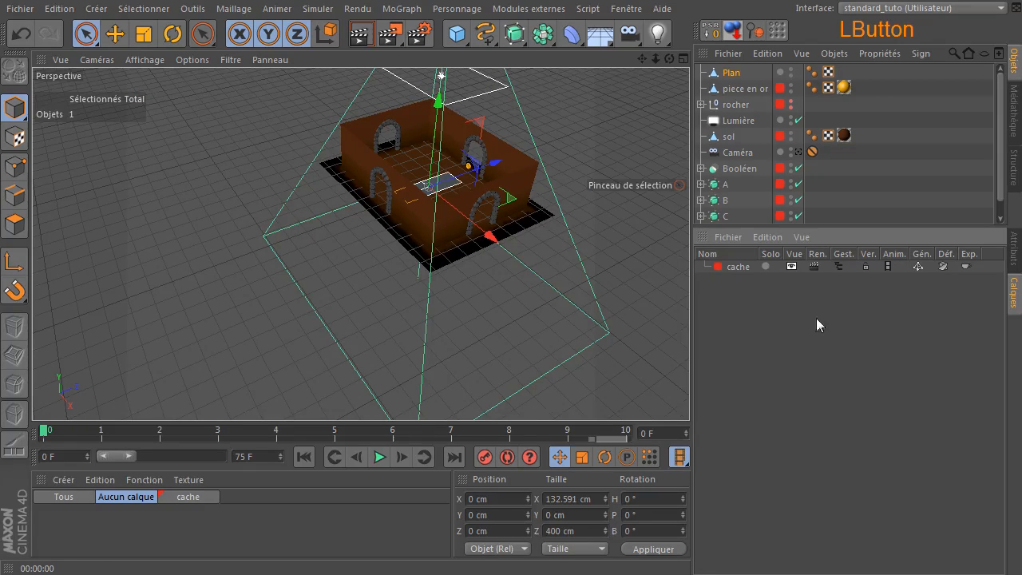
left_click(839, 267)
left_click(790, 266)
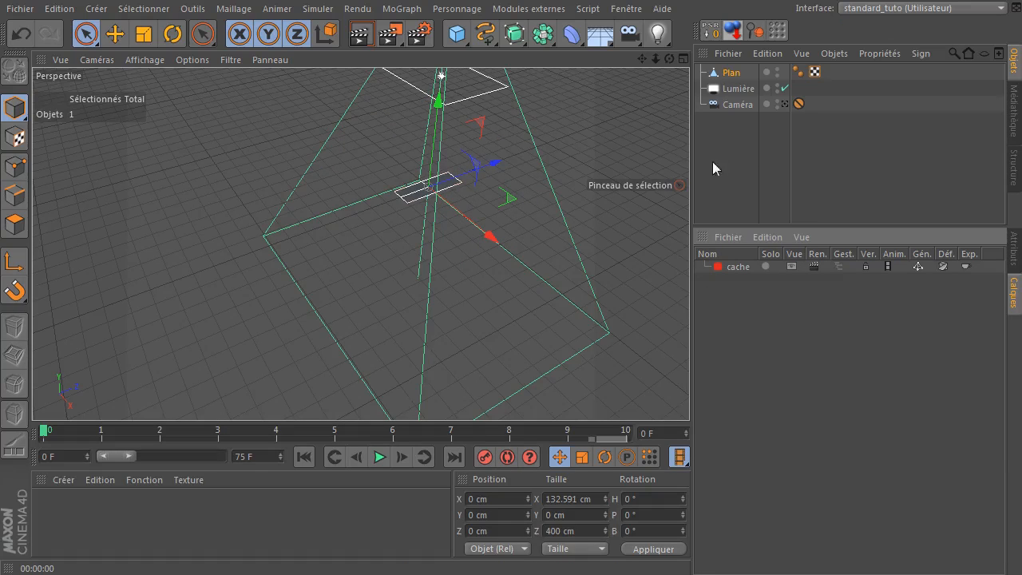
left_click(717, 74)
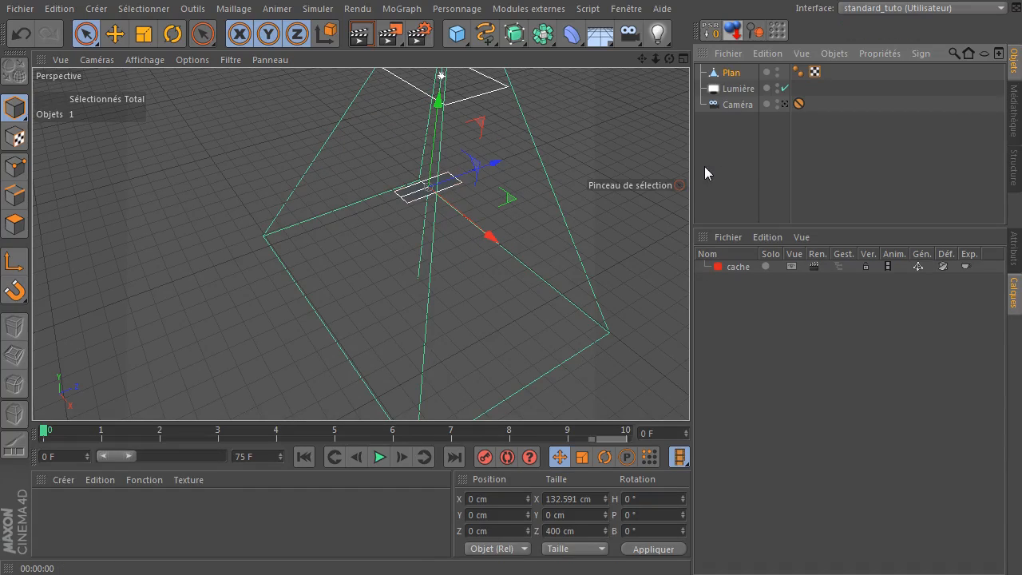
key("o")
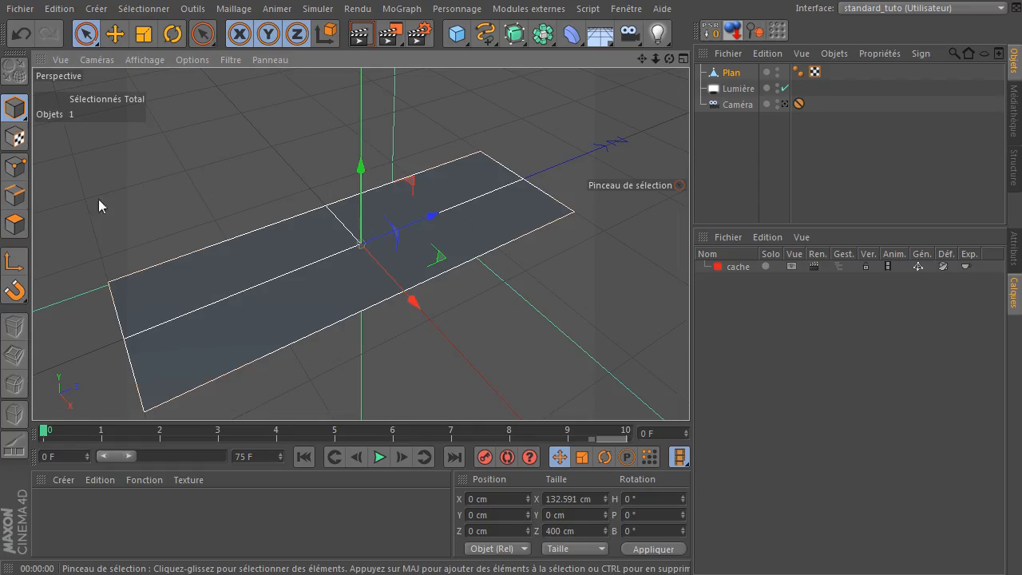
Move the plane's two middle crosswise edges together along Z to about -100 cm and deselect them.
left_click(24, 198)
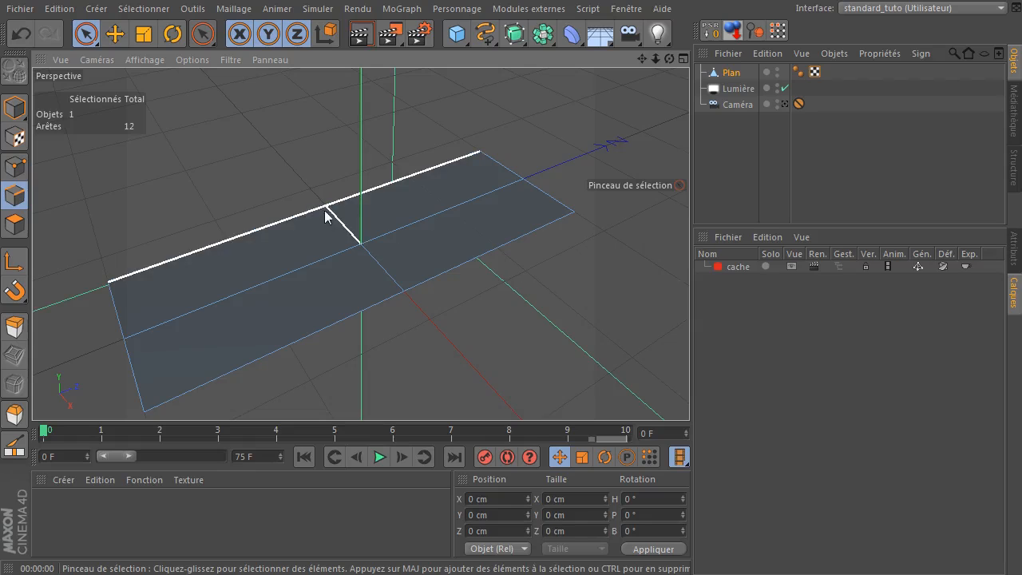
left_click(384, 276)
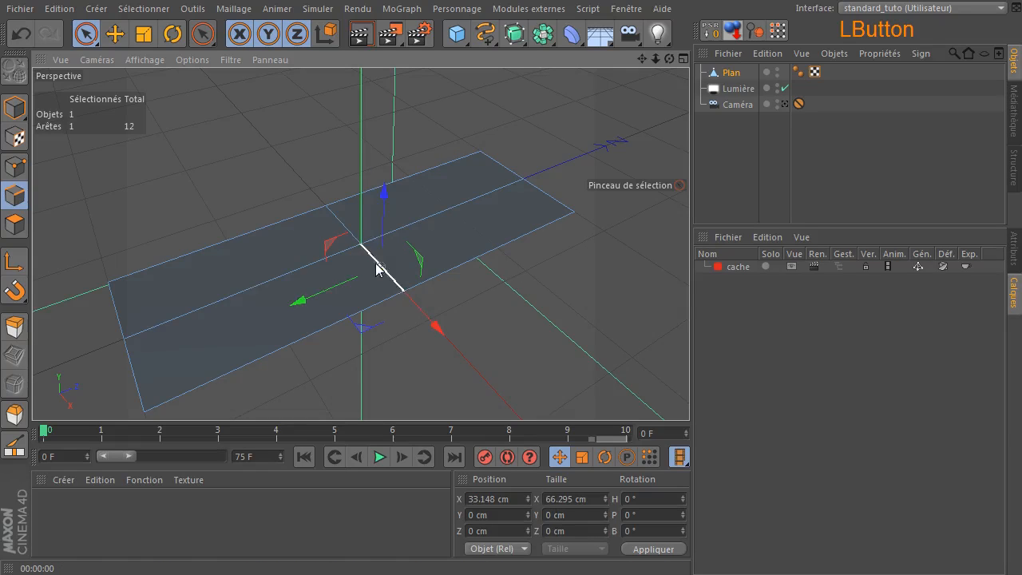
left_click(346, 223, "shift")
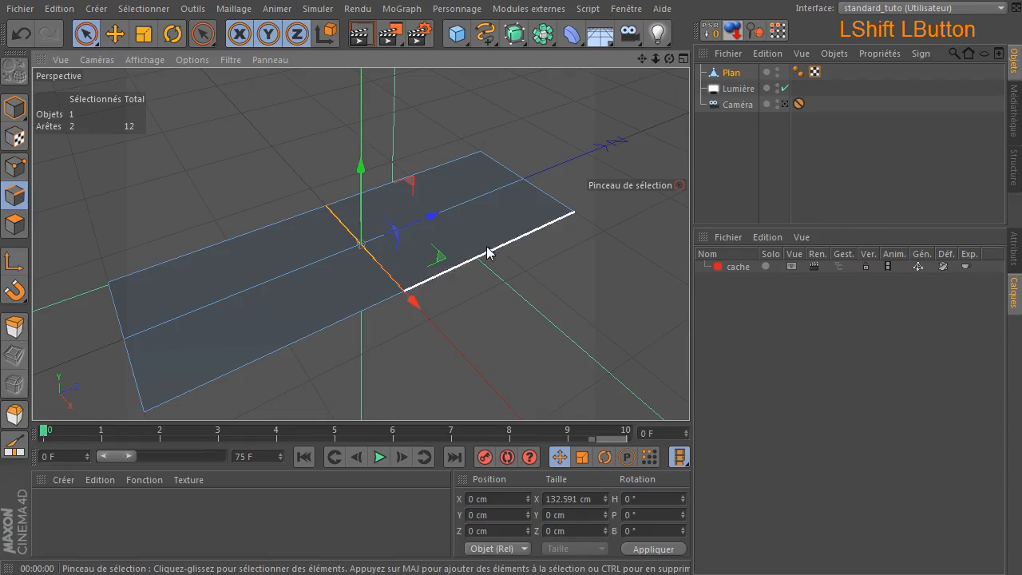
left_click_drag(432, 225, 324, 245)
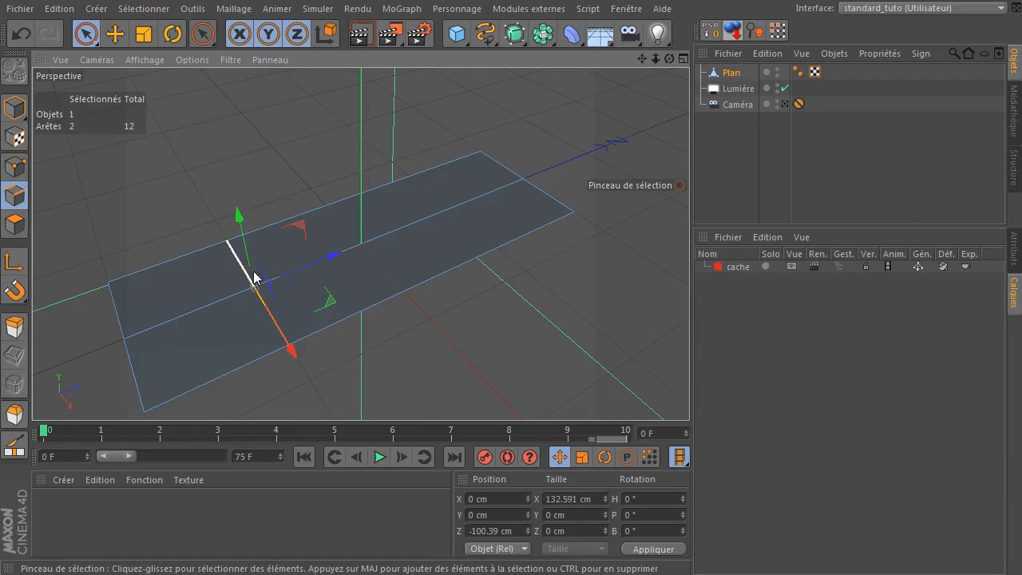
left_click(466, 310)
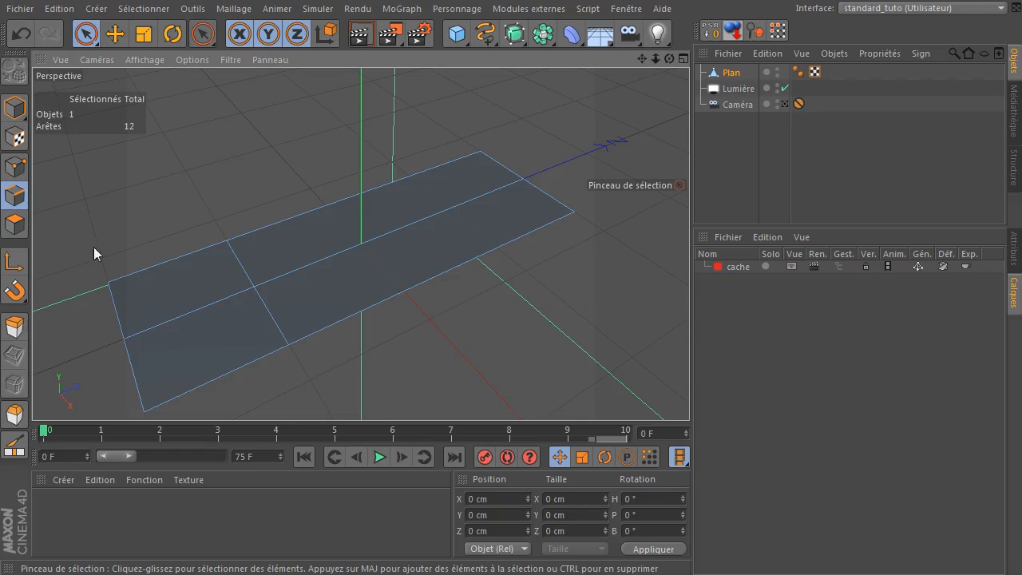
Weld the three points at the plane's -200 cm Z end onto their middle point to form a tip.
left_click(18, 167)
left_click_drag(643, 61, 158, 263)
left_click(130, 254)
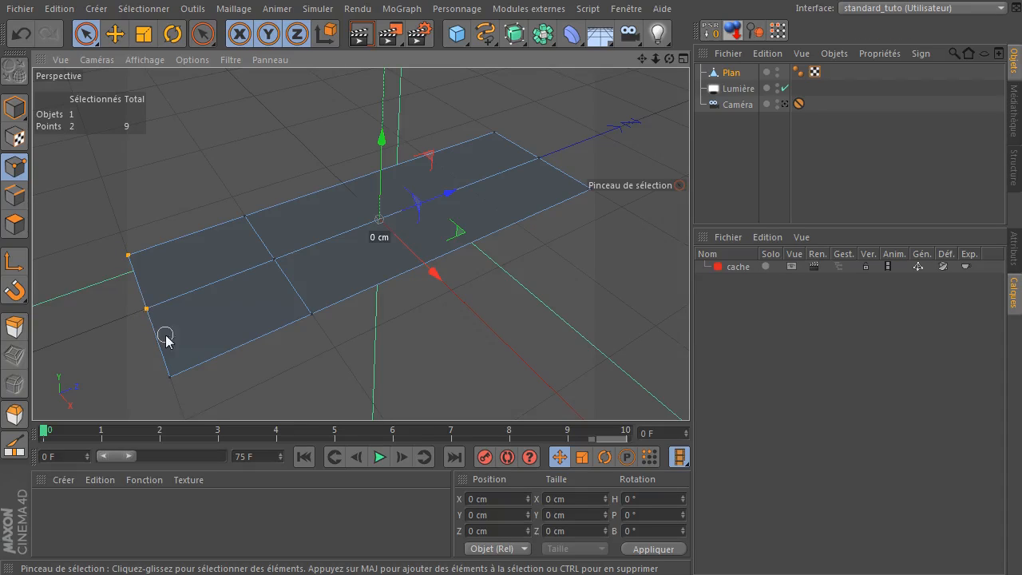
left_click(172, 376, "shift")
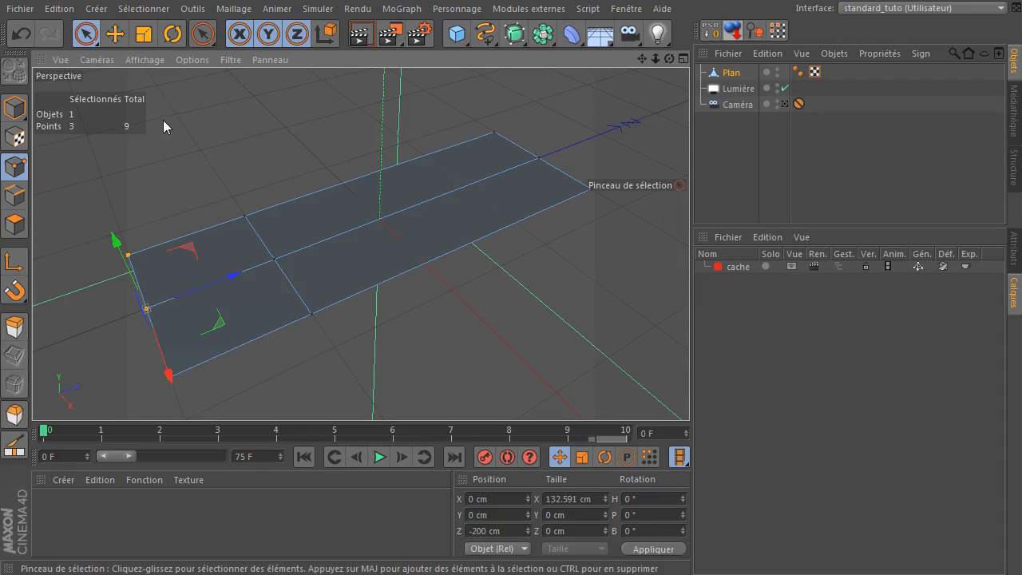
right_click(199, 94)
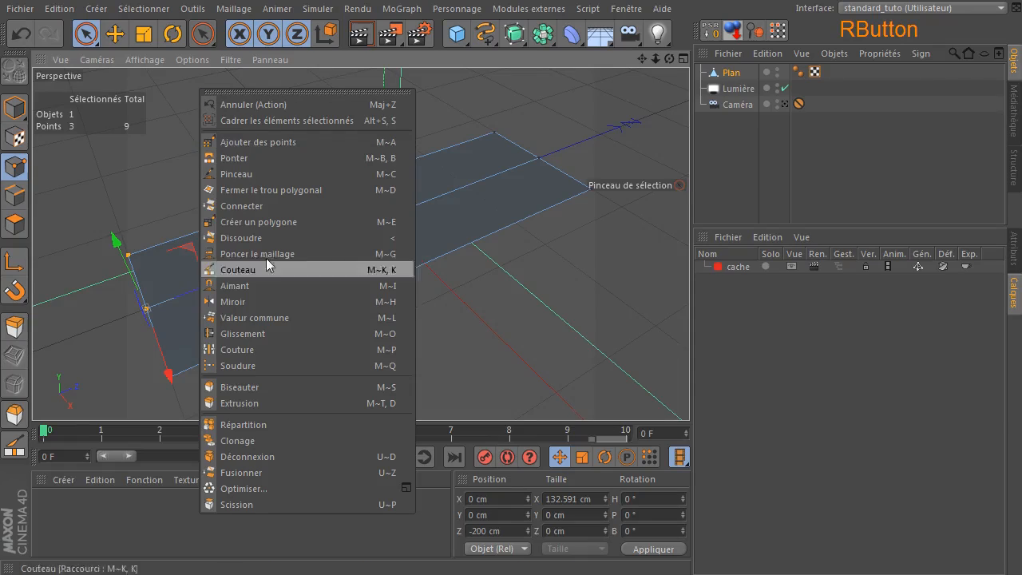
left_click(252, 364)
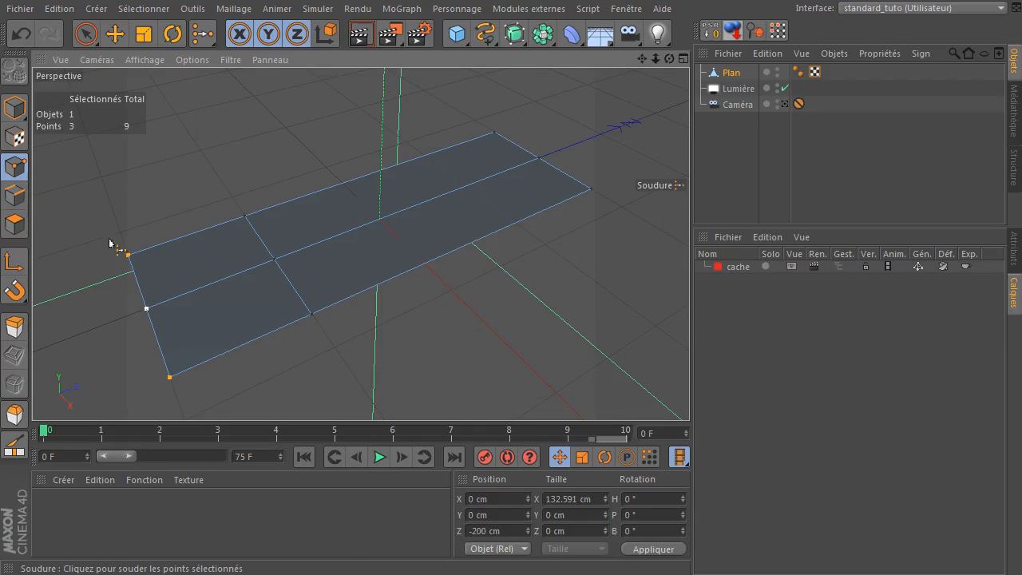
left_click(147, 310)
Raise the centre-line point behind the tip to about 30 cm in Y, and lift the opposite end's centre point slightly.
left_click(94, 35)
left_click(274, 259)
left_click_drag(263, 181, 283, 155)
key("ctrl+z")
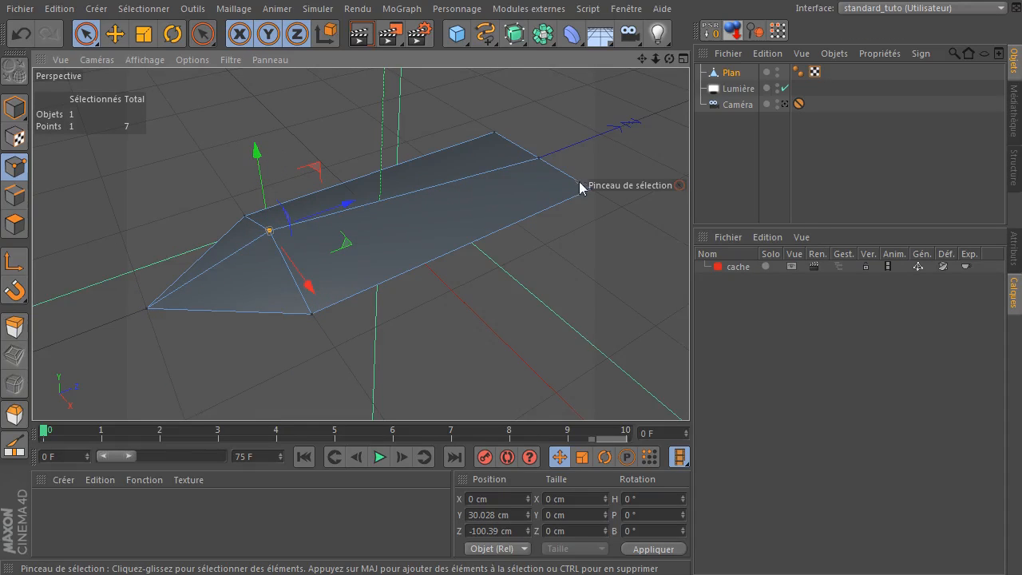
left_click(538, 158)
left_click_drag(554, 83, 551, 80)
left_click(405, 102)
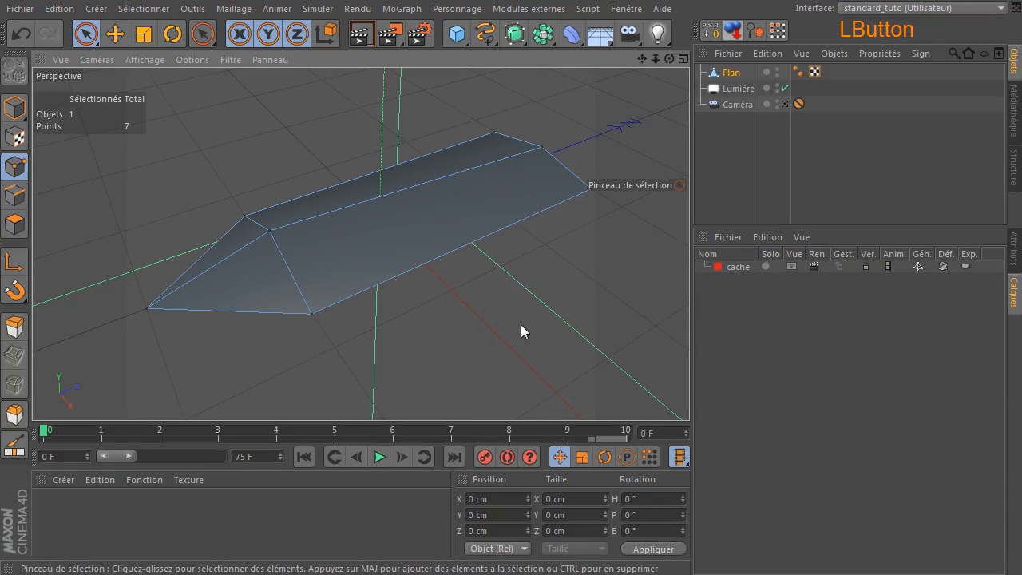
Scale the two outer points at the end opposite the tip along X to about 80 cm apart and deselect them.
left_click_drag(495, 99, 494, 132)
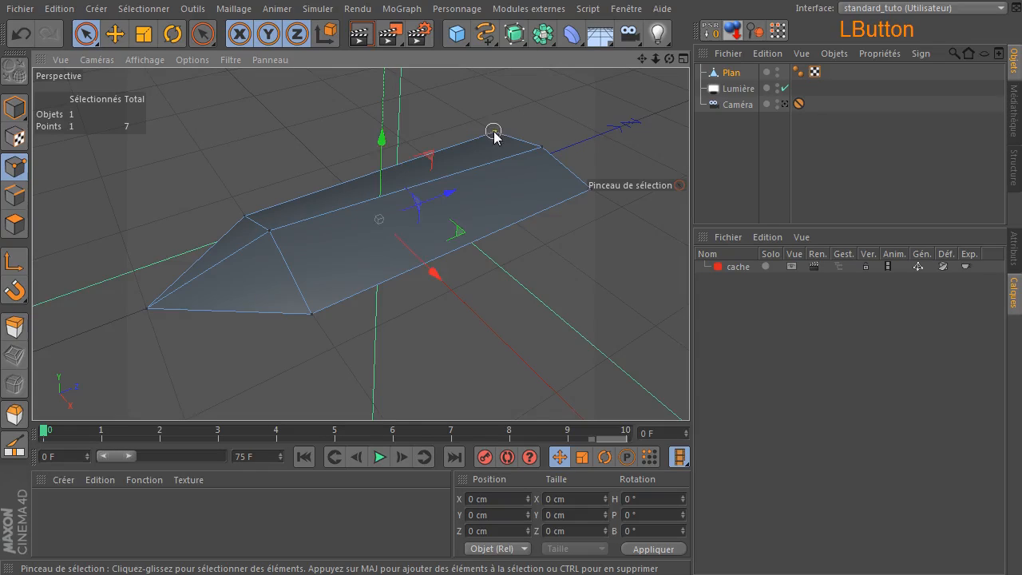
left_click(590, 187, "shift")
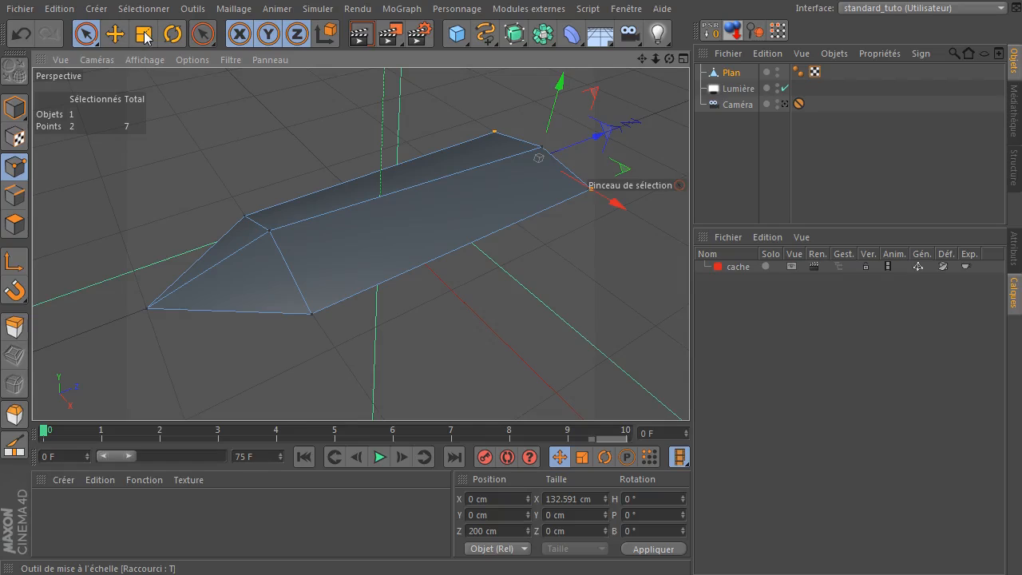
left_click(152, 32)
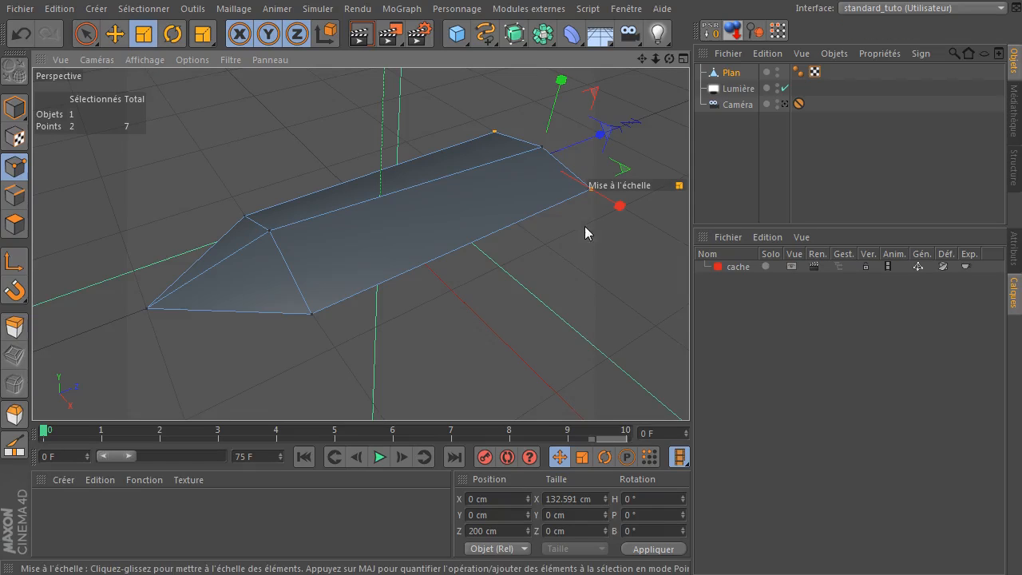
left_click_drag(623, 207, 581, 196)
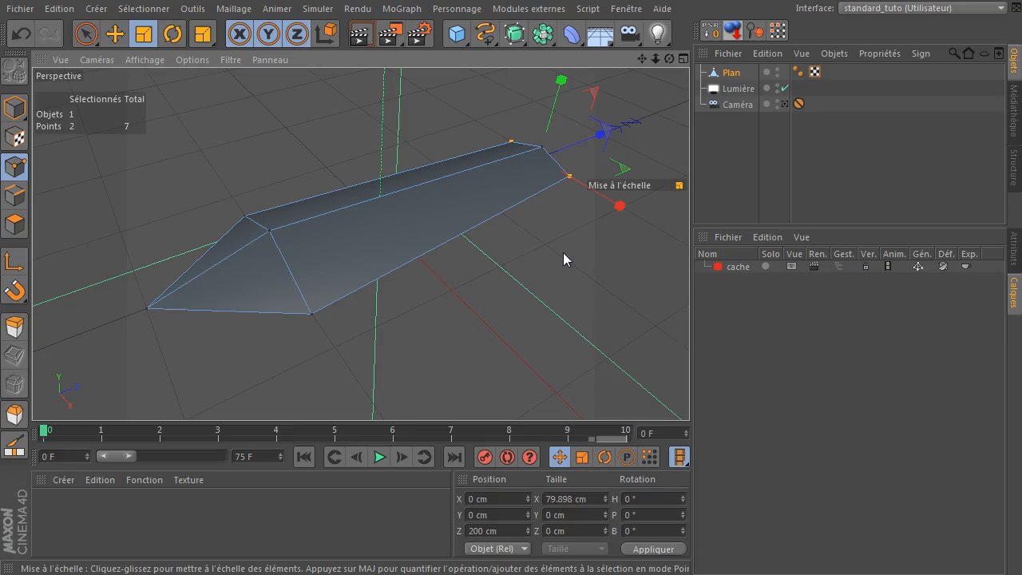
left_click(87, 35)
left_click(205, 122)
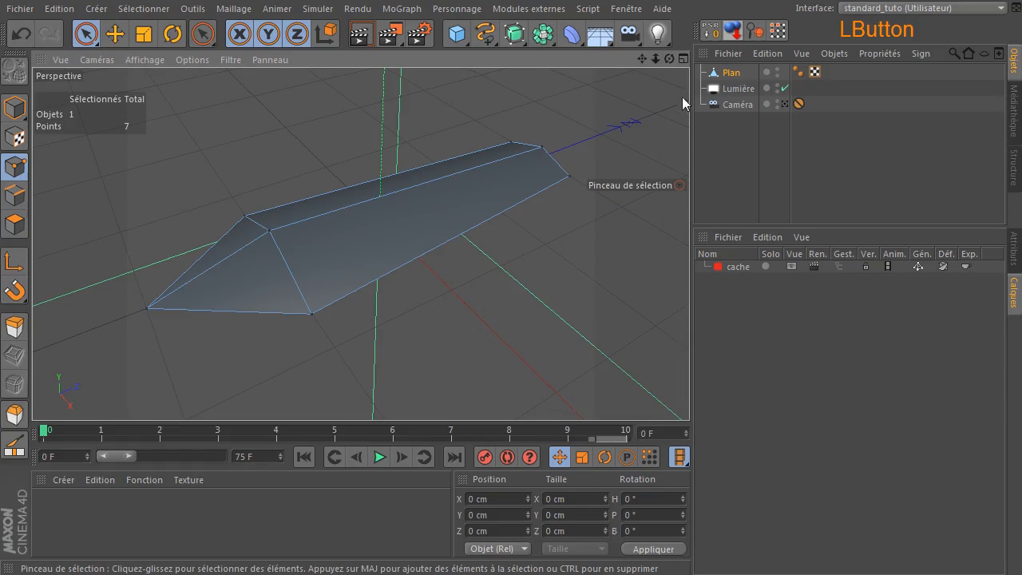
Duplicate the blade-shaped Plan object and rotate the copy 180° around its long axis (B).
left_click_drag(670, 60, 655, 18)
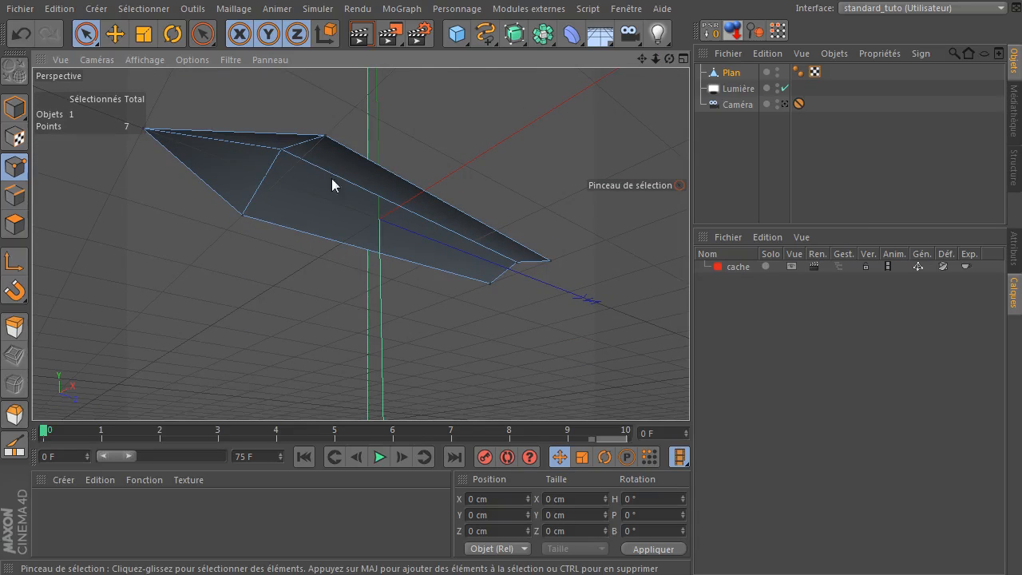
left_click_drag(668, 59, 723, 93)
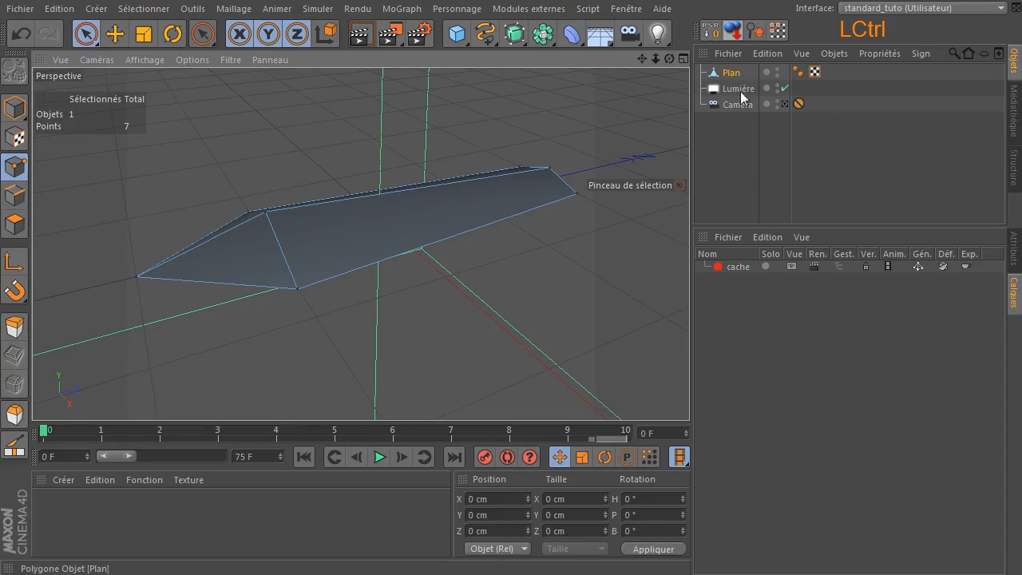
left_click(1014, 247)
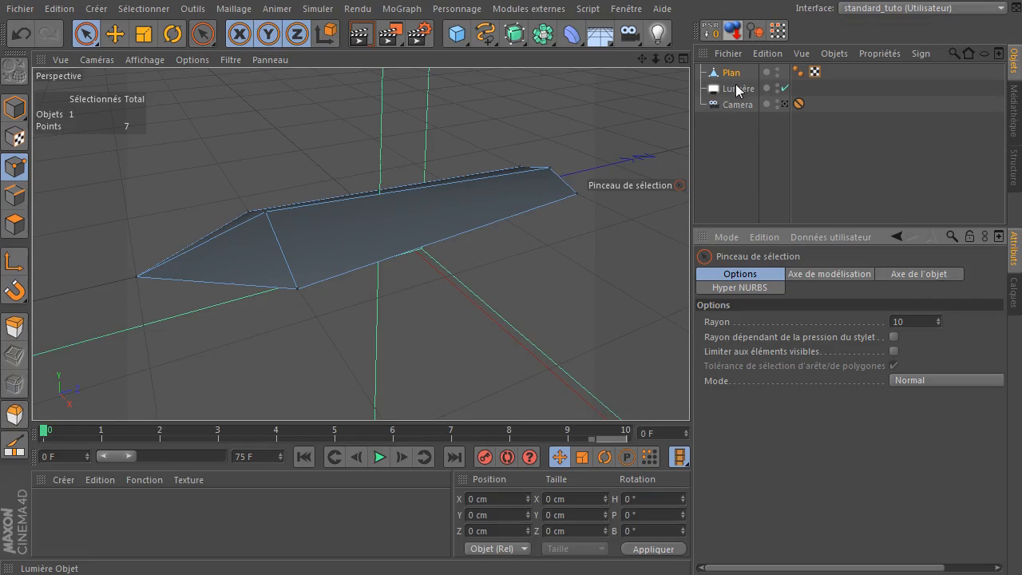
left_click_drag(729, 77, 731, 85, "ctrl")
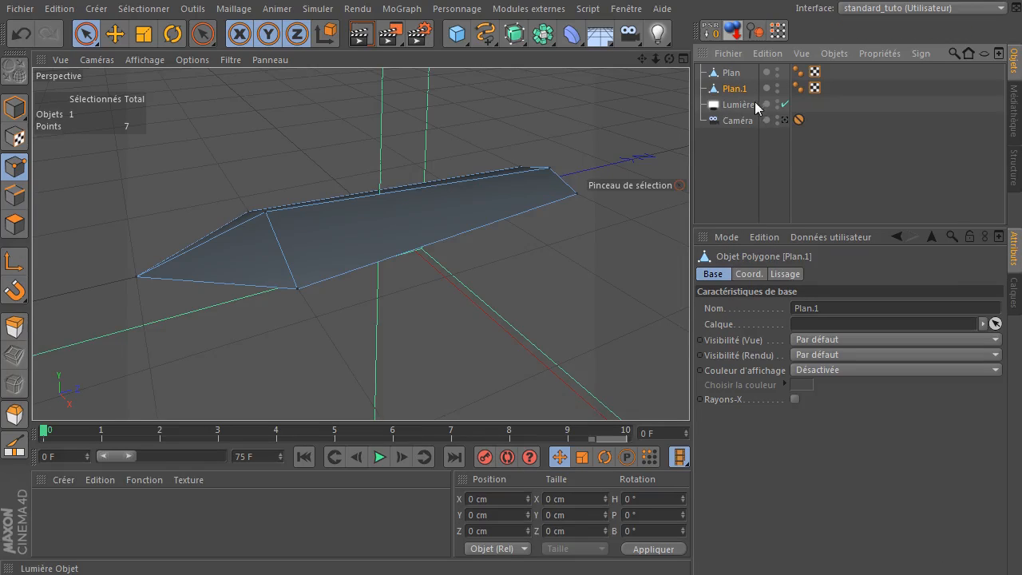
left_click(14, 115)
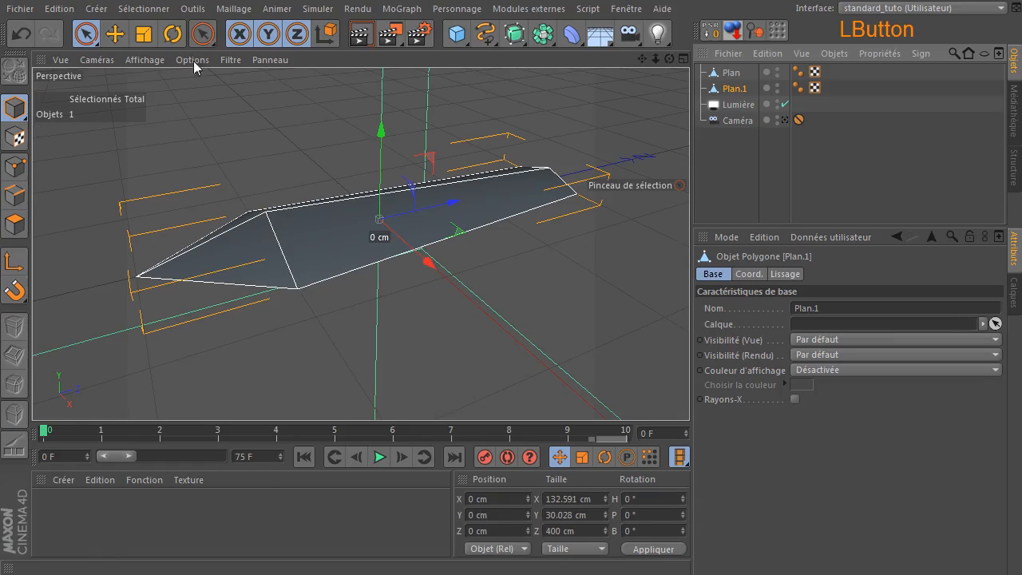
left_click(172, 34)
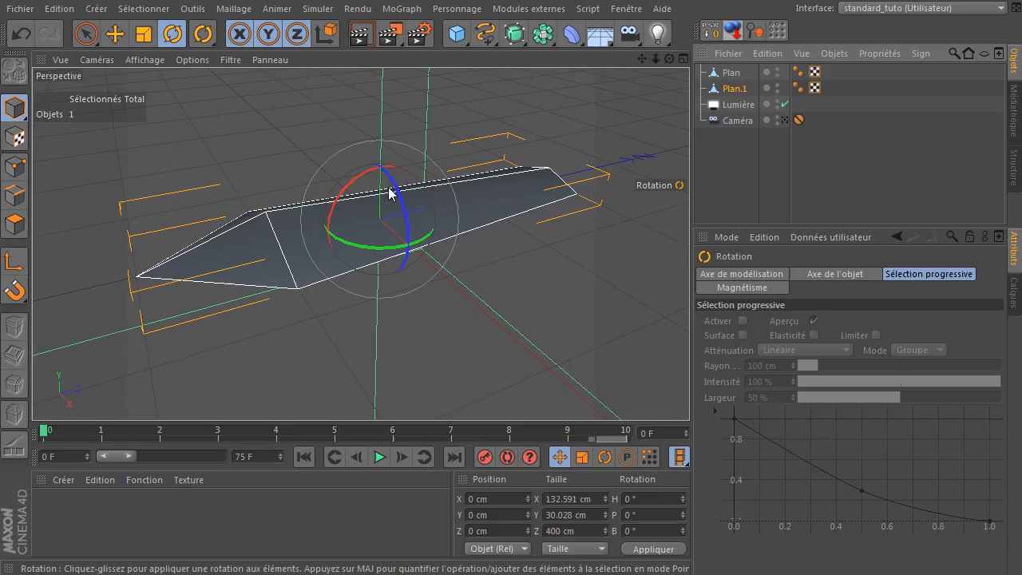
left_click_drag(395, 194, 326, 370)
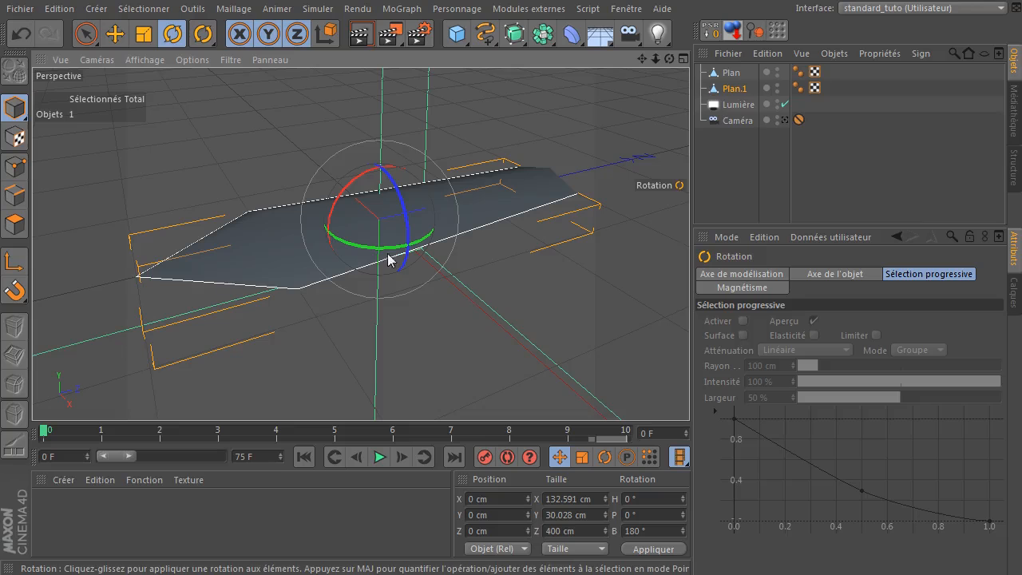
Set the viewport display to Ombrage constant (lignes) and view the two blade halves from above.
left_click(135, 61)
left_click(175, 100)
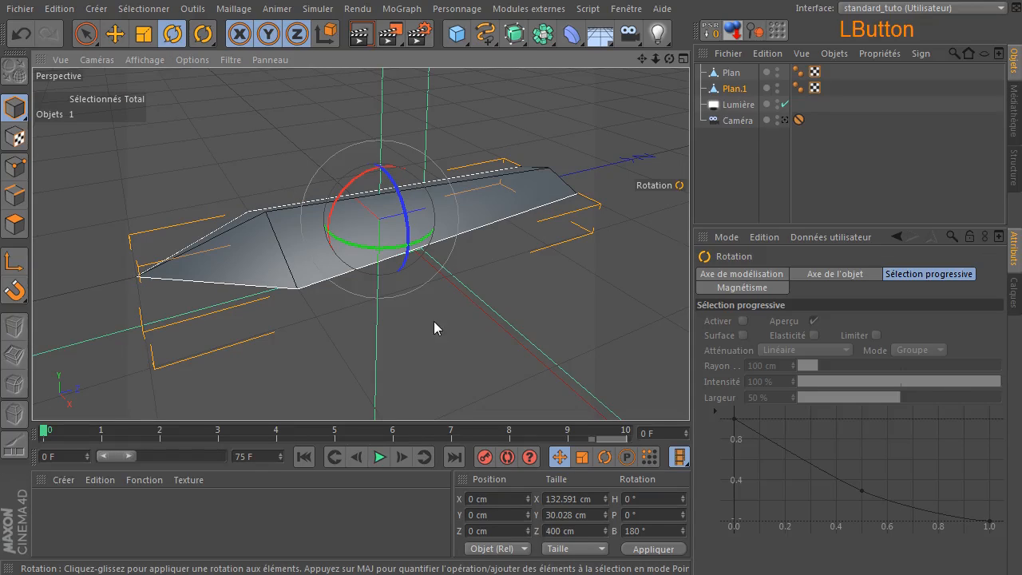
left_click(137, 60)
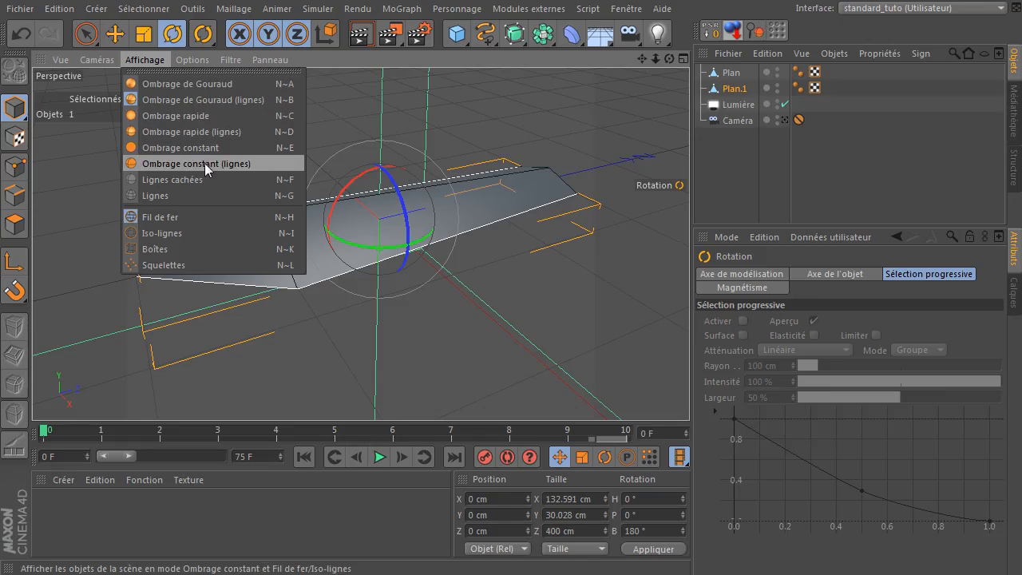
left_click(202, 165)
left_click_drag(669, 58, 631, 50)
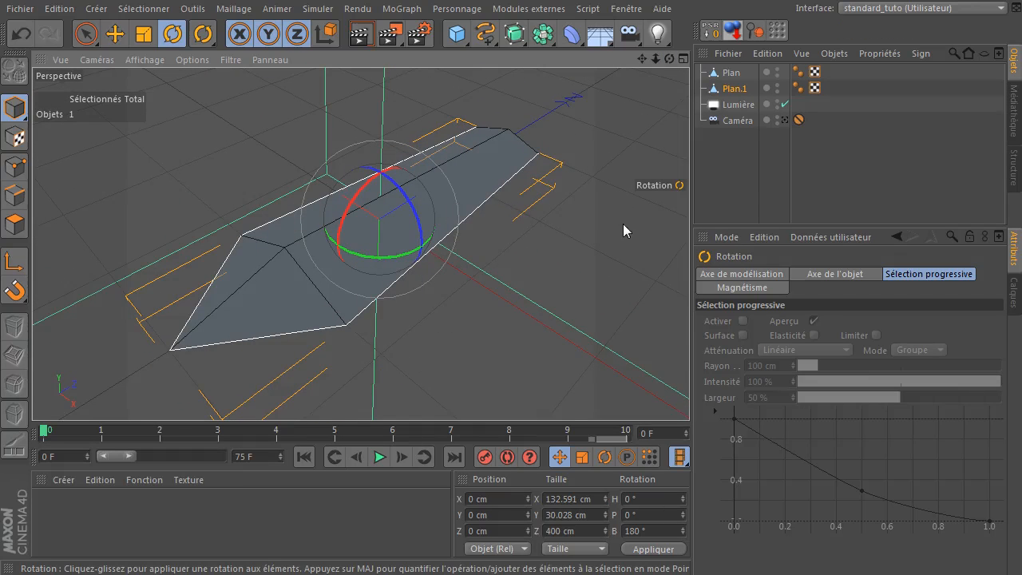
Merge the two blade halves, Plan and Plan.1, into a single object and remove the originals.
left_click(558, 243)
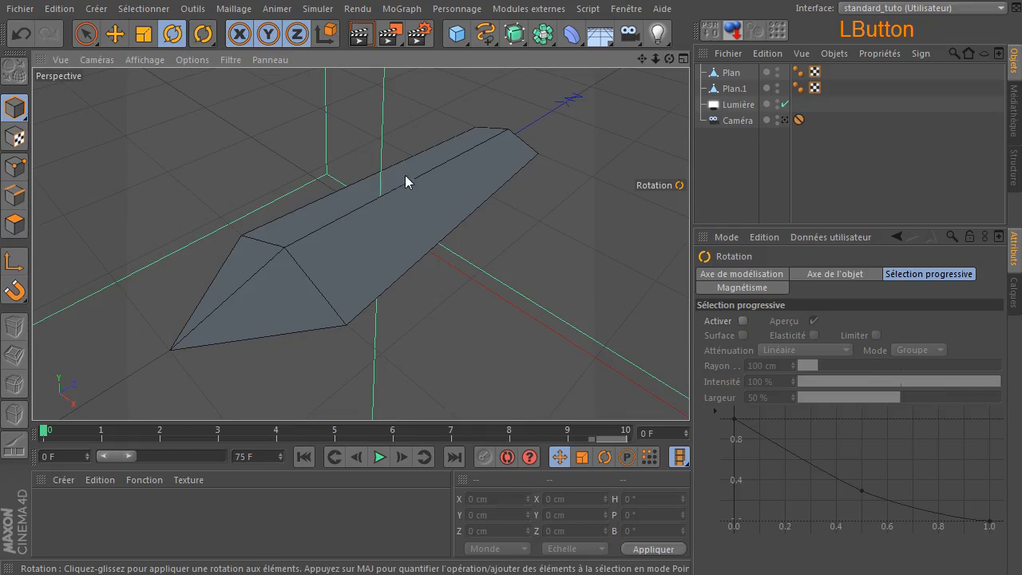
left_click_drag(669, 59, 657, 110)
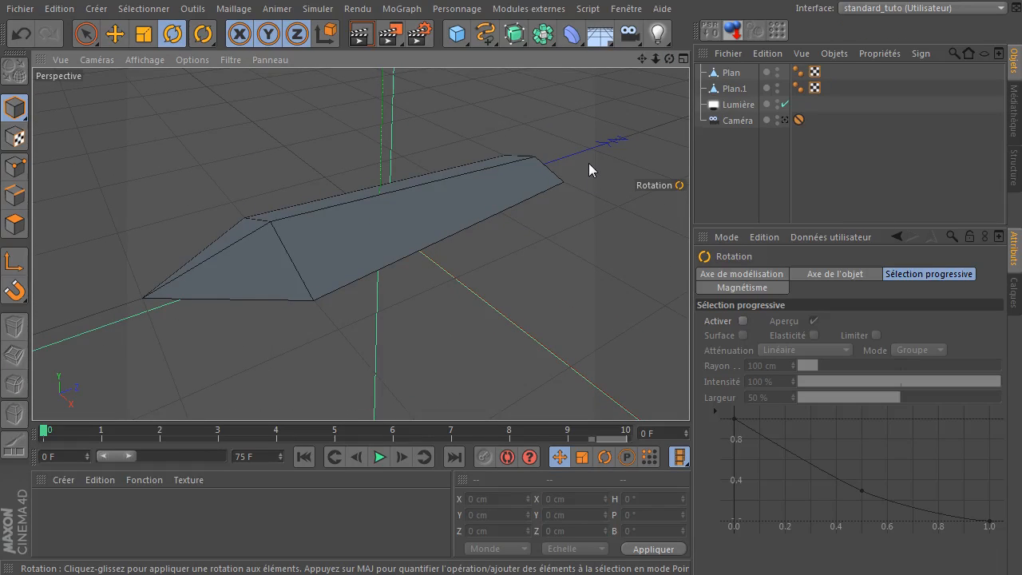
left_click(730, 73)
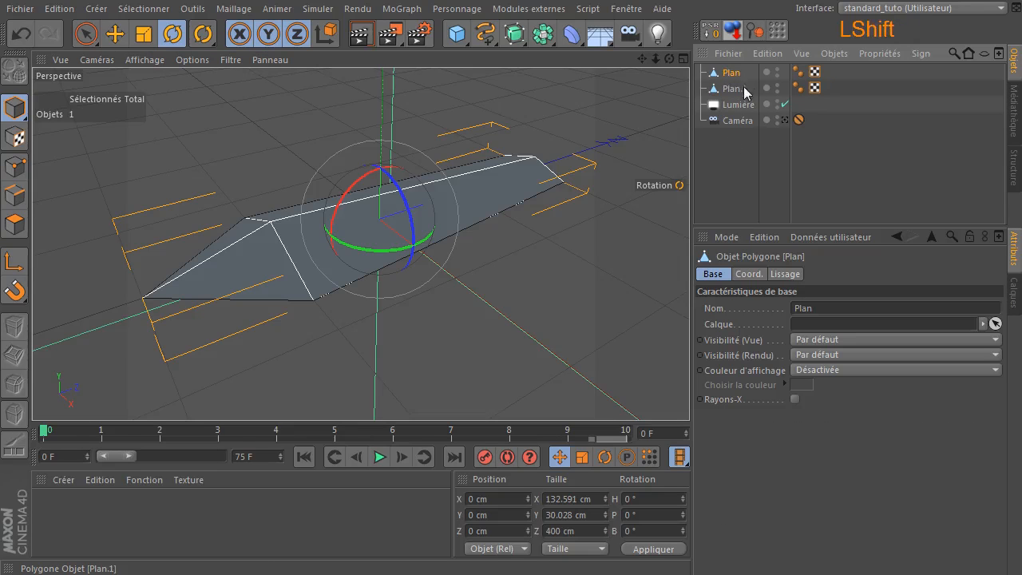
left_click(734, 89, "shift")
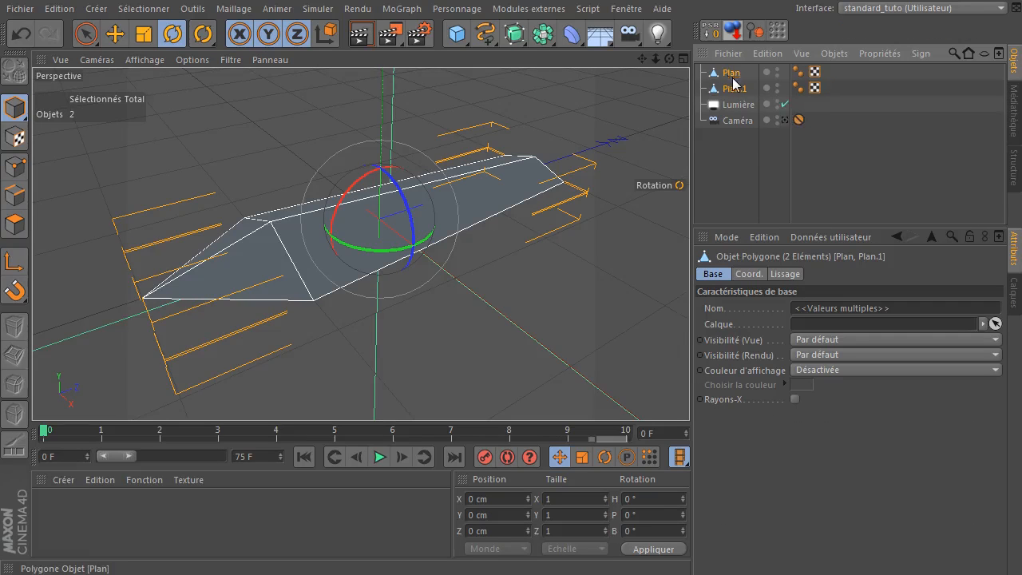
right_click(713, 83)
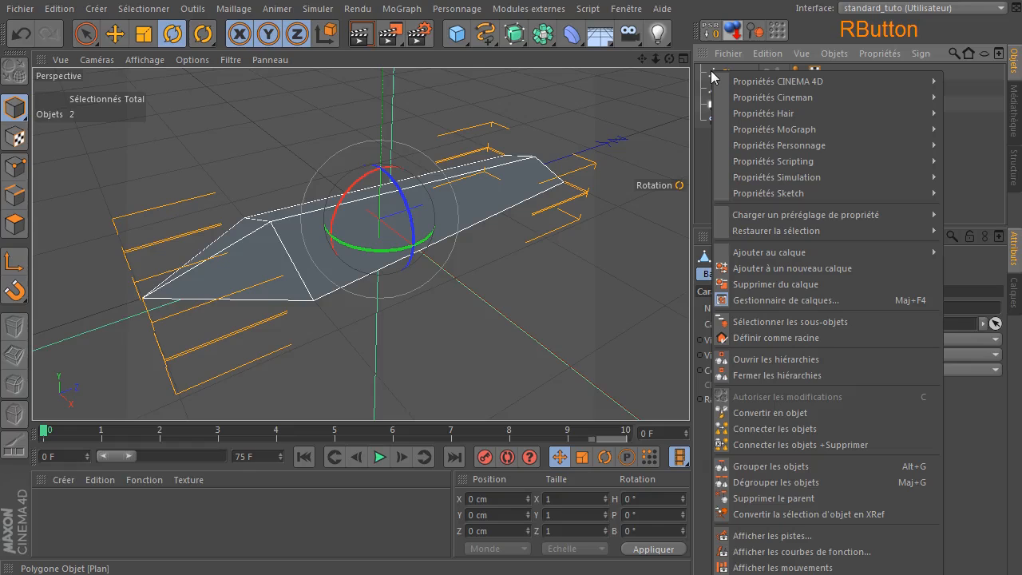
left_click(812, 444)
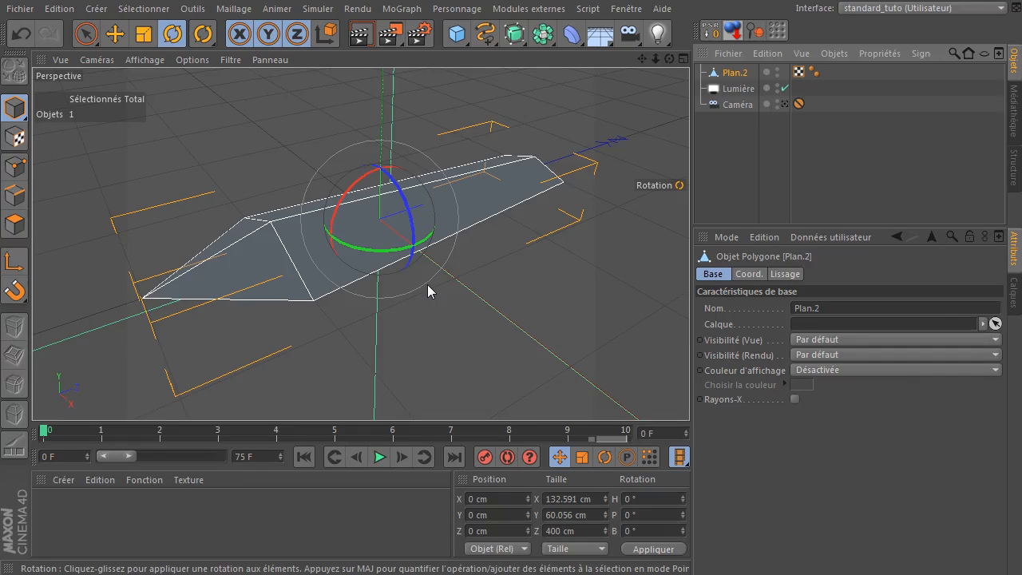
Check the blade's wide side corner for duplicate points by selecting it in point mode, and clear the selection.
left_click(15, 166)
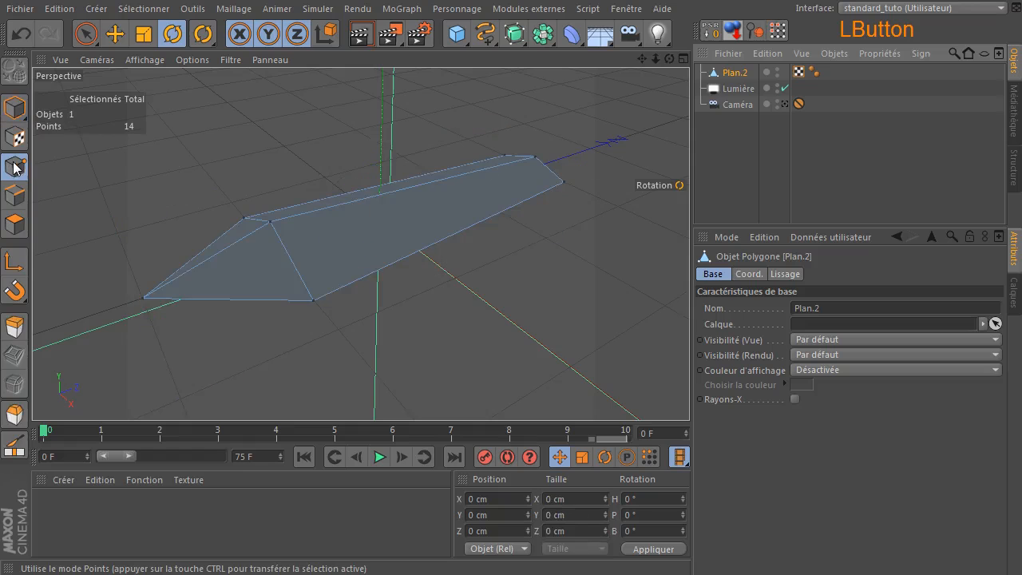
left_click(313, 301)
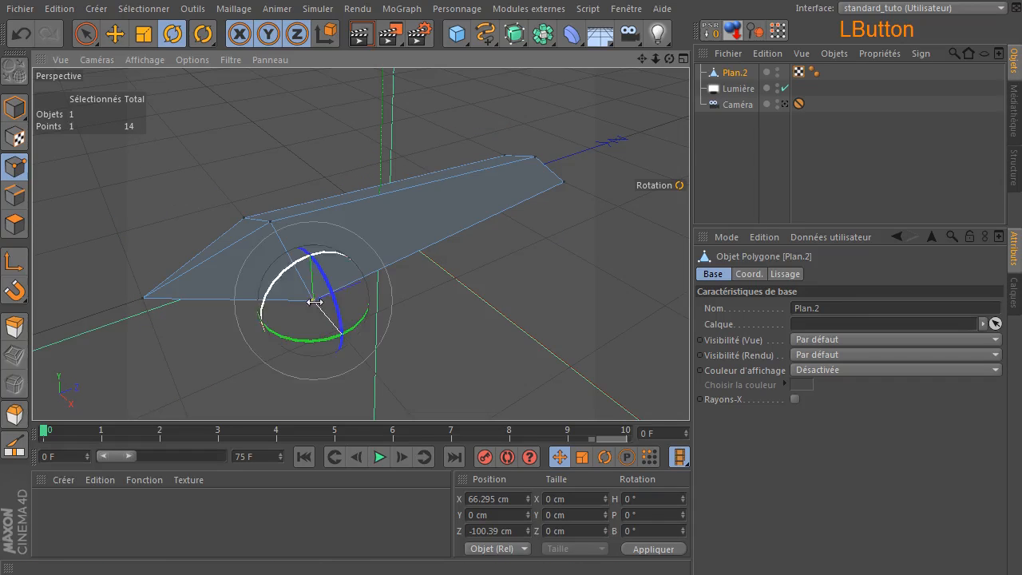
left_click(86, 34)
left_click(310, 303)
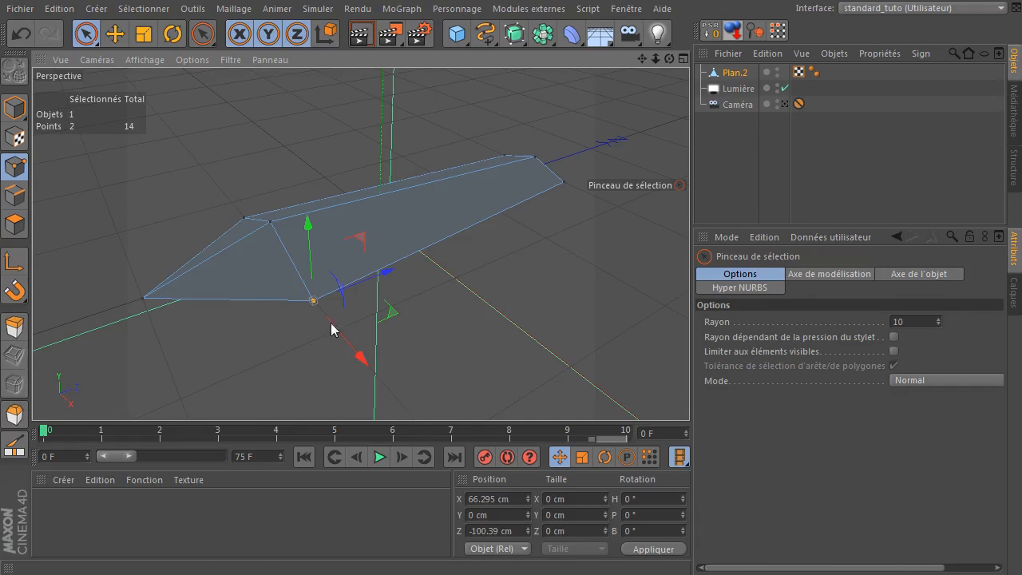
left_click(279, 334)
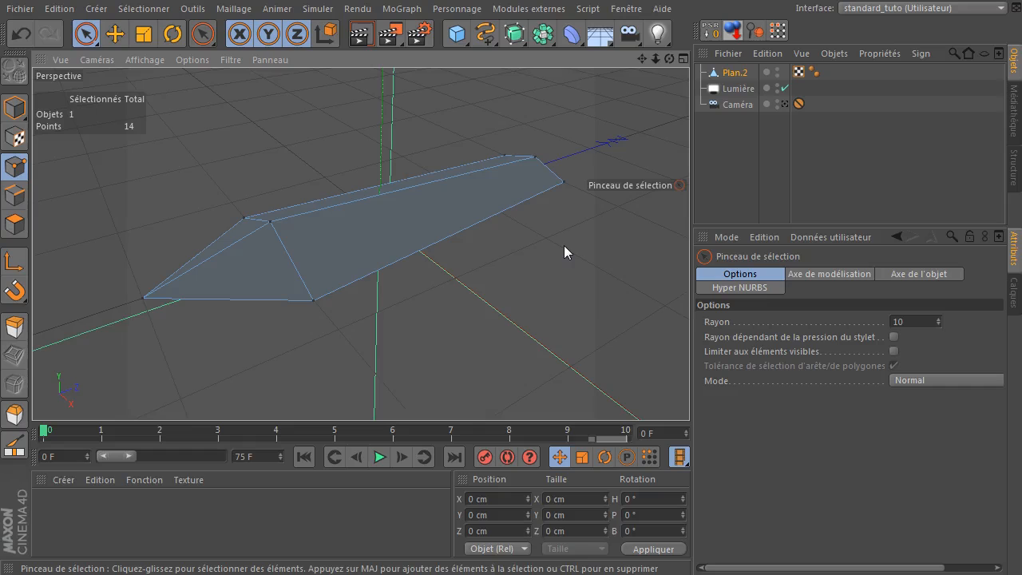
Weld the merged blade's overlapping points by running Optimiser on all its points, and deselect them.
key("ctrl+a")
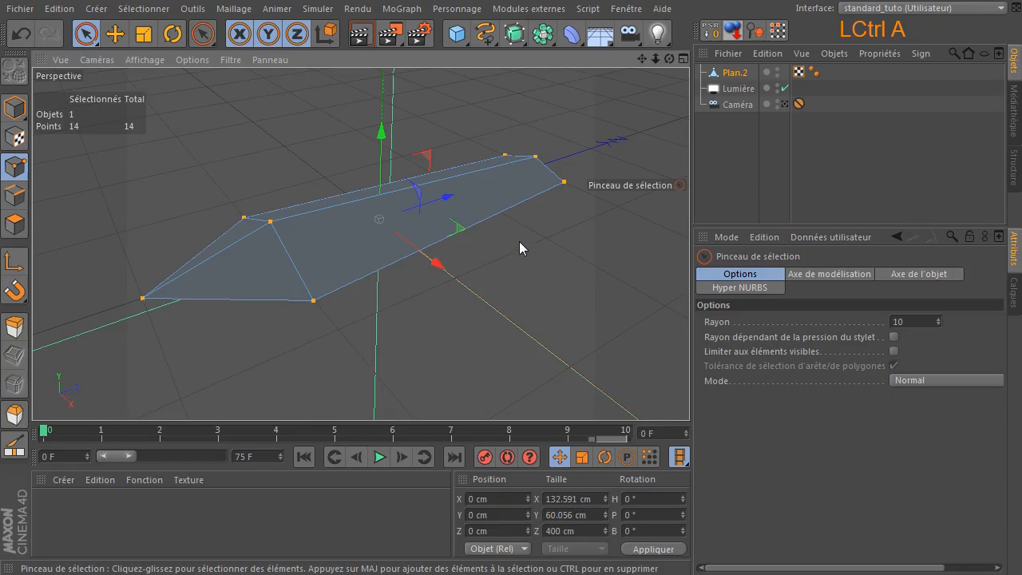
right_click(246, 77)
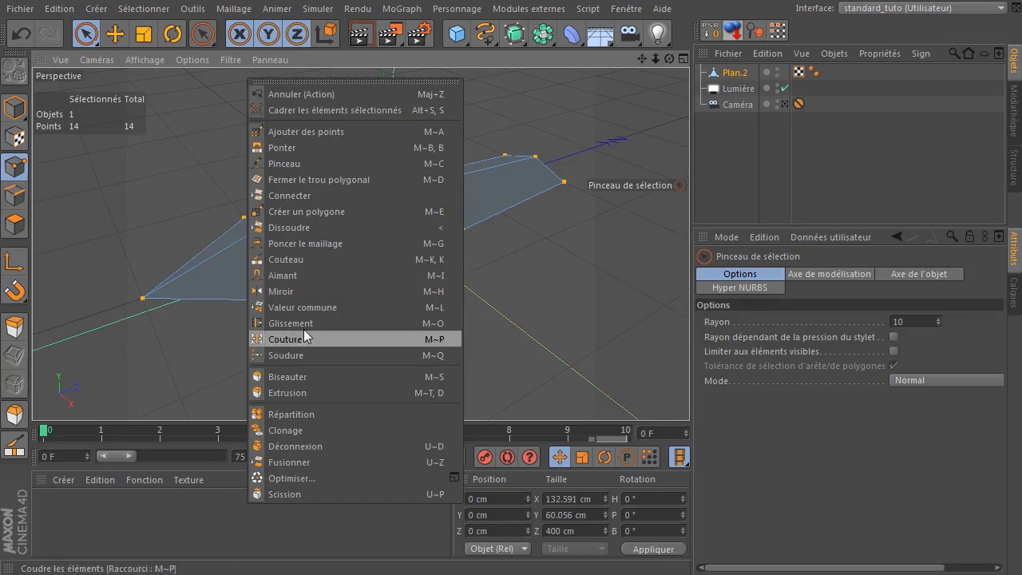
left_click(312, 479)
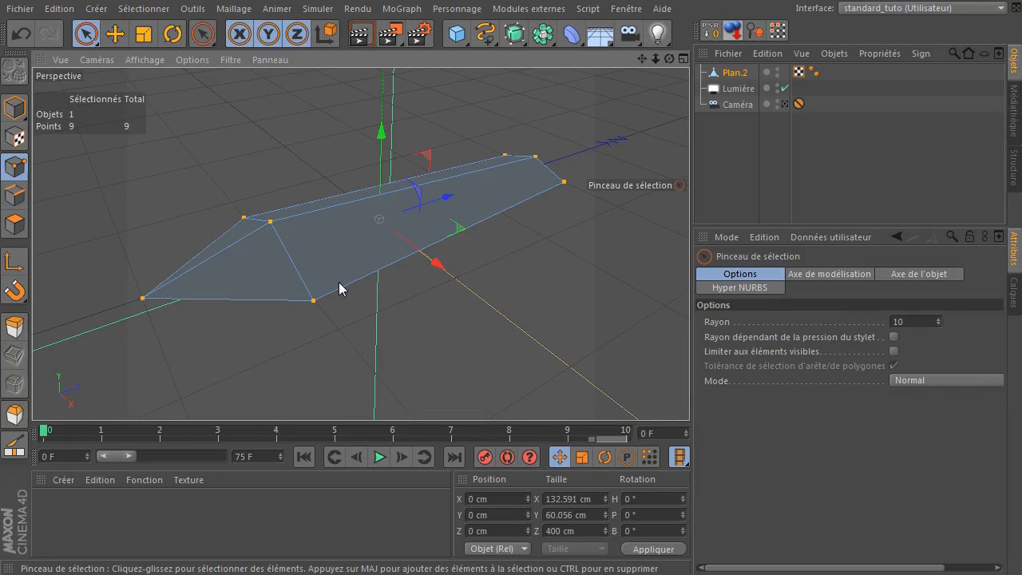
left_click(292, 329)
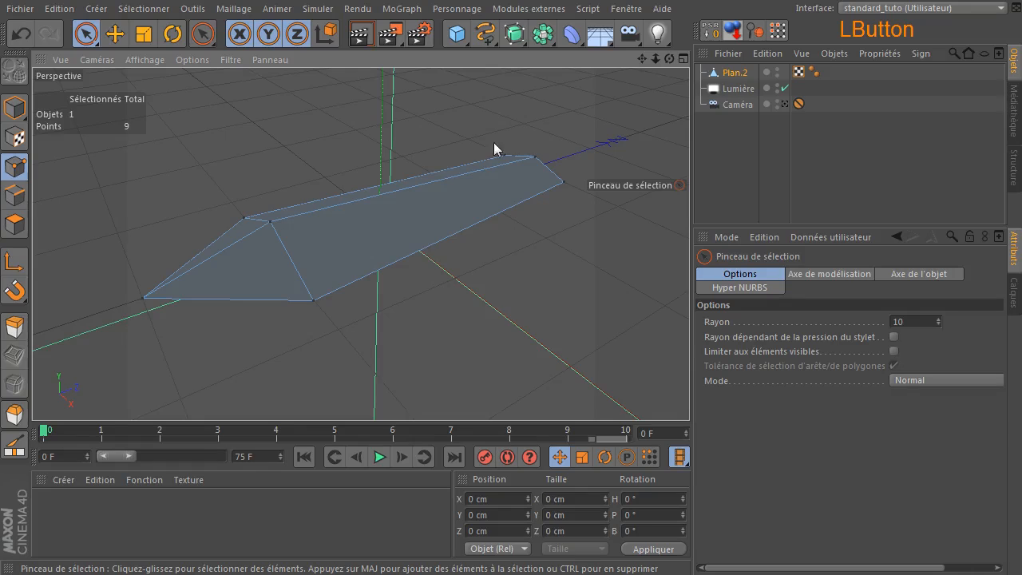
Add a Cube and move it along Z to about 219 cm, at the blade's blunt end.
left_click_drag(670, 60, 581, 63)
left_click_drag(656, 59, 546, 107)
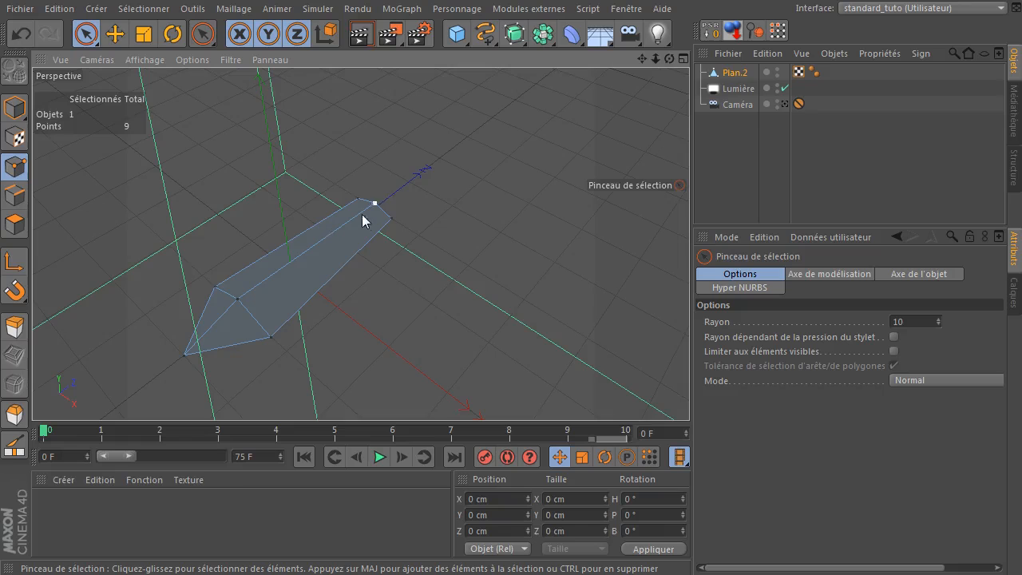
left_click_drag(456, 37, 621, 60)
left_click_drag(354, 229, 448, 189)
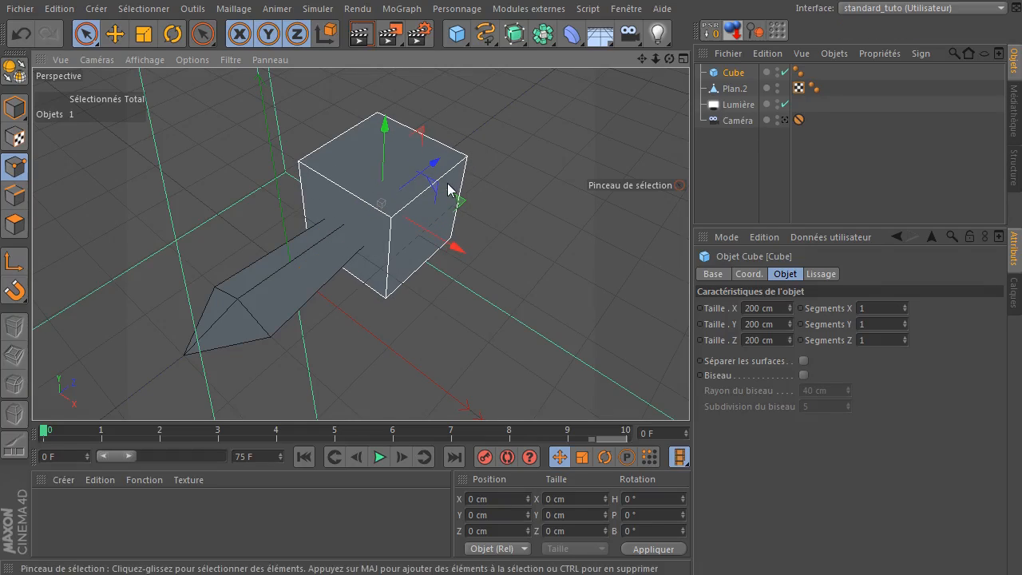
Resize the cube into a guard bar about 42 cm in Y and 50 cm in Z.
left_click(13, 108)
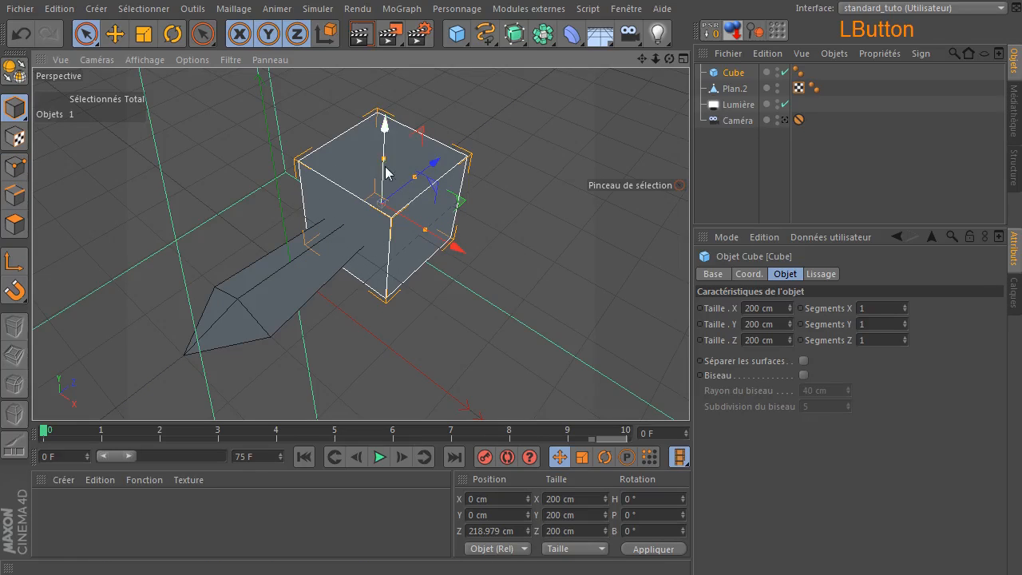
left_click_drag(388, 165, 385, 191)
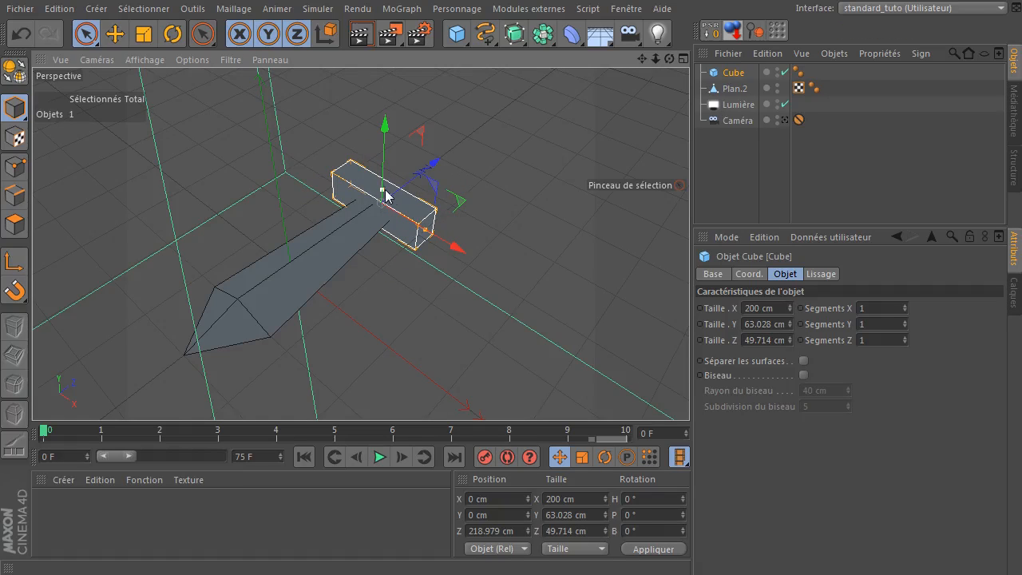
scroll(393, 229, "up", 6)
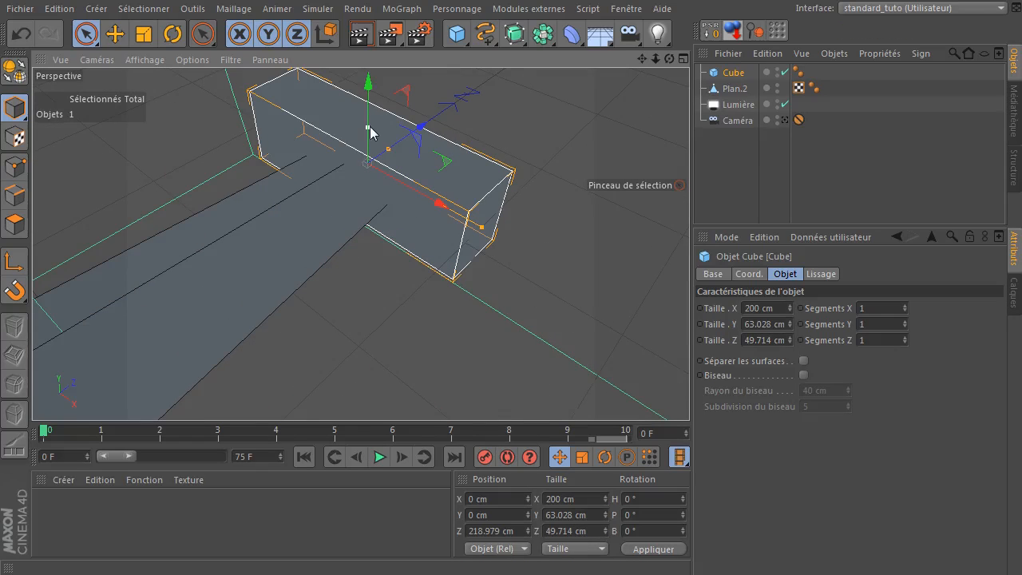
mouse_move(367, 131)
left_mouse_down()
mouse_move(363, 172)
mouse_move(368, 144)
left_mouse_up()
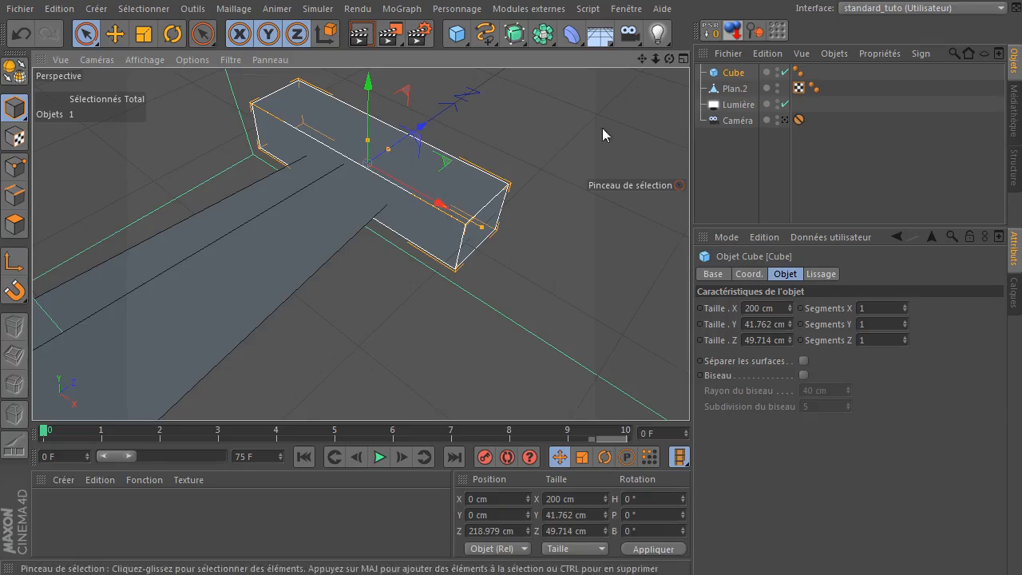
Divide the guard cube into 4 segments along X and convert it to an editable polygon object.
left_click_drag(672, 56, 368, 163)
left_click_drag(642, 60, 360, 244)
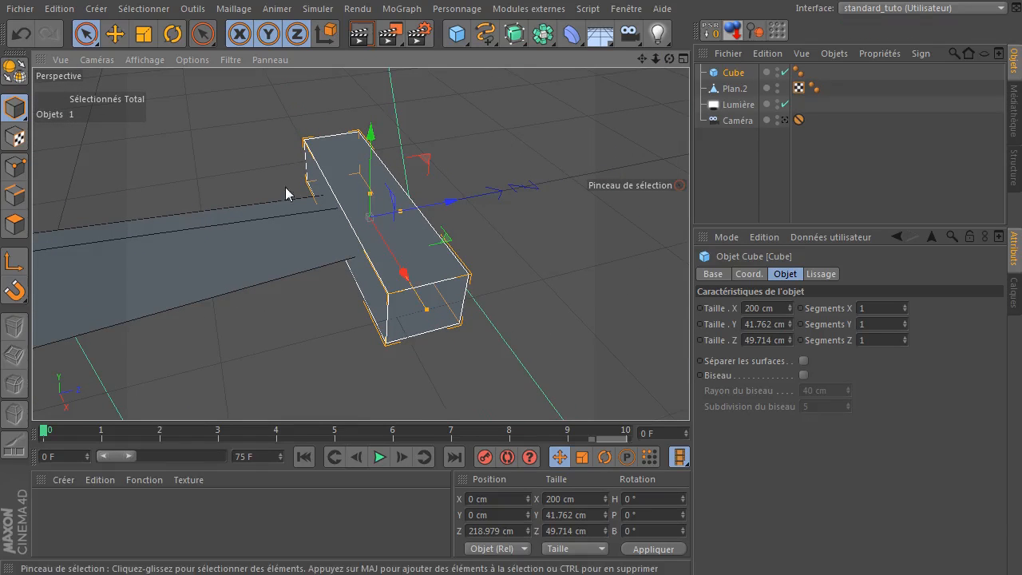
left_click(906, 306)
left_click(906, 306)
left_click(905, 306)
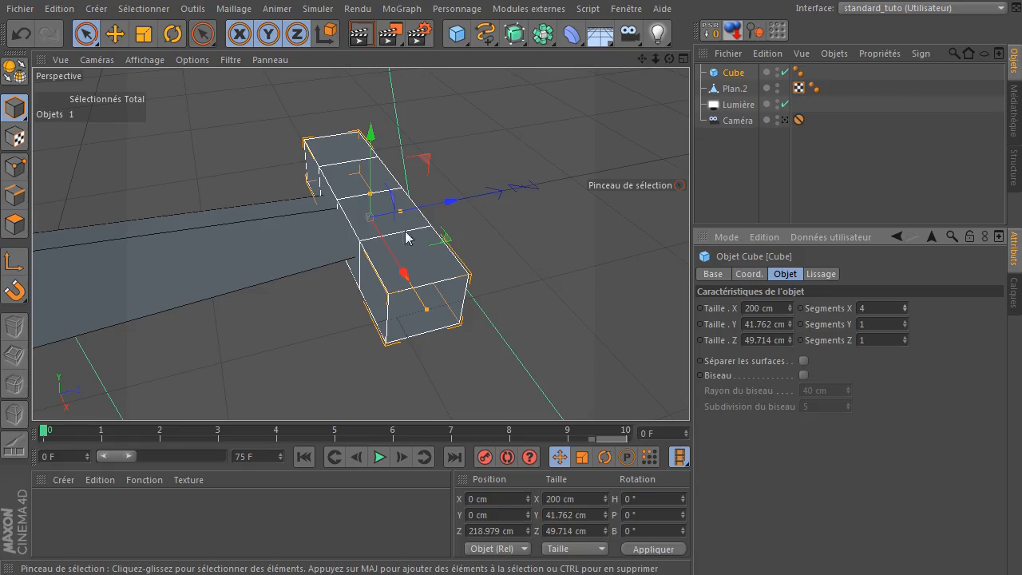
left_click(14, 78)
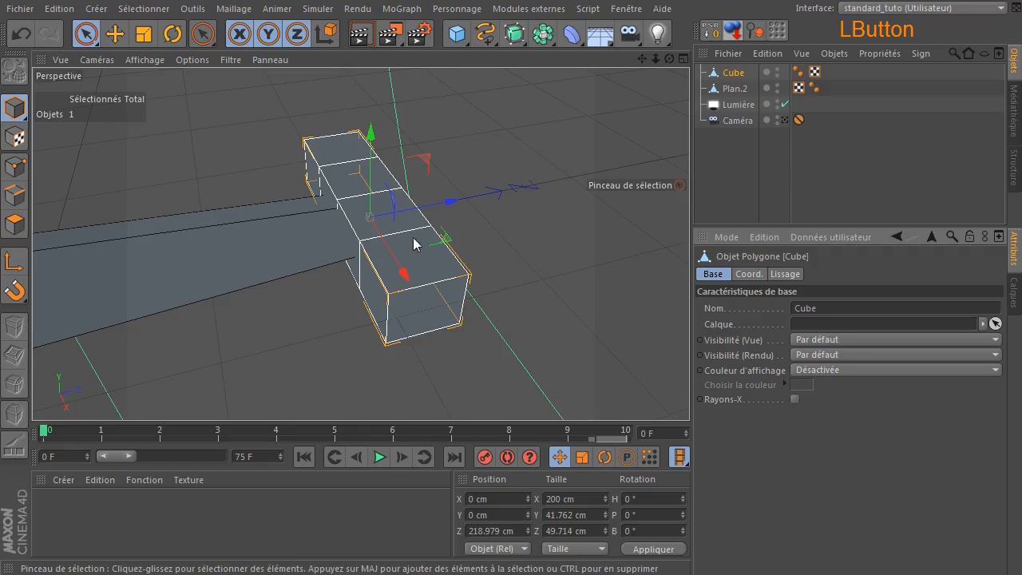
Select the two edge loops on either side of the guard's centre loop with loop selection.
left_click_drag(667, 59, 650, 76)
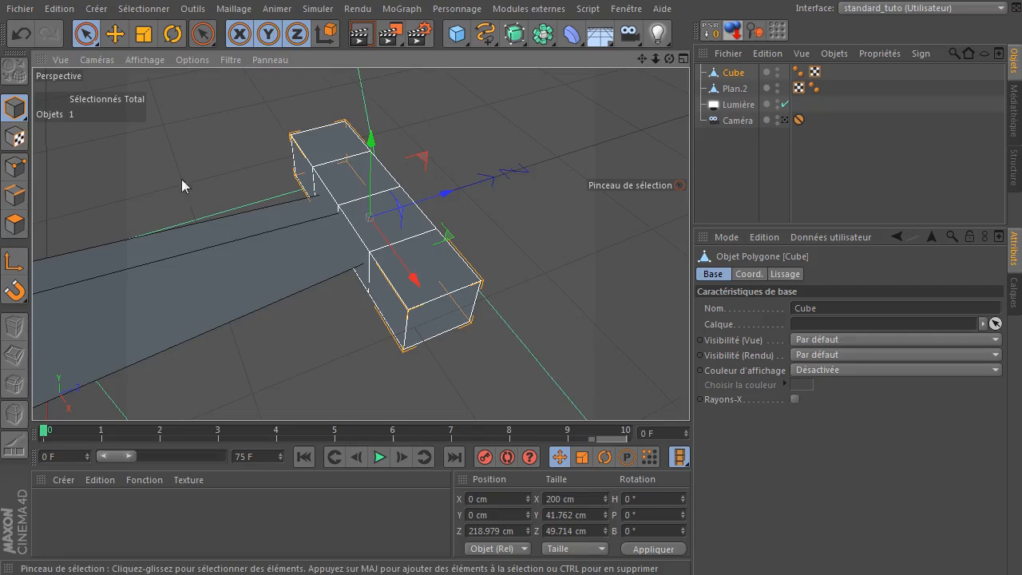
left_click(4, 195)
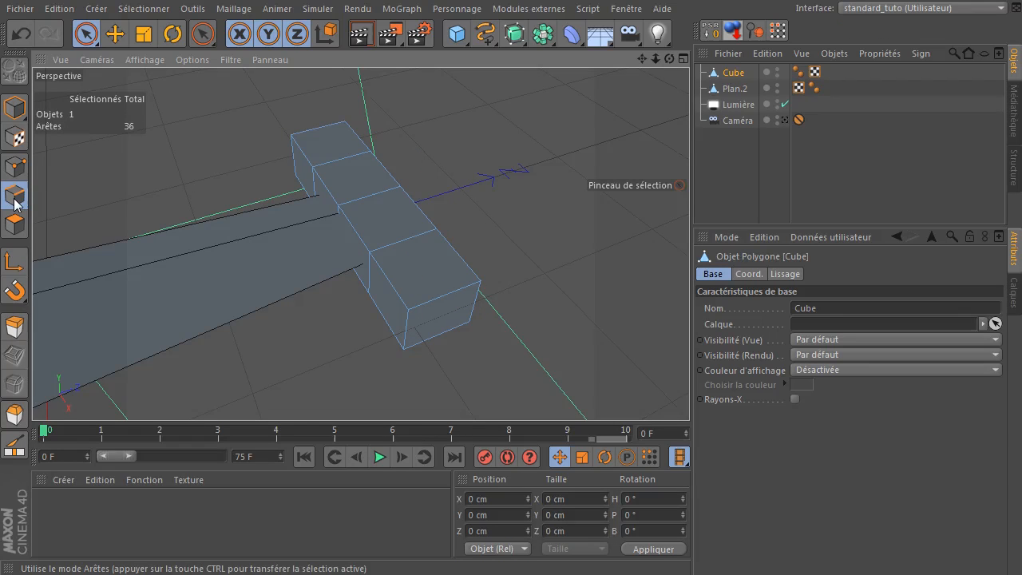
right_click(526, 184)
key("l")
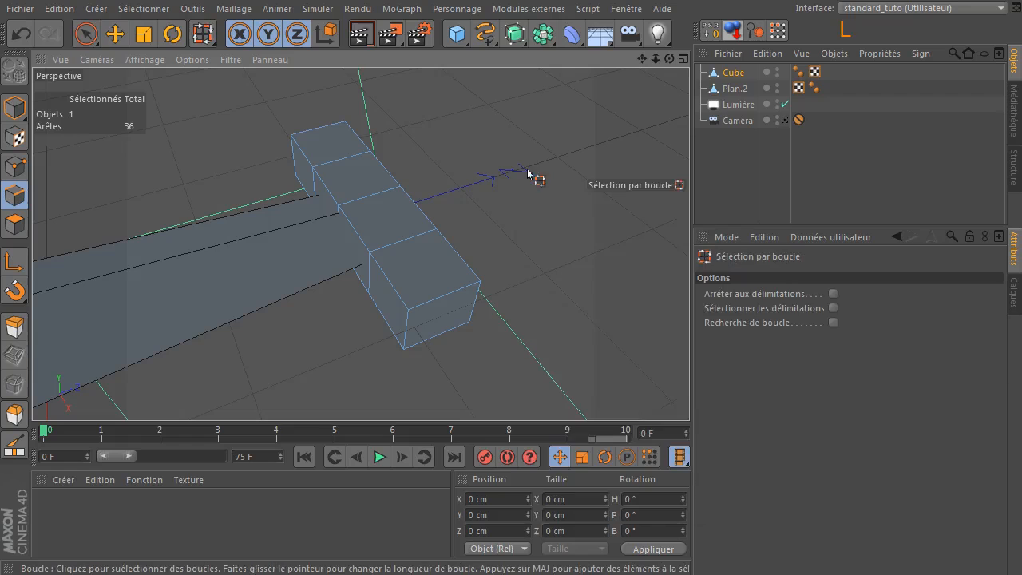
left_click(415, 228)
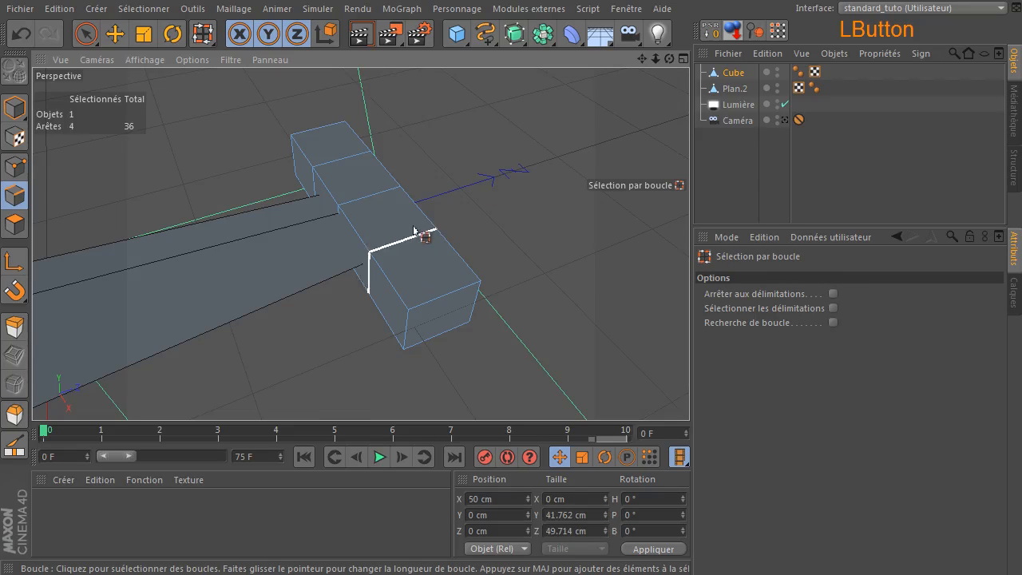
left_click(343, 174, "shift")
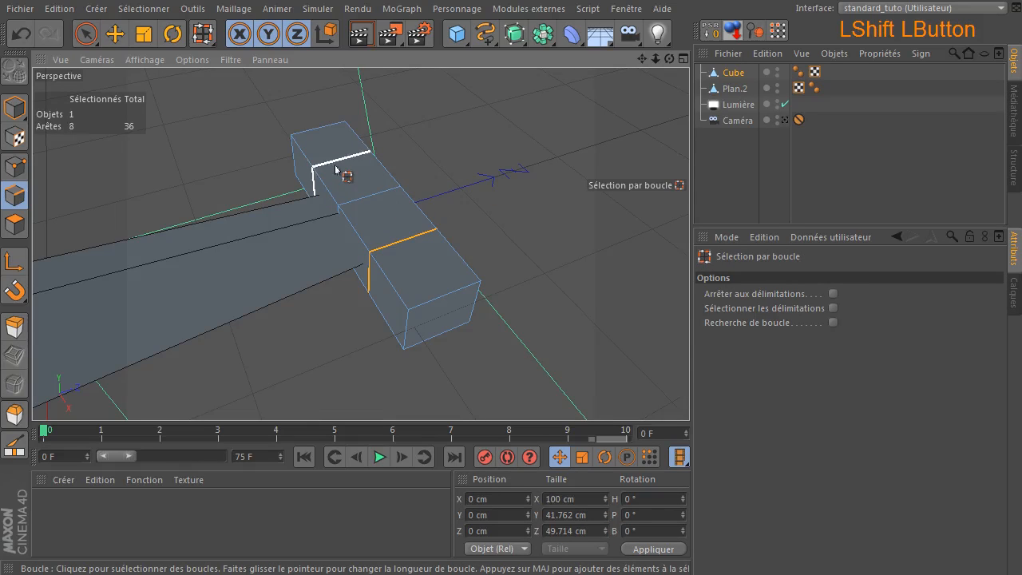
Try scaling the two selected loops uniformly on all axes, and undo the scaling.
left_click(145, 35)
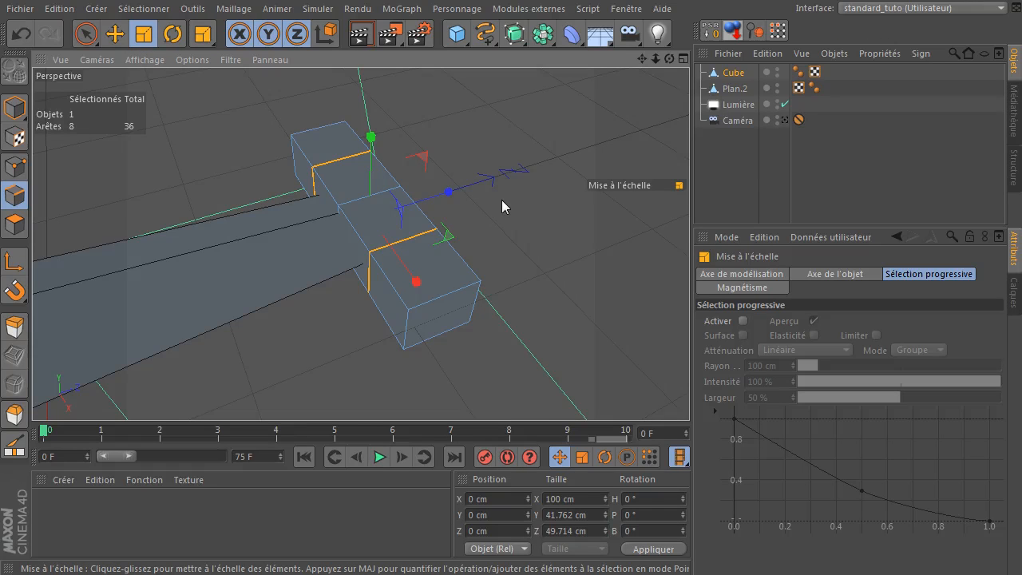
left_click_drag(574, 125, 312, 210)
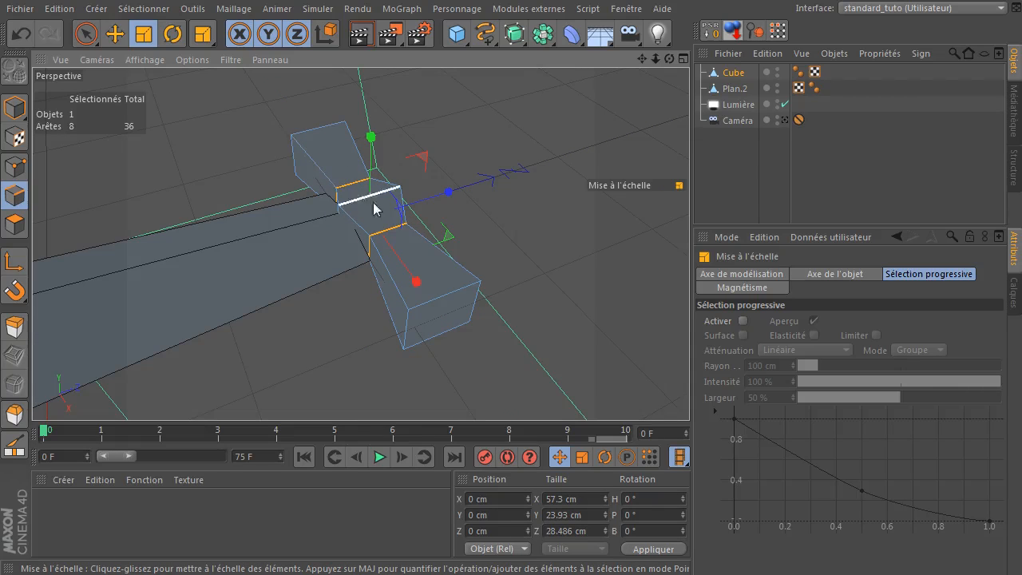
left_click(21, 33)
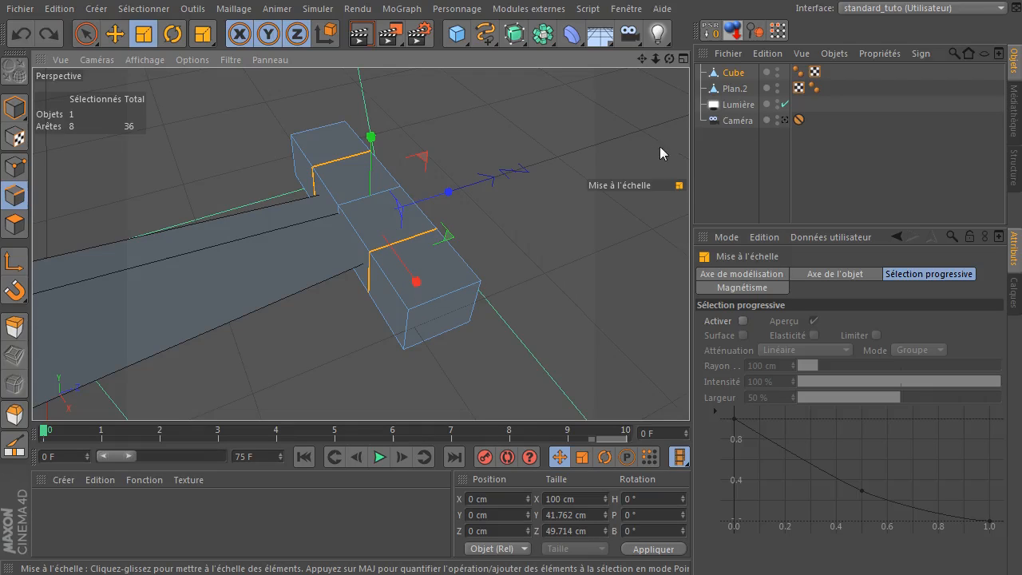
Scale the two selected loops down in the YZ plane only to narrow the guard there, and deselect them.
mouse_move(669, 58)
left_mouse_down()
mouse_move(637, 67)
mouse_move(663, 62)
left_mouse_up()
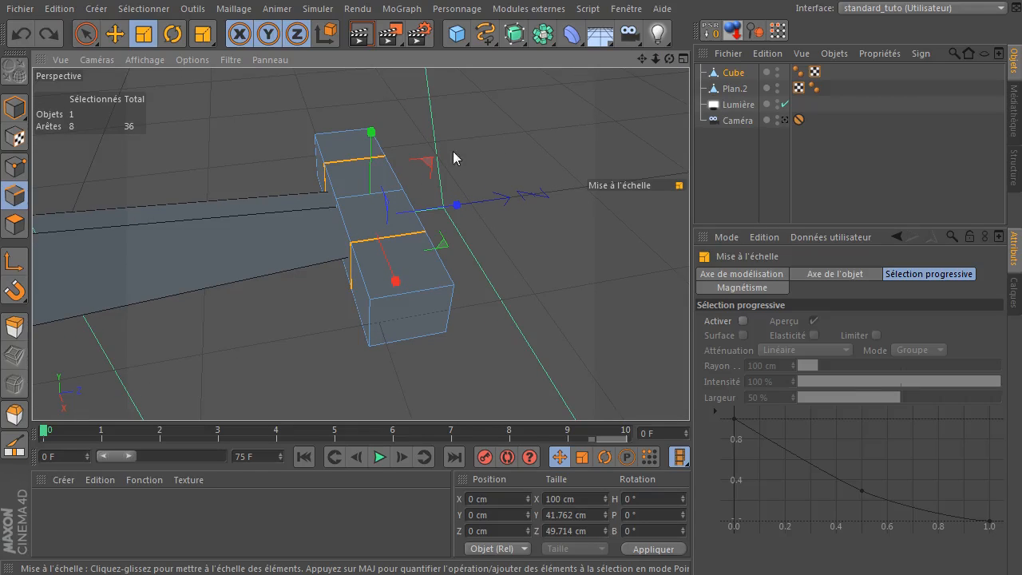
left_click_drag(431, 163, 431, 168)
left_click_drag(662, 63, 599, 113)
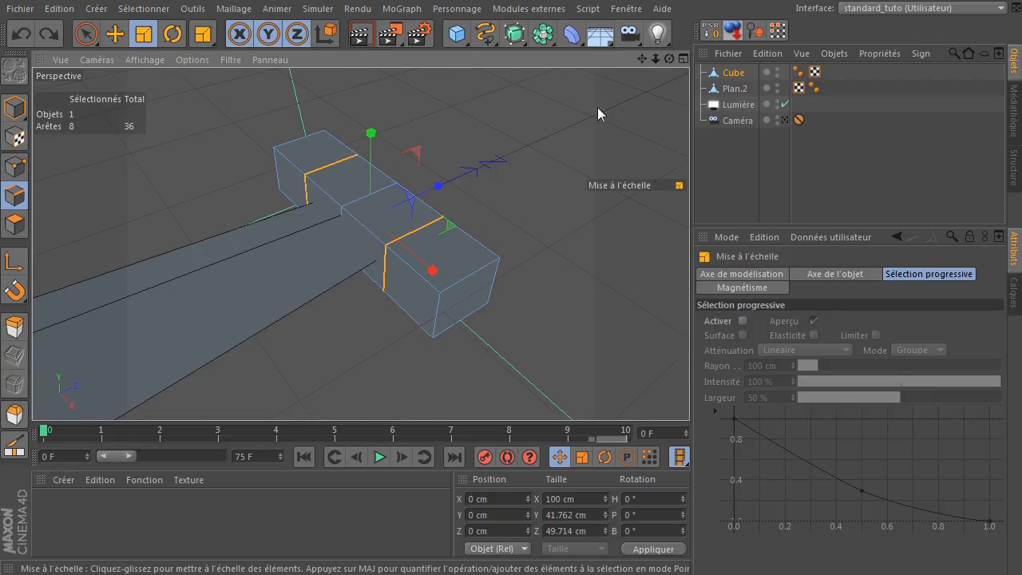
left_click_drag(425, 164, 415, 158)
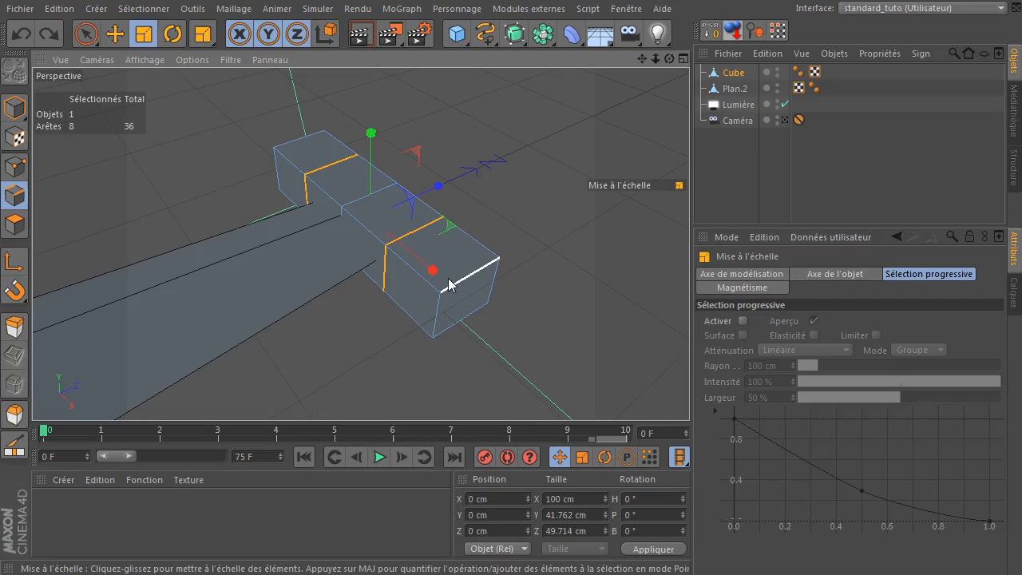
left_click(419, 156)
left_click_drag(418, 155, 221, 213)
left_click(86, 34)
left_click(515, 141)
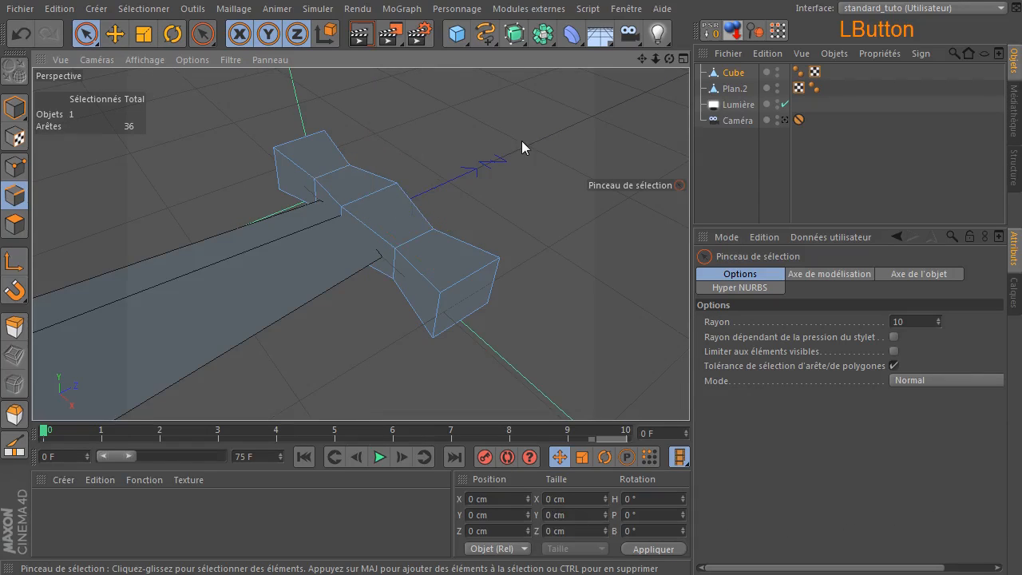
Scale the whole guard down slightly along Y in model mode to flatten it, and deselect it.
left_click_drag(669, 59, 695, 140)
left_click_drag(370, 216, 503, 84)
left_click(16, 105)
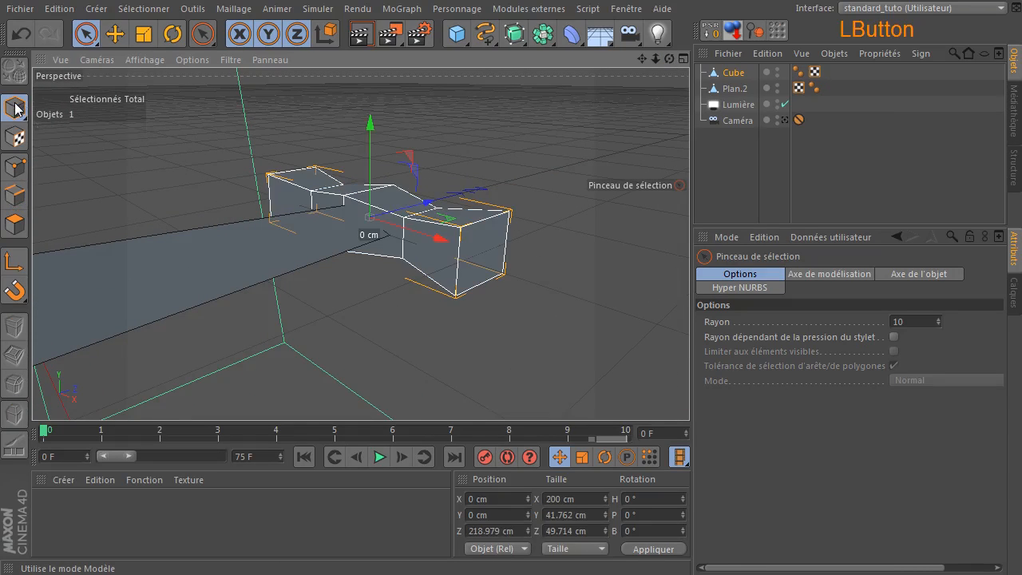
left_click(144, 35)
left_click_drag(368, 117, 371, 146)
left_click(484, 140)
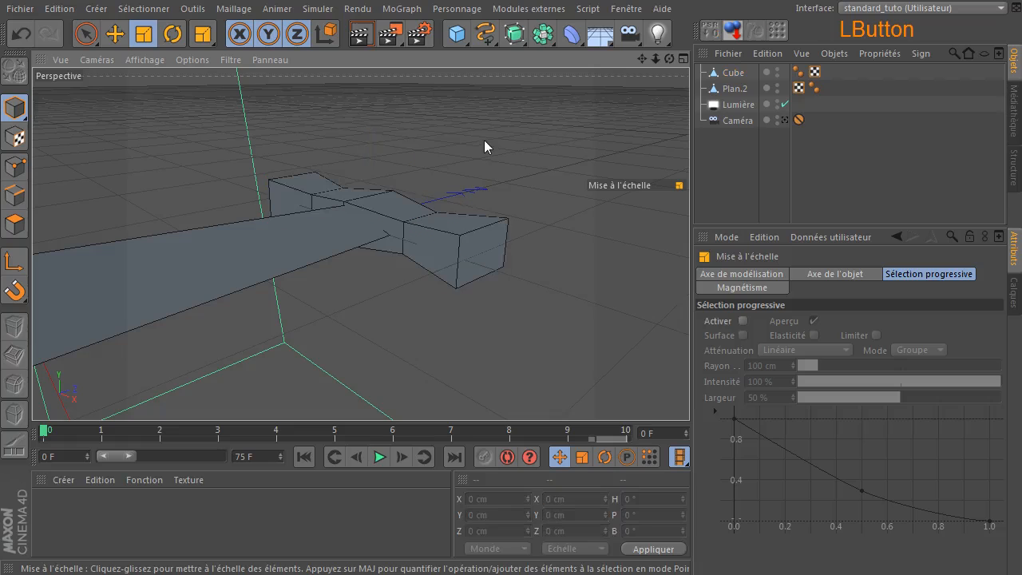
Add a cylinder for the handle, orient it along +Z, and move it along Z to about 285 cm behind the guard.
left_click_drag(667, 61, 355, 242)
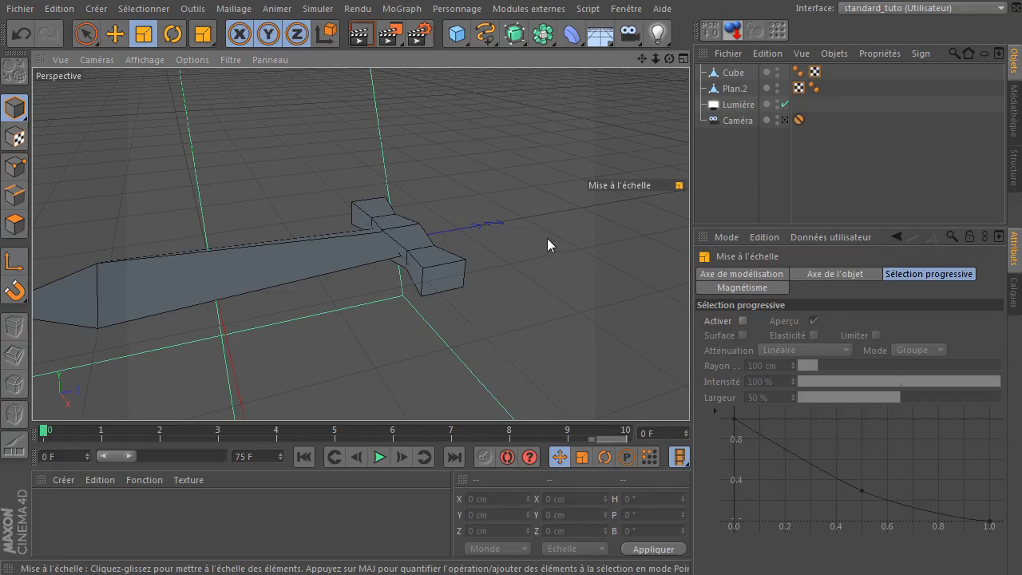
left_click_drag(457, 33, 872, 63)
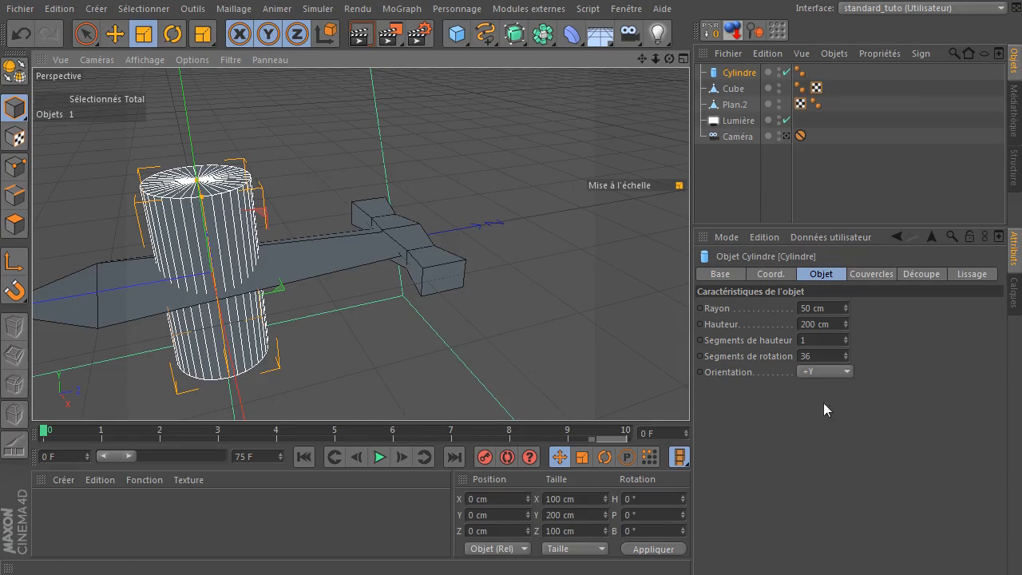
left_click_drag(833, 374, 838, 450)
left_click(115, 34)
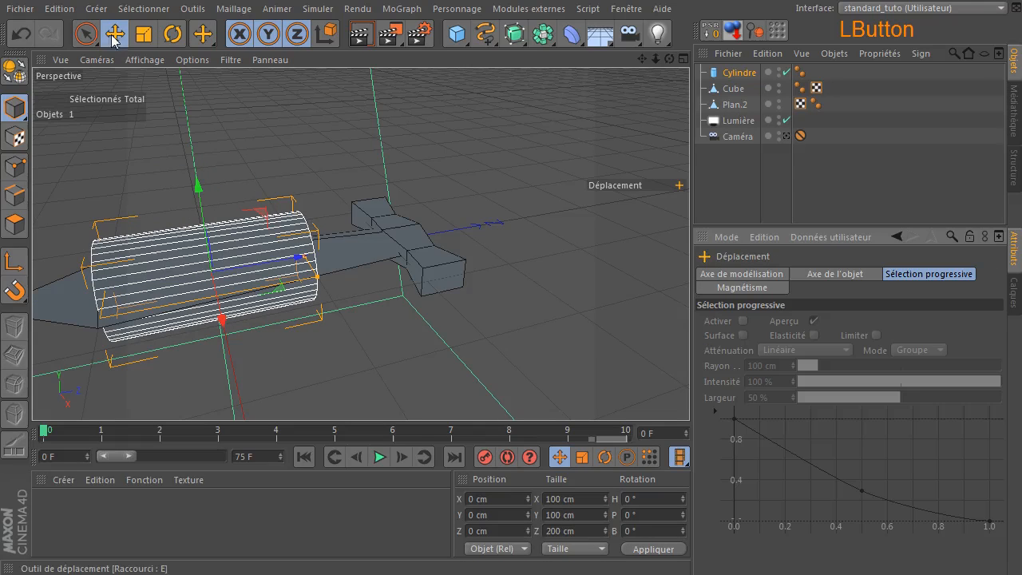
left_click_drag(271, 268, 495, 243)
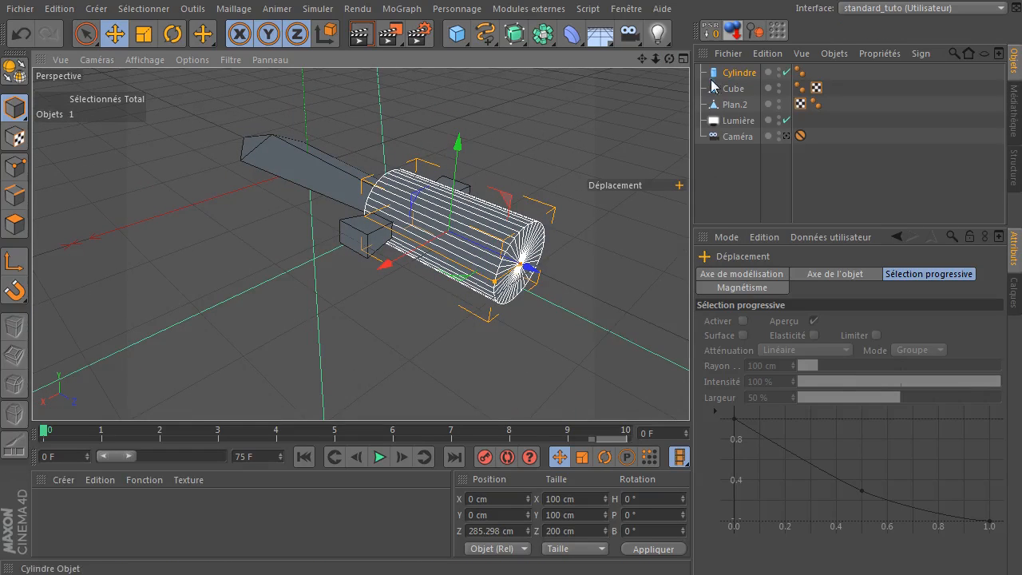
Reduce the handle cylinder's radius, trying 13 cm and 14 cm before settling on 12 cm.
left_click(713, 73)
left_click_drag(845, 304, 812, 304)
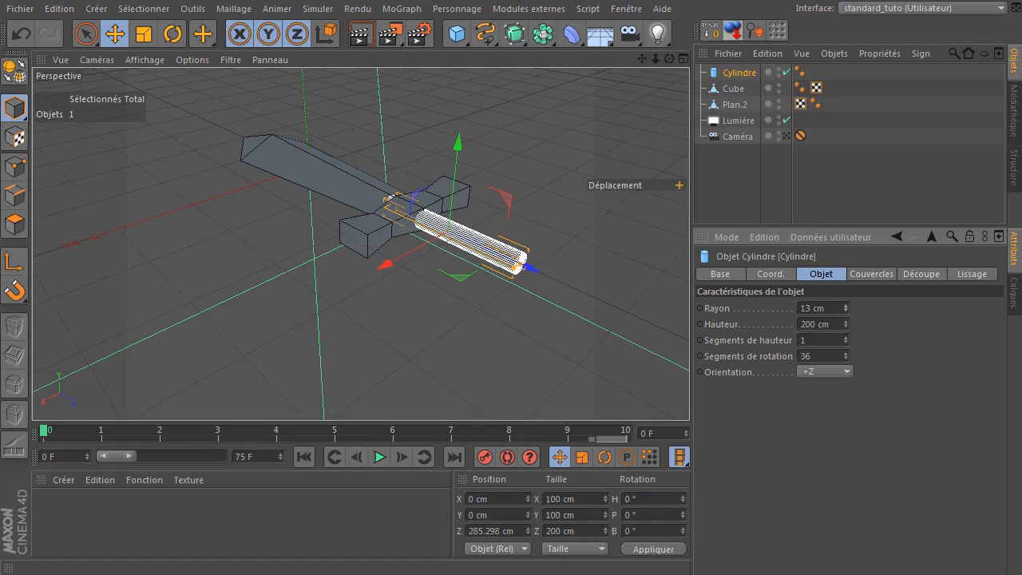
scroll(333, 188, "up", 6)
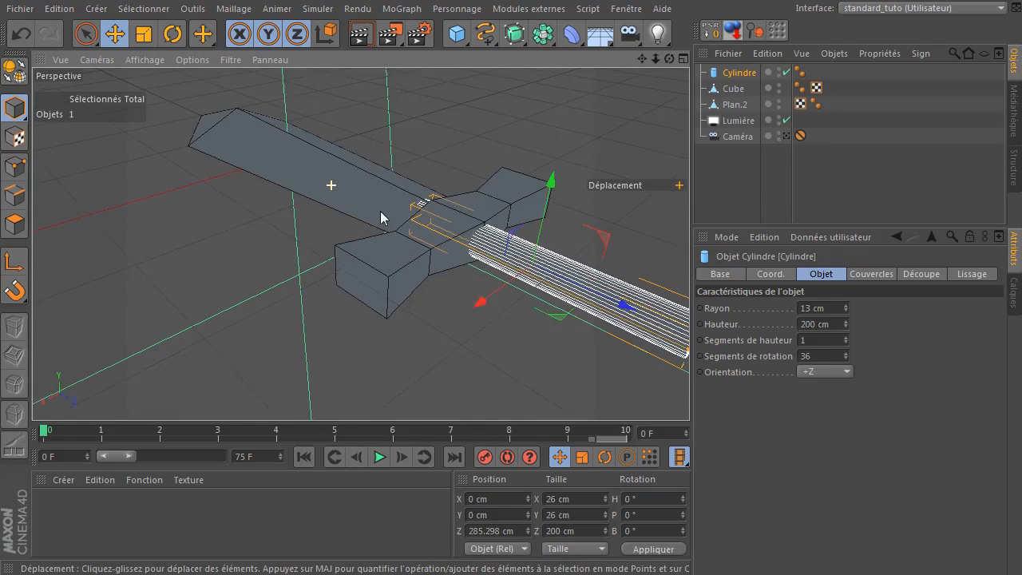
left_click(832, 308)
type("14")
key("Return")
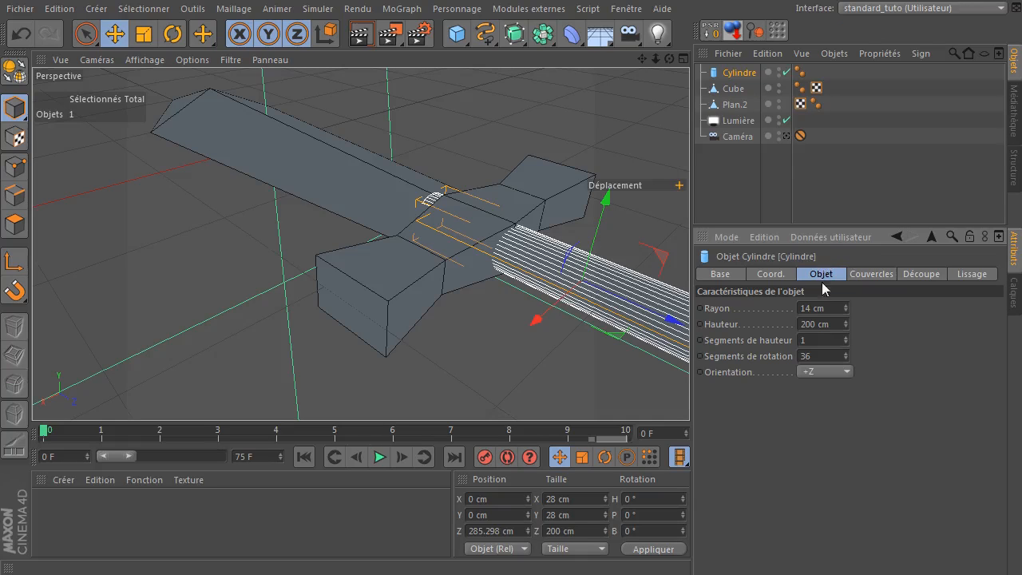
left_click(822, 308)
type("12")
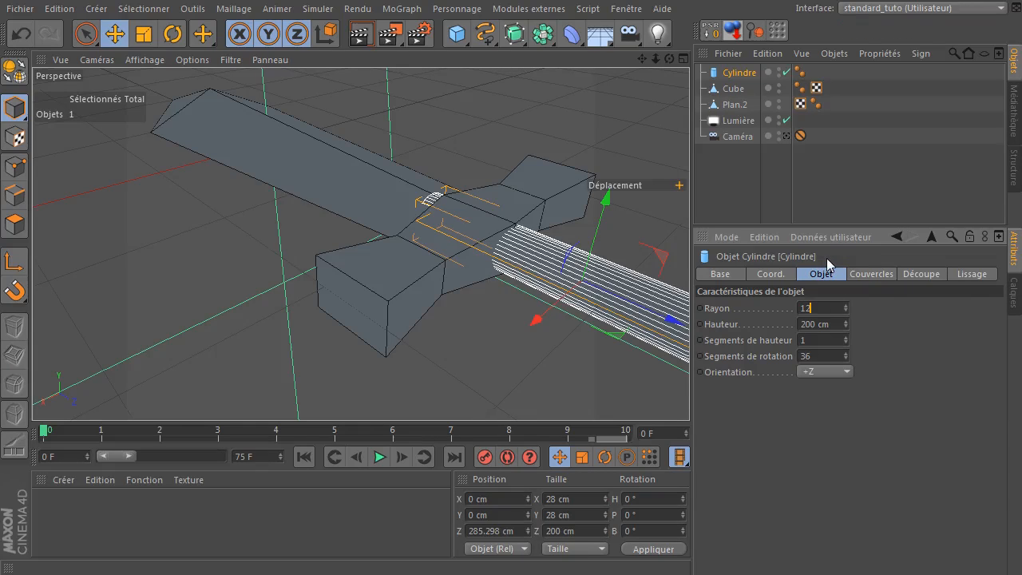
key("Return")
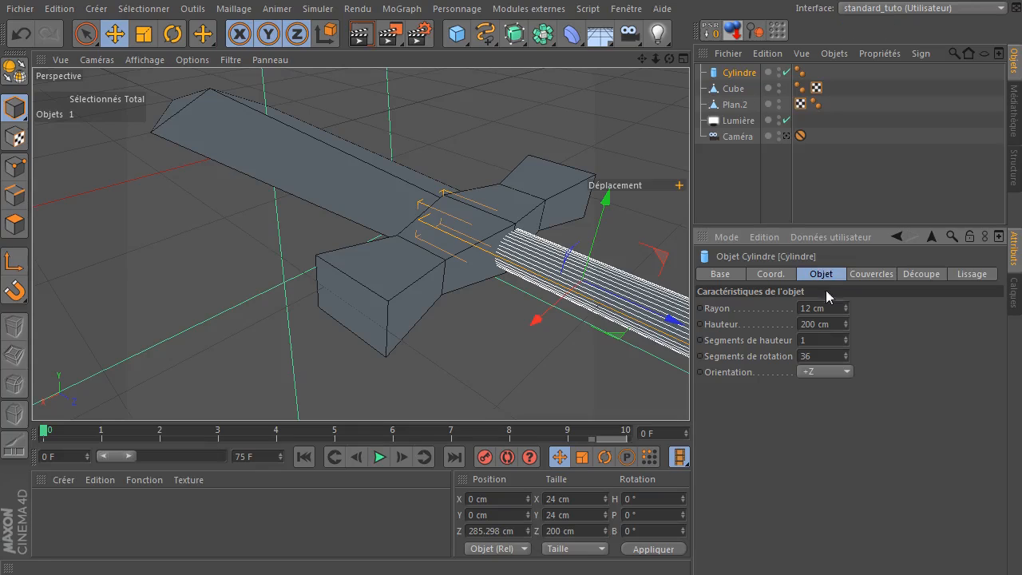
Shorten the handle cylinder, trying a height of 50 cm and settling on 100 cm, and deselect it.
left_click_drag(642, 60, 324, 232)
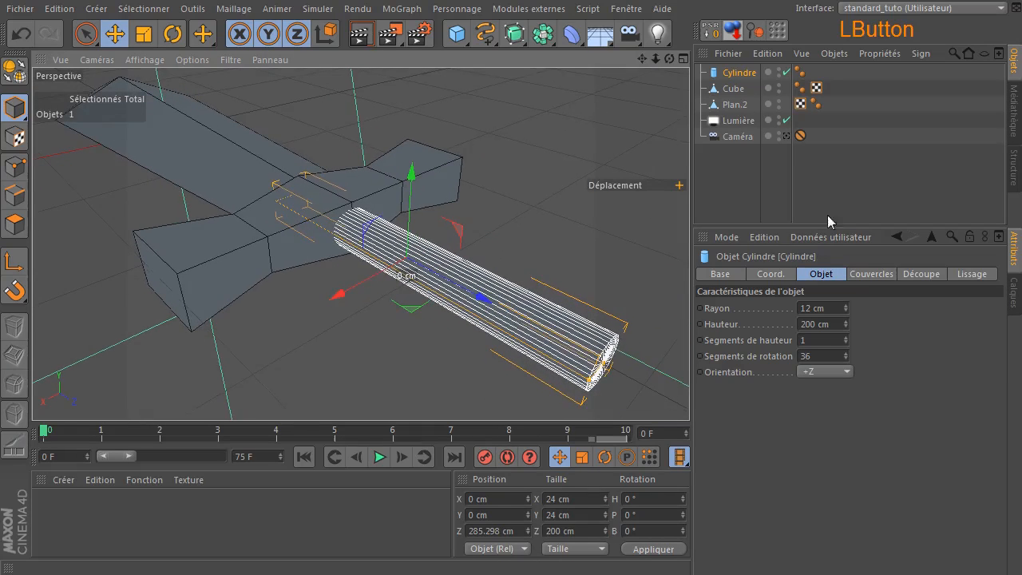
left_click(821, 323)
type("50")
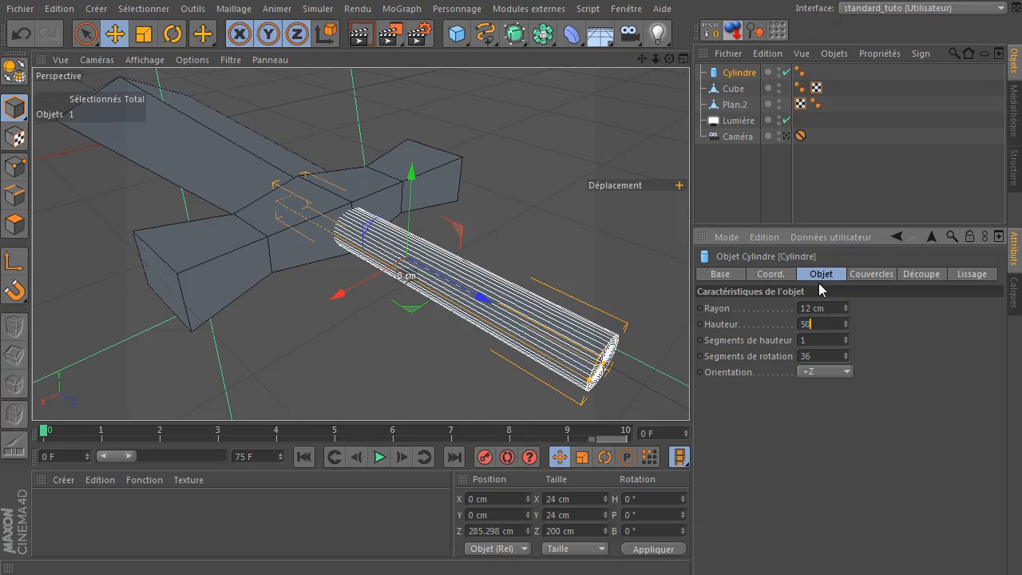
key("Return")
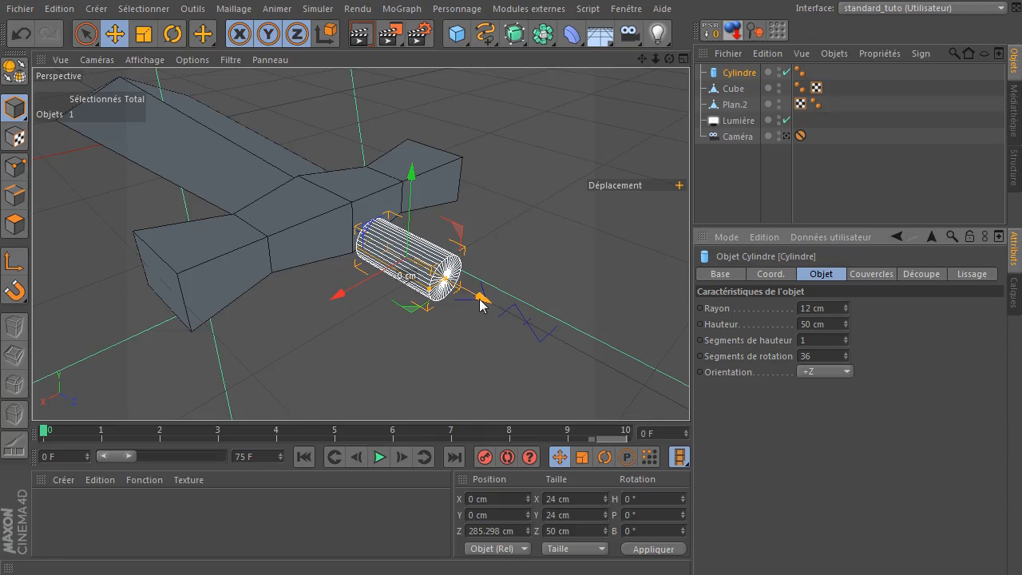
left_click_drag(669, 61, 598, 83)
left_click_drag(845, 324, 872, 324)
double_click(823, 326)
type("100")
key("Return")
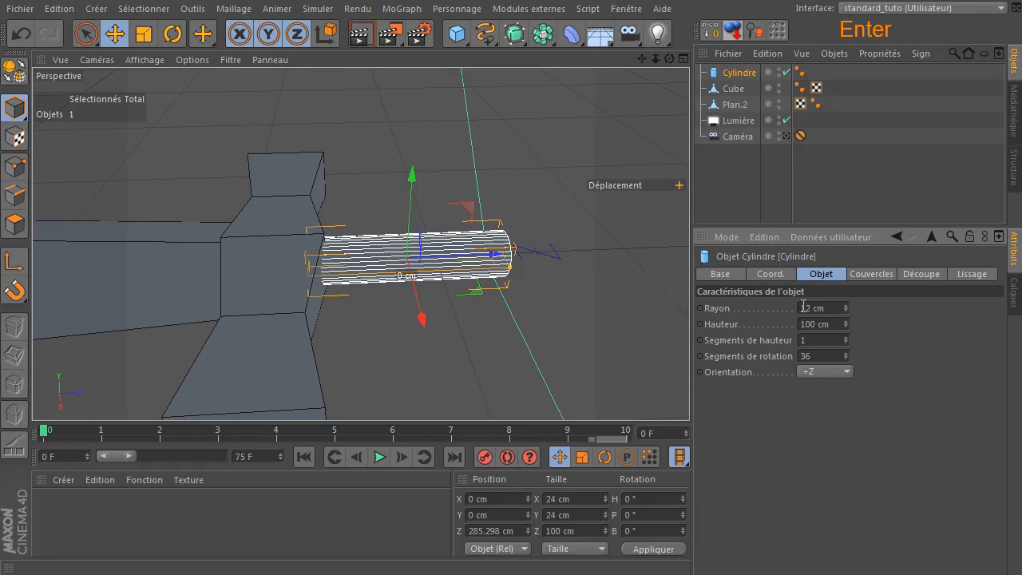
left_click(560, 225)
Halve the handle cylinder's rotation segments to 18 and deselect it.
left_click_drag(655, 58, 384, 237)
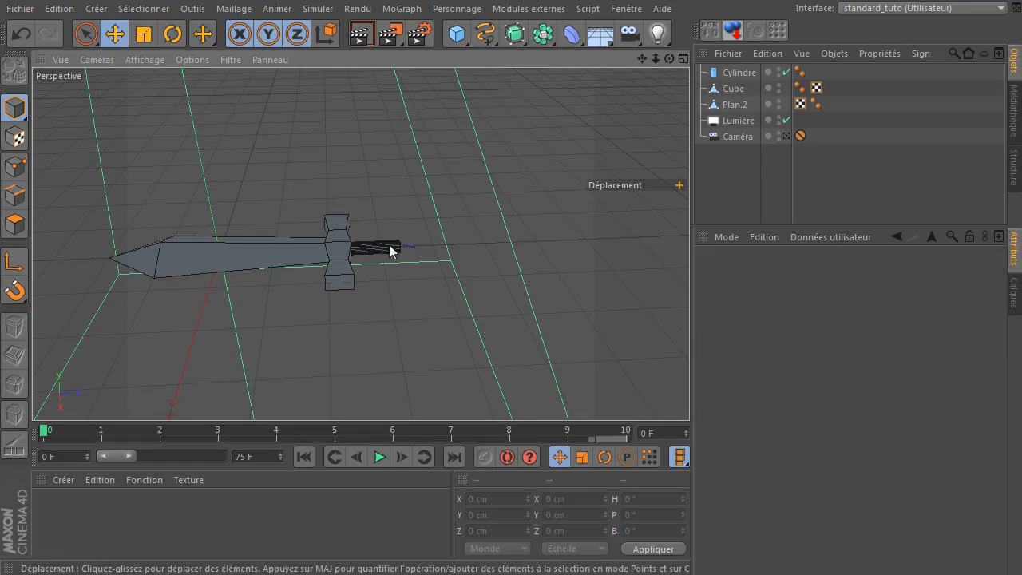
left_click(367, 252)
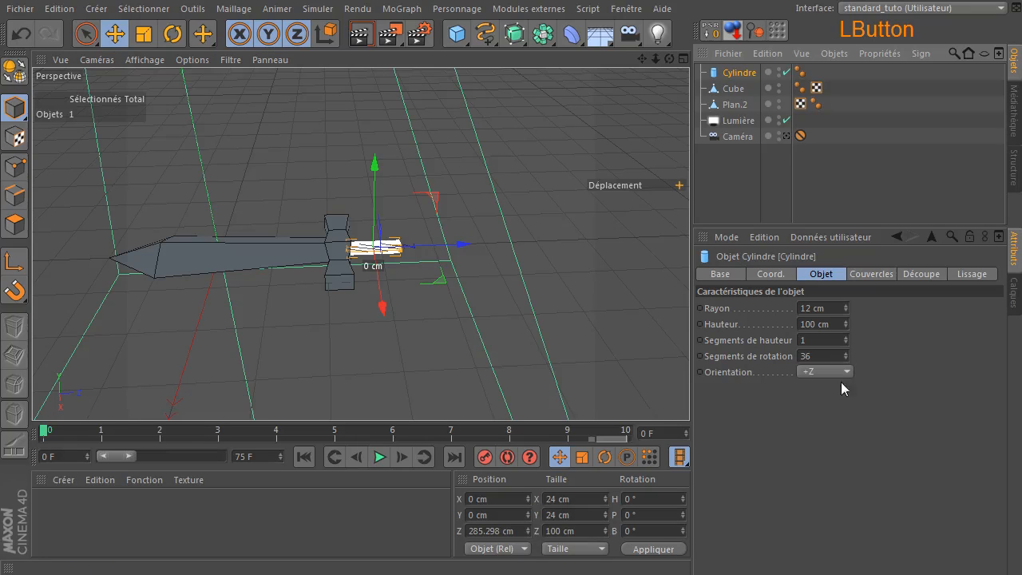
left_click(832, 357)
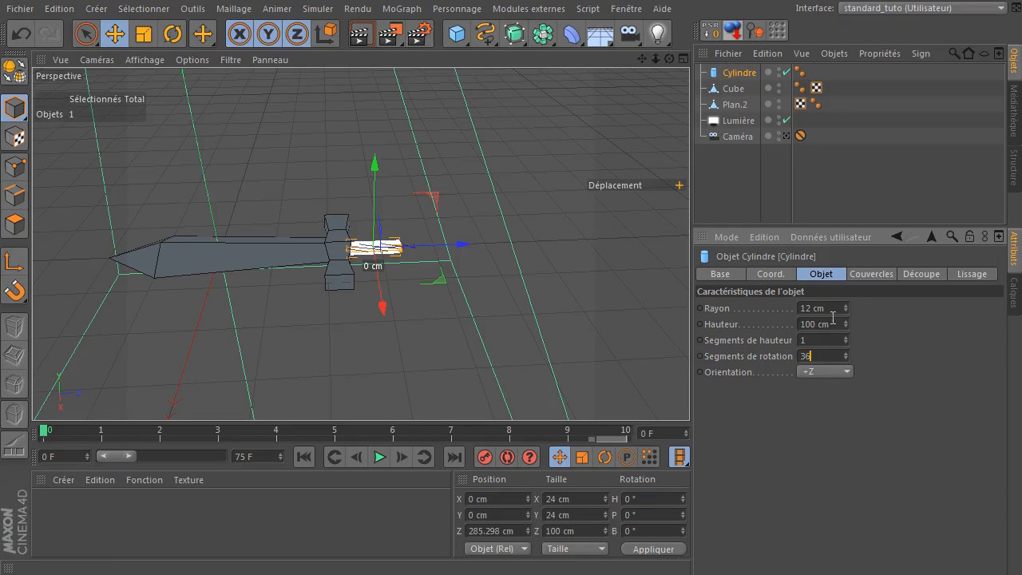
type("/2")
key("Return")
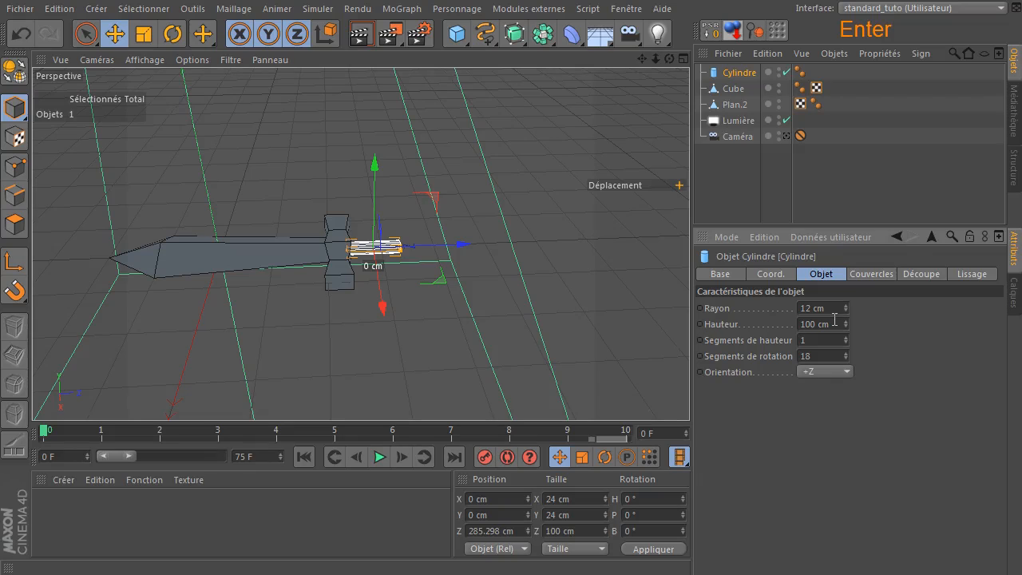
left_click(726, 208)
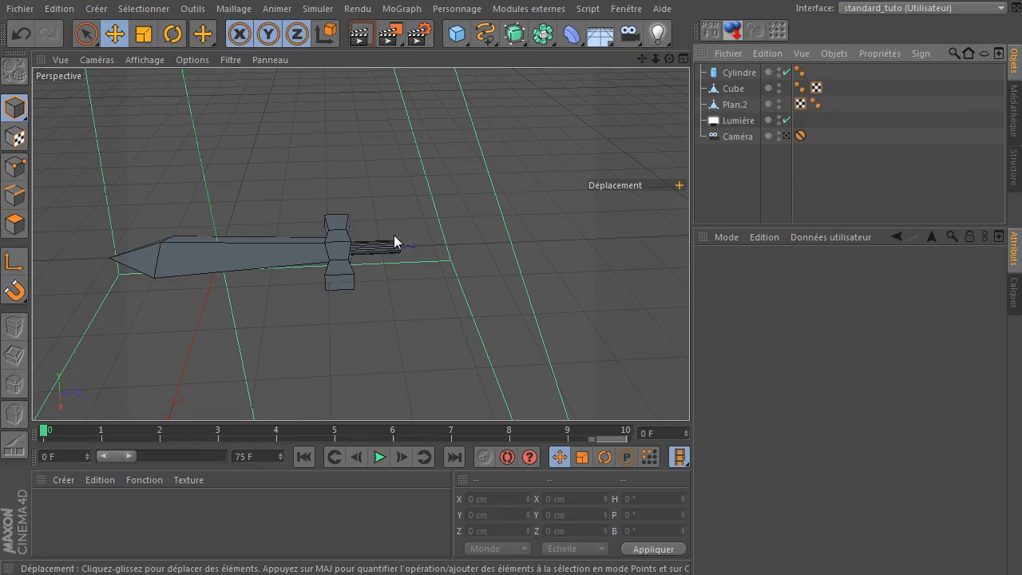
Add a sphere for the pommel and move it along Z to about 378 cm, past the handle's end.
scroll(341, 261, "up", 5)
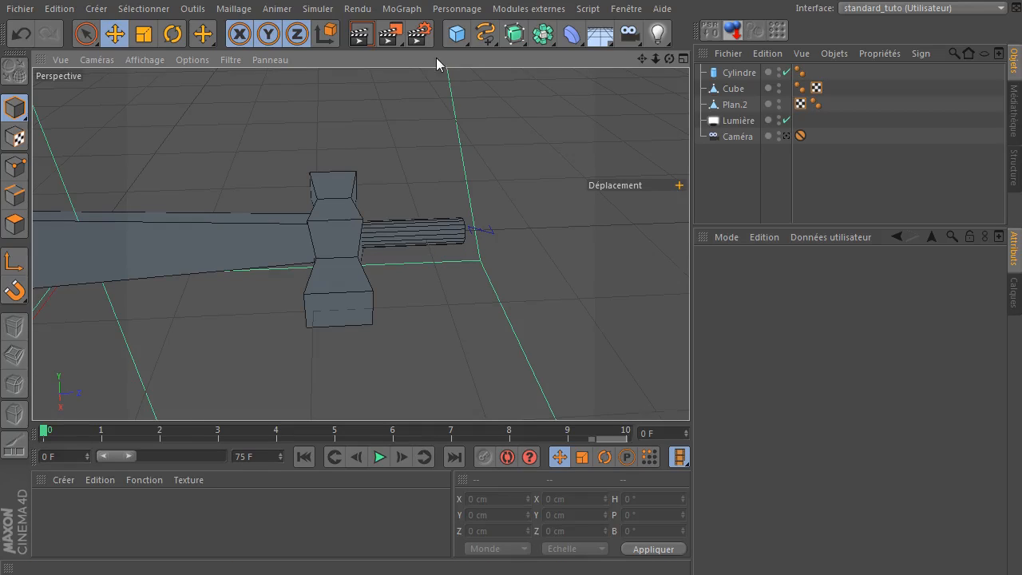
left_click(458, 33)
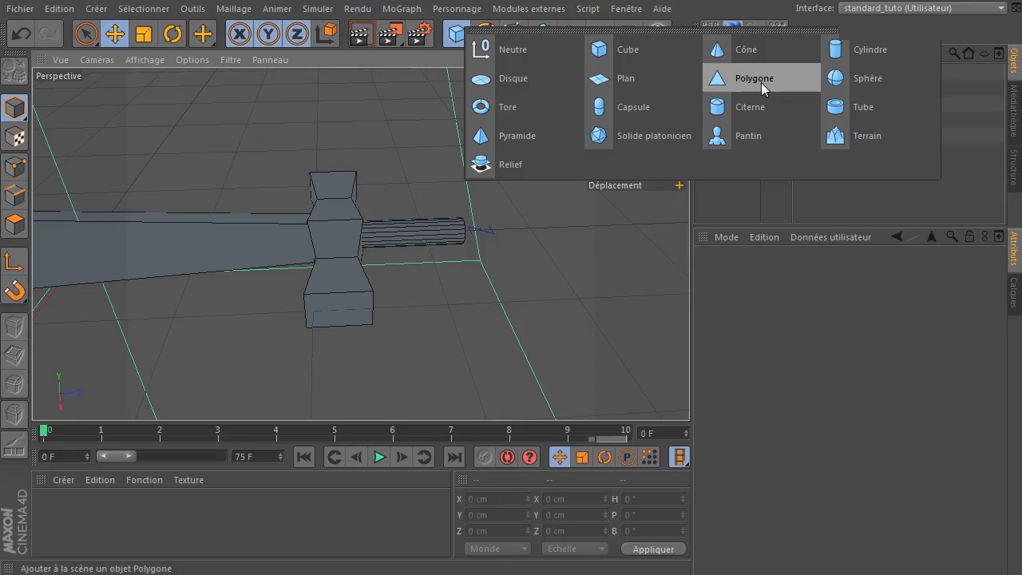
left_click(859, 80)
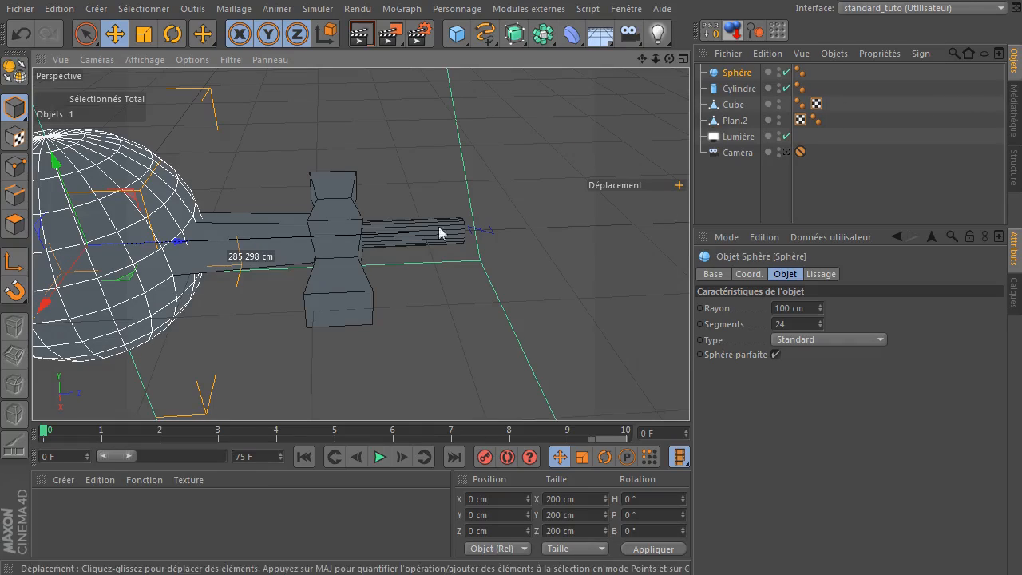
left_click_drag(209, 252, 256, 250)
Reduce the pommel sphere's radius to 20 cm and move it along Z to about 347 cm, against the handle's end.
left_click(776, 309)
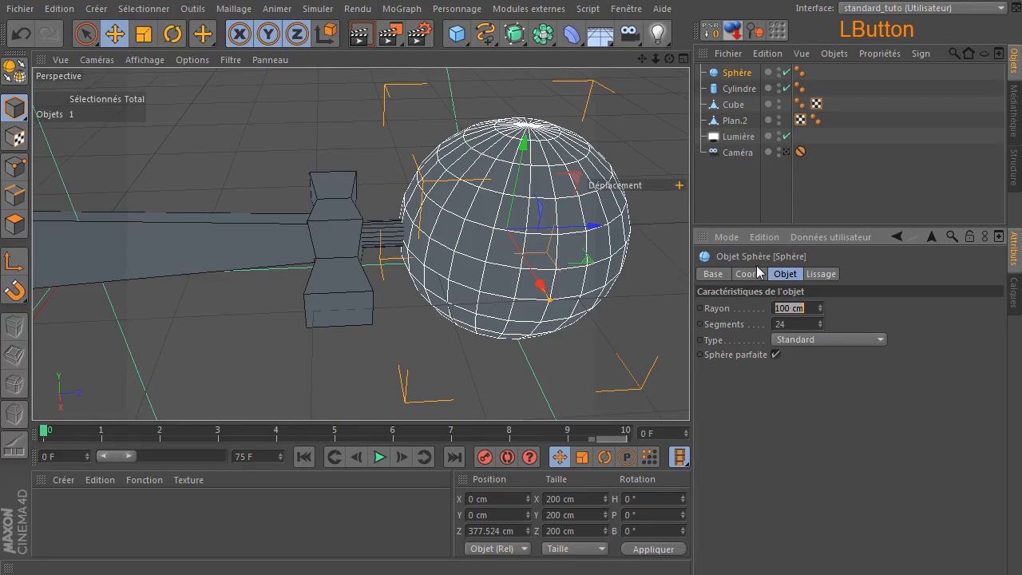
type("60")
key("Return")
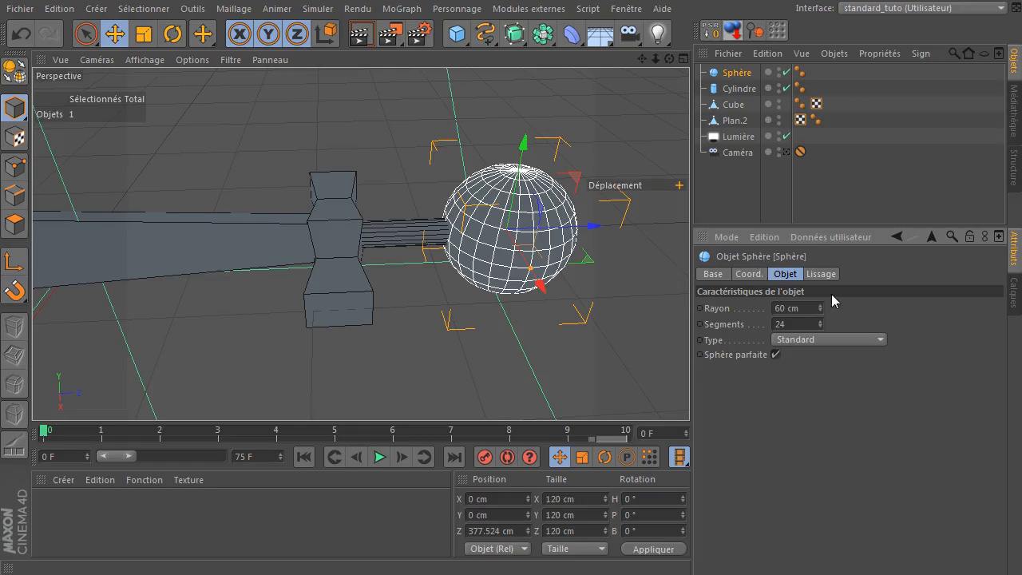
left_click_drag(821, 309, 822, 313)
left_click_drag(820, 308, 756, 269)
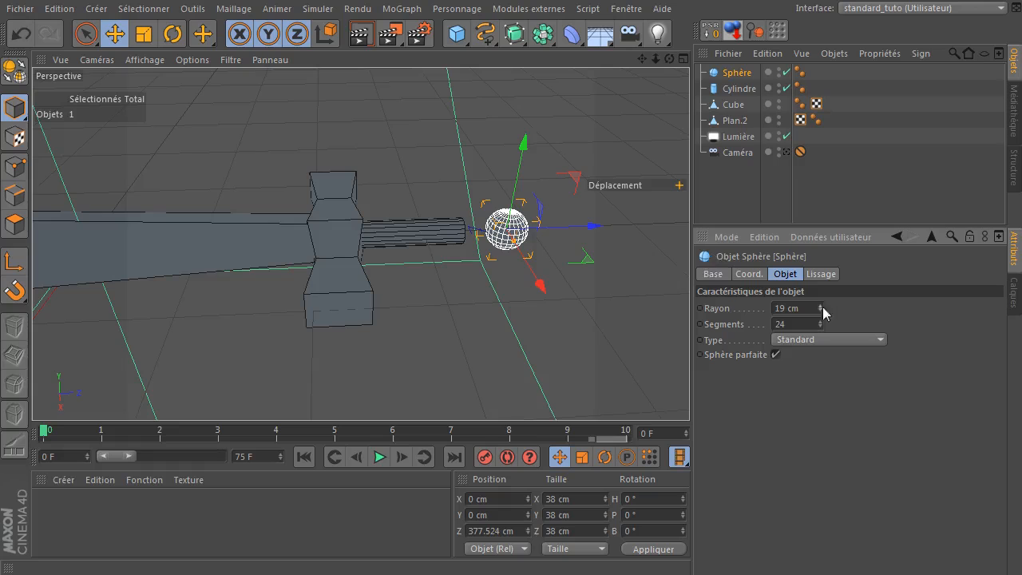
left_click(805, 309)
type("20")
key("Return")
left_click_drag(591, 227, 571, 235)
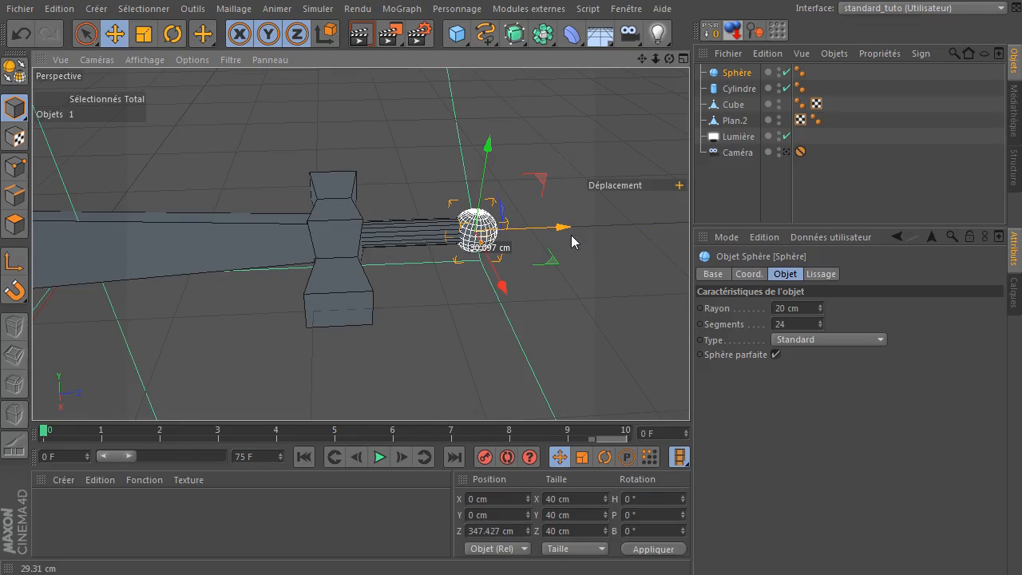
Change the pommel sphere's type to Hexaèdre and deselect it.
left_click(815, 338)
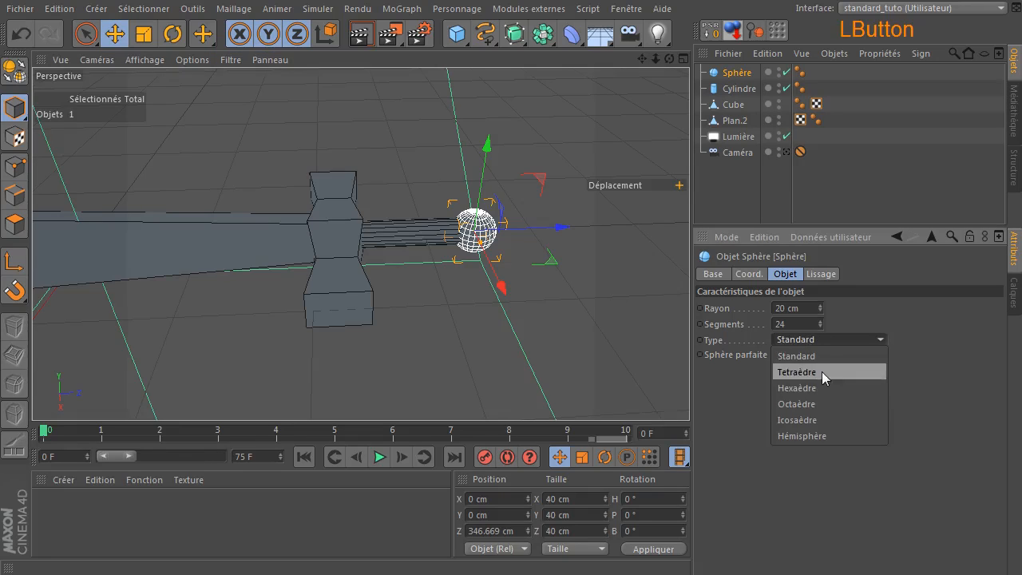
left_click(822, 383)
left_click(640, 321)
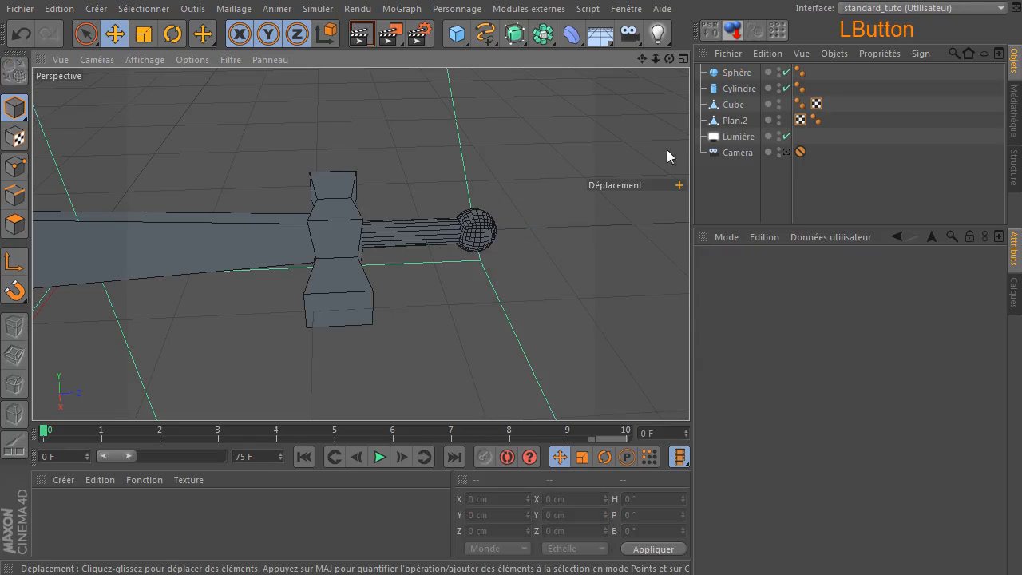
Narrow the blade by scaling it along X to about 65%, a width of about 86 cm.
left_click_drag(670, 59, 602, 95)
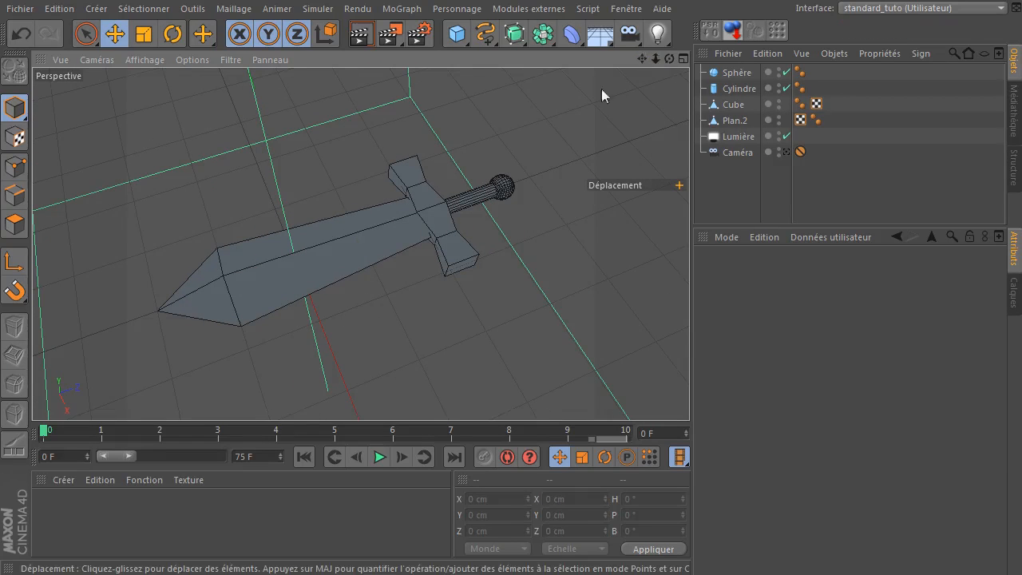
left_click(405, 275)
left_click(298, 261)
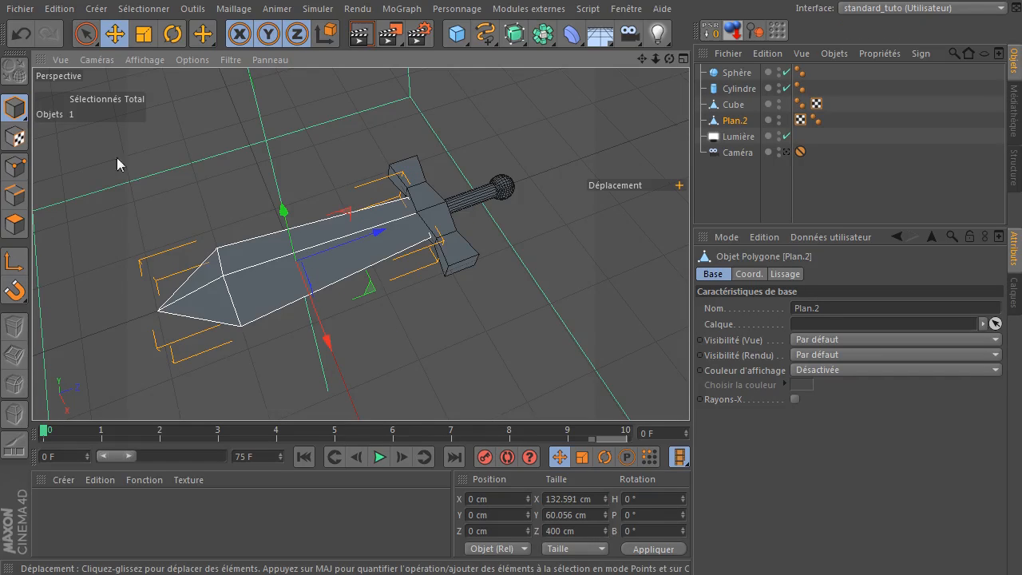
left_click(143, 34)
left_click_drag(332, 340, 293, 322)
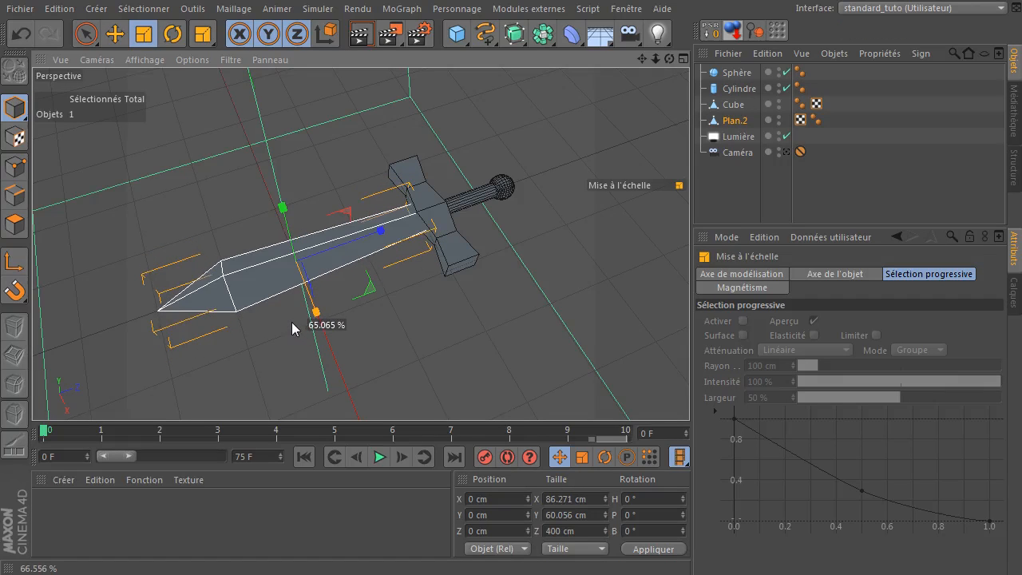
Thin the blade along Y to about 34.5 cm so it fits the guard's thickness, and deselect it.
left_click_drag(670, 60, 630, 32)
left_click_drag(296, 169, 301, 213)
scroll(398, 281, "up", 5)
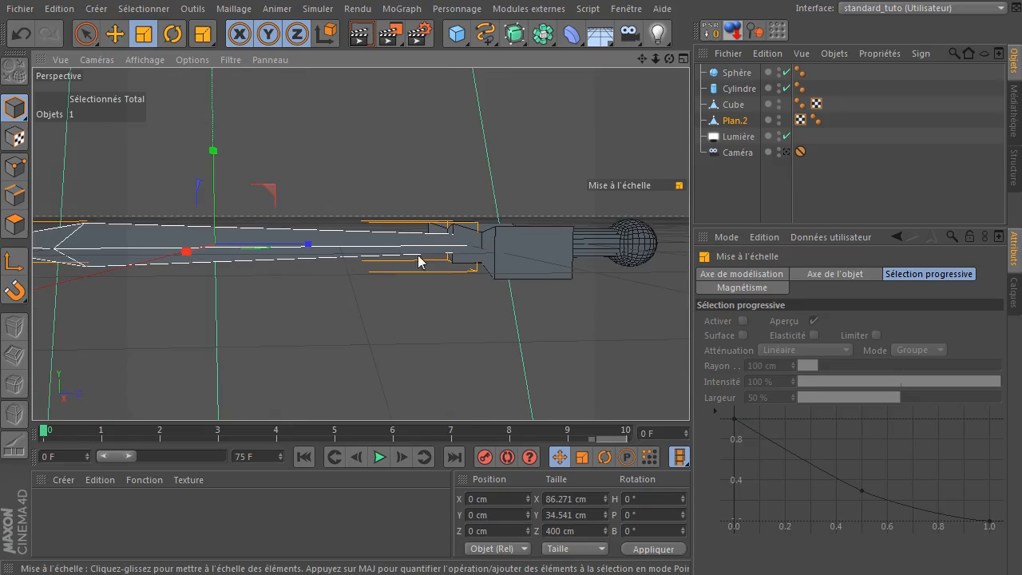
left_click_drag(669, 60, 704, 91)
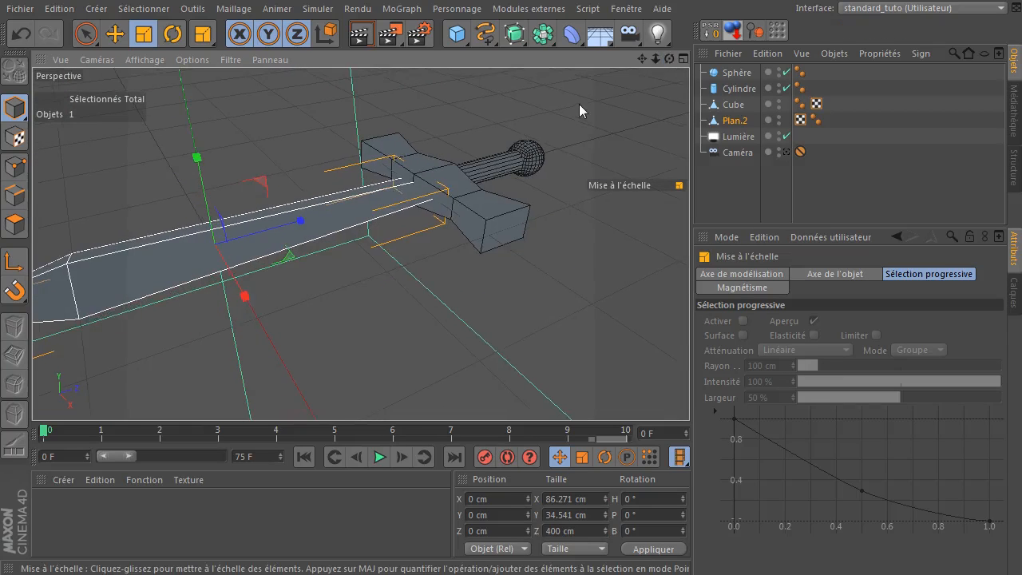
left_click(575, 106)
left_click_drag(642, 60, 742, 64)
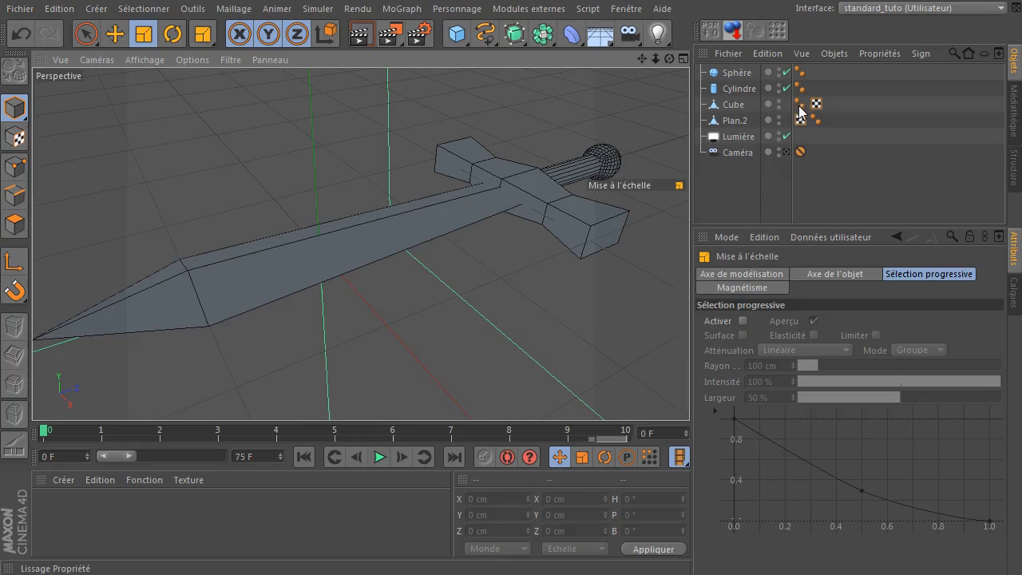
Delete the Lissage smoothing tag from the guard object Cube.
left_click(714, 107)
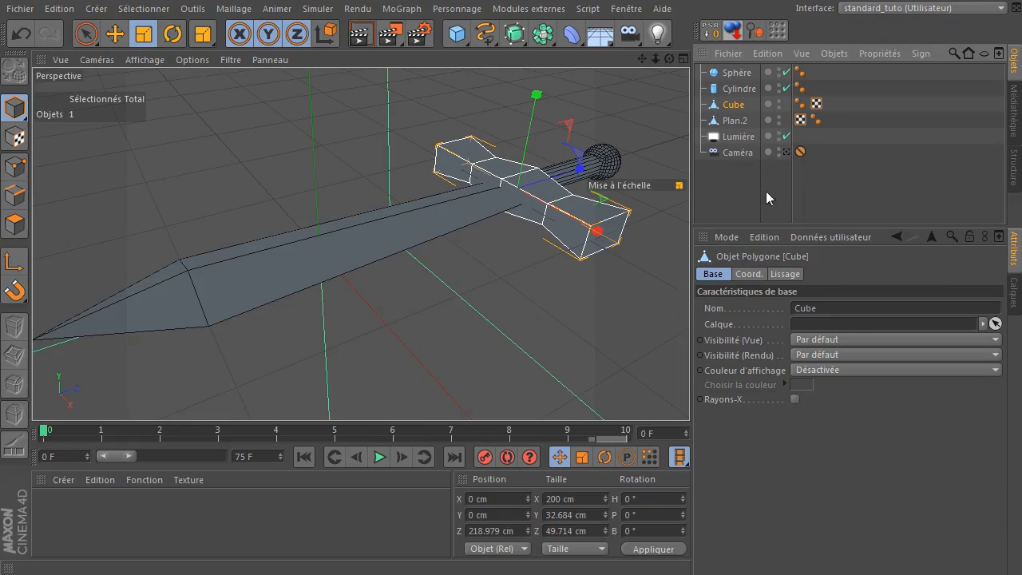
left_click(799, 105)
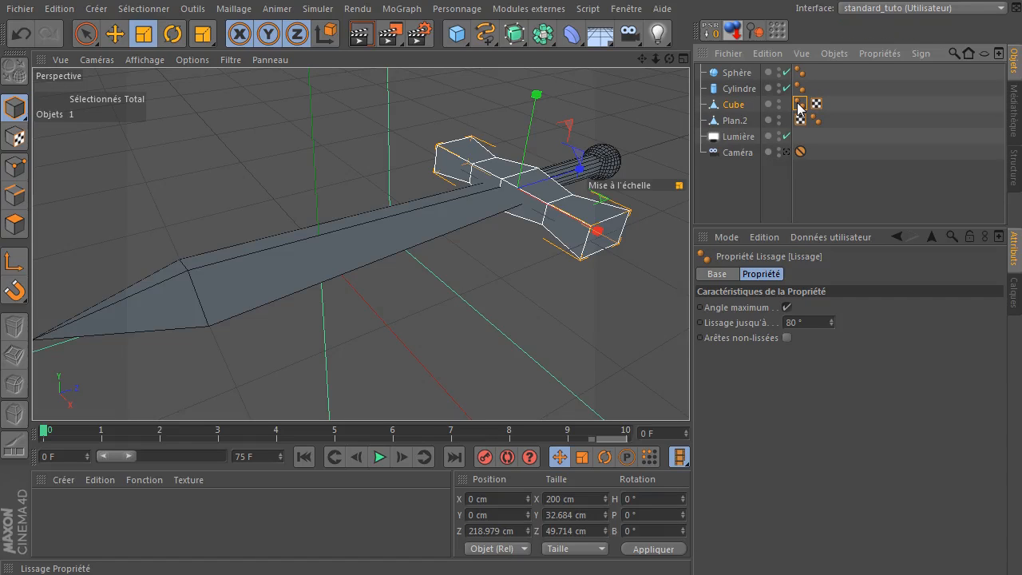
key("Delete")
Rename the blade object Plan.2 as lame and the guard object Cube as garde.
left_click(730, 122)
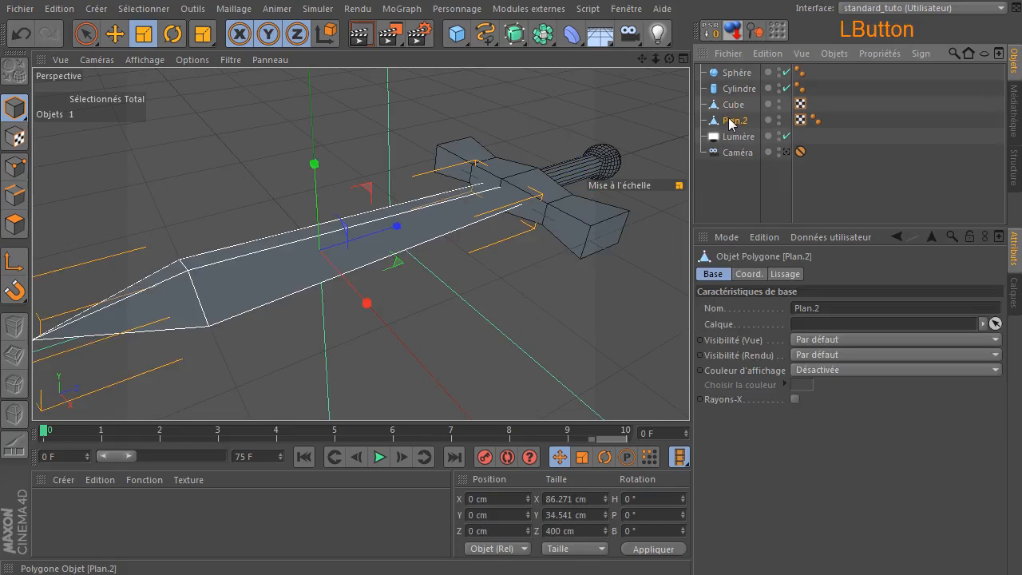
double_click(729, 121)
type("lame")
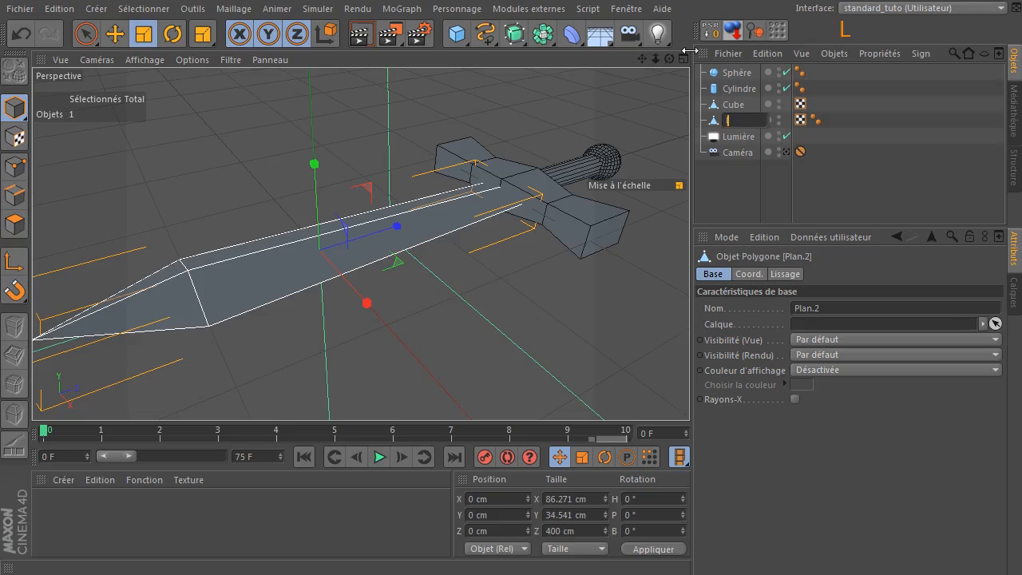
key("Return")
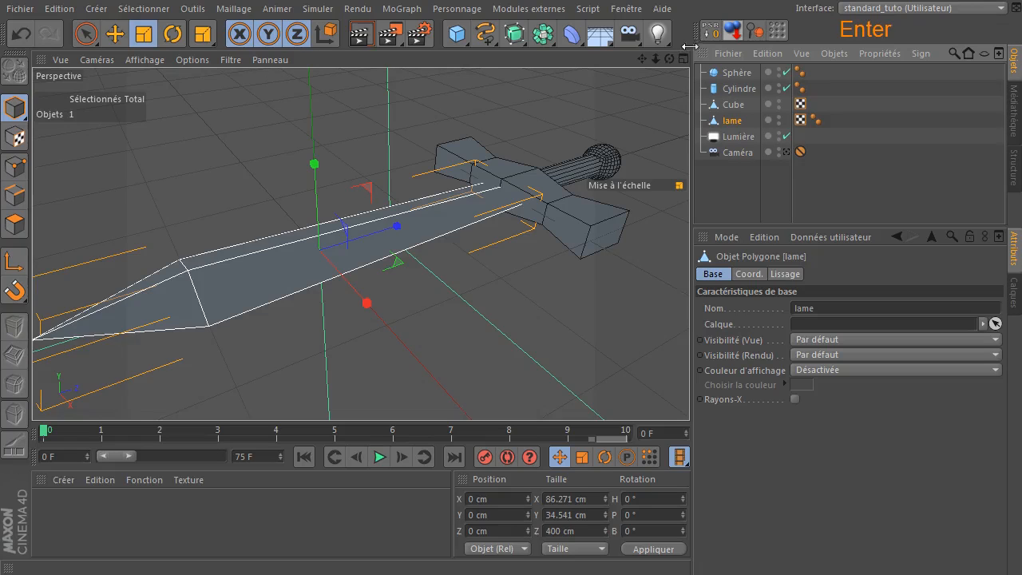
double_click(733, 104)
type("garde")
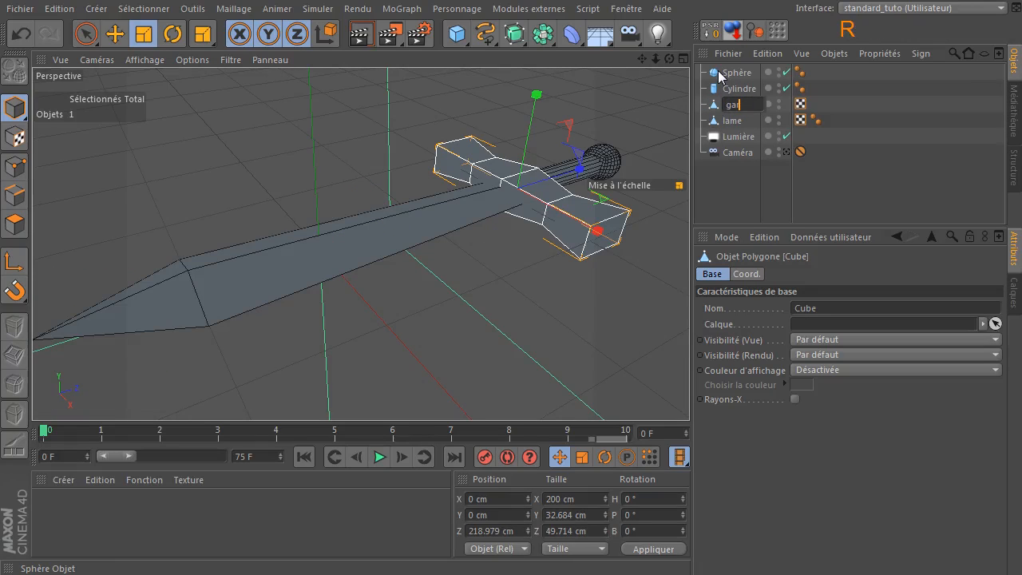
key("Return")
Delete the Lissage smoothing tag from the blade object lame and deselect everything.
left_click(815, 120)
key("Delete")
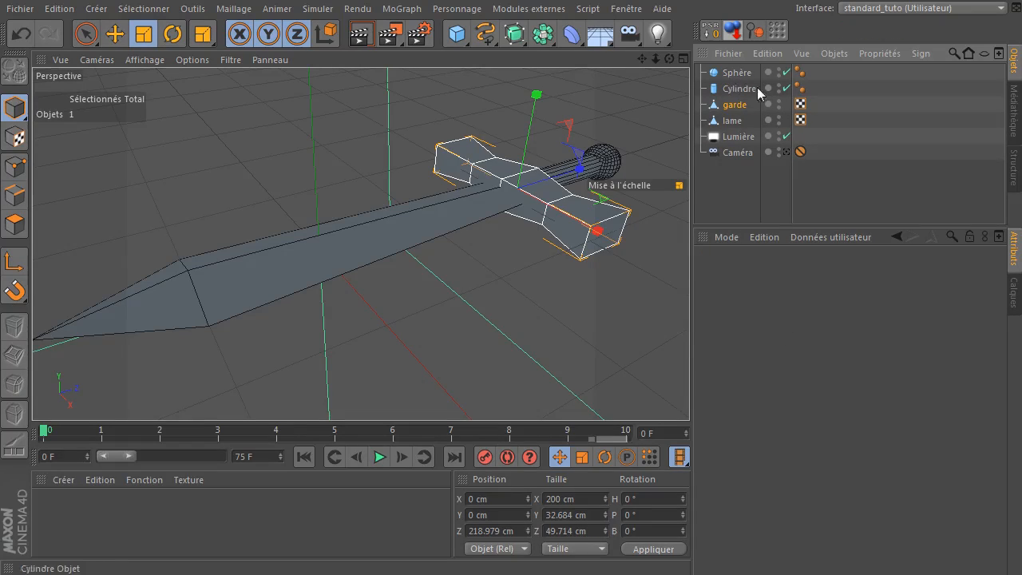
left_click(749, 190)
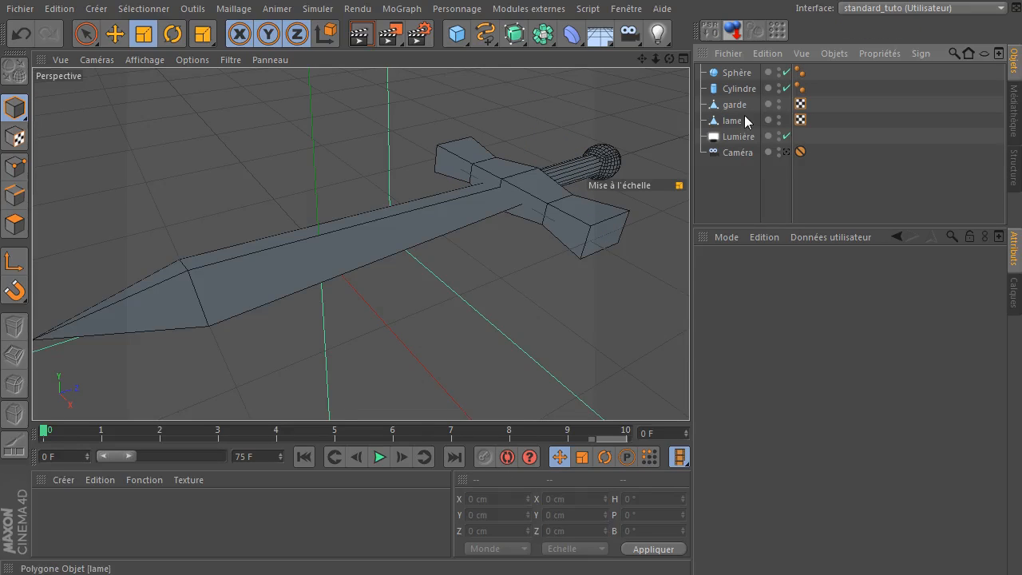
Make the sphere, cylinder and lame objects children of garde.
left_click_drag(728, 122, 742, 88)
left_click(757, 192)
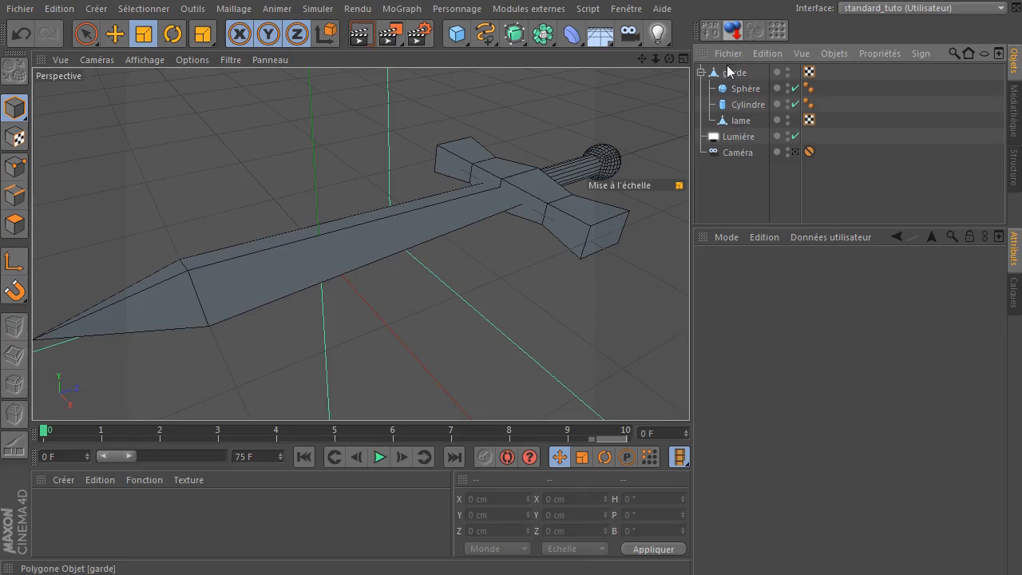
scroll(439, 185, "down", 2)
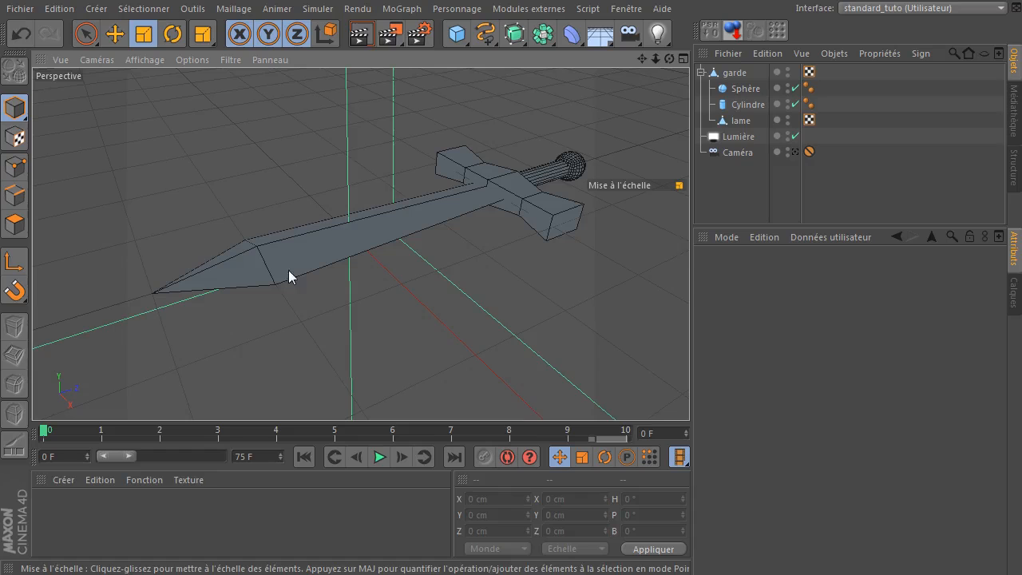
Create two new materials and name them lame and manche.
double_click(181, 526)
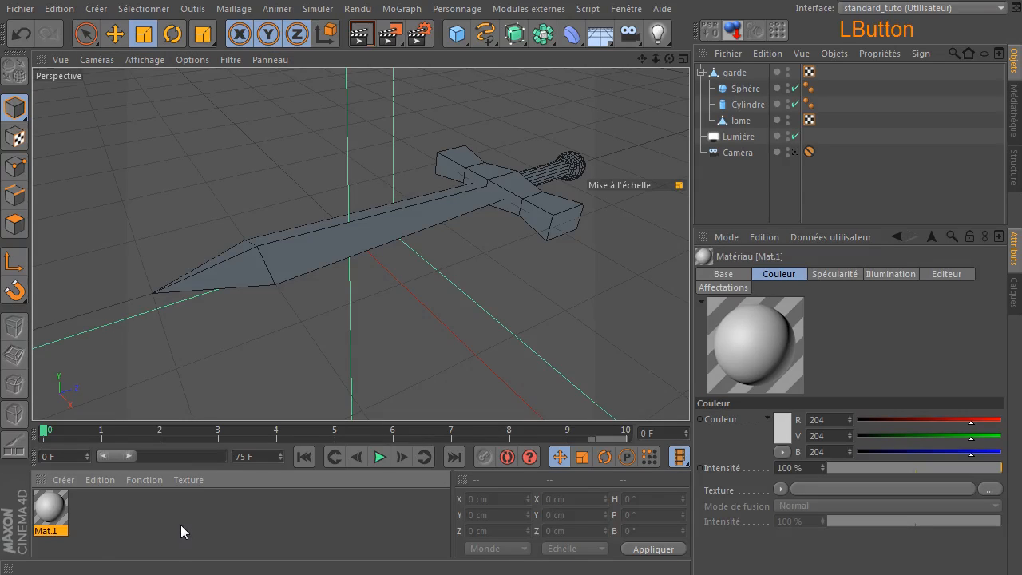
double_click(45, 530)
type("lame")
key("Return")
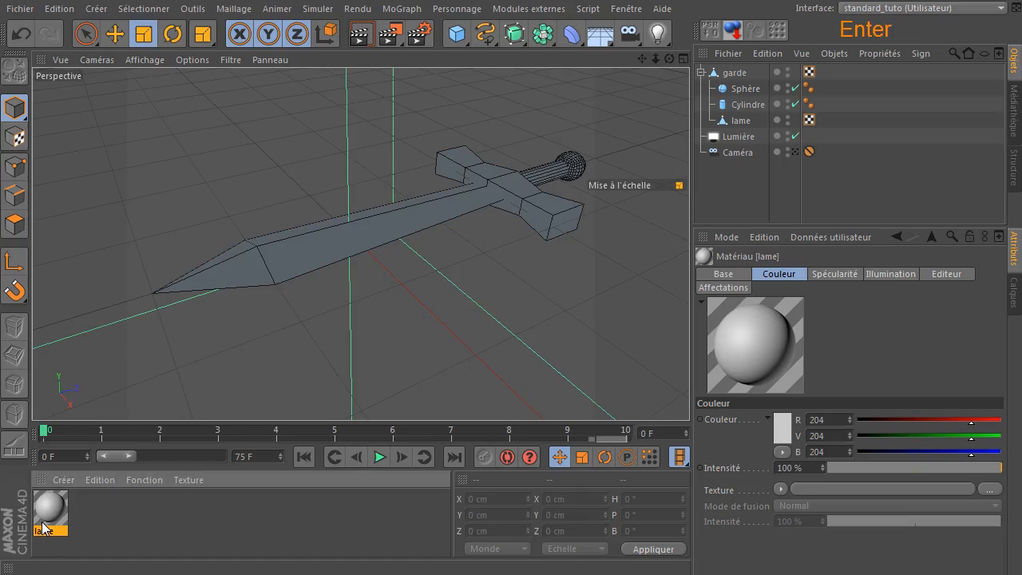
double_click(136, 523)
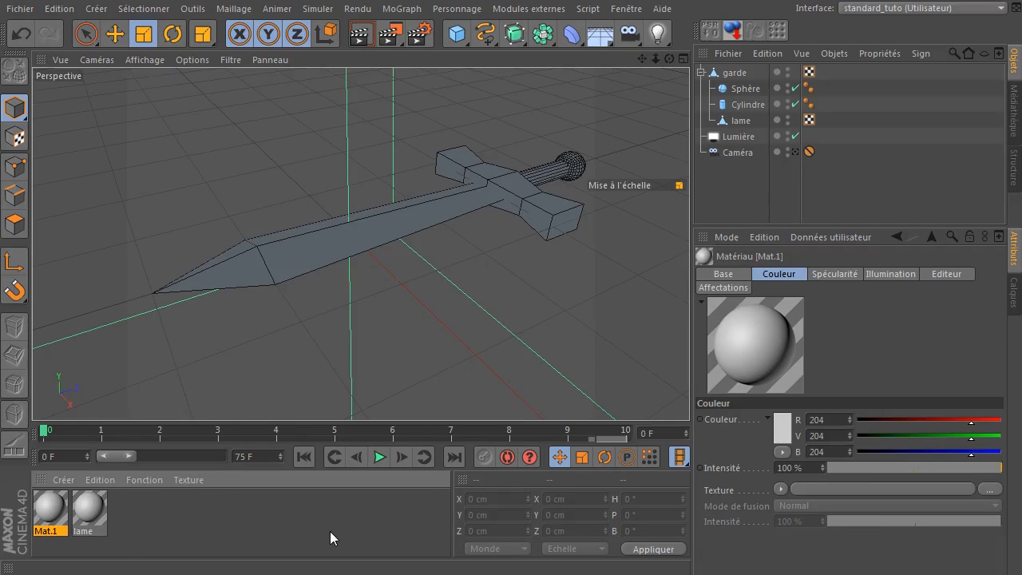
double_click(47, 533)
type("manche")
key("Return")
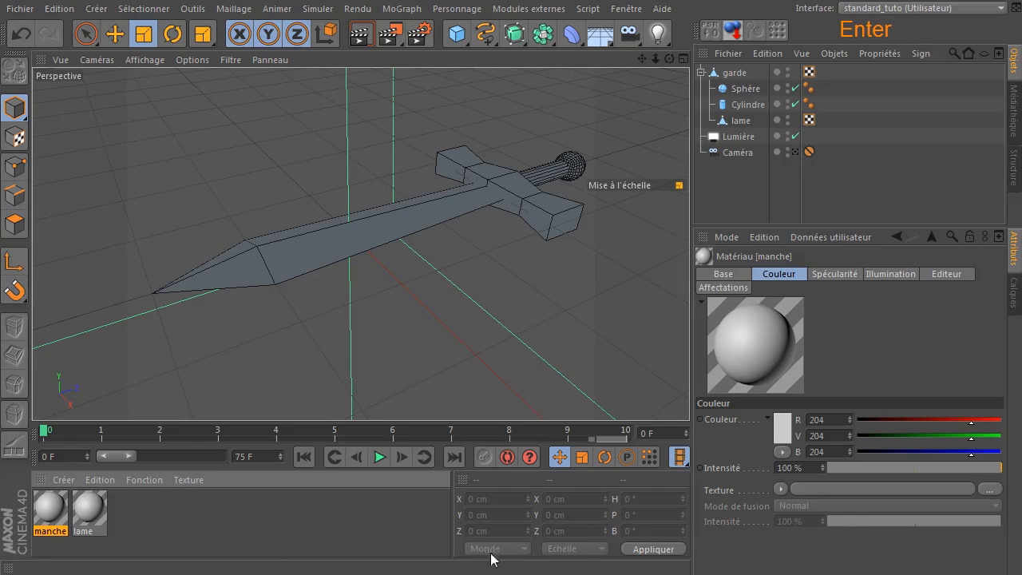
List the cache layer's items in the managers and apply its gold material Mat to the pommel sphere and the guard.
left_click(1012, 287)
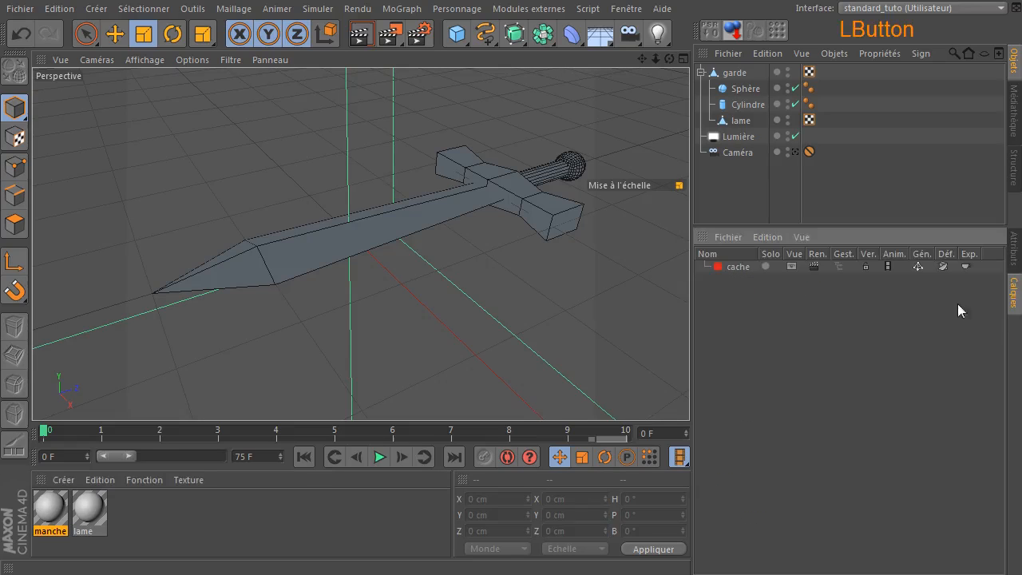
left_click(836, 267)
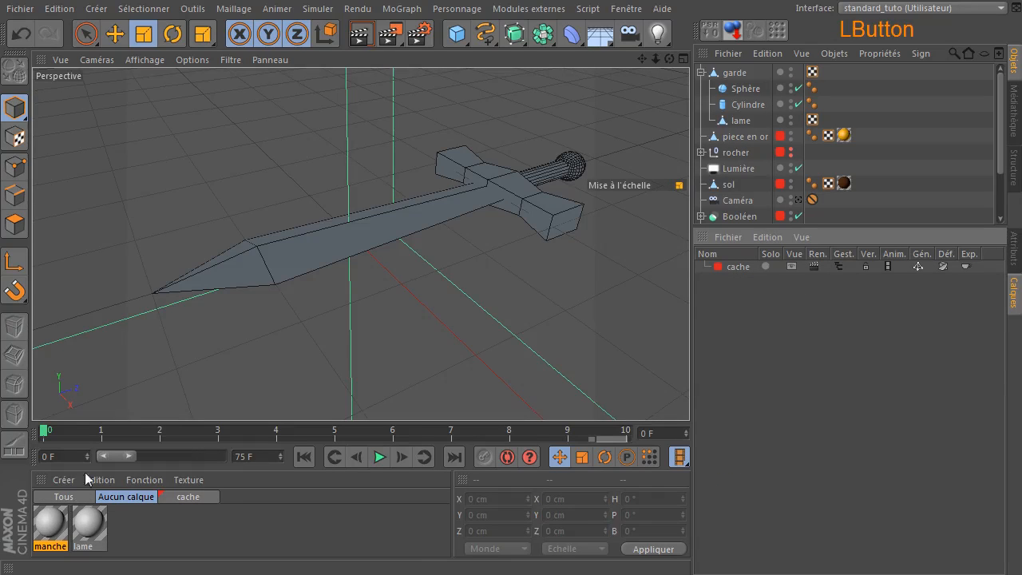
left_click(184, 497)
left_click(49, 527)
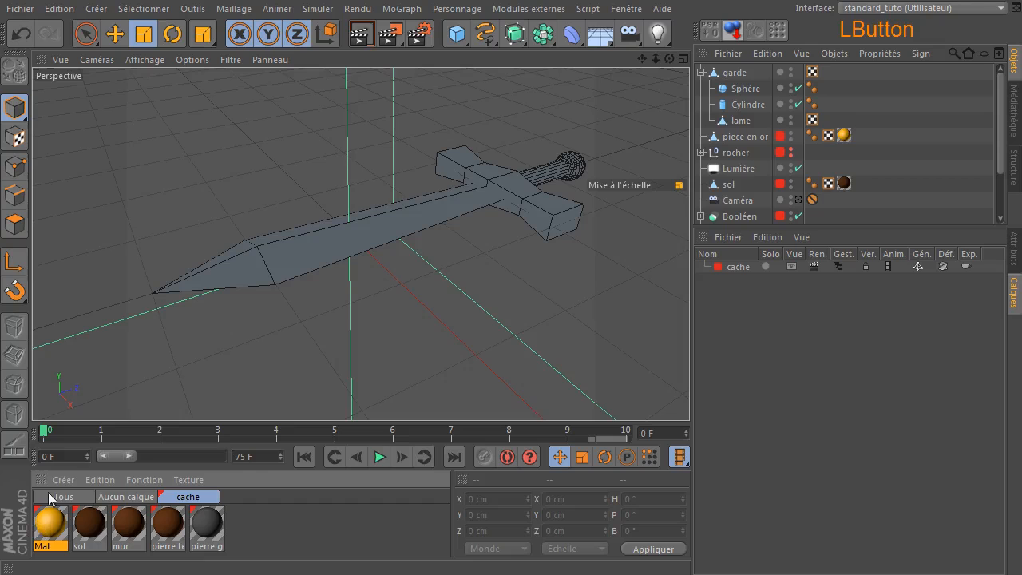
left_click_drag(52, 522, 743, 91)
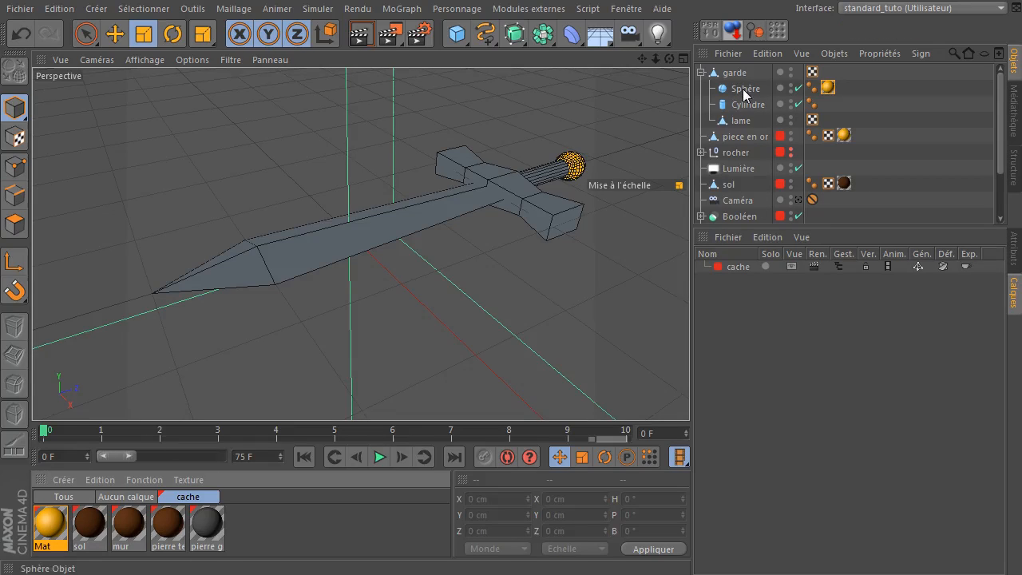
left_click_drag(65, 527, 736, 75)
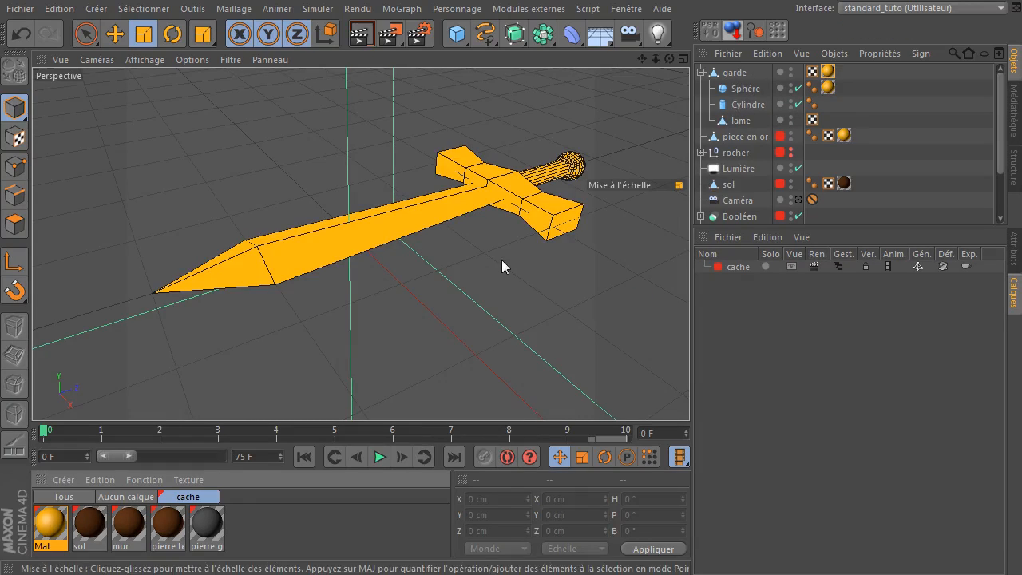
Apply the lame material to the blade and the manche material to the handle cylinder.
left_click(119, 498)
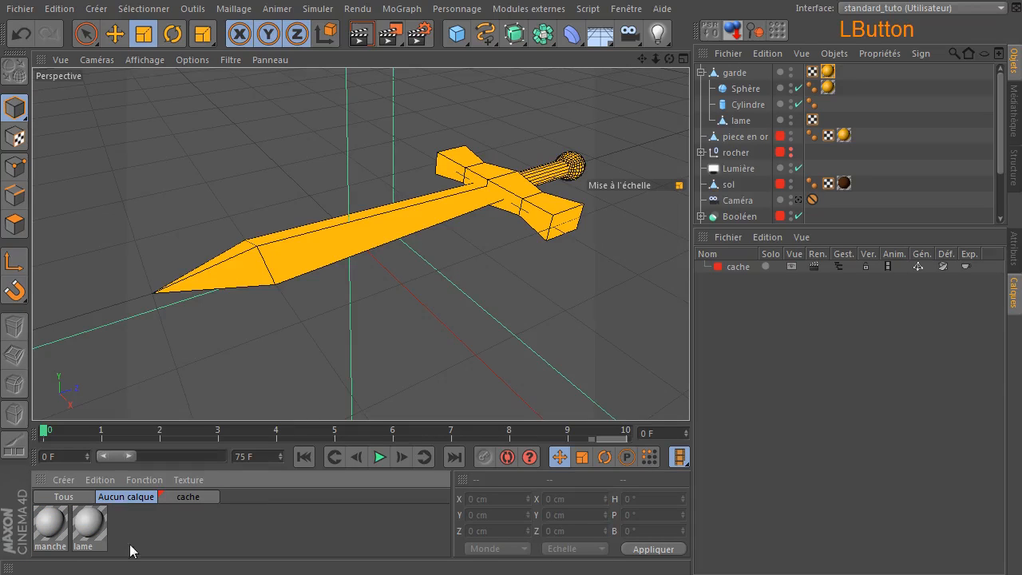
left_click_drag(92, 540, 722, 123)
left_click(48, 531)
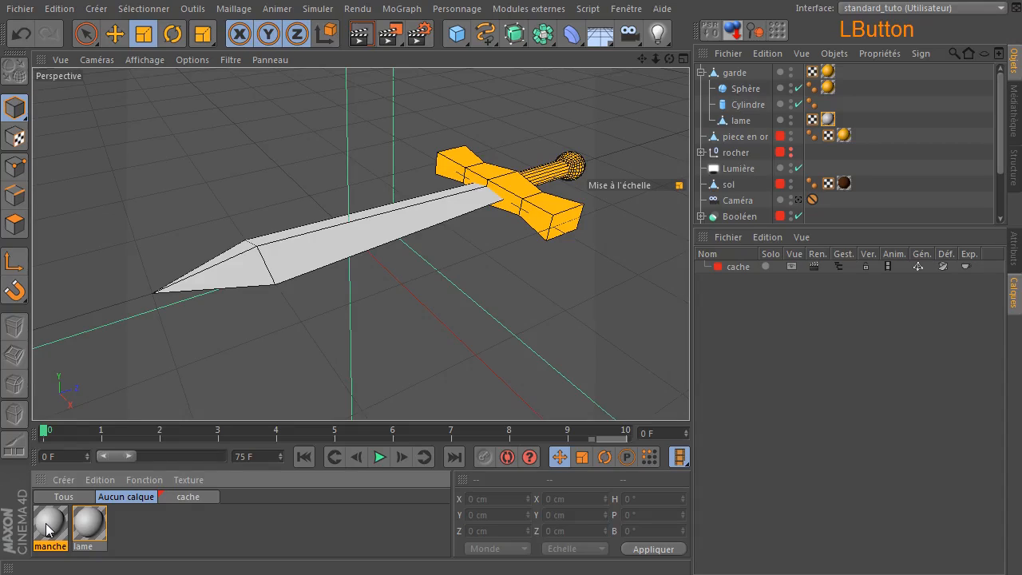
left_click_drag(604, 329, 746, 104)
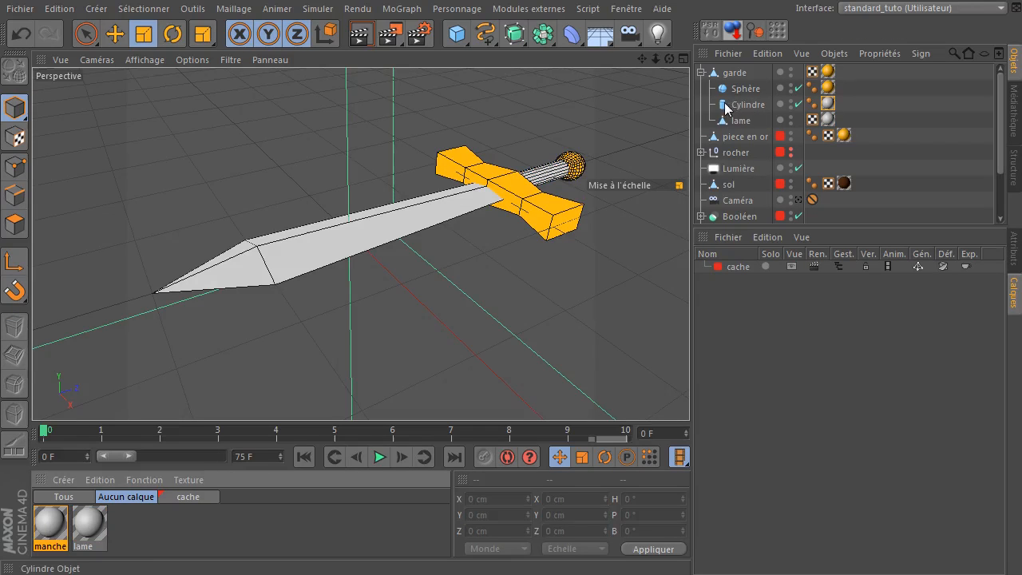
Set the lame material's colour to a light grey of RGB 228, 228, 228.
double_click(91, 522)
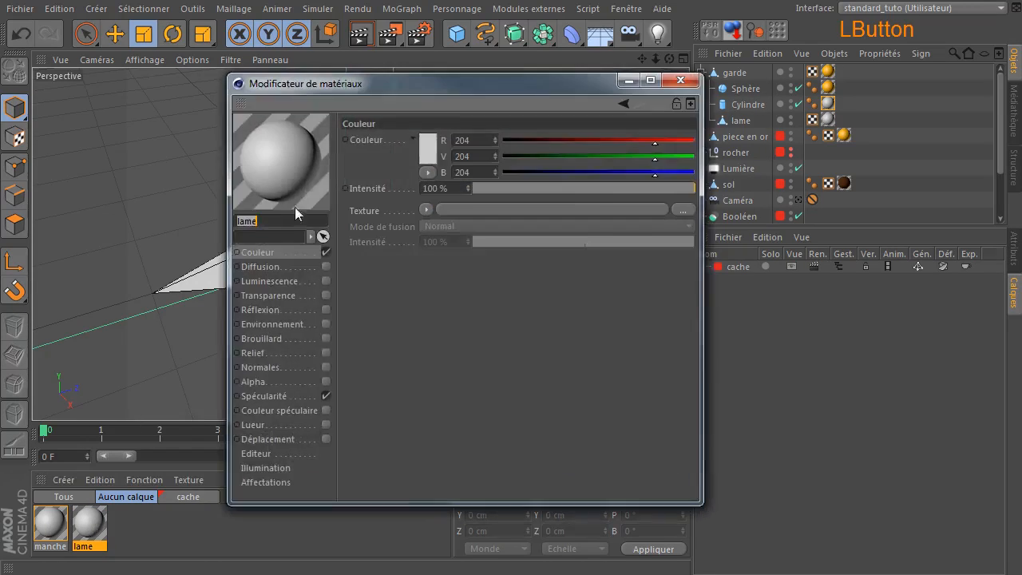
left_click(427, 149)
left_click_drag(374, 118, 314, 110)
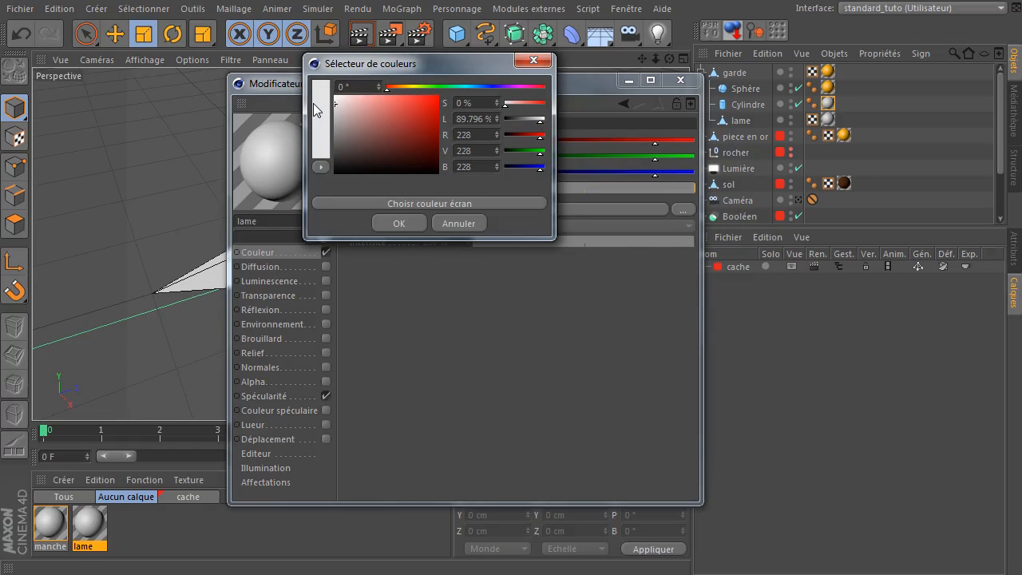
left_click(388, 223)
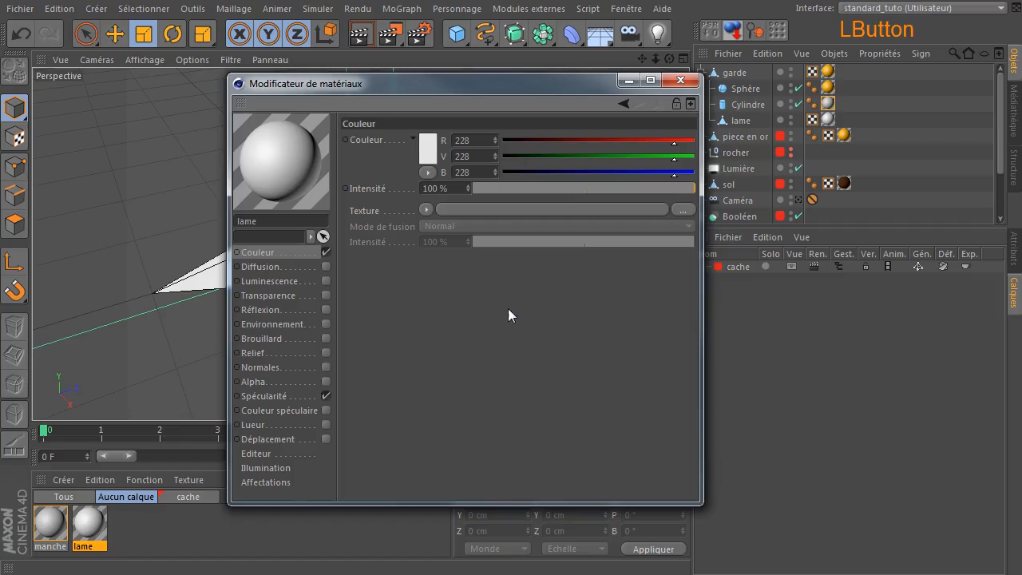
Set the manche material's colour to a dark brown of RGB 78, 44, 19 and render the view.
left_click(50, 524)
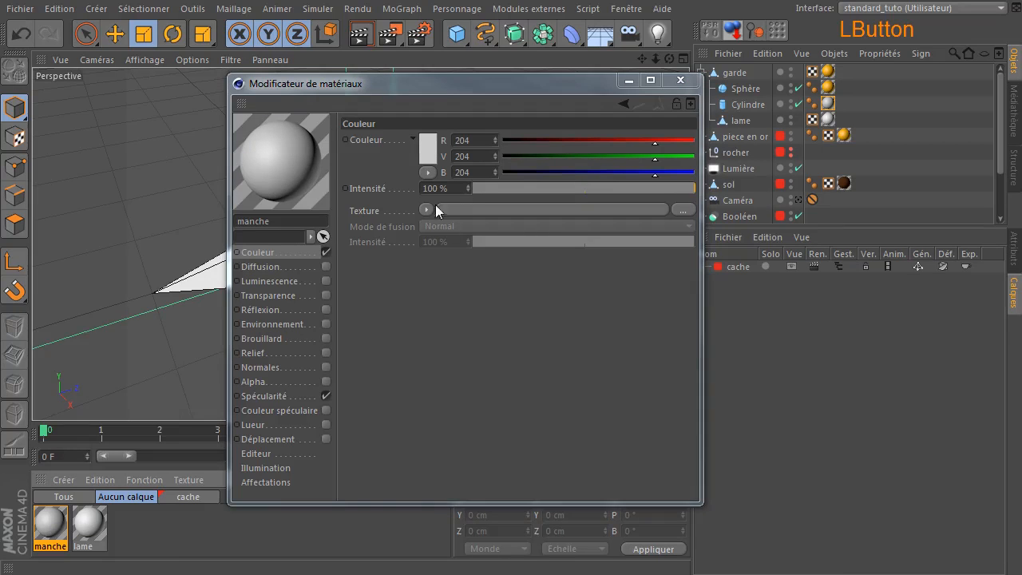
left_click(421, 145)
left_click_drag(405, 125, 395, 155)
left_click_drag(383, 89, 387, 90)
left_click_drag(392, 156, 401, 151)
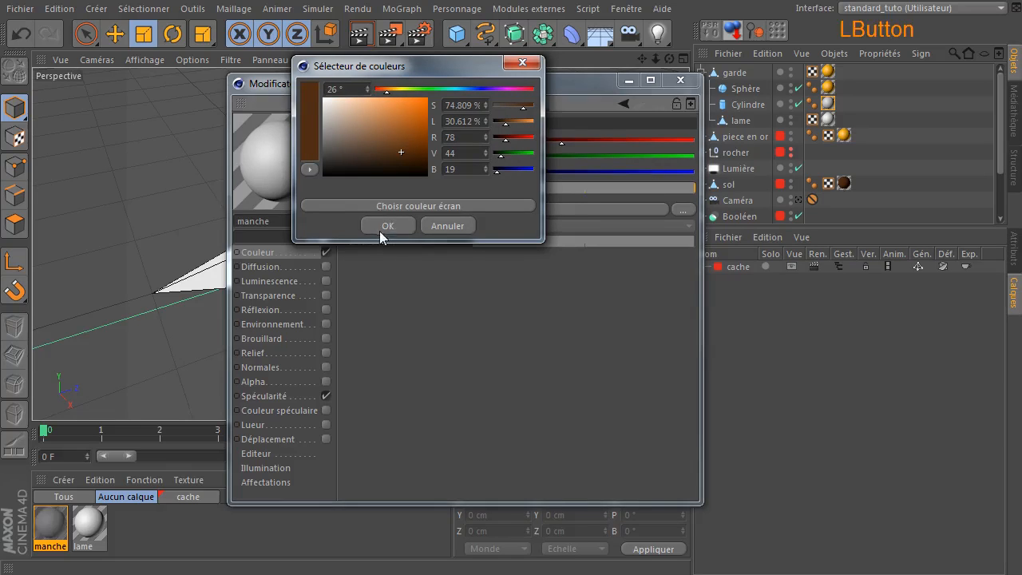
left_click(387, 226)
left_click(680, 80)
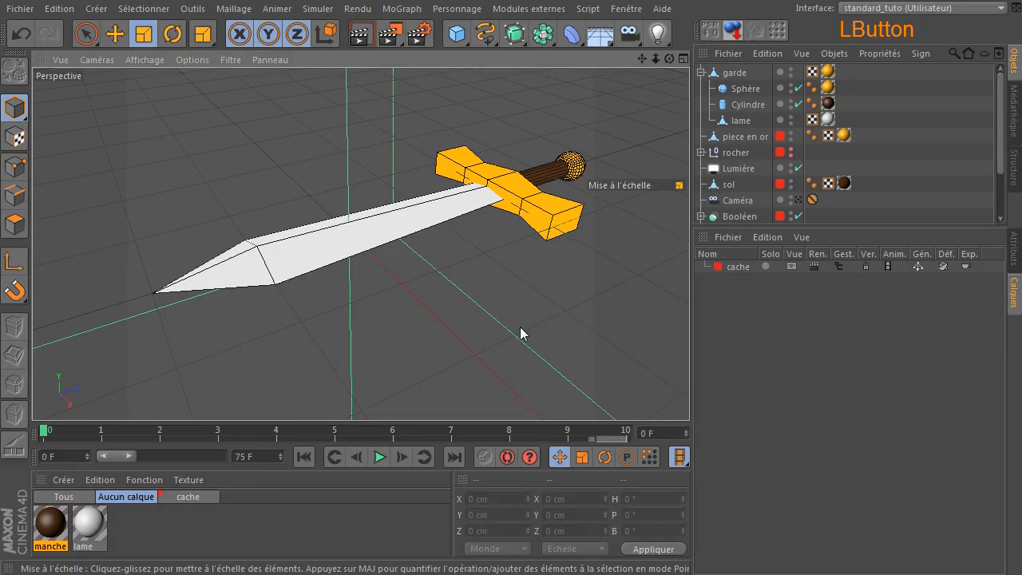
left_click(361, 34)
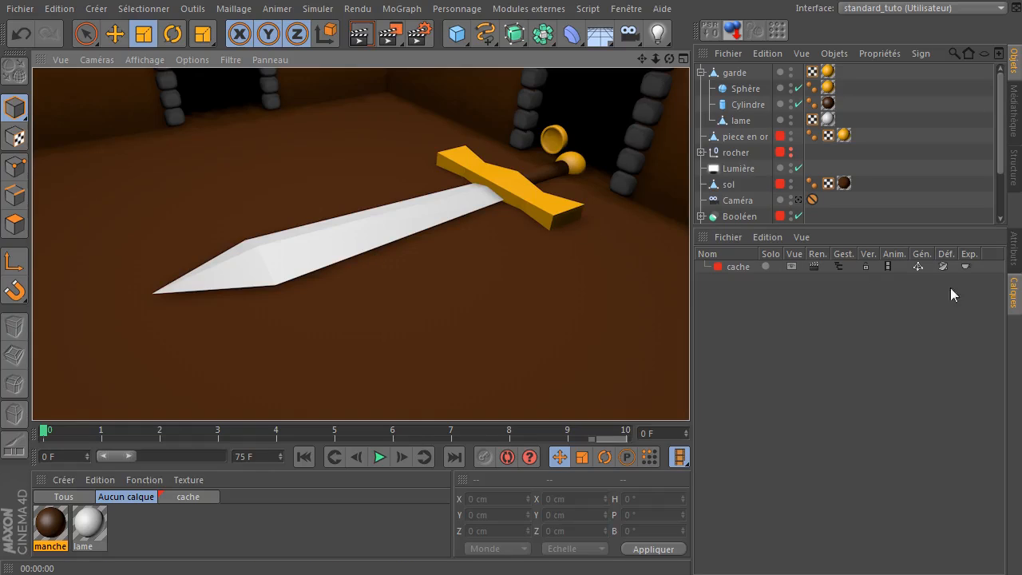
Make the cache layer visible in the viewport and look through the scene camera Caméra.
left_click(792, 266)
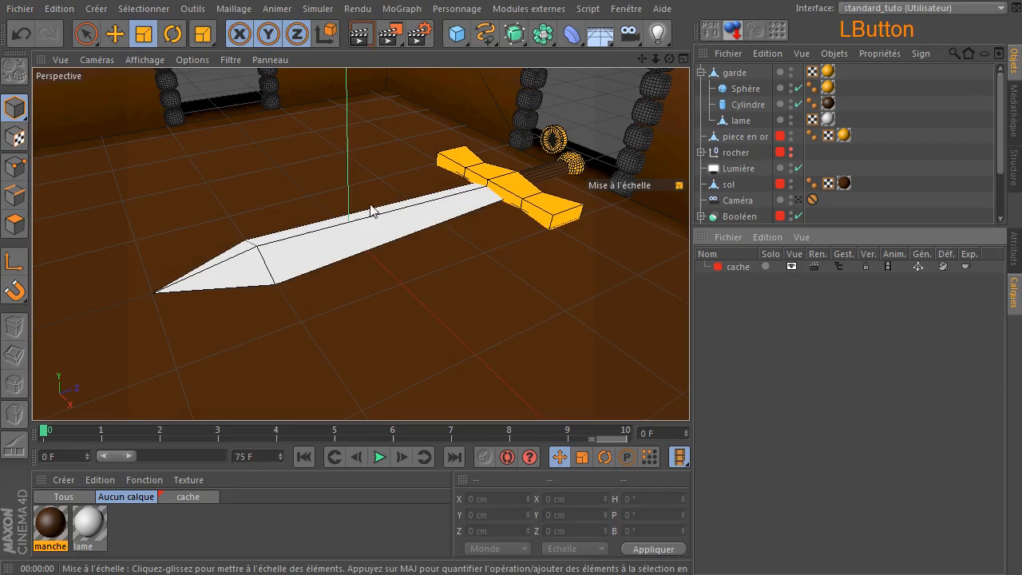
right_click_drag(452, 239, 400, 237, "alt")
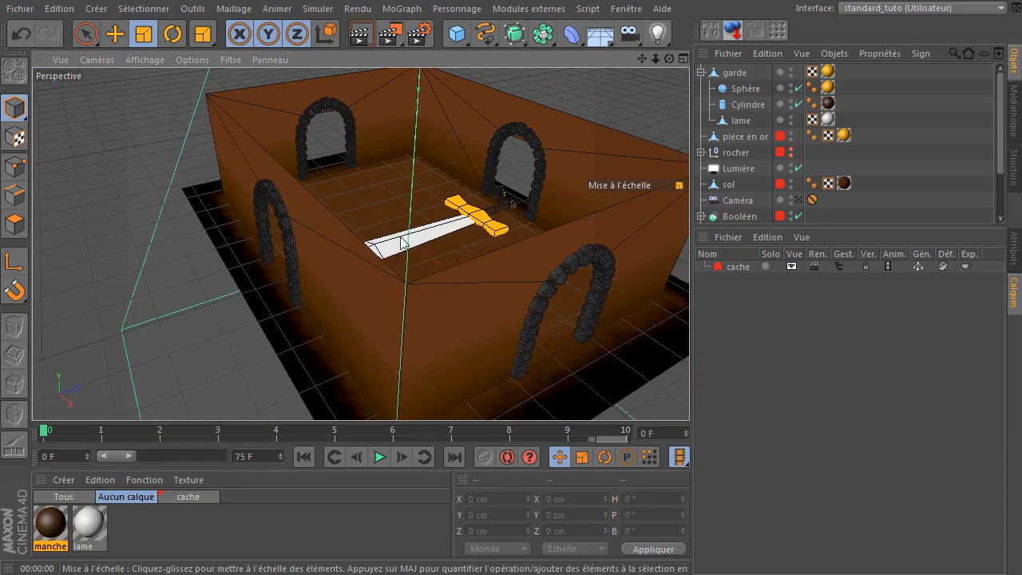
left_click(798, 200)
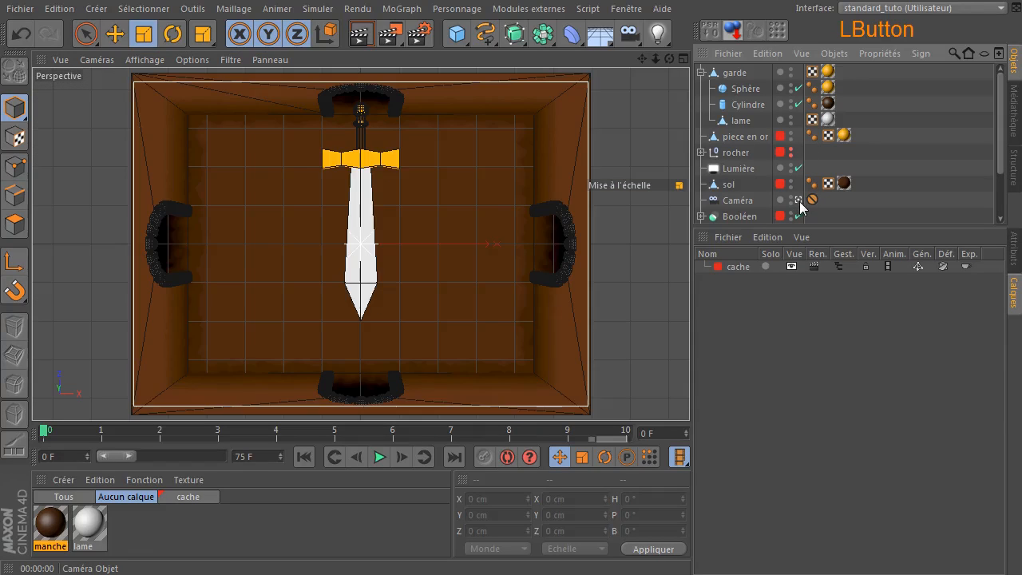
Scale the whole sword down uniformly until the guard is about 26.4 cm wide, and render the camera view.
left_click(739, 74)
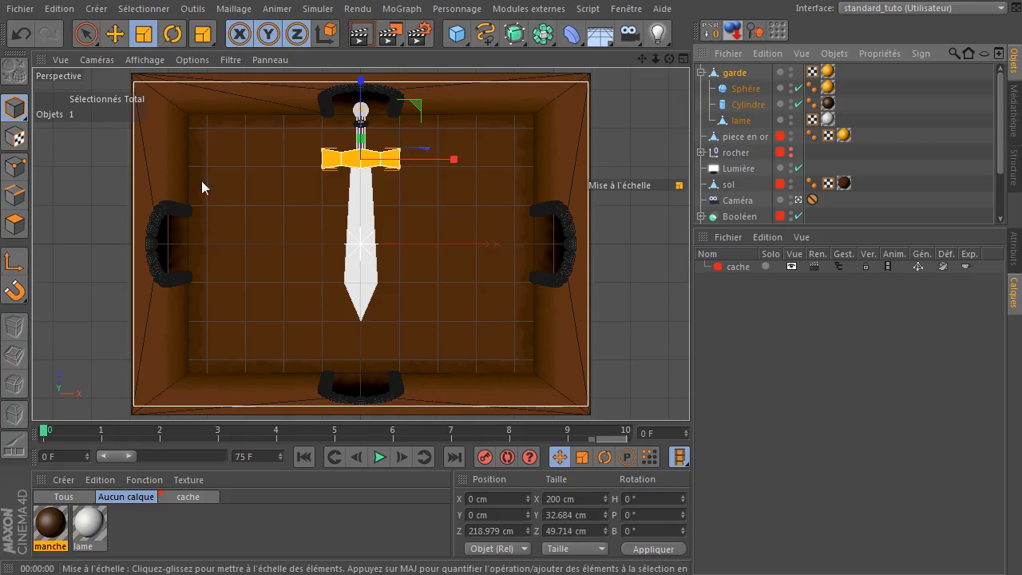
left_click(145, 34)
left_click_drag(631, 126, 36, 221)
left_click(360, 35)
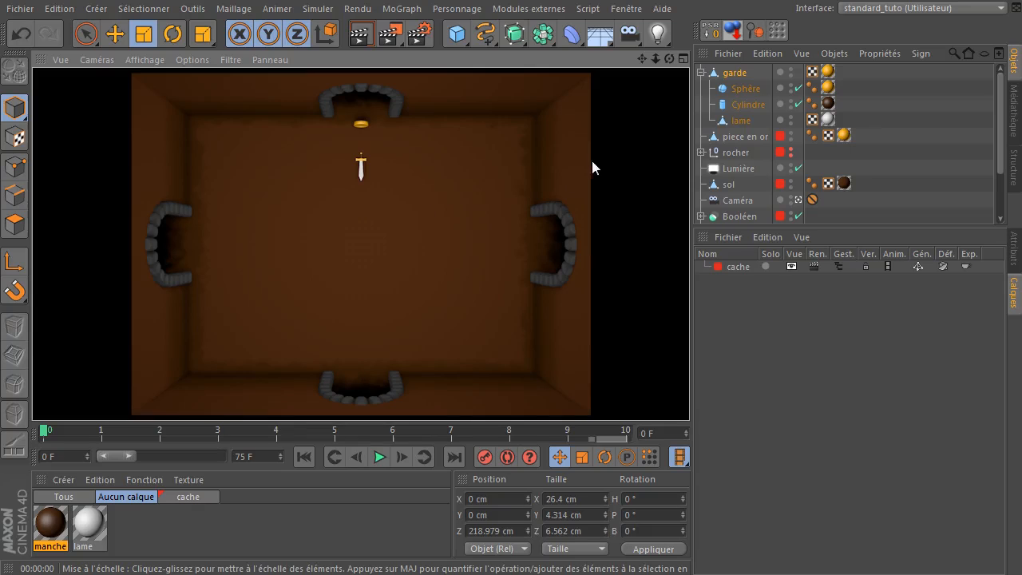
Enlarge the sword slightly to a guard width of about 28.3 cm and render the camera view again.
left_click(728, 76)
left_click_drag(561, 136, 598, 118)
left_click(360, 35)
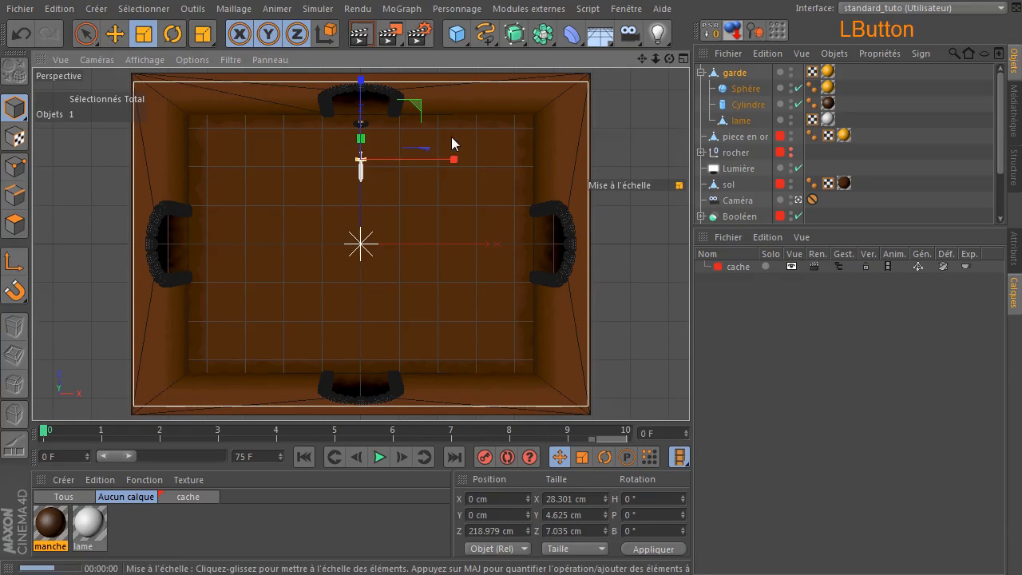
Enlarge the sword to a guard width of about 31.6 cm and raise it to a height of about 73 cm.
left_click_drag(619, 144, 671, 104)
left_click(360, 35)
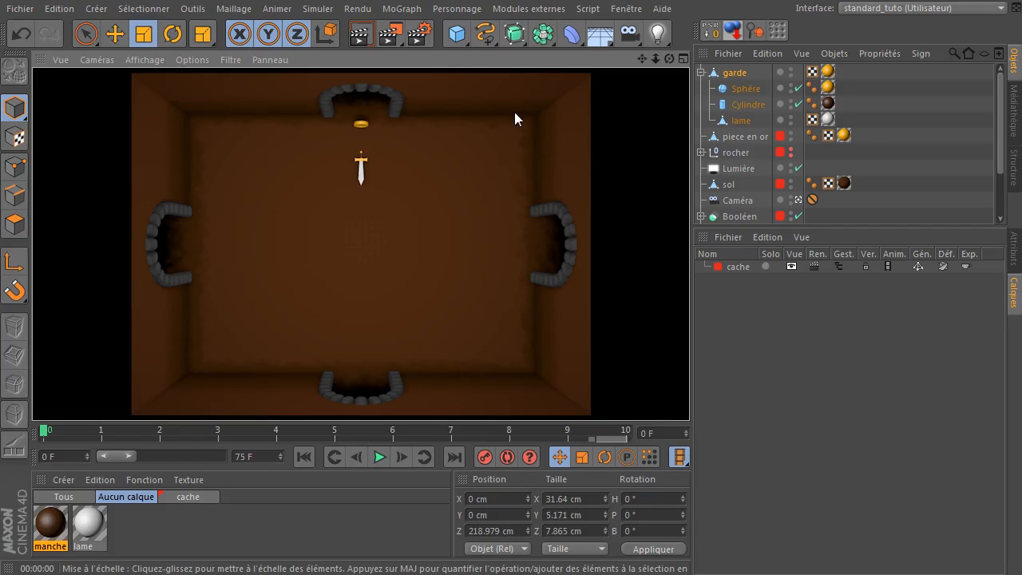
left_click(116, 35)
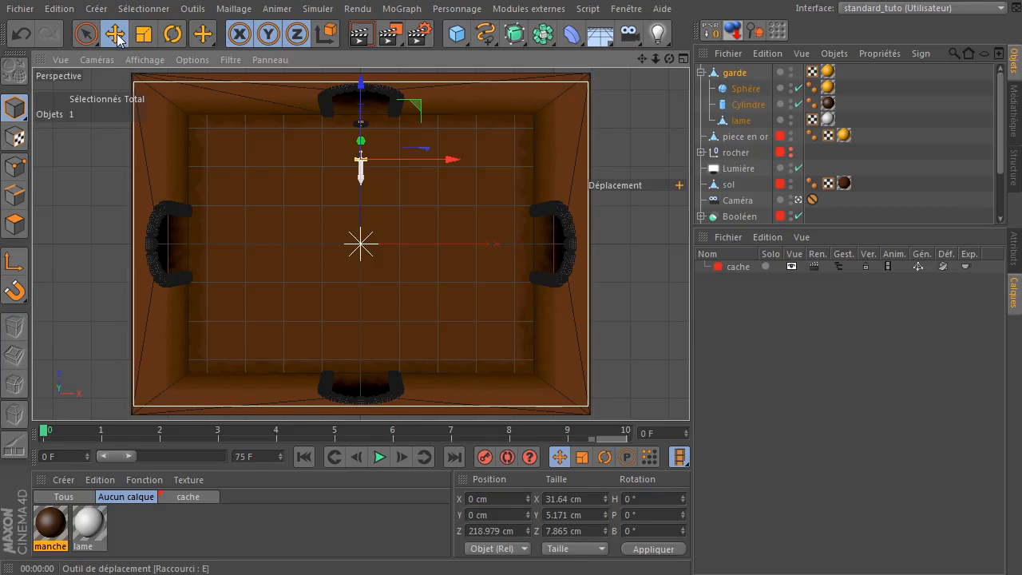
middle_click(95, 165)
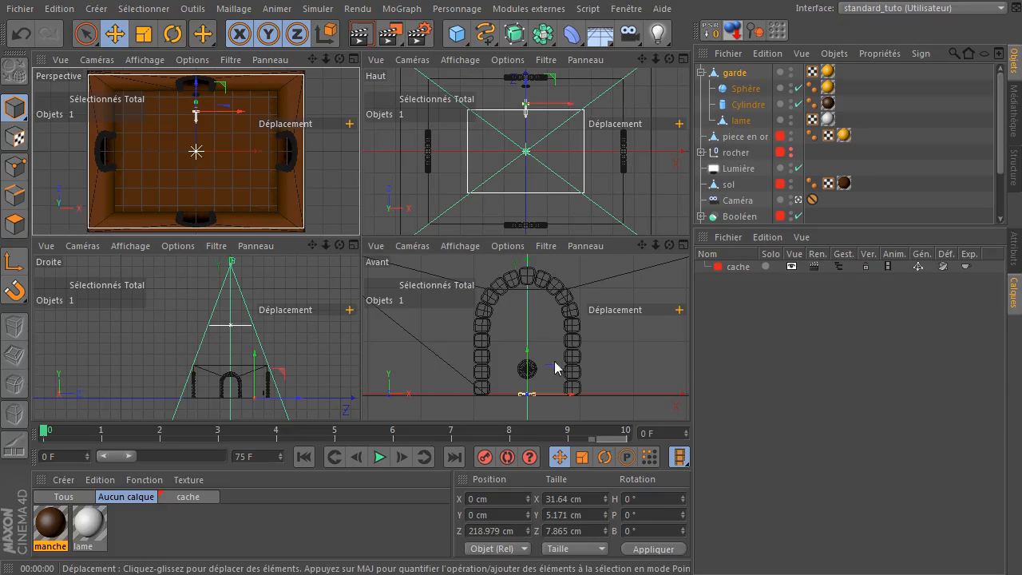
middle_click(580, 361)
left_click_drag(368, 280, 385, 198)
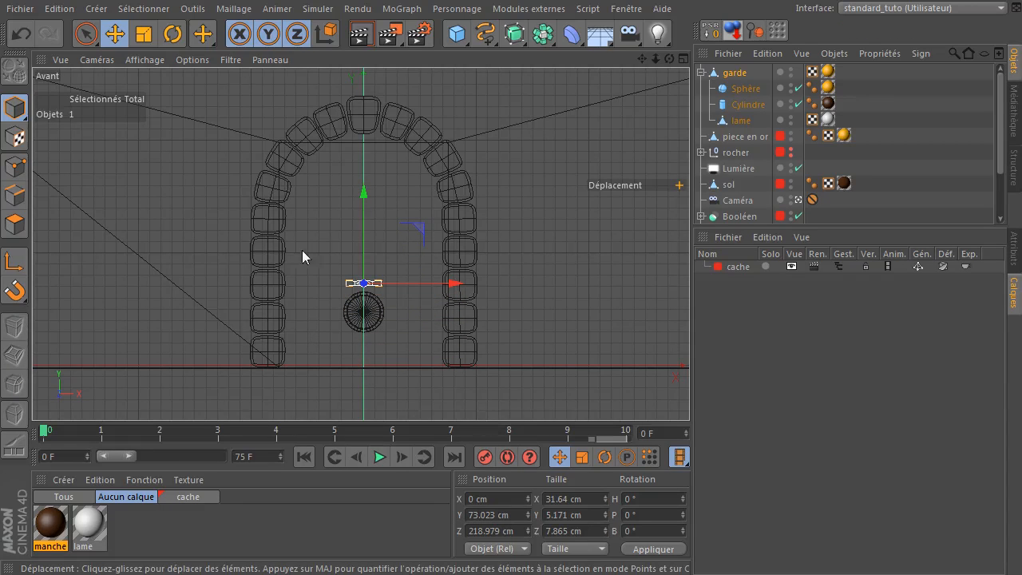
Rotate the sword to a pitch of 90° so it stands upright, and render the scene from the camera.
left_click(172, 34)
left_click_drag(364, 232, 364, 412)
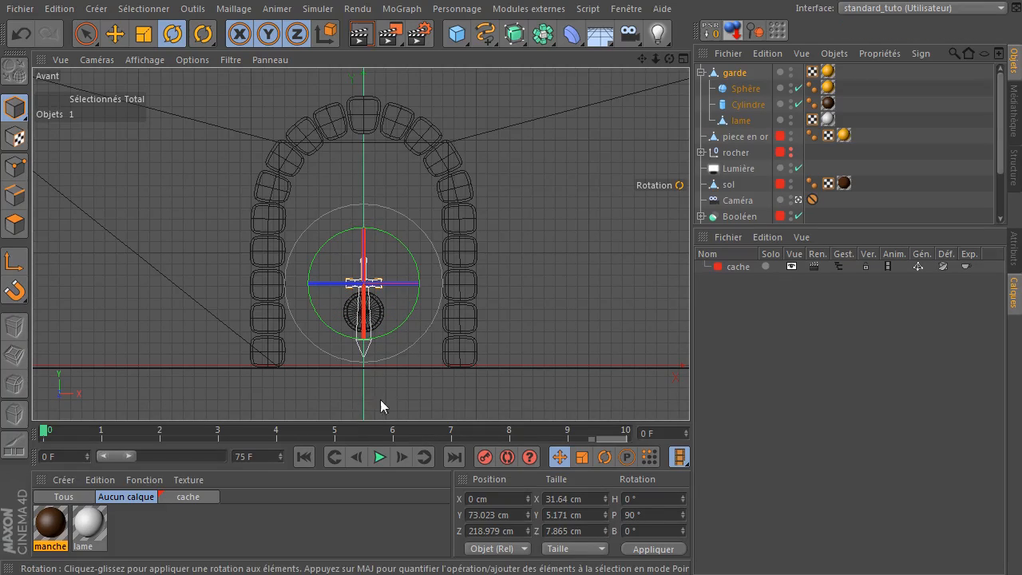
left_click(569, 281)
middle_click(442, 220)
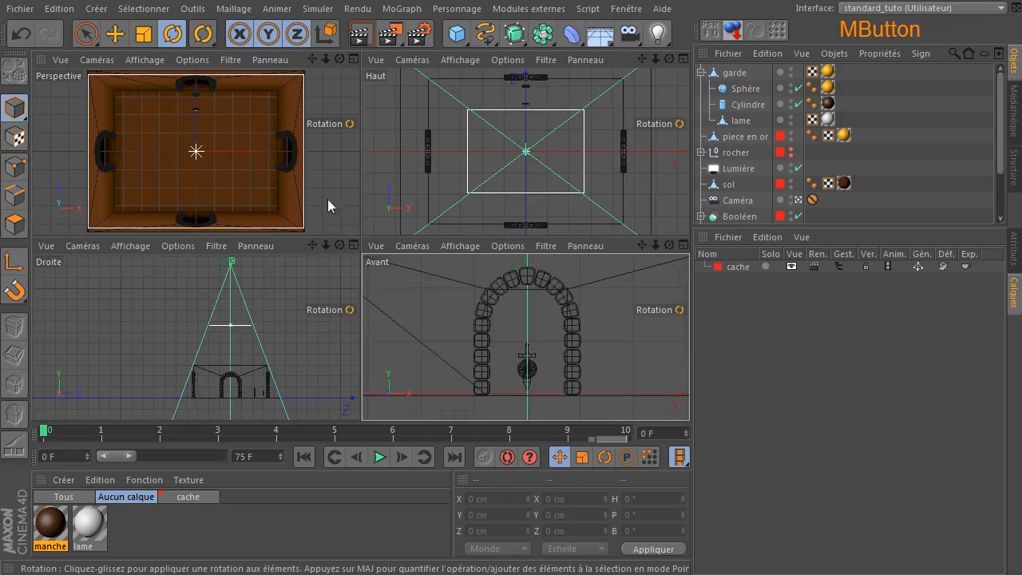
middle_click(213, 138)
left_click(365, 32)
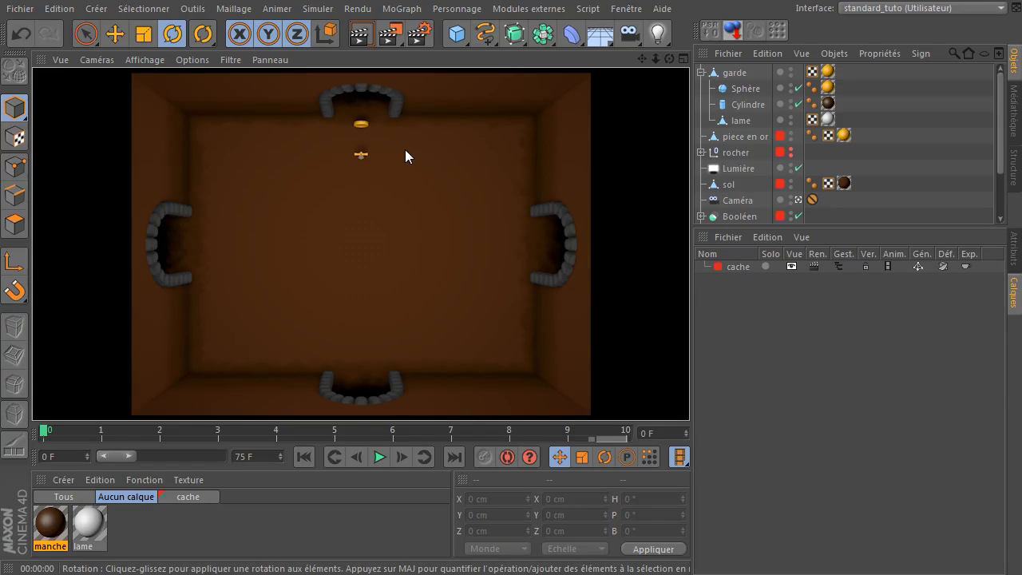
Tilt the sword freely to about H -36.4°, P 53.7°, B 42.5° and render the camera view.
left_click(734, 73)
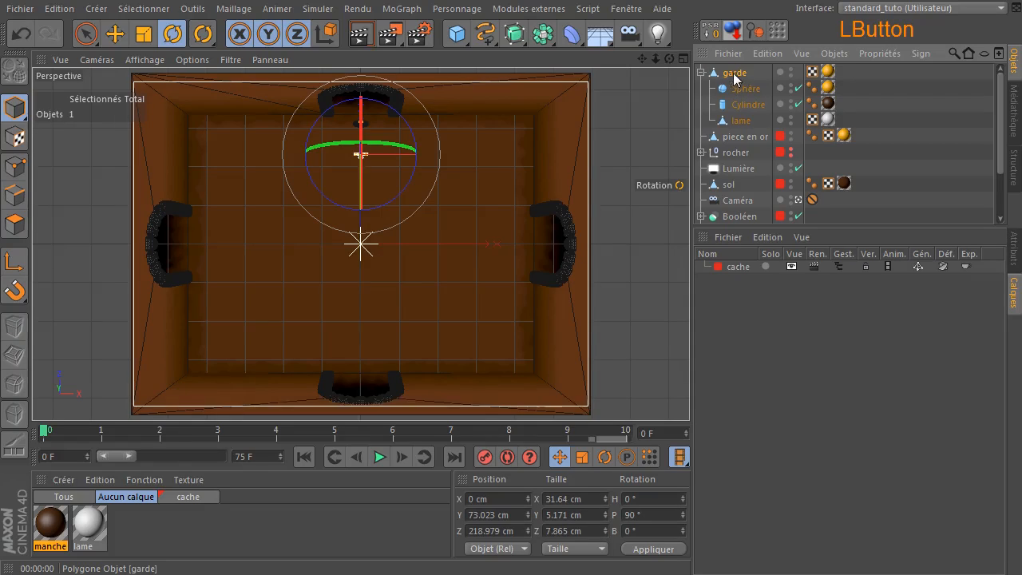
left_click(372, 142)
left_click_drag(371, 142, 393, 145)
left_click(361, 32)
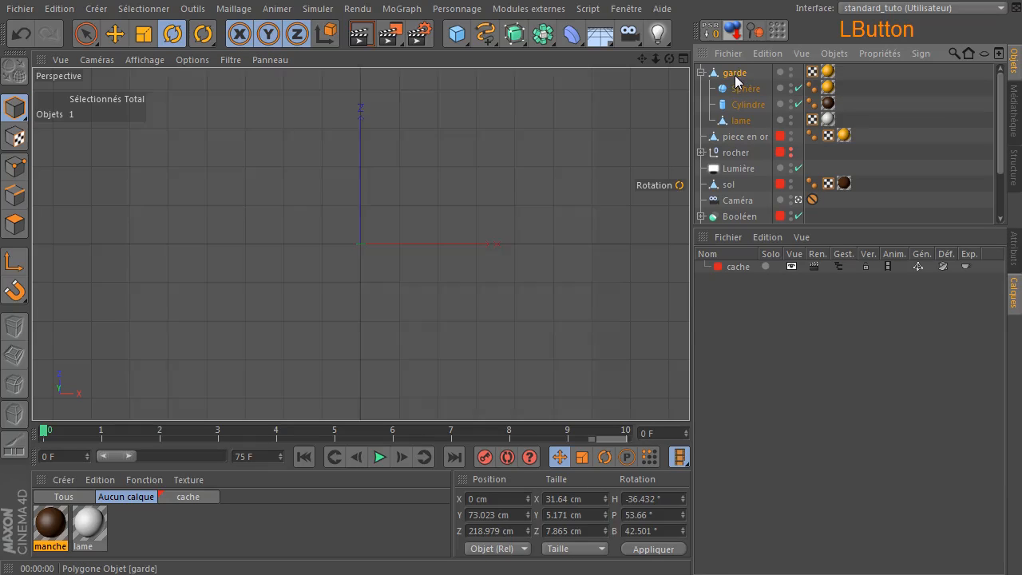
Move the sword along the world Z axis to about 296.8 cm, in front of the upper doorway, and restore object axes.
left_click(735, 77)
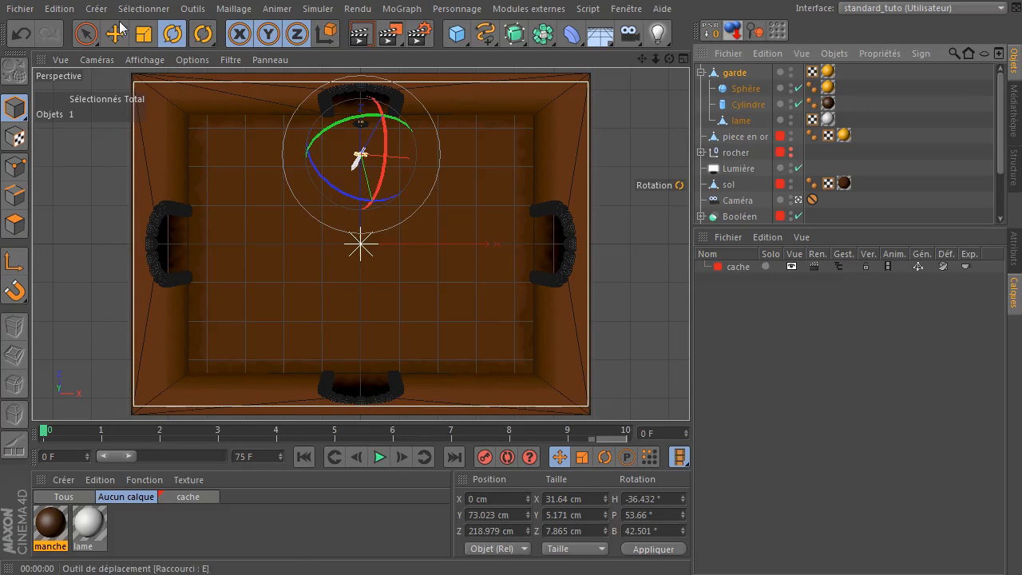
left_click(113, 37)
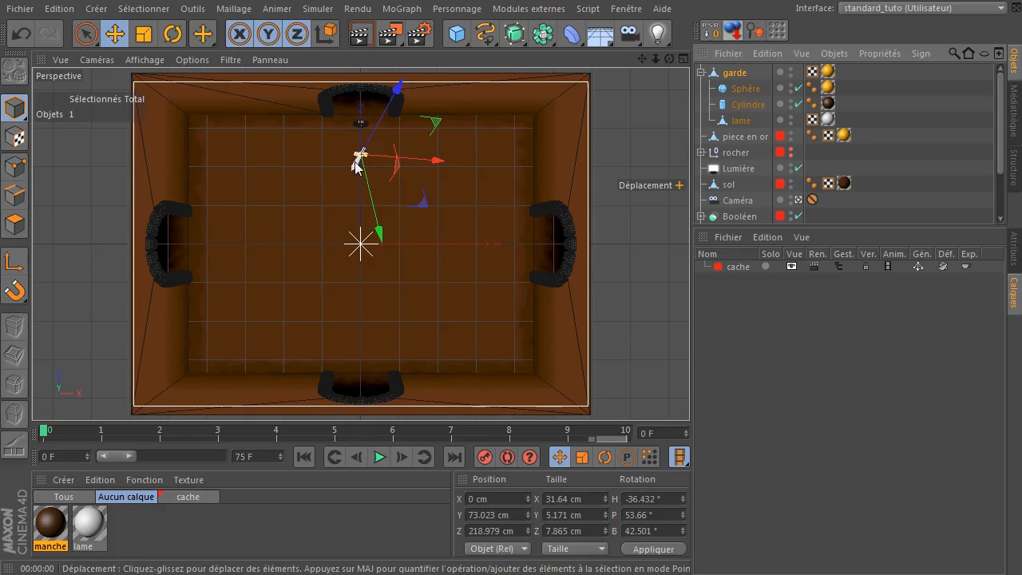
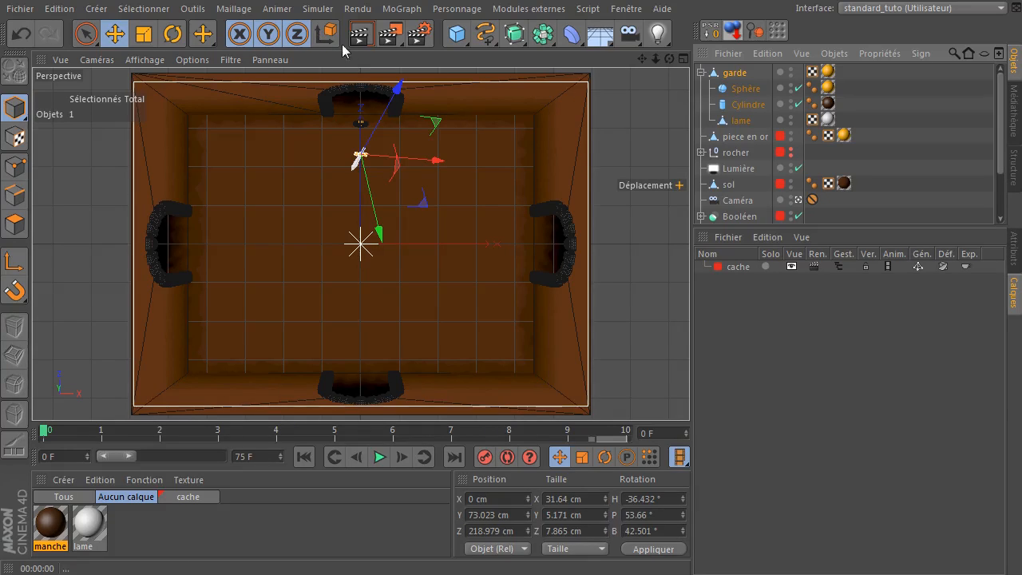
left_click(329, 35)
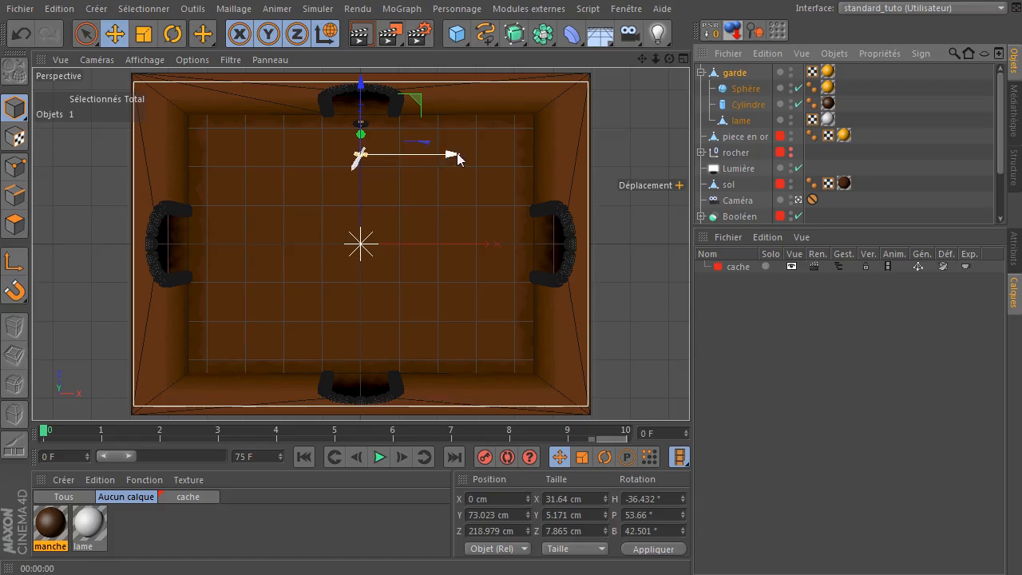
left_click_drag(361, 111, 378, 75)
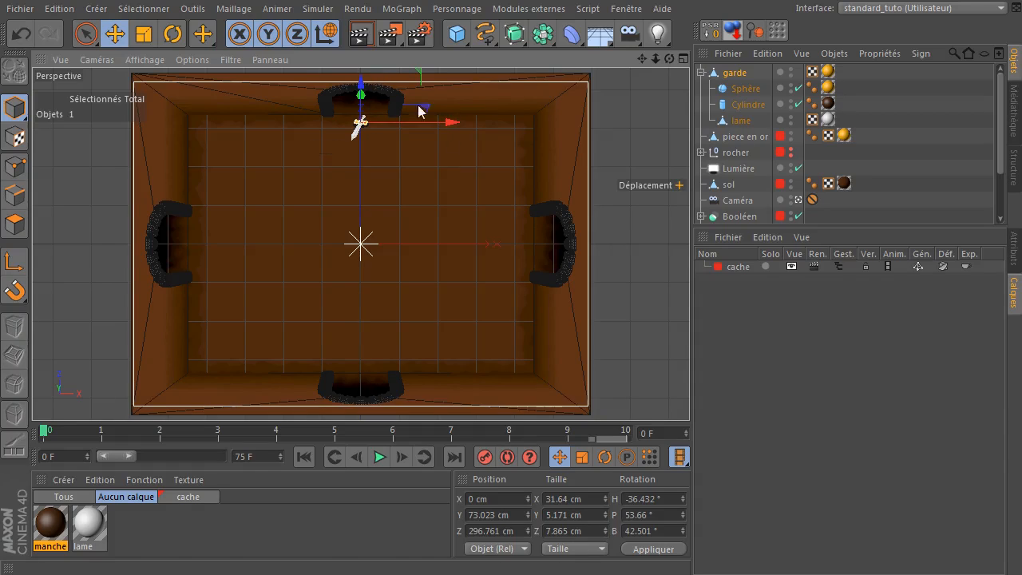
left_click(325, 36)
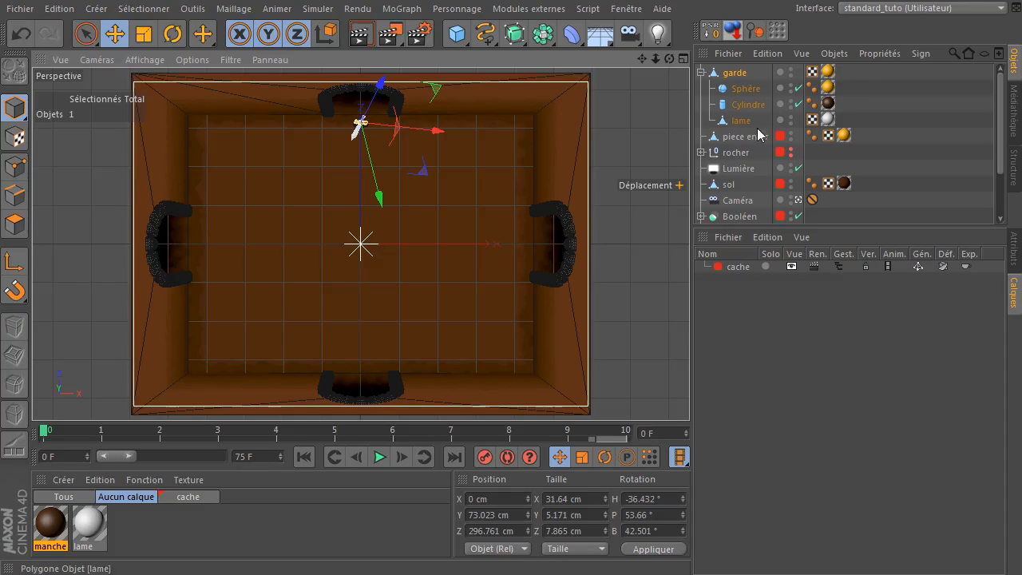
Hide the piece en or object in both the viewport and the render, and render the camera view.
left_click(790, 136)
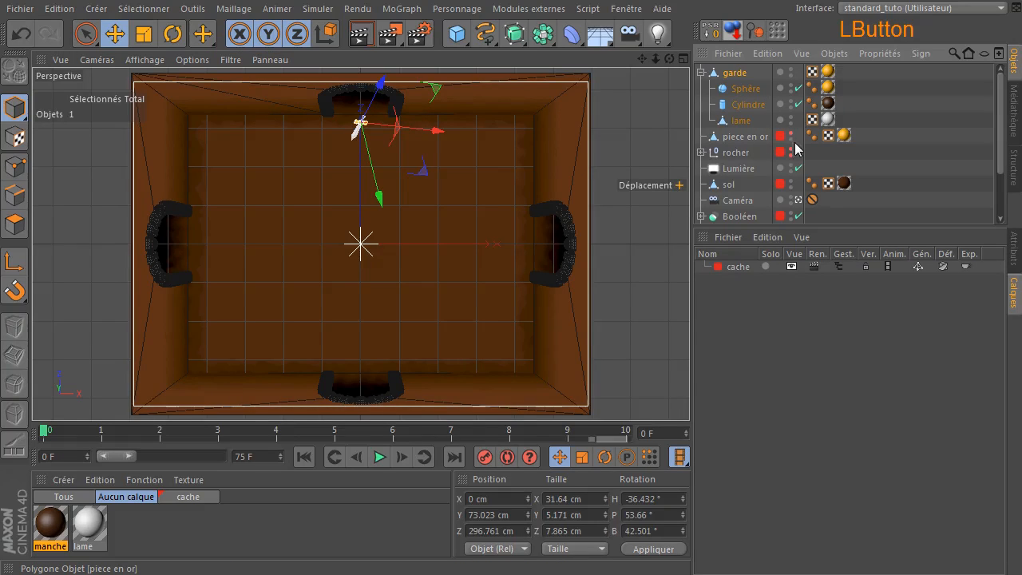
left_click(791, 139)
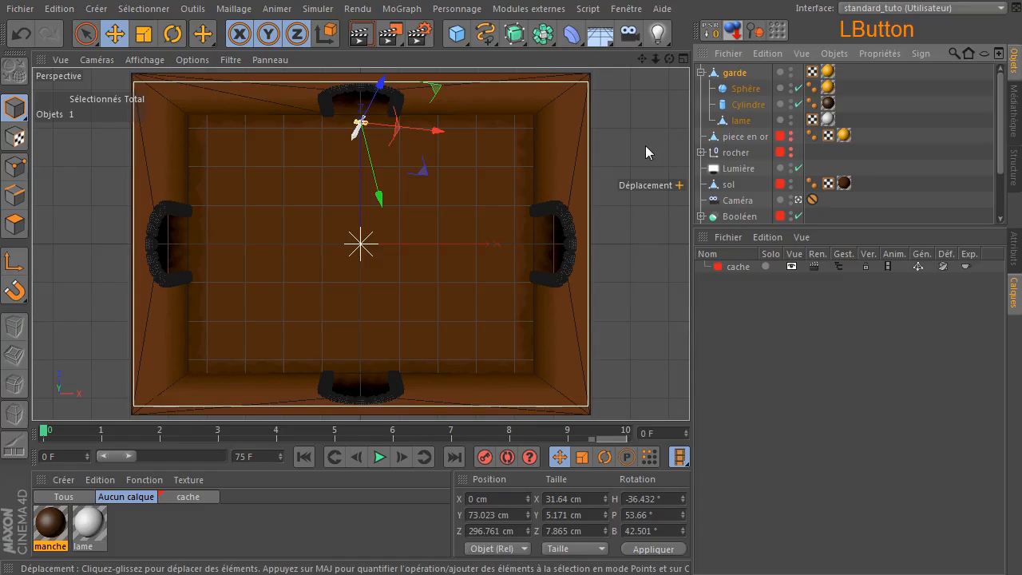
left_click(429, 97)
left_click(363, 37)
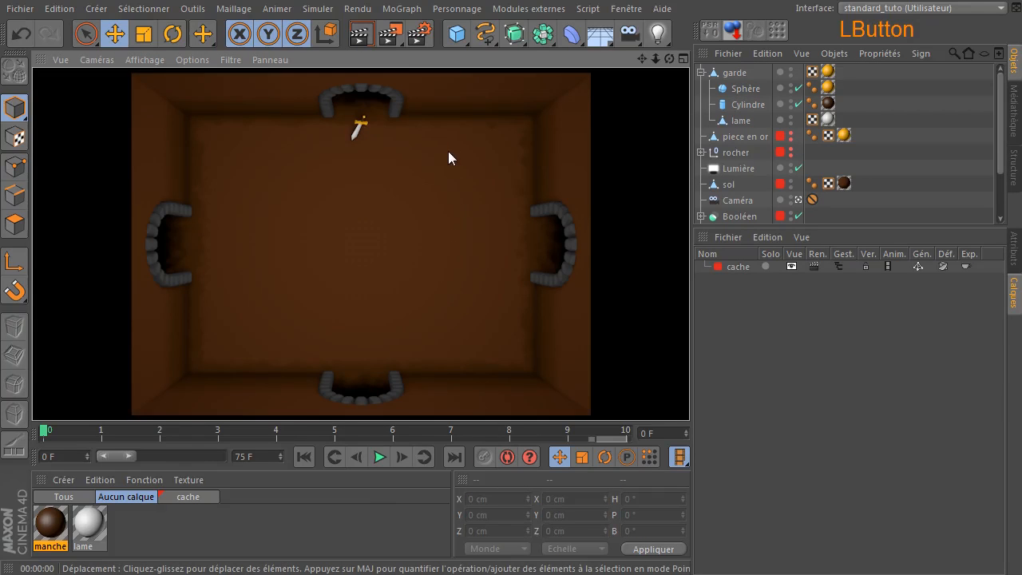
left_click(643, 157)
Limit keyframe recording to rotation only and record a key for the garde object at frame 0.
middle_click(547, 169)
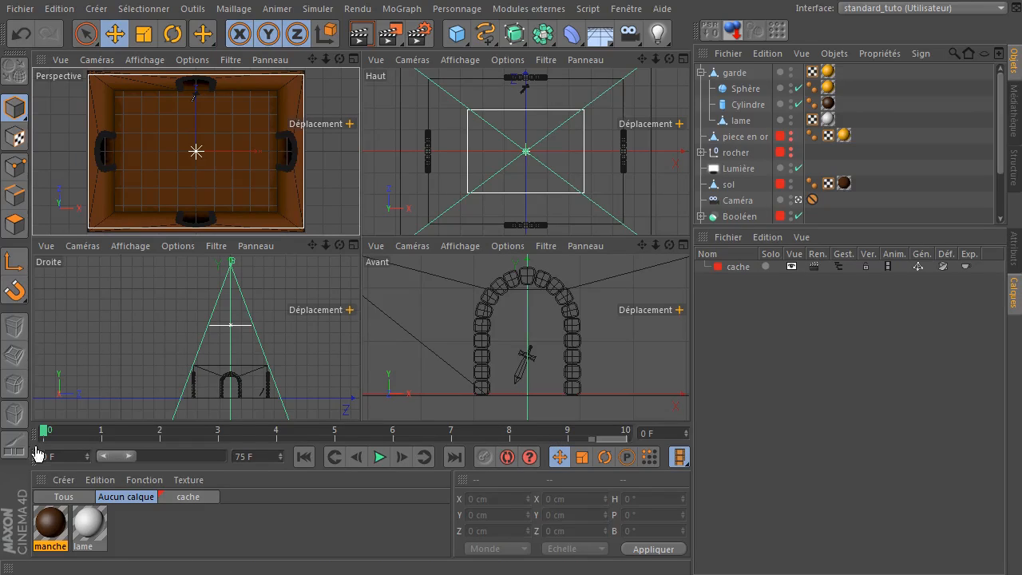
left_click(733, 73)
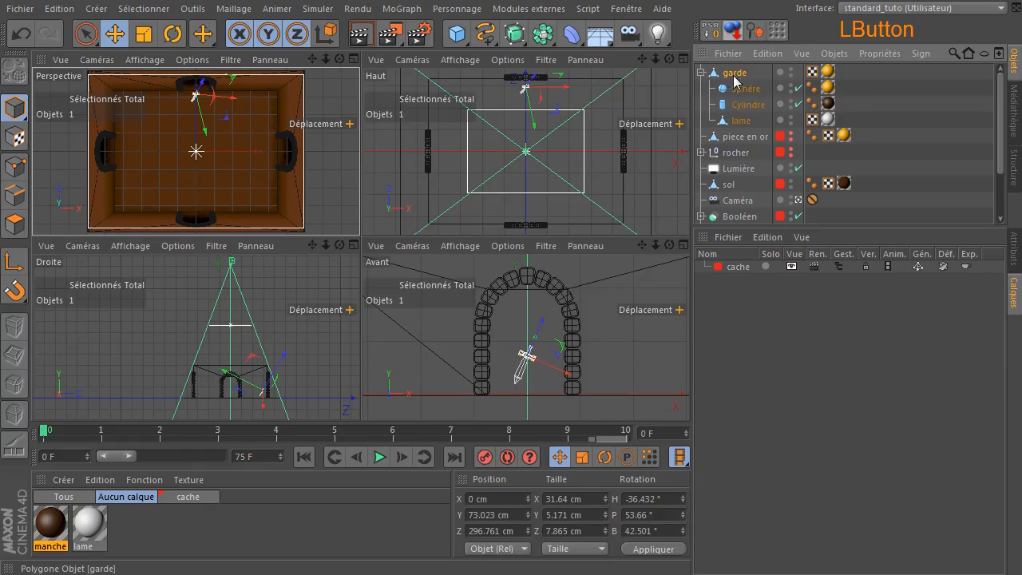
left_click(556, 461)
left_click(610, 458)
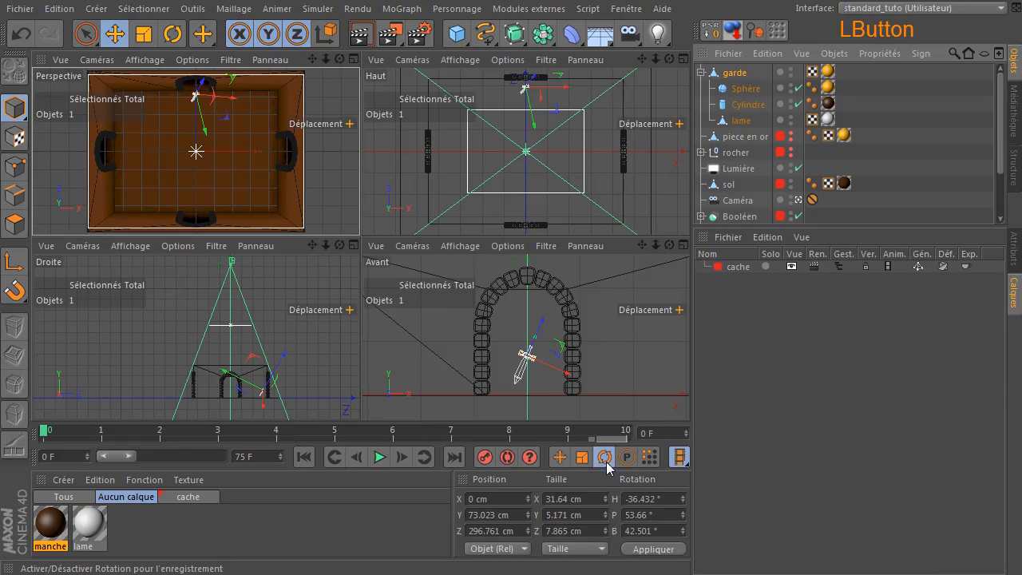
left_click(45, 435)
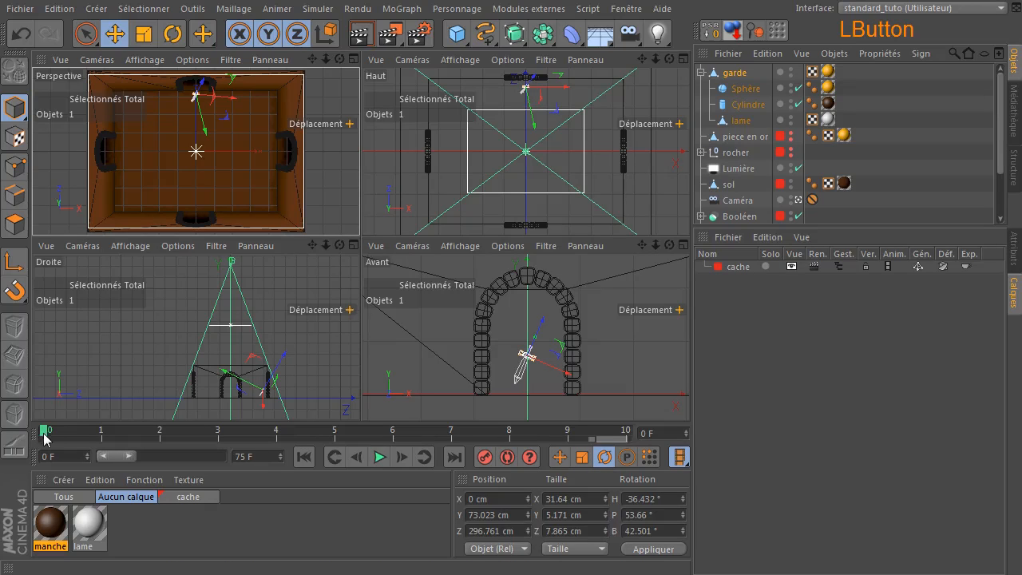
left_click(549, 443)
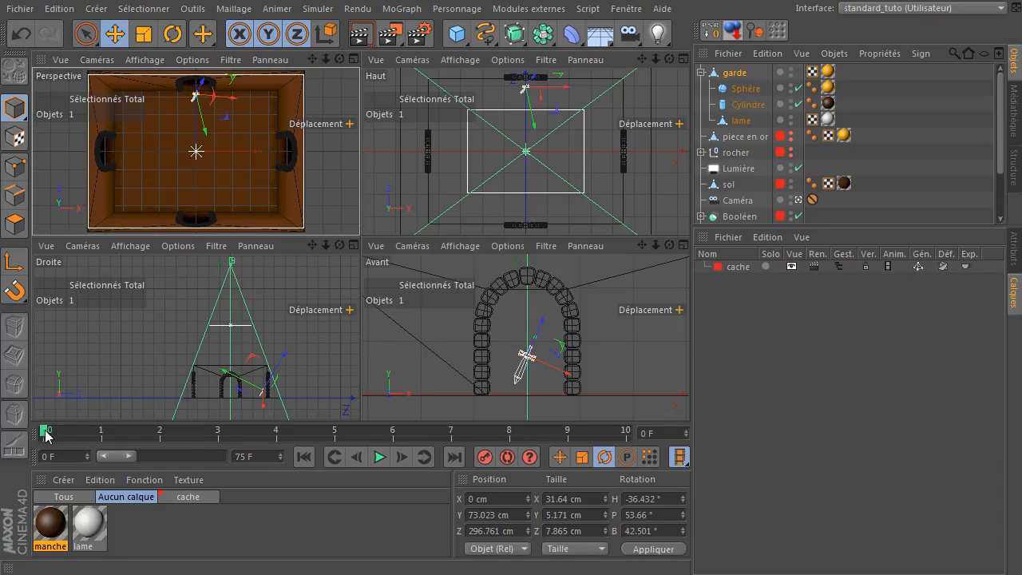
middle_click(211, 116)
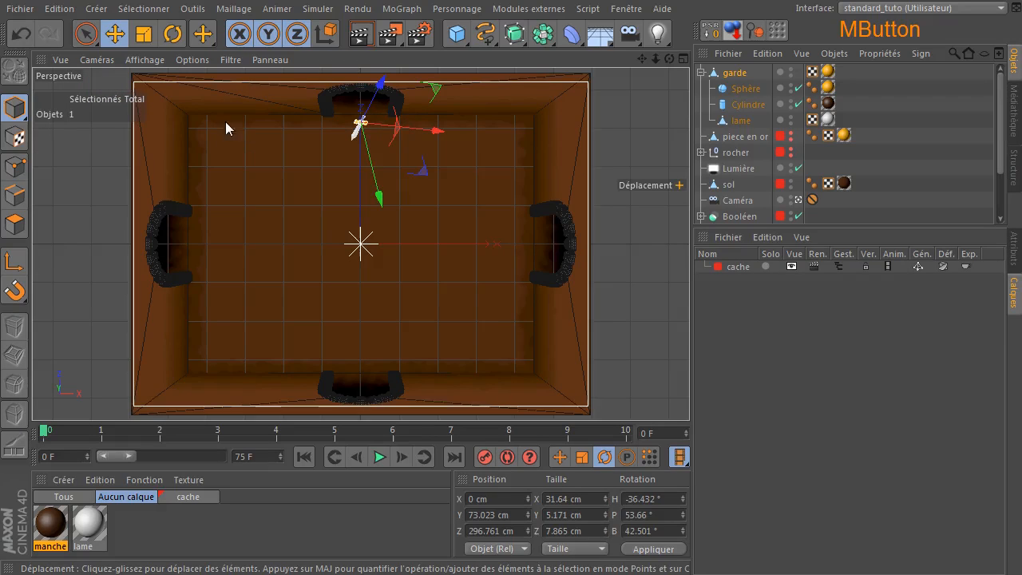
left_click(484, 458)
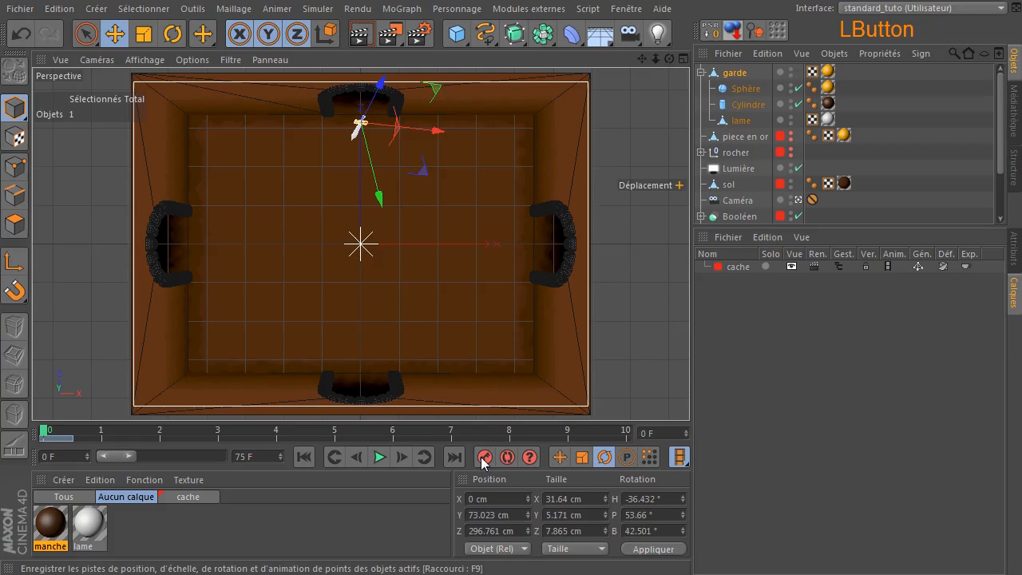
At frame 10, spin the sword a full turn to a bank of 402.501° and record a rotation key.
left_click(626, 431)
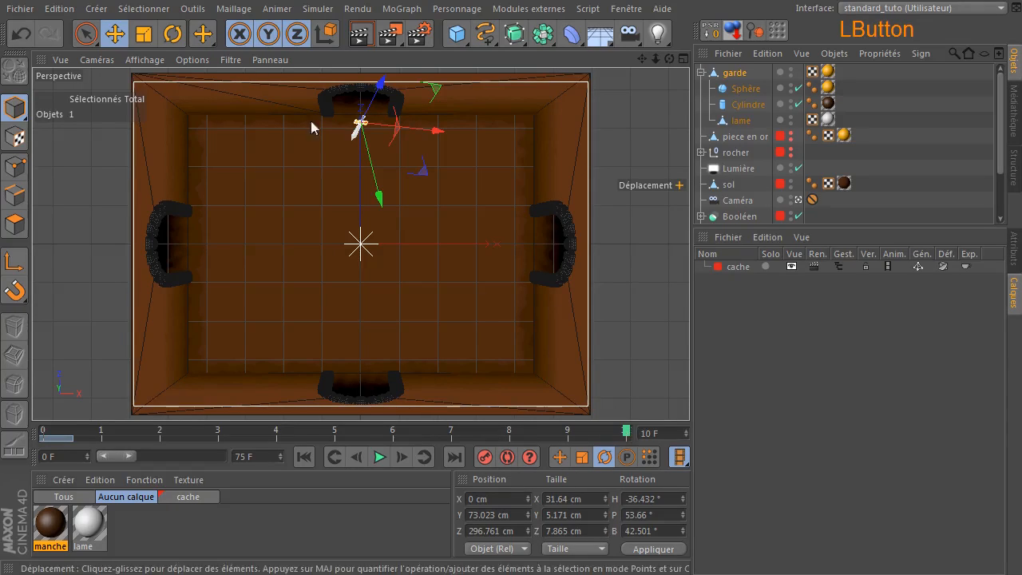
left_click(173, 33)
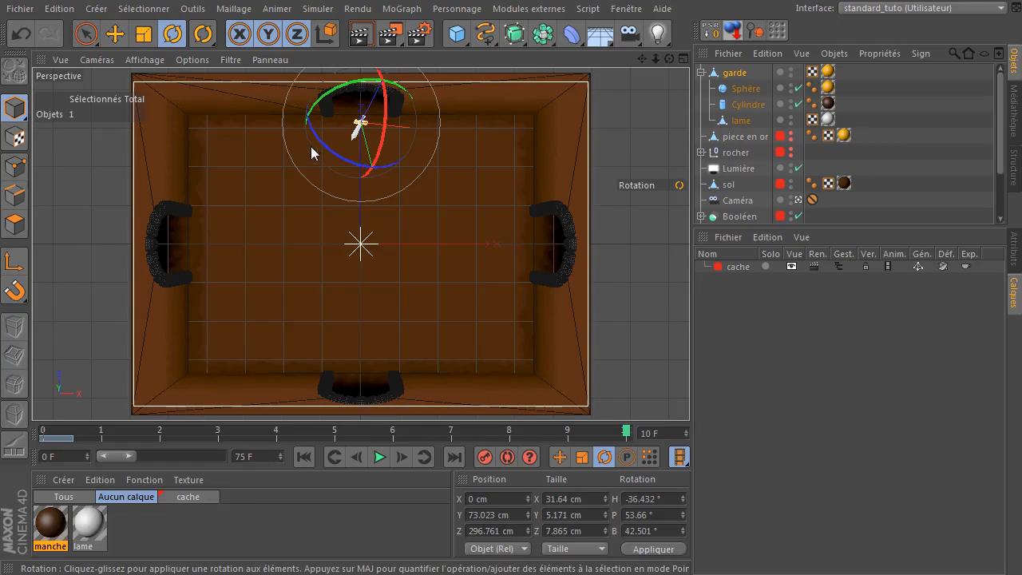
mouse_move(319, 141)
left_mouse_down()
mouse_move(316, 128)
mouse_move(359, 156)
mouse_move(400, 160)
mouse_move(421, 114)
mouse_move(389, 80)
mouse_move(343, 87)
mouse_move(315, 103)
mouse_move(322, 137)
left_mouse_up()
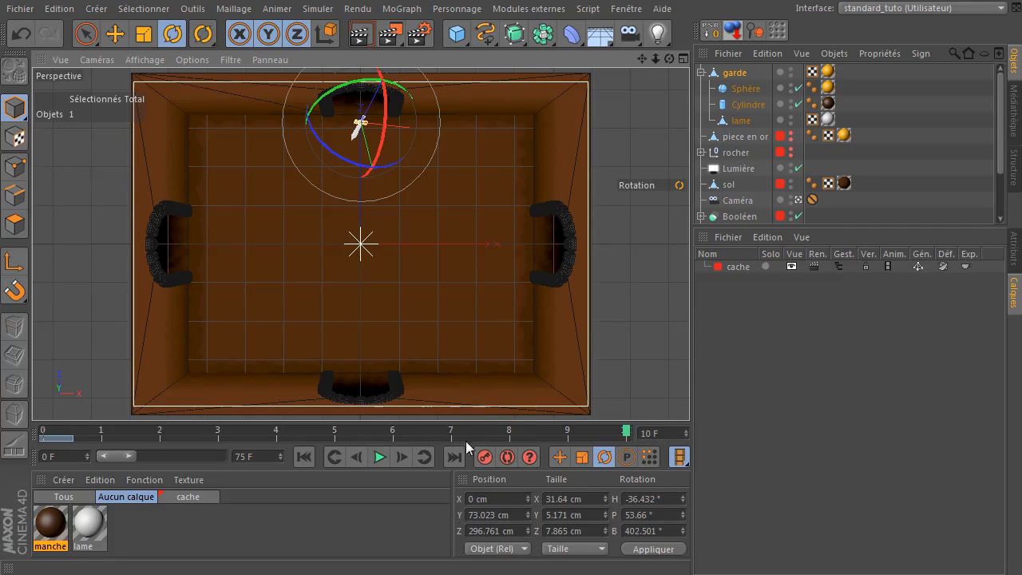
left_click(484, 458)
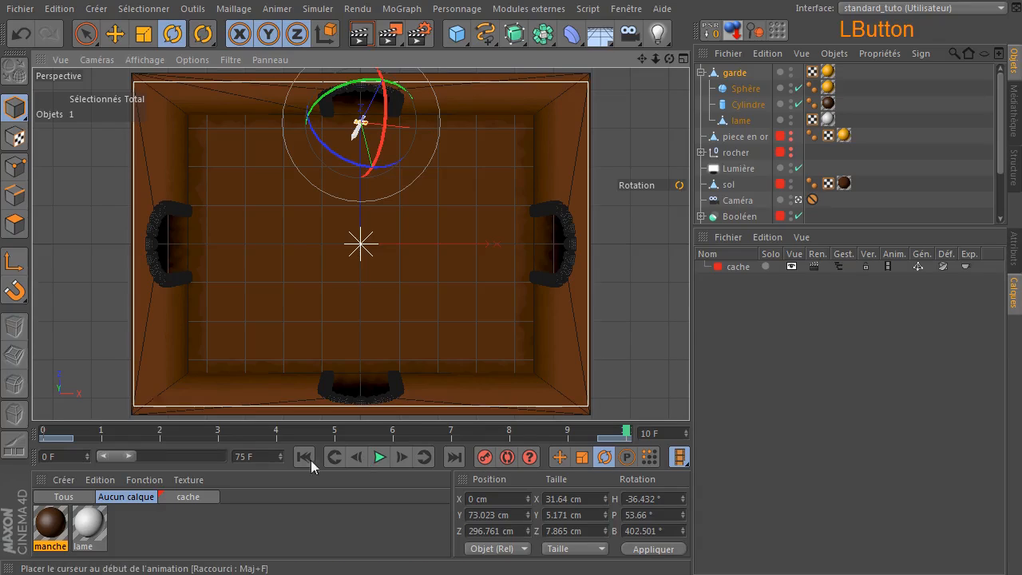
Deselect the sword and play the animation to examine its rotation.
left_click(87, 33)
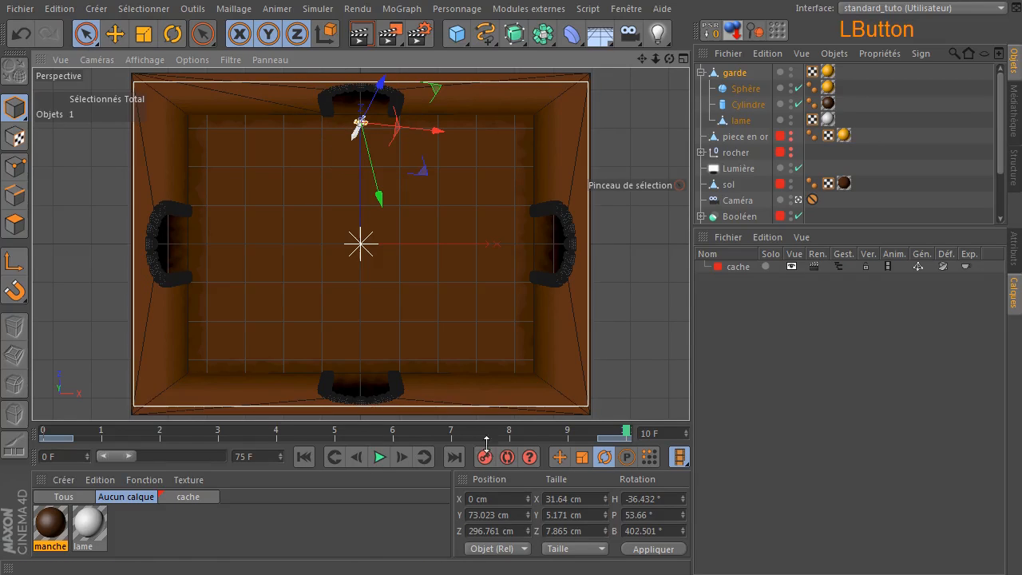
left_click(640, 307)
left_click(378, 457)
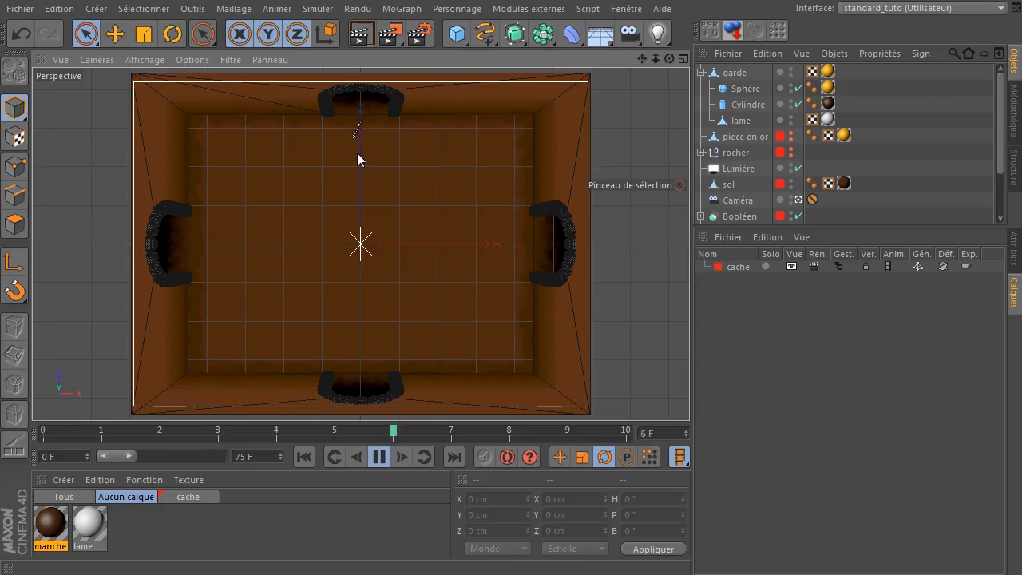
left_click(379, 457)
Set the interpolation of the garde object's rotation keys at frame 0 to Linéaire.
left_click(768, 78)
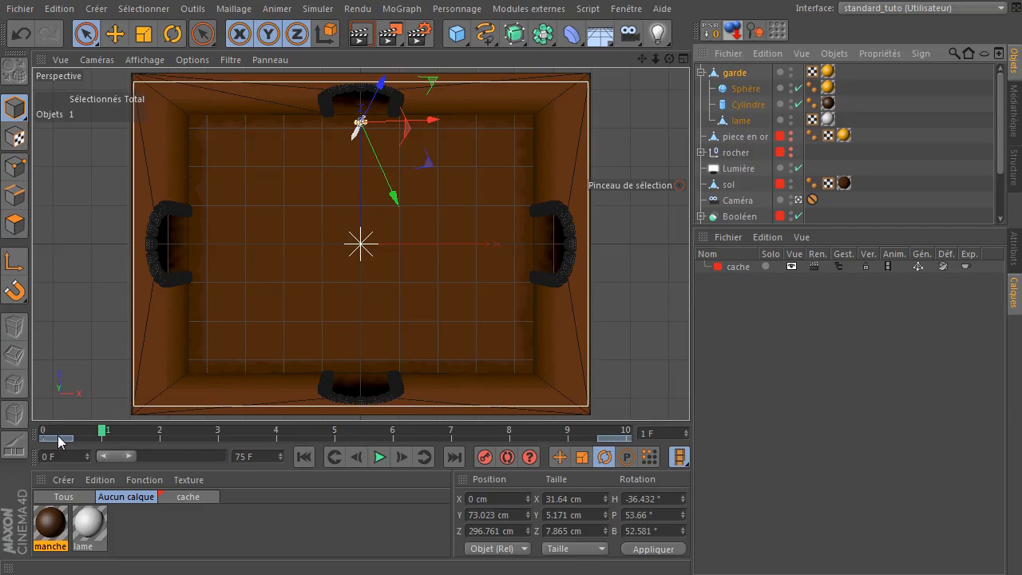
left_click(56, 445)
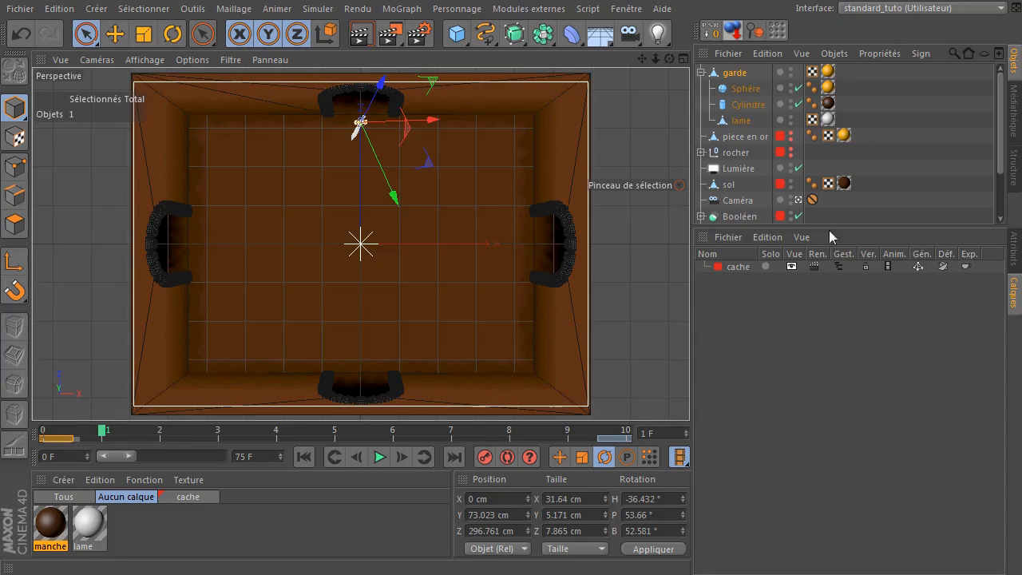
left_click(1014, 247)
left_click(873, 333)
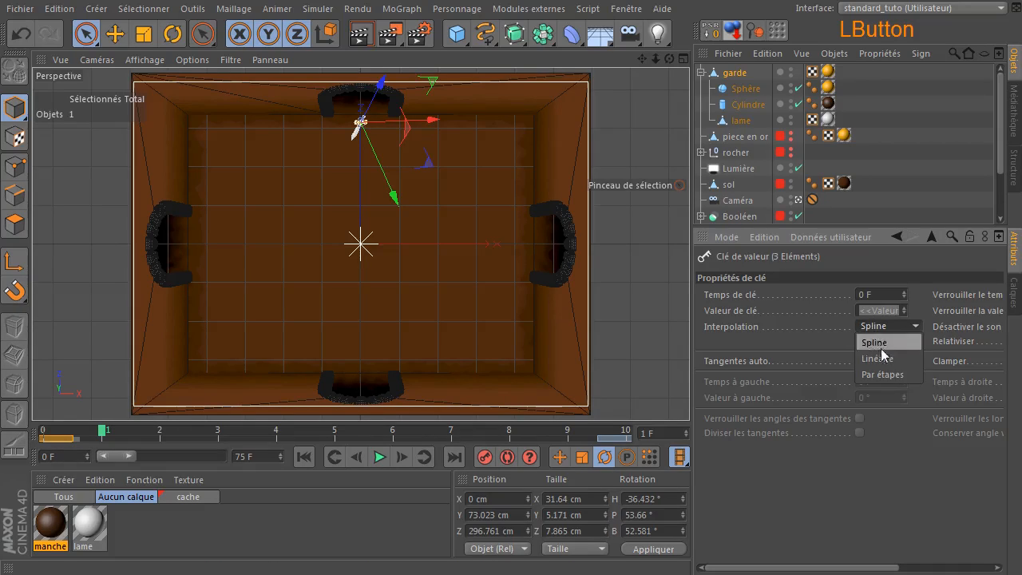
left_click(879, 359)
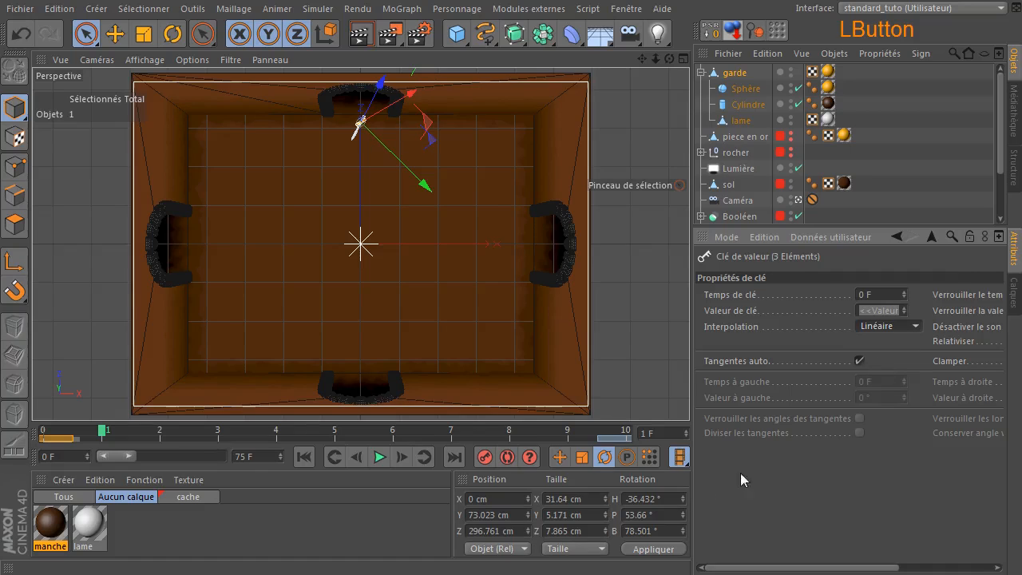
Set the interpolation of the garde object's rotation keys at frame 10 to Linéaire.
left_click(615, 440)
left_click(886, 328)
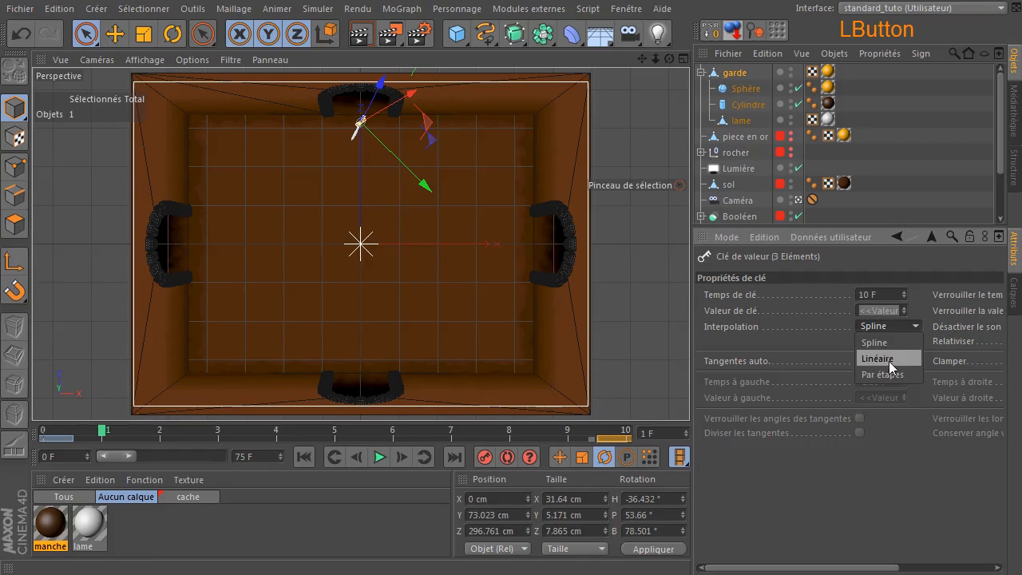
left_click(891, 363)
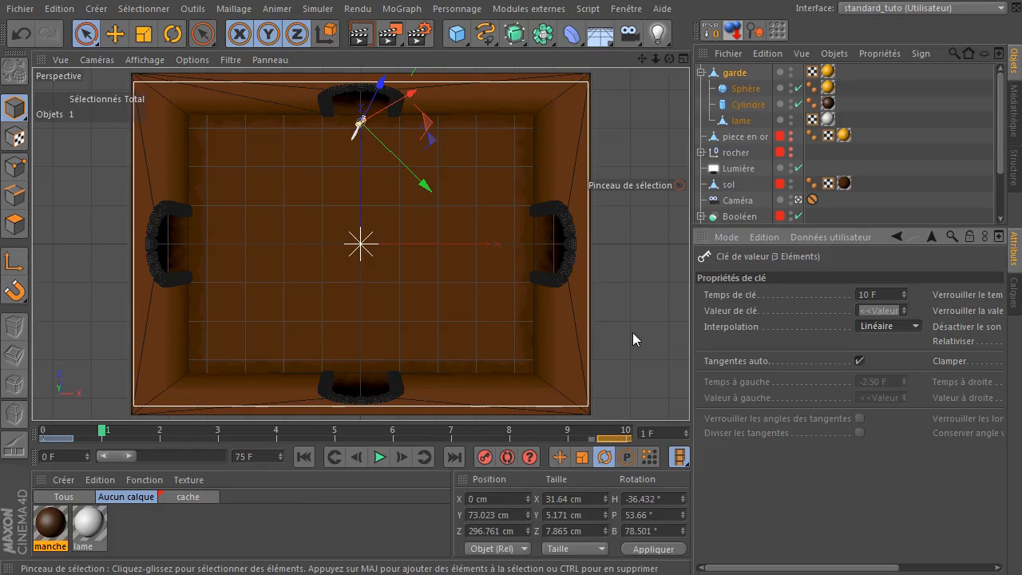
Deselect the sword and play the animation to examine how evenly it rotates, then stop playback.
left_click(521, 395)
left_click(380, 457)
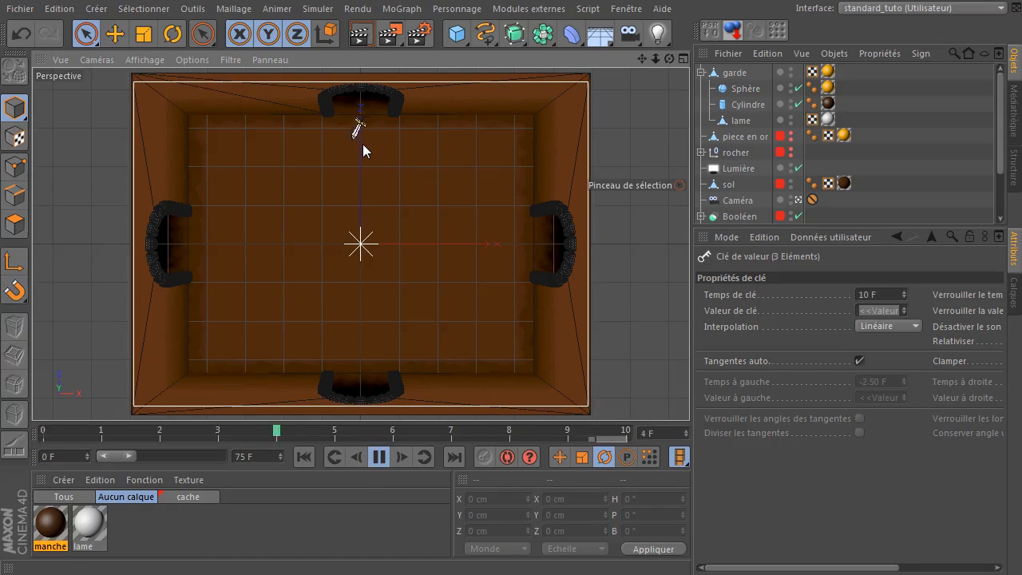
left_click(380, 457)
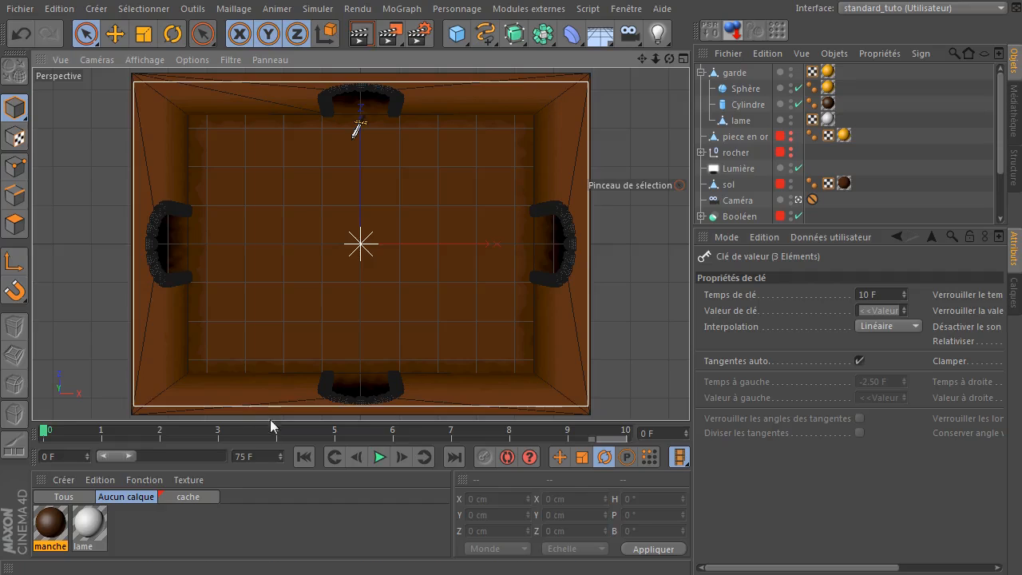
Duplicate the gold Mat material of the cache layer and take the copy off that layer.
left_click(190, 497)
left_click(48, 534)
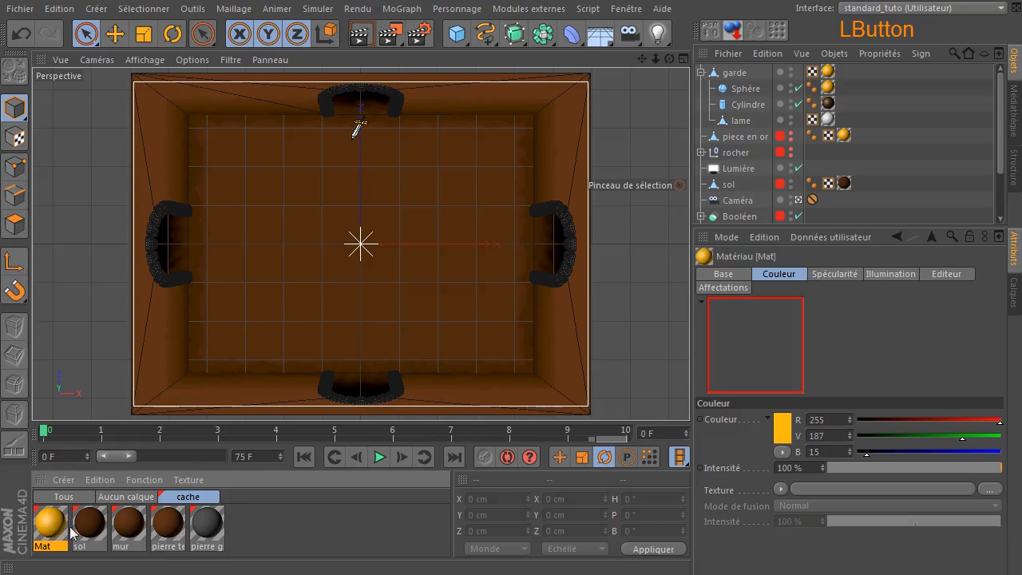
left_click_drag(44, 531, 290, 540, "ctrl")
right_click(254, 527)
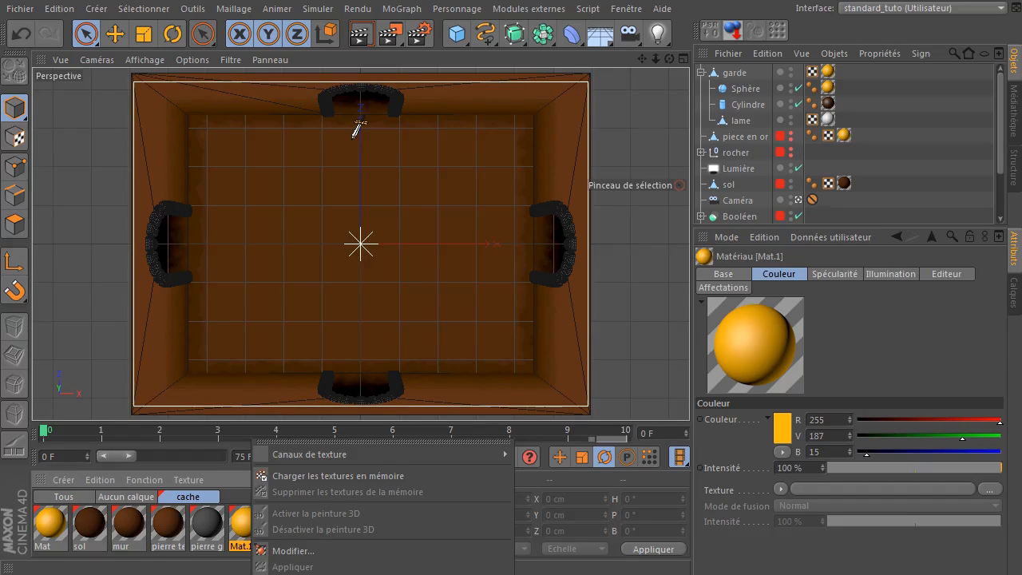
left_click(287, 555)
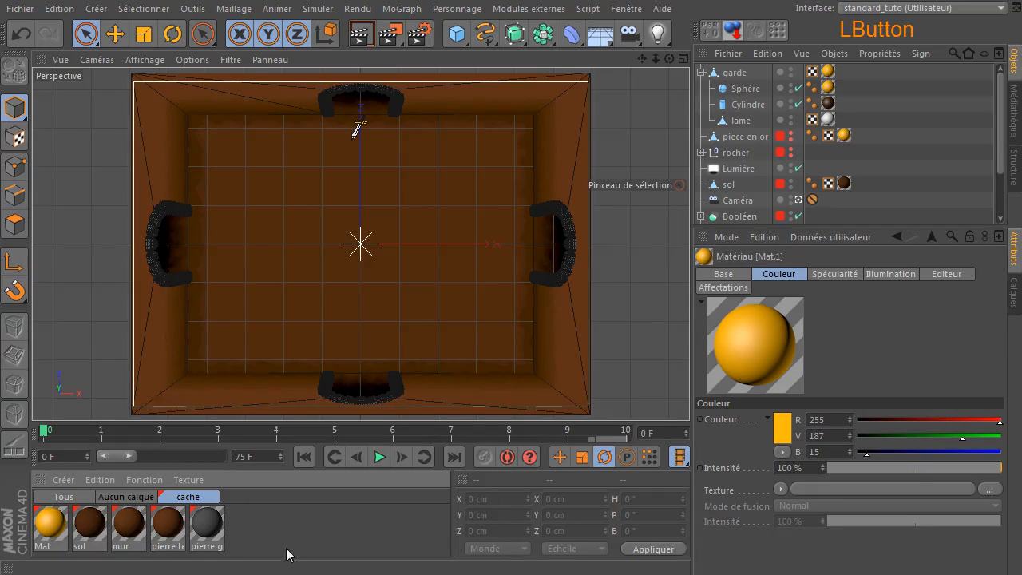
left_click(131, 498)
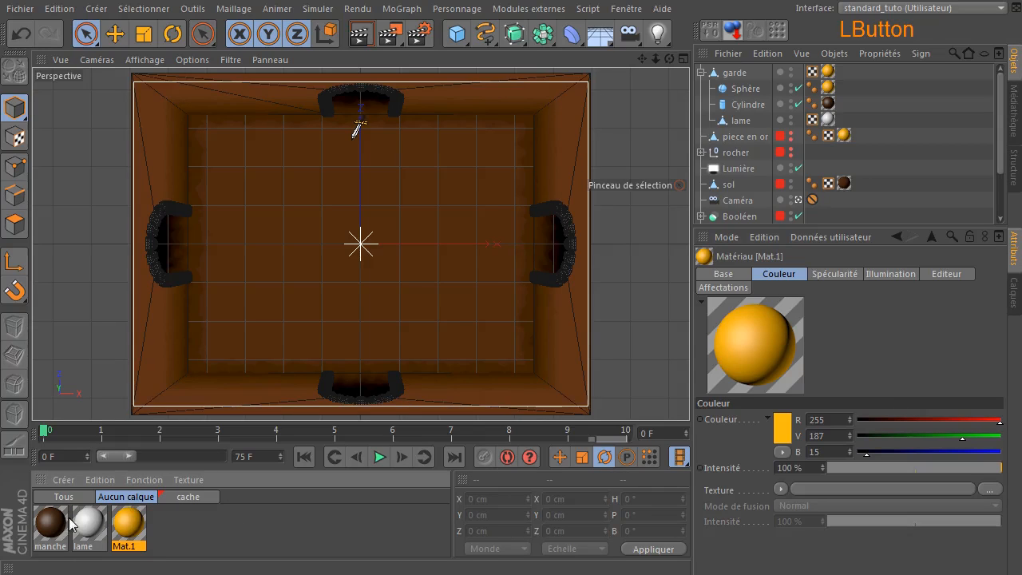
Rename the duplicated gold material as or epee.
left_click(131, 529)
type("o")
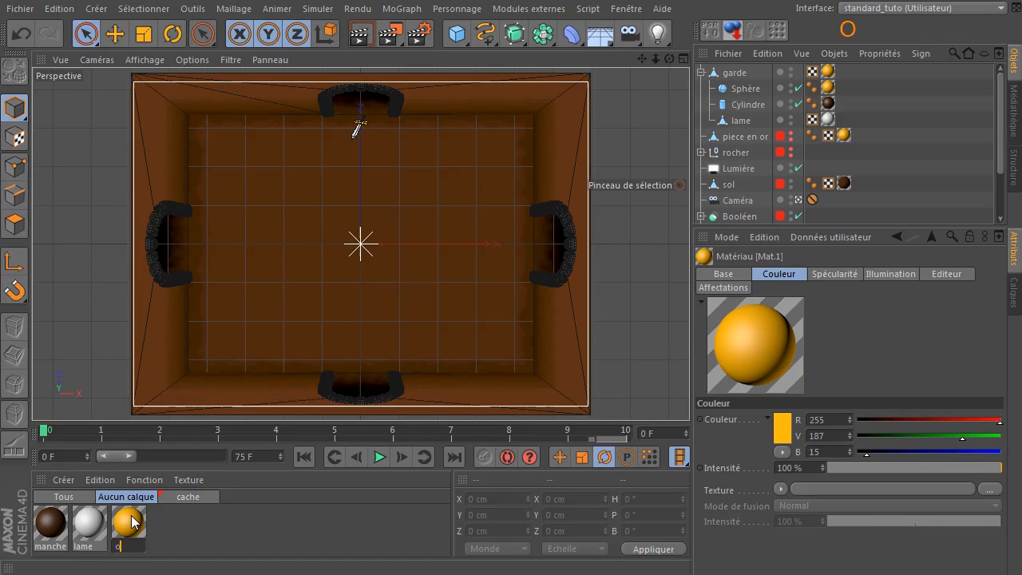
type("r epee")
key("Return")
Replace the gold material on garde and Sphère with or epee and render a preview of the view.
left_click_drag(127, 528, 834, 85)
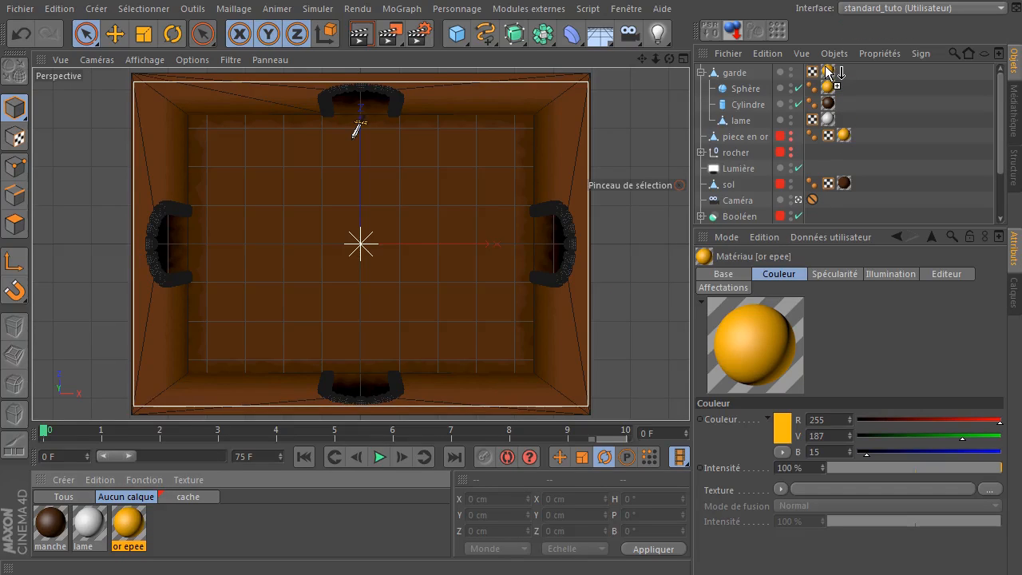
left_click_drag(118, 527, 829, 85)
left_click(365, 38)
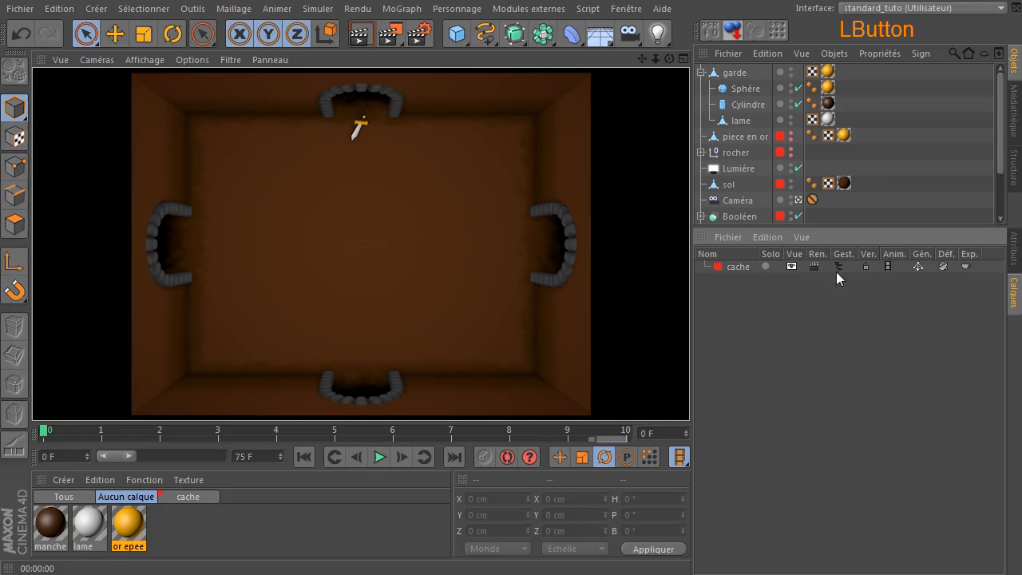
Hide the cache layer in the view, the render and the object manager, and preview the sword's render alone.
left_click(794, 267)
left_click(793, 267)
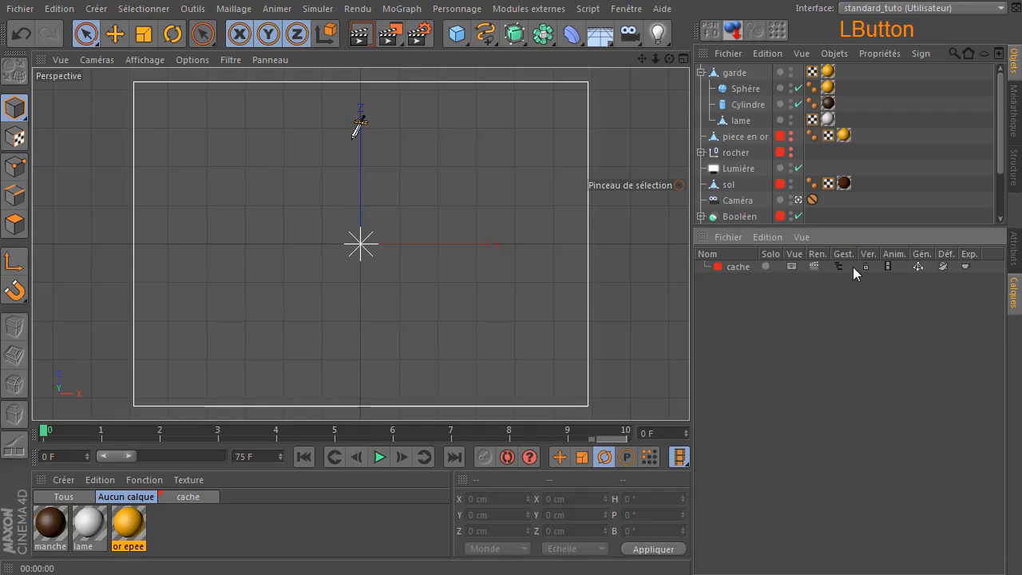
left_click(839, 269)
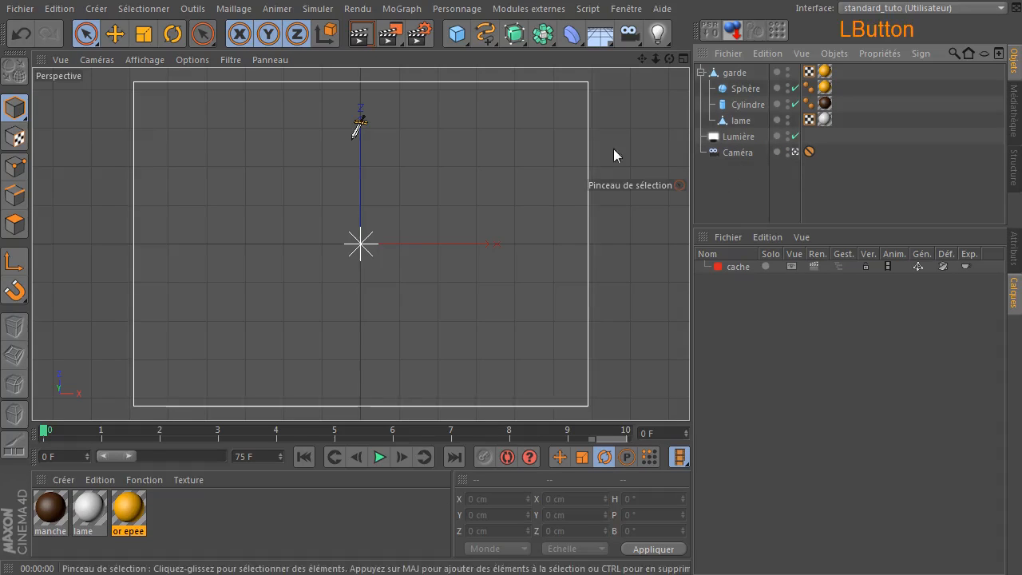
left_click(359, 37)
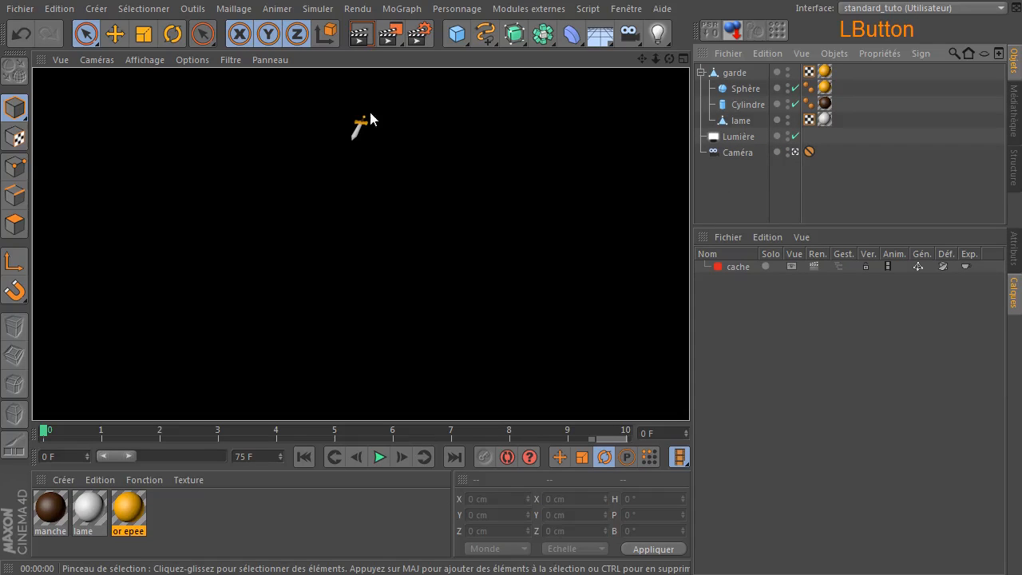
Set the render save path to D:\Rendus\Animations\sword and check the output and PNG save settings.
left_click(421, 35)
left_click_drag(506, 171, 487, 82)
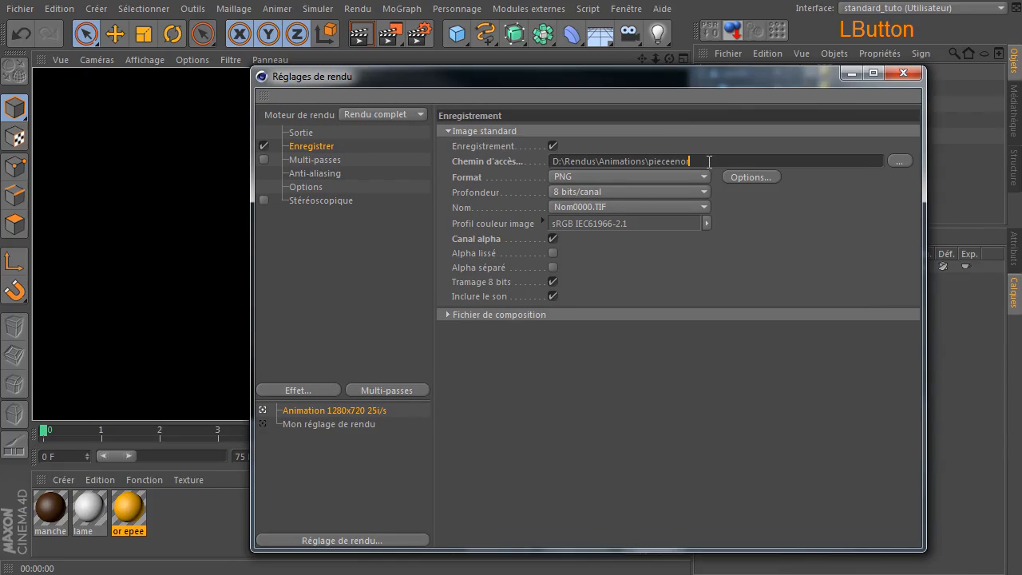
key("BackSpace")
key("BackSpace")
key("BackSpace")
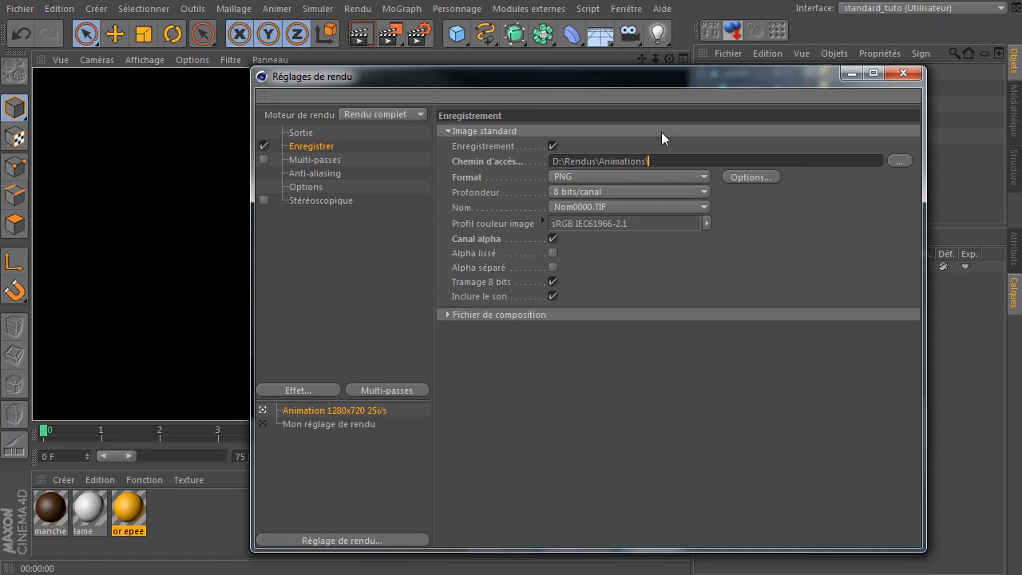
type("sword")
left_click(296, 132)
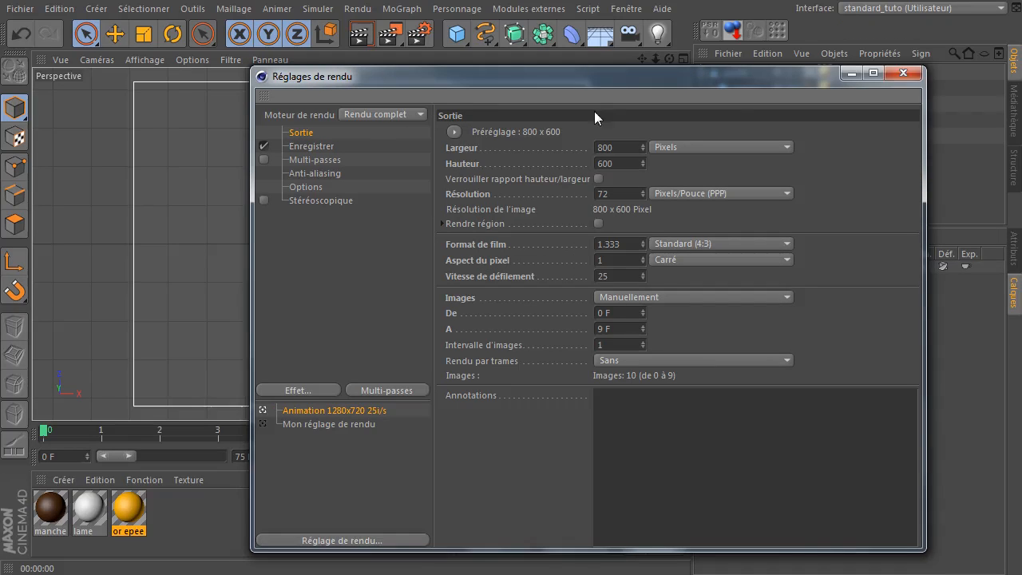
left_click(291, 148)
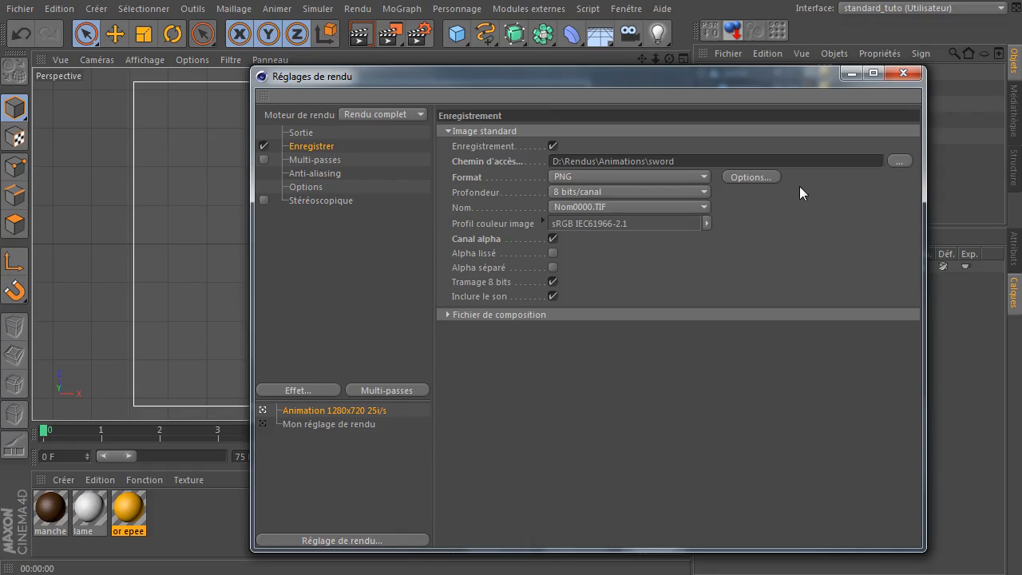
left_click(905, 71)
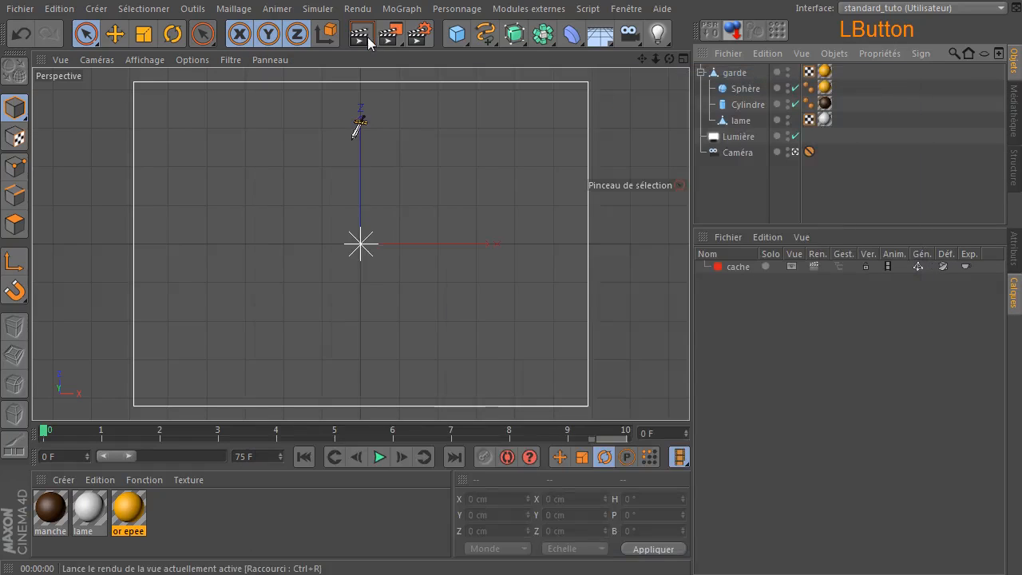
Preview the camera view, then render the sword animation to the picture viewer.
left_click(363, 34)
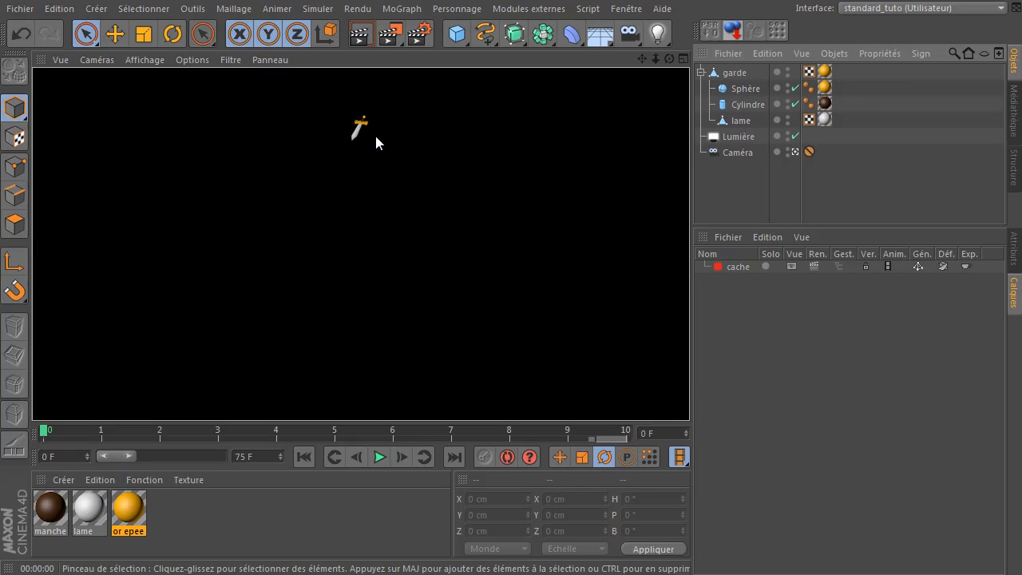
left_click(1013, 260)
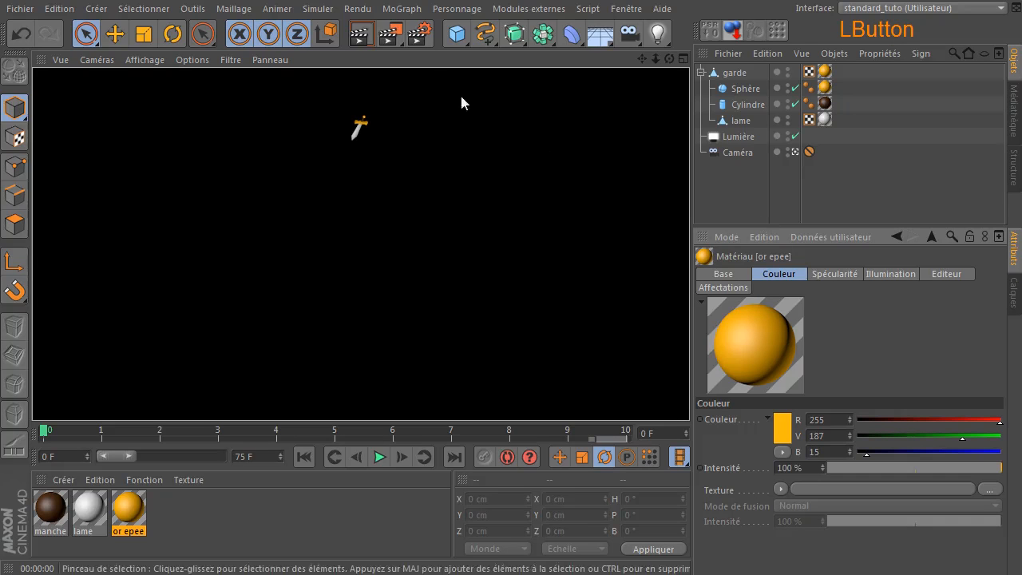
left_click(391, 38)
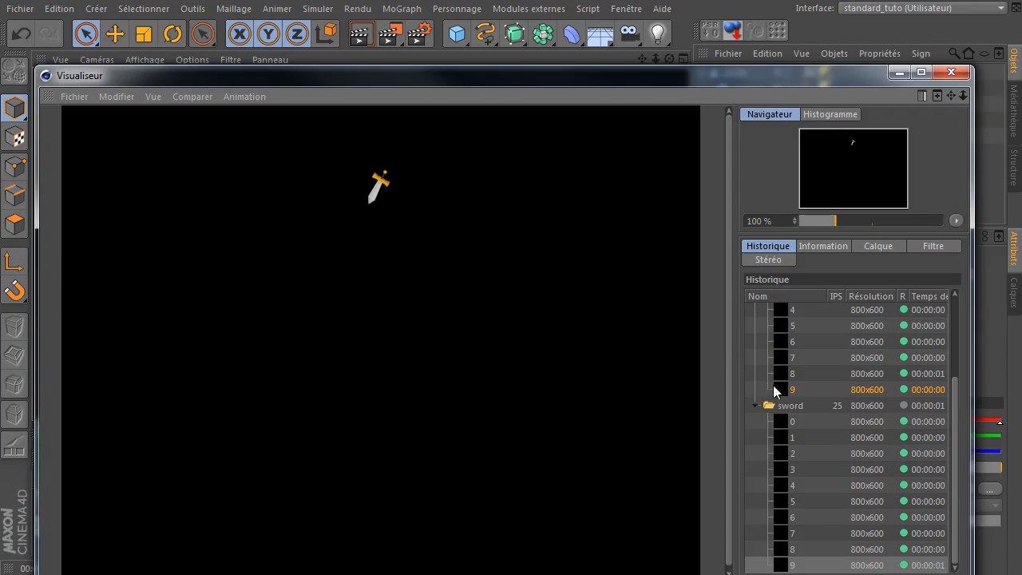
left_click_drag(634, 69, 619, 46)
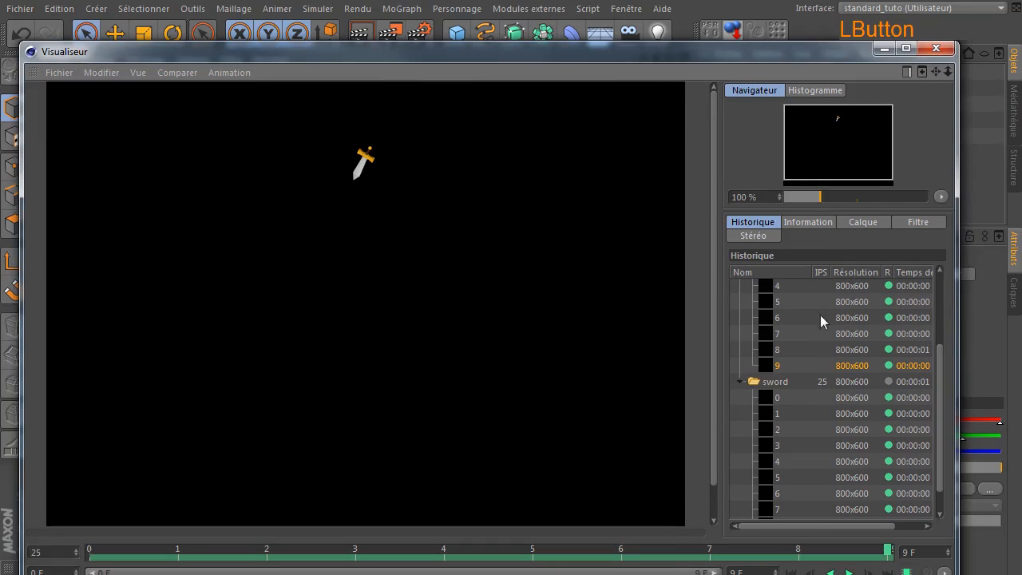
Step through the rendered sword frames from 0 to 9 to examine the rotation.
left_click(793, 399)
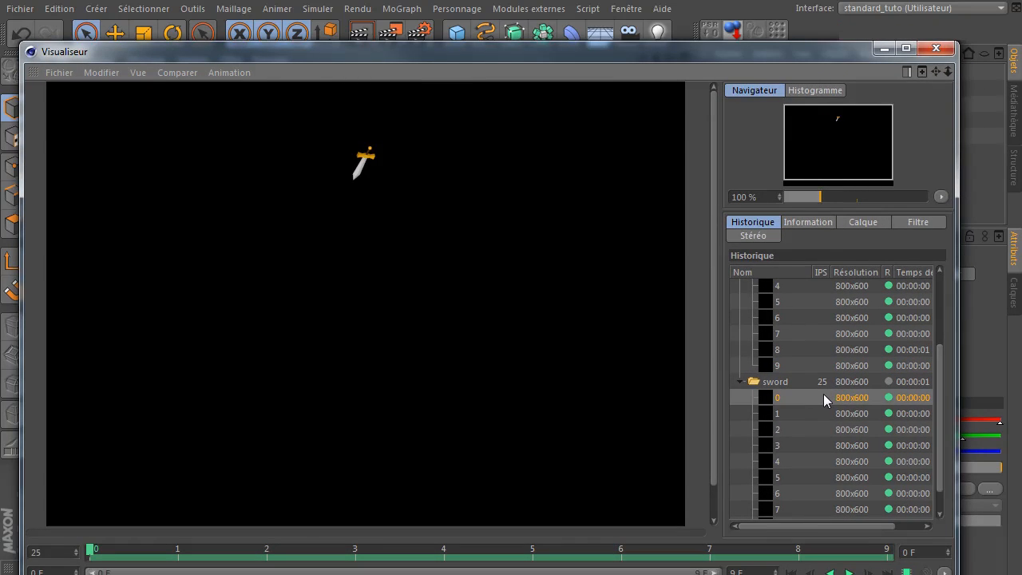
key("Down")
key("Down")
key("Down")
key("Down")
key("Down")
key("Down")
key("Down")
key("Down")
key("Down")
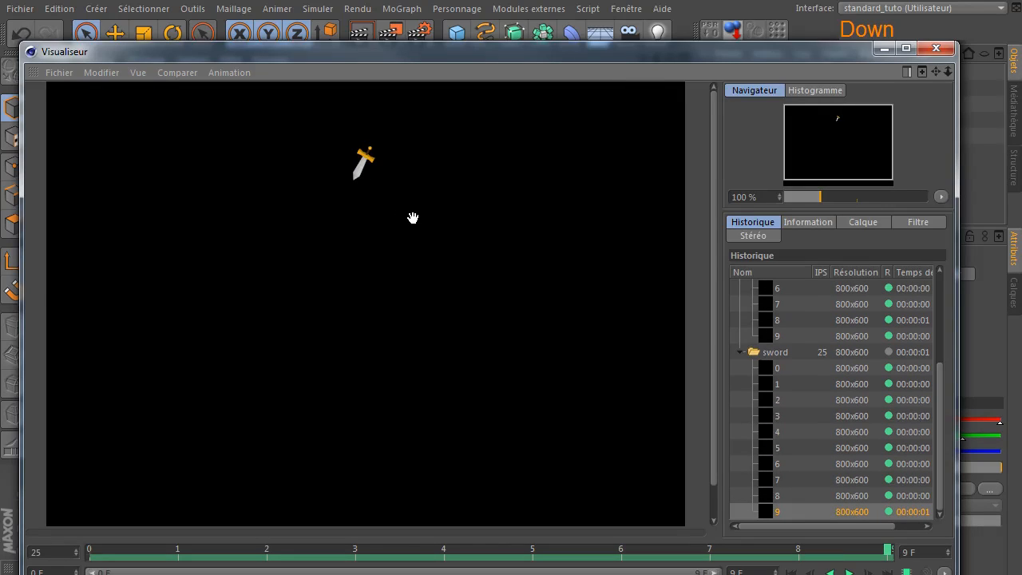
Play the rendered sword sequence from frame 0 in the picture viewer, then close the viewer.
left_click(768, 369)
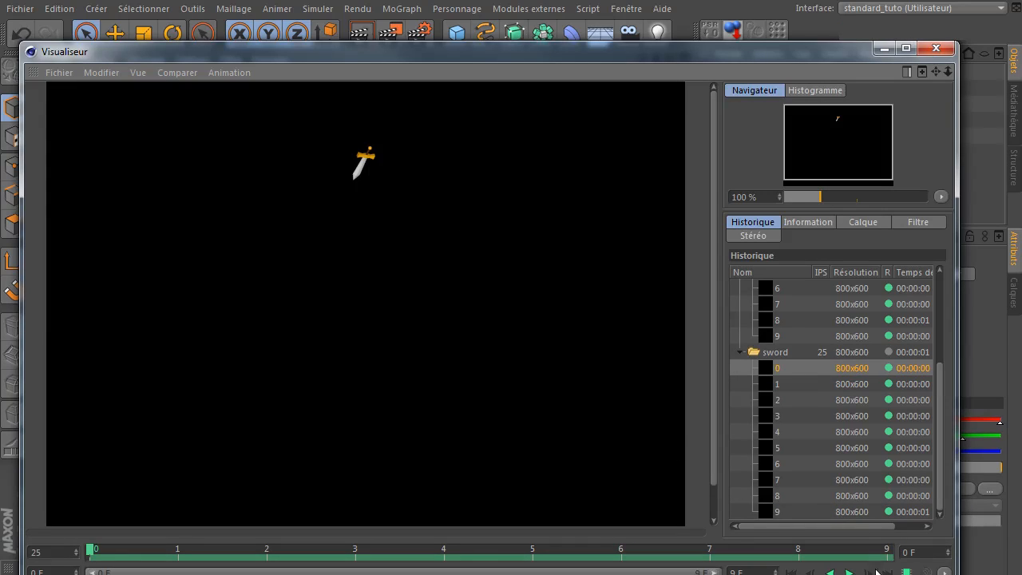
left_click(848, 573)
left_click(849, 573)
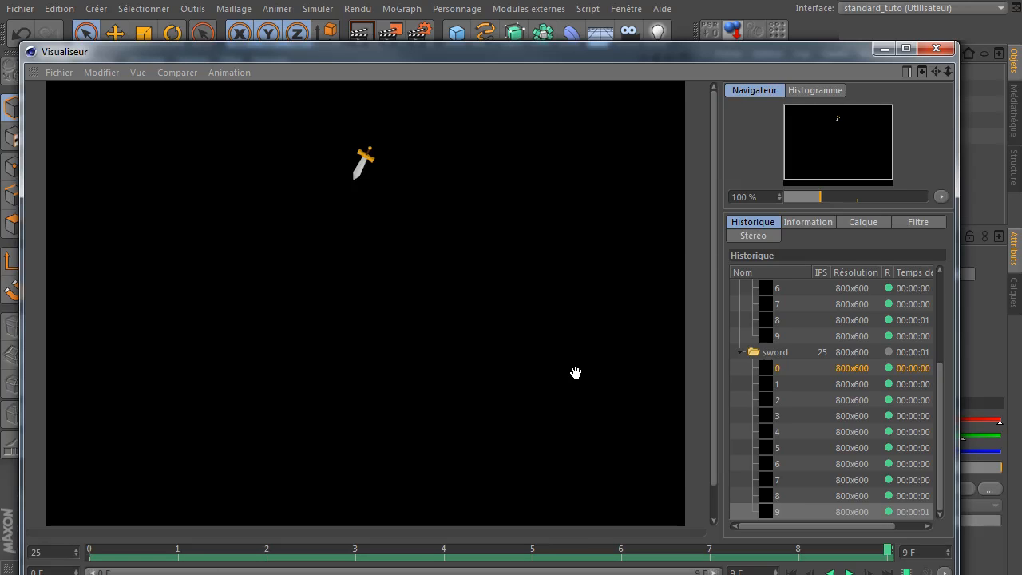
left_click(935, 49)
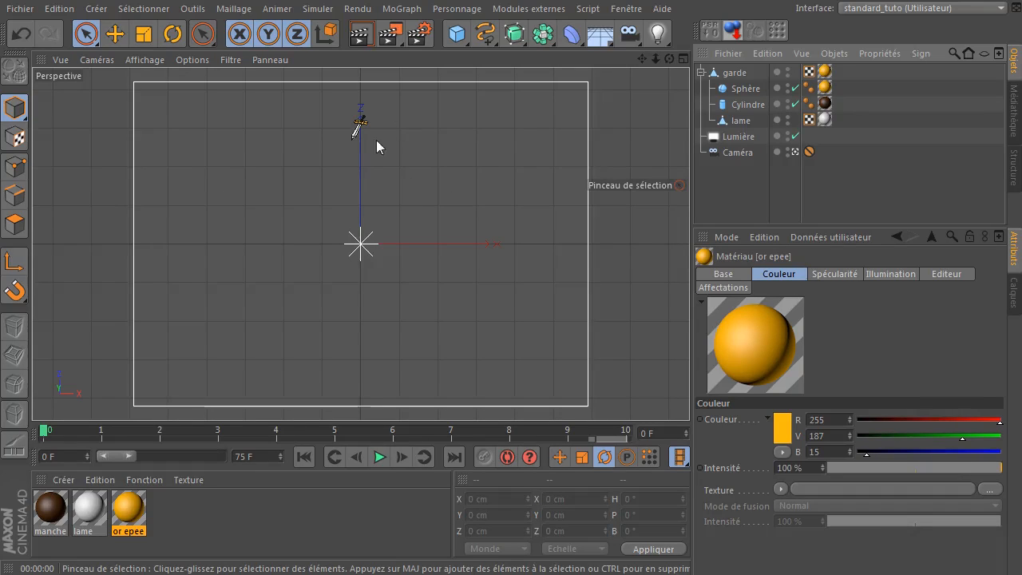
Leave the camera view and examine the sword with close-up preview renders.
left_click(364, 36)
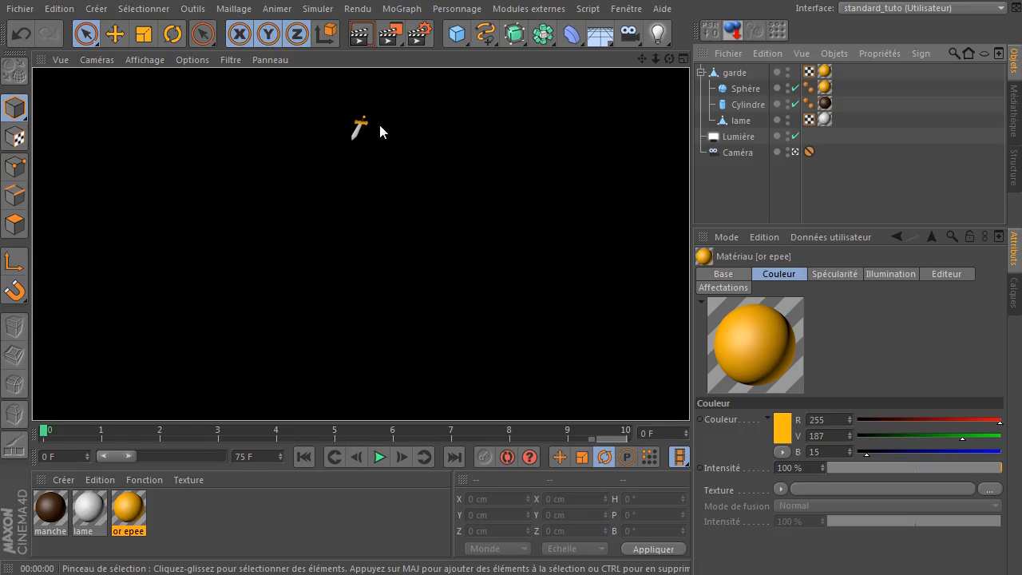
left_click(795, 152)
scroll(509, 197, "up", 9)
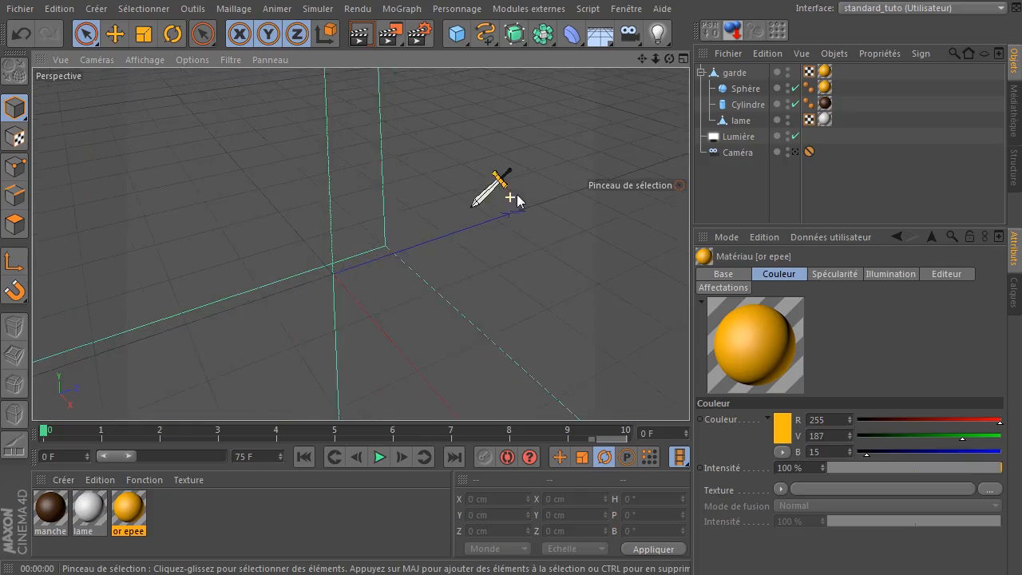
left_click(367, 34)
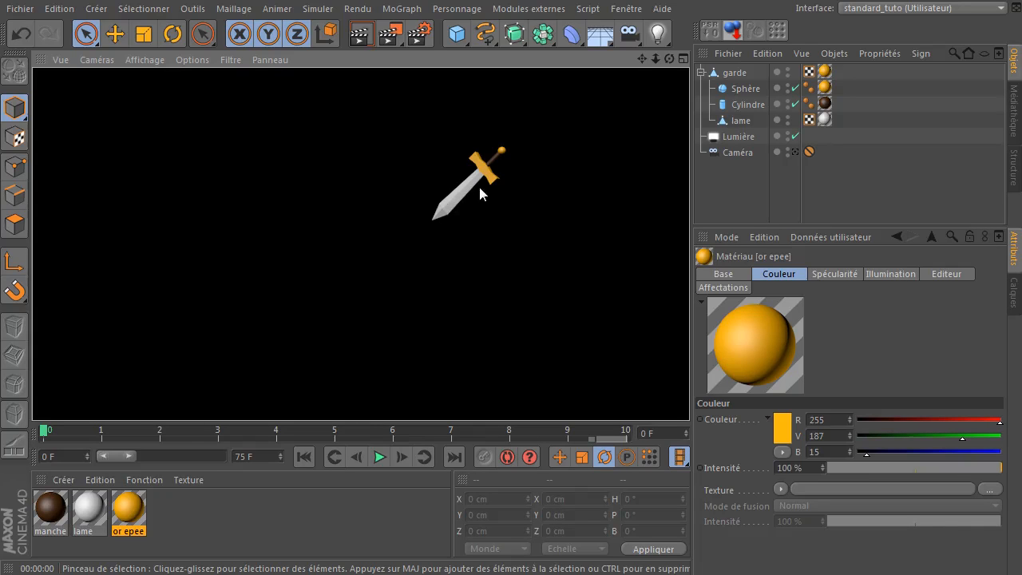
scroll(466, 189, "up", 5)
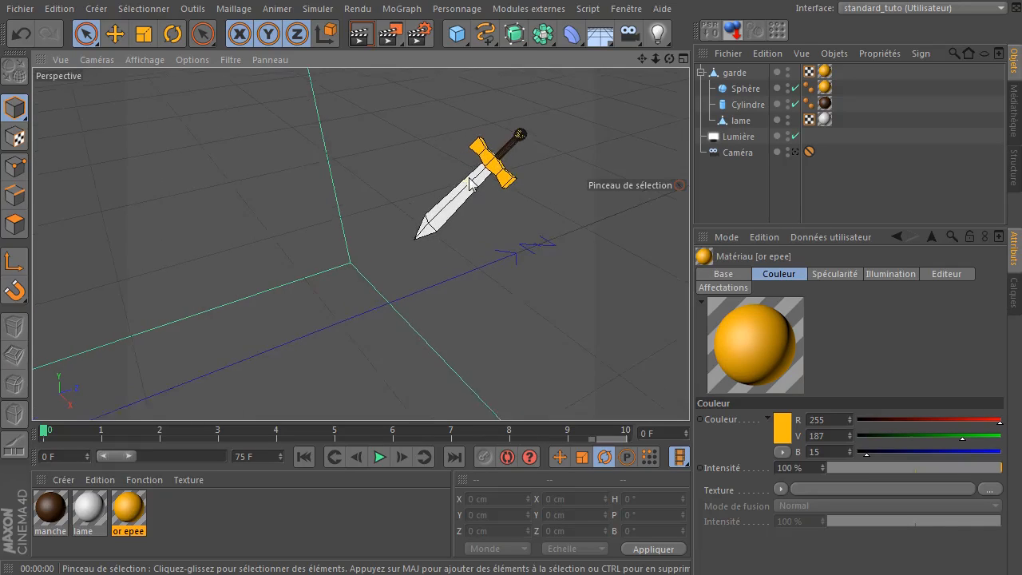
left_click(360, 39)
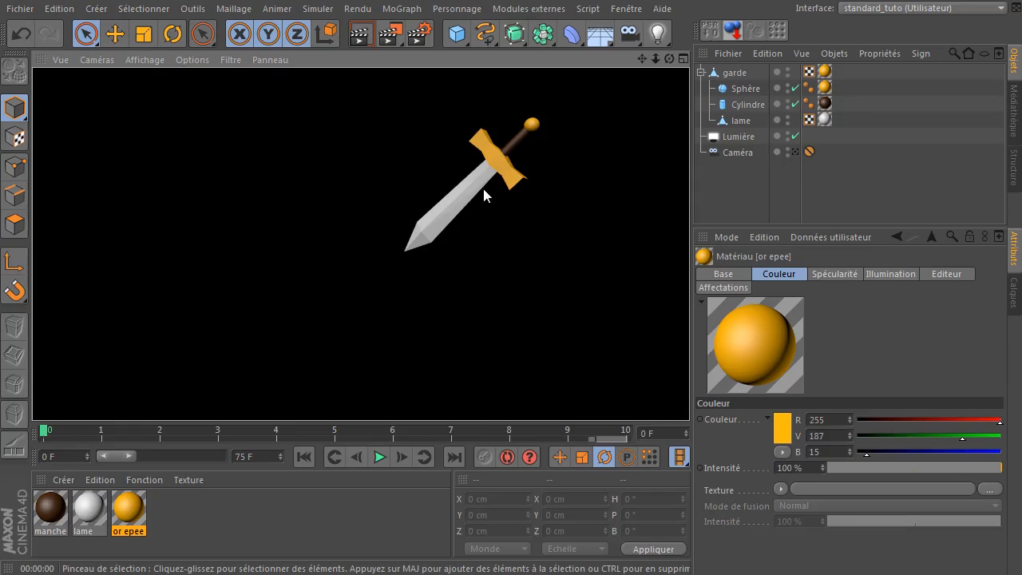
left_click(750, 186)
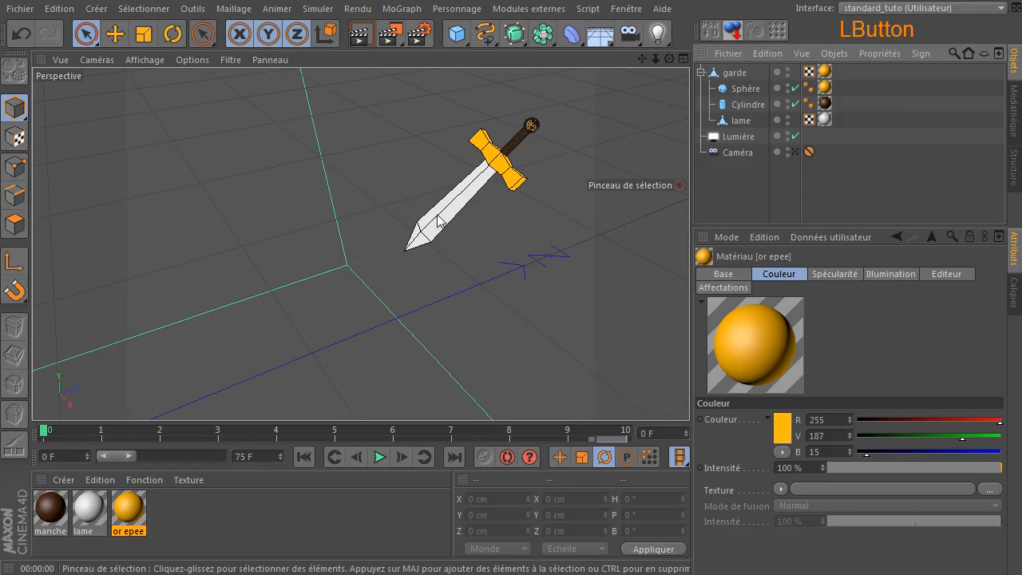
scroll(358, 243, "down", 6)
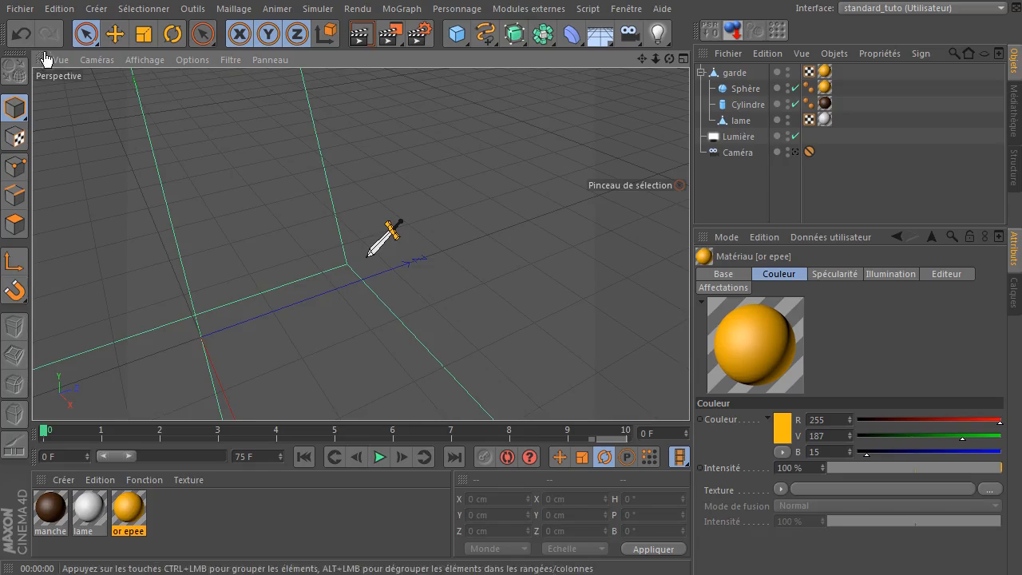
Save the project incrementally as a new version.
left_click(25, 10)
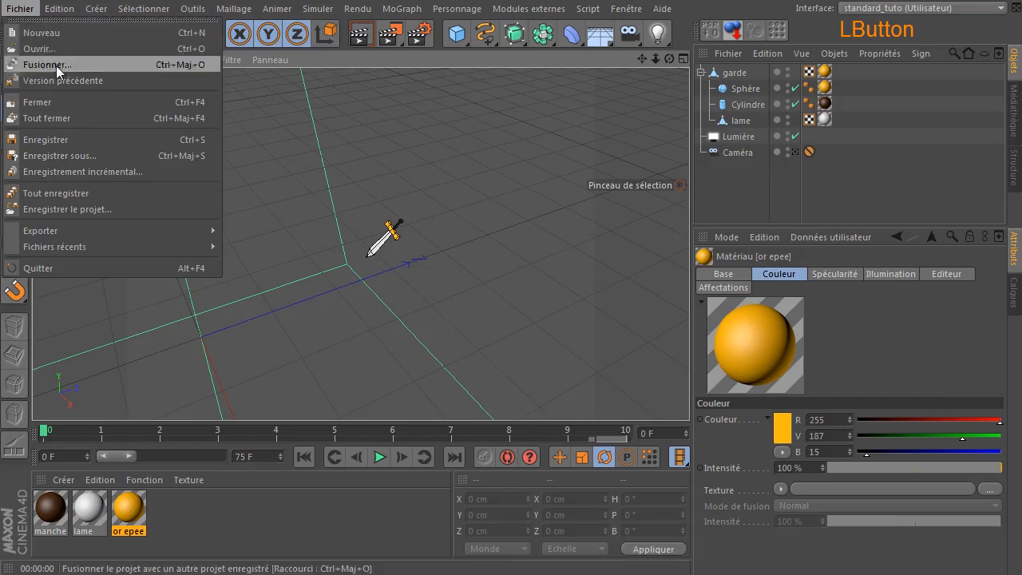
left_click(58, 170)
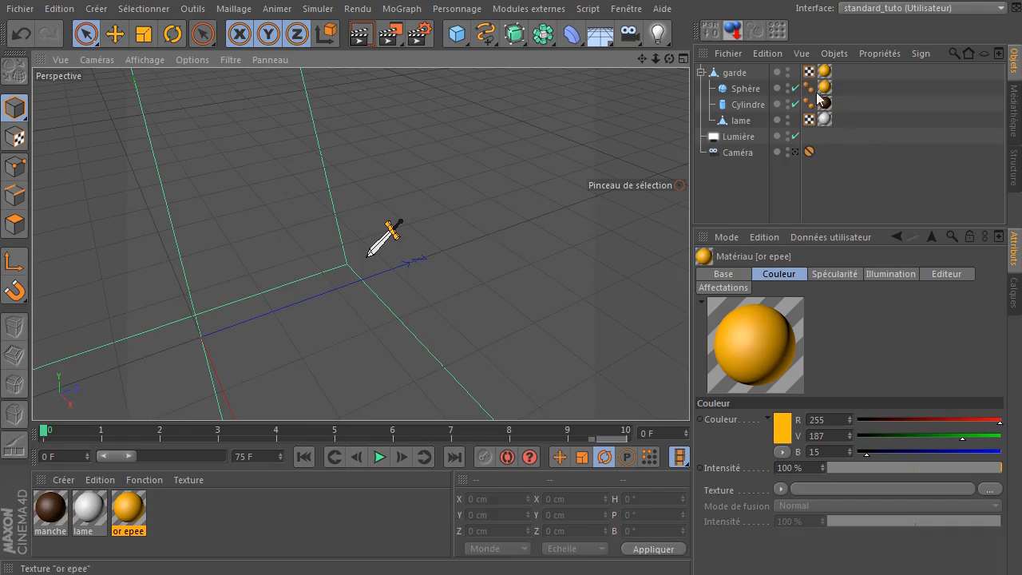
Assign the garde object to the existing cache layer.
left_click(776, 75)
mouse_move(938, 90)
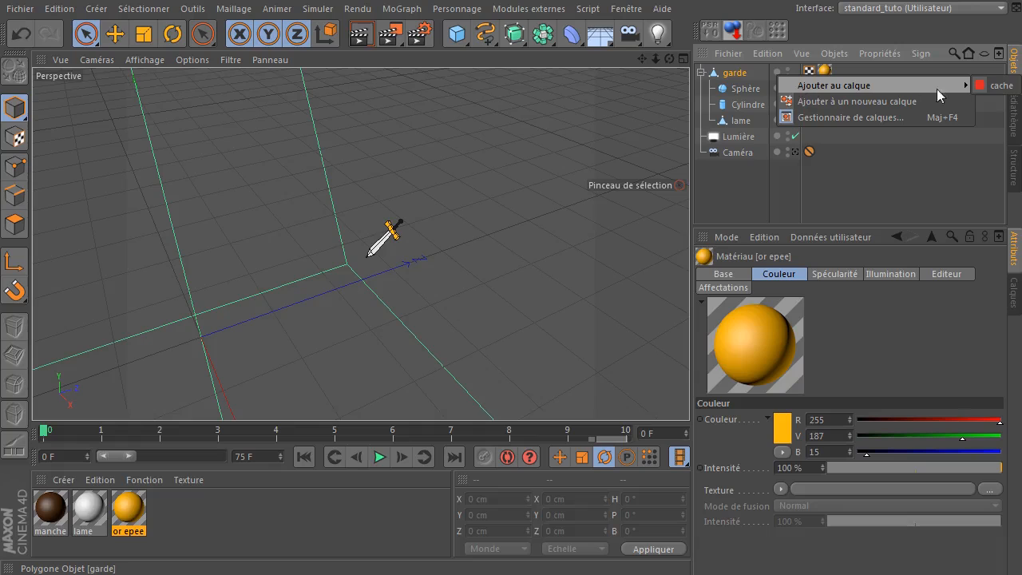
left_click(998, 86)
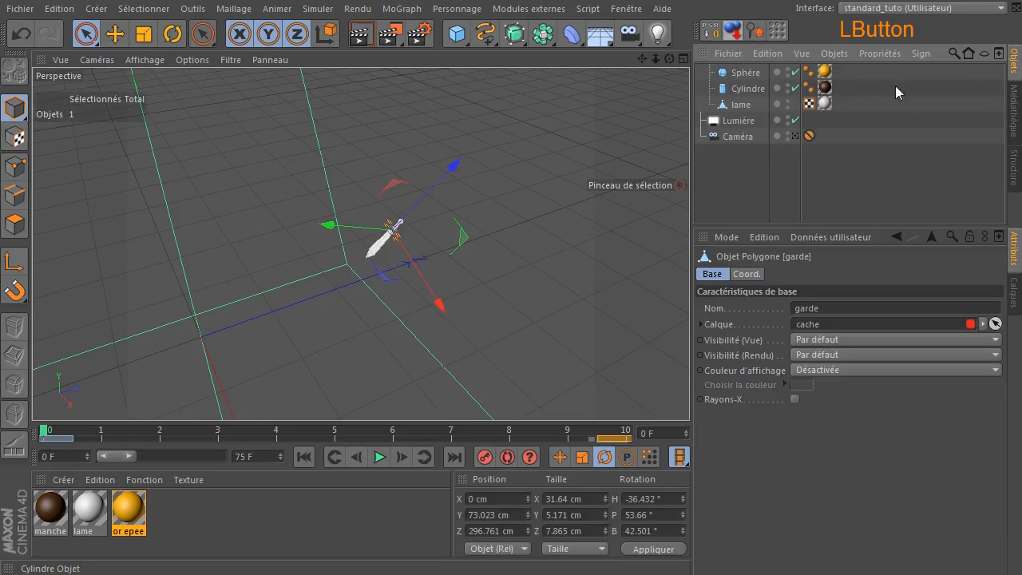
Show the cache layer's objects in the object manager and assign Sphère, Cylindre and lame to that layer.
left_click(777, 72)
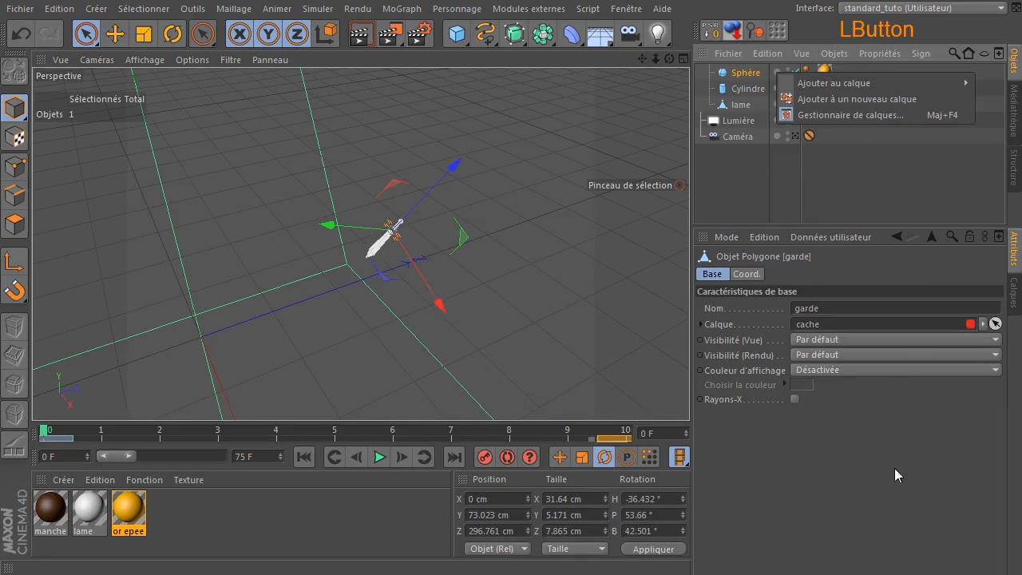
left_click(895, 470)
left_click(1014, 302)
left_click(838, 269)
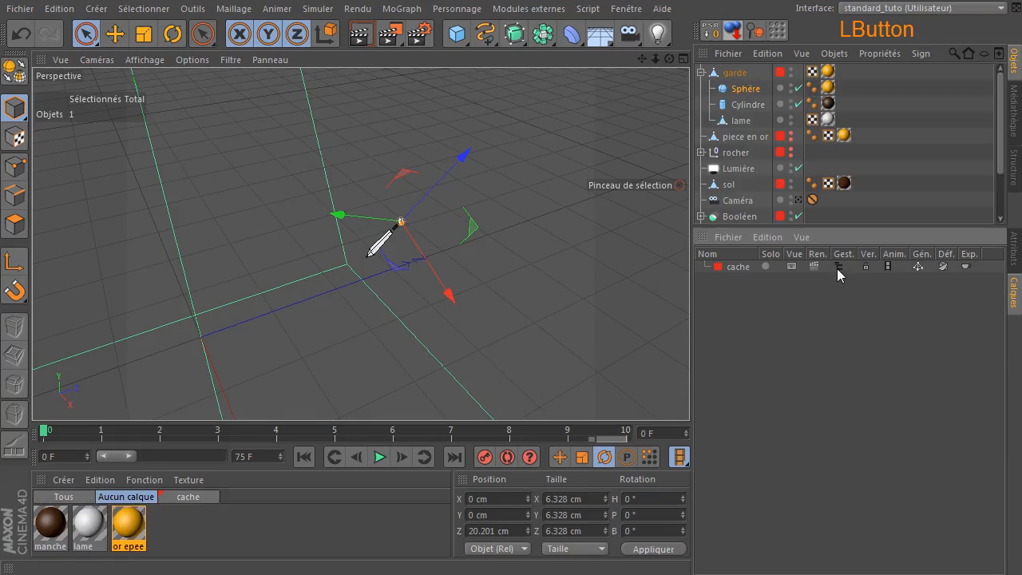
left_click_drag(780, 72, 789, 109)
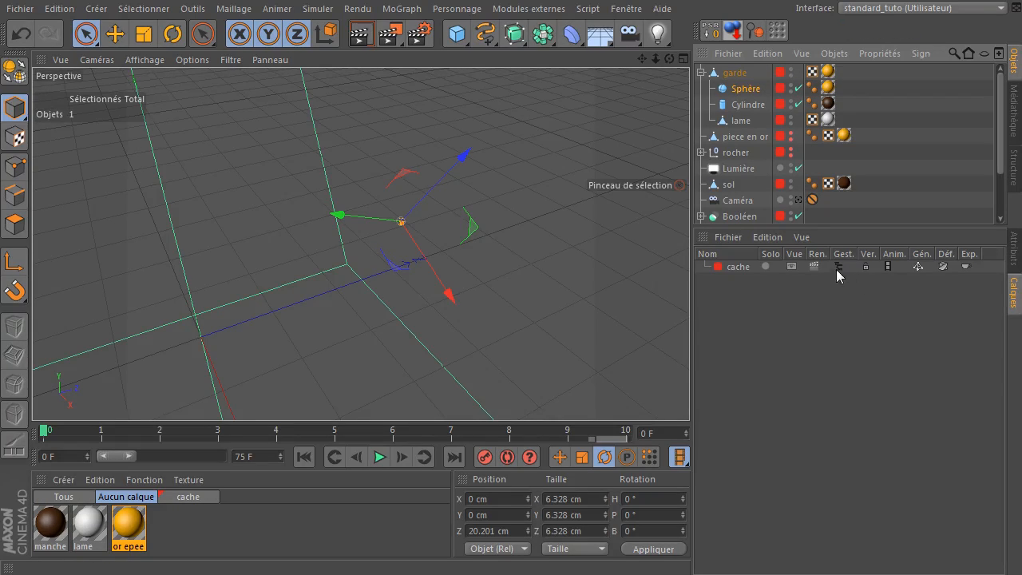
Make the cache layer visible in the viewport and deselect all objects.
left_click(792, 267)
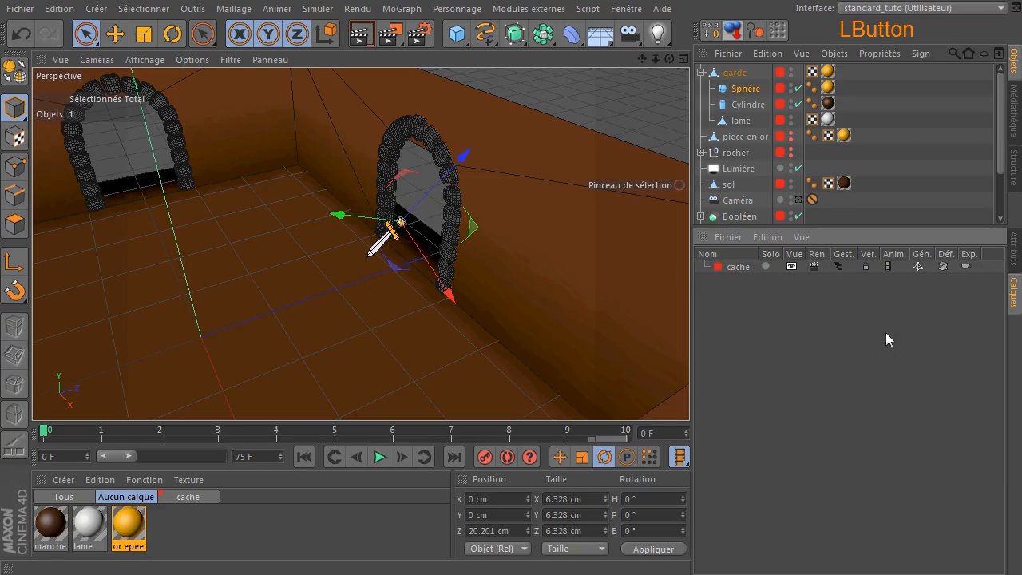
left_click(607, 315)
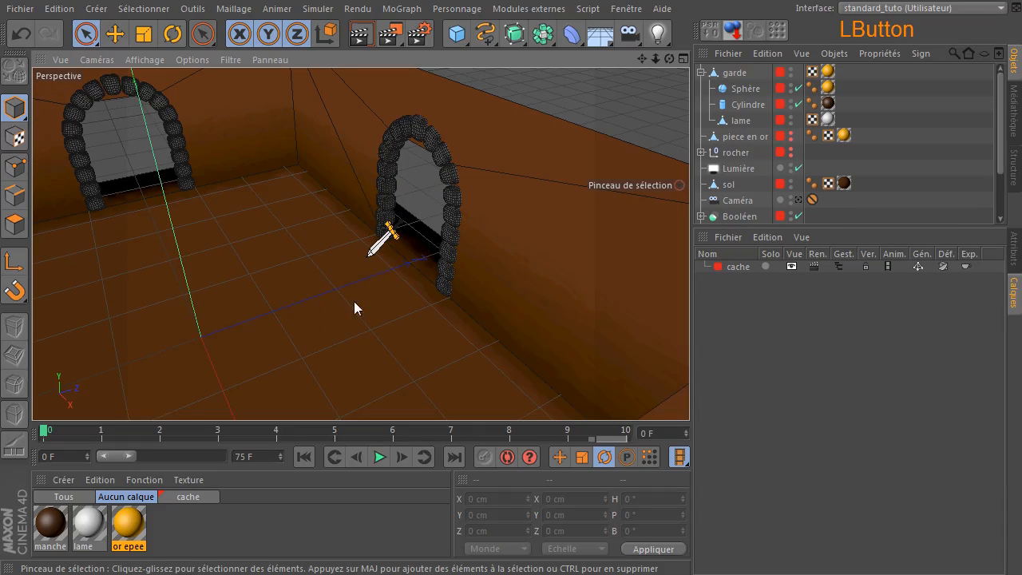
scroll(338, 288, "down", 3)
scroll(192, 230, "down", 2)
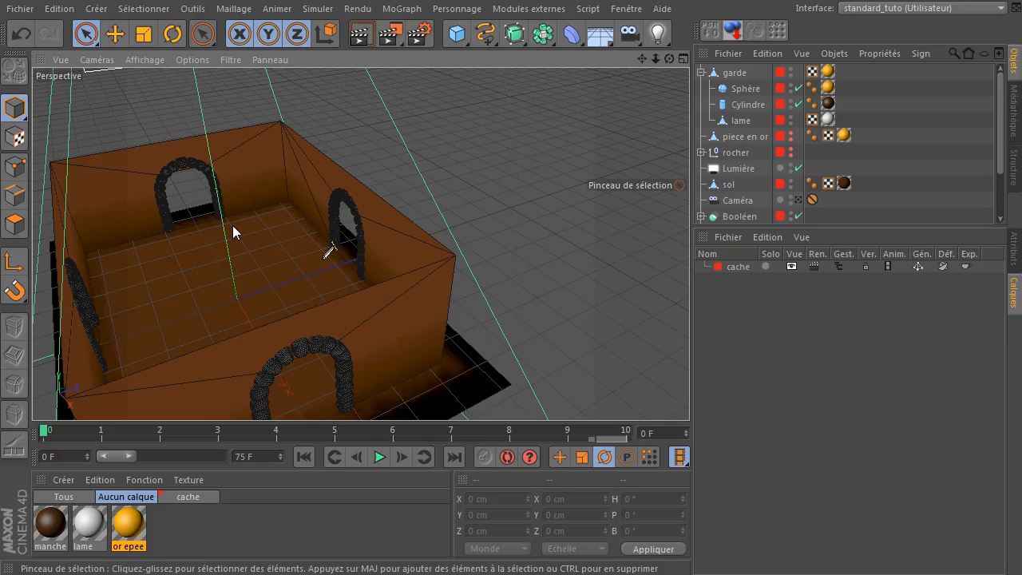
Look through the scene camera at the room and bring back the attributes display.
left_click(801, 204)
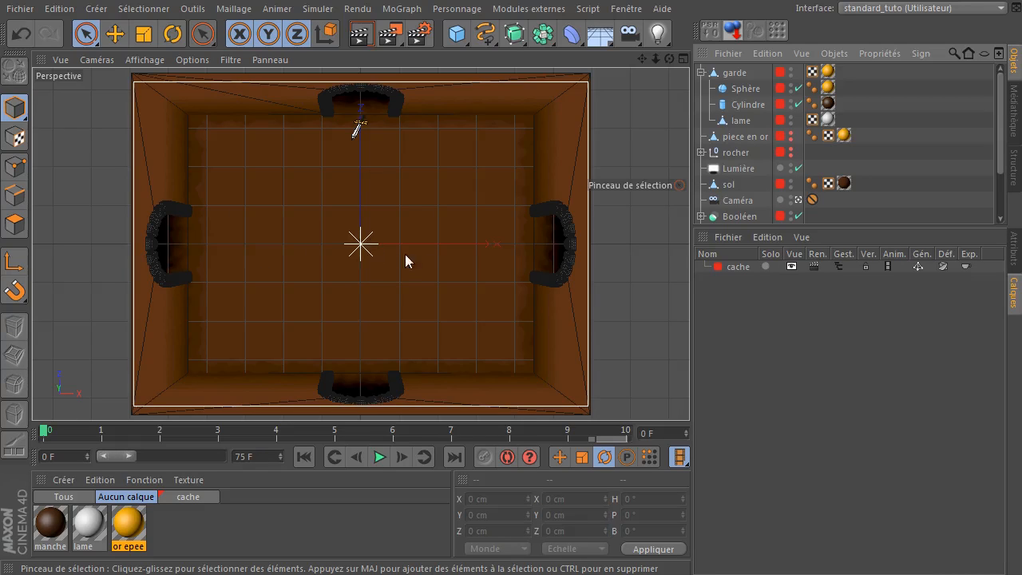
left_click(615, 112)
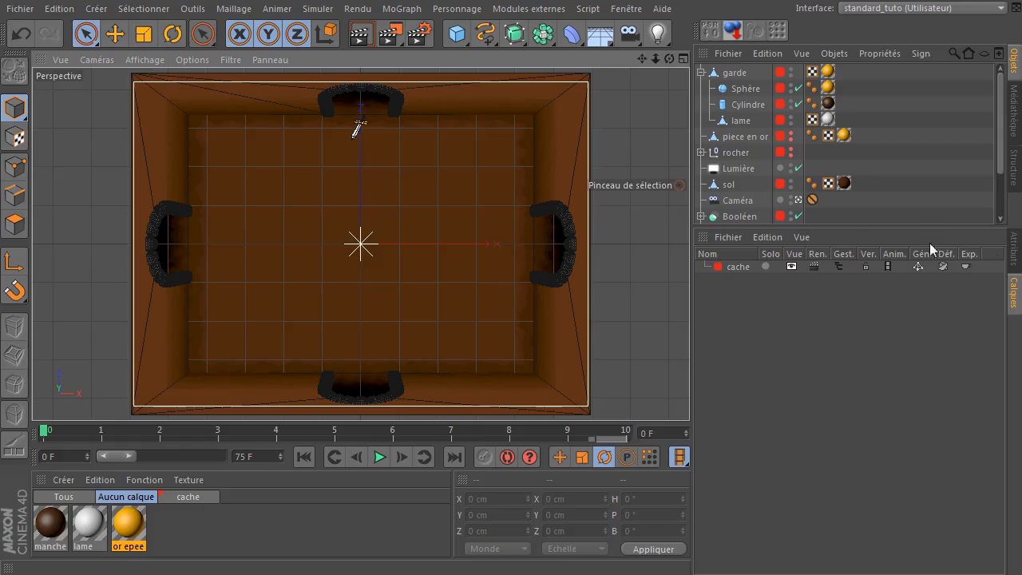
left_click(1014, 261)
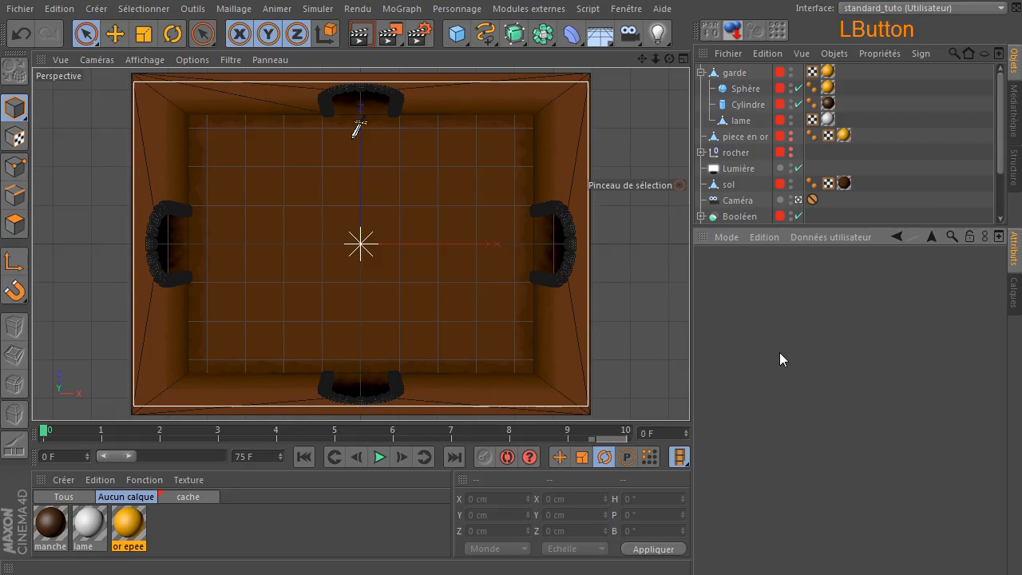